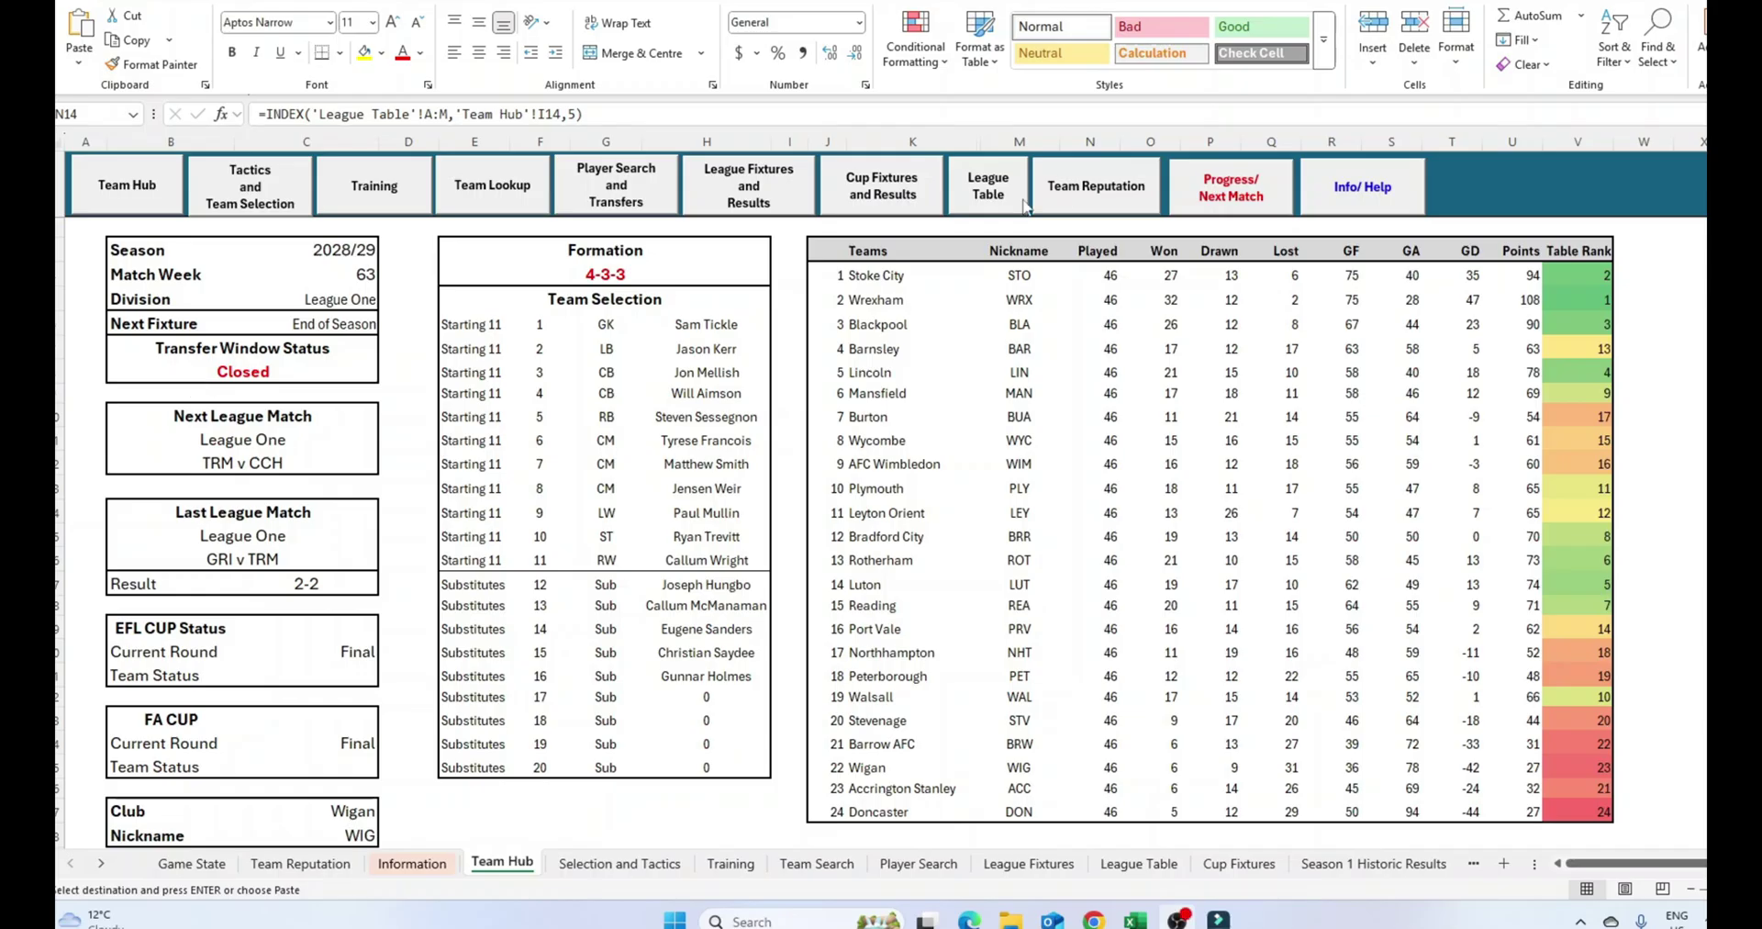
# Step: Highlight Wigan's league row and the left winger on Team Hub, then view the Premier League table
pyautogui.click(427, 415)
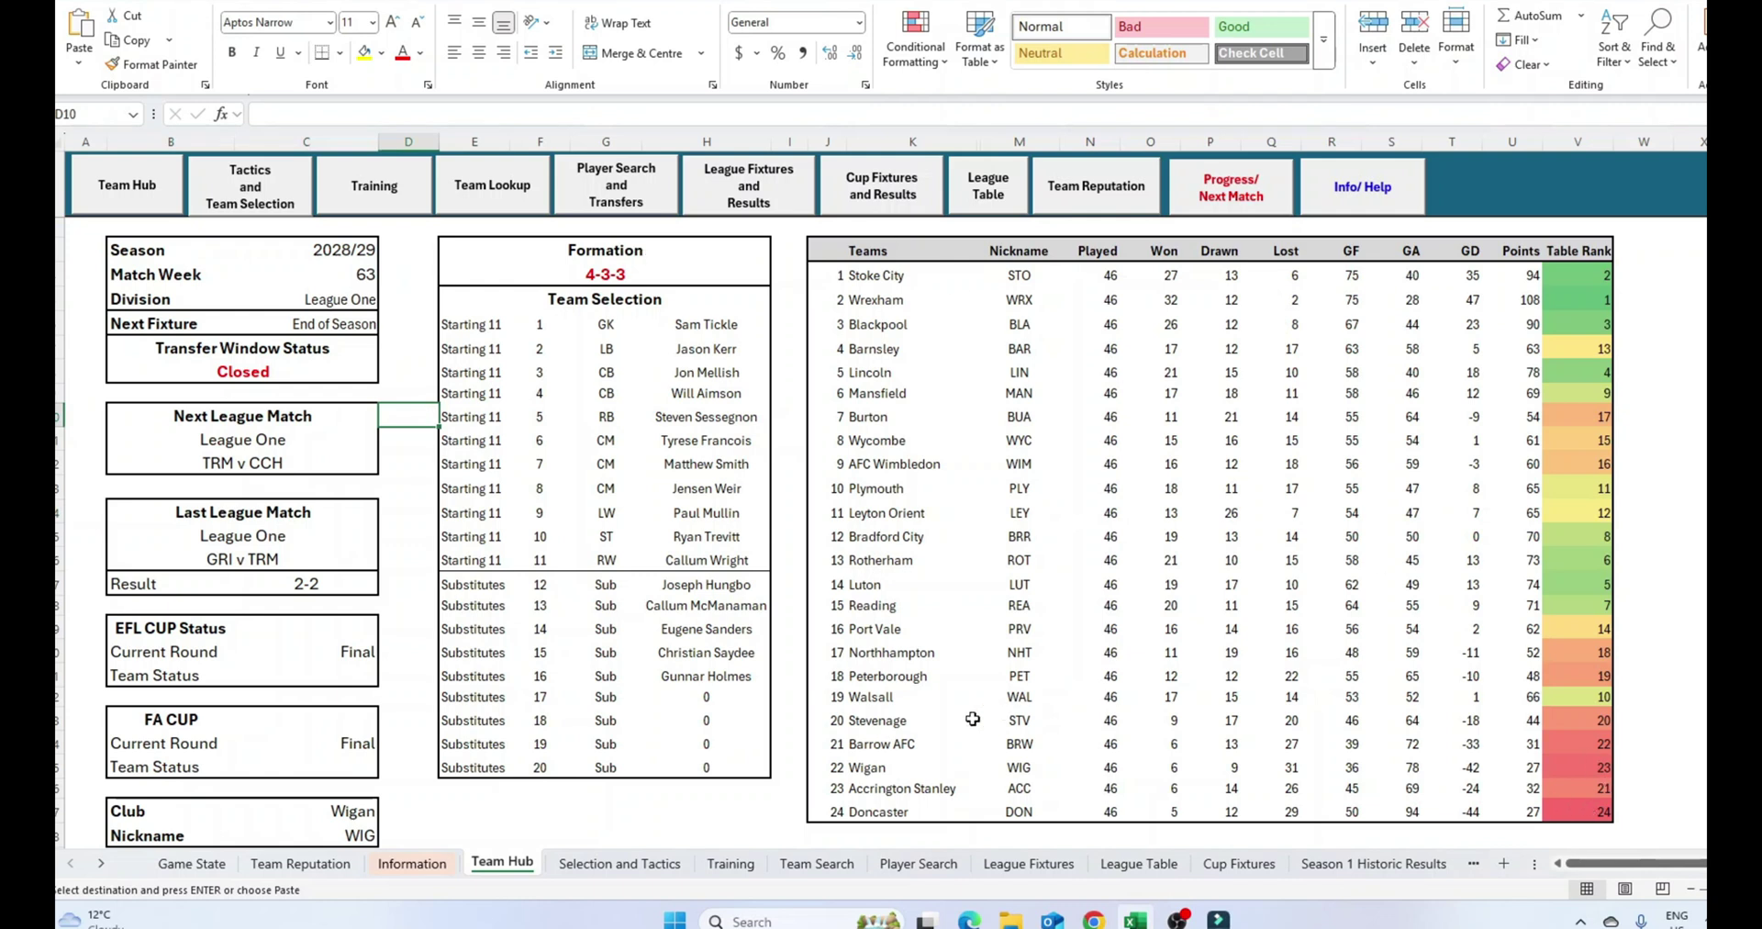
pyautogui.moveTo(824, 769); pyautogui.dragTo(1602, 769)
pyautogui.click(735, 515)
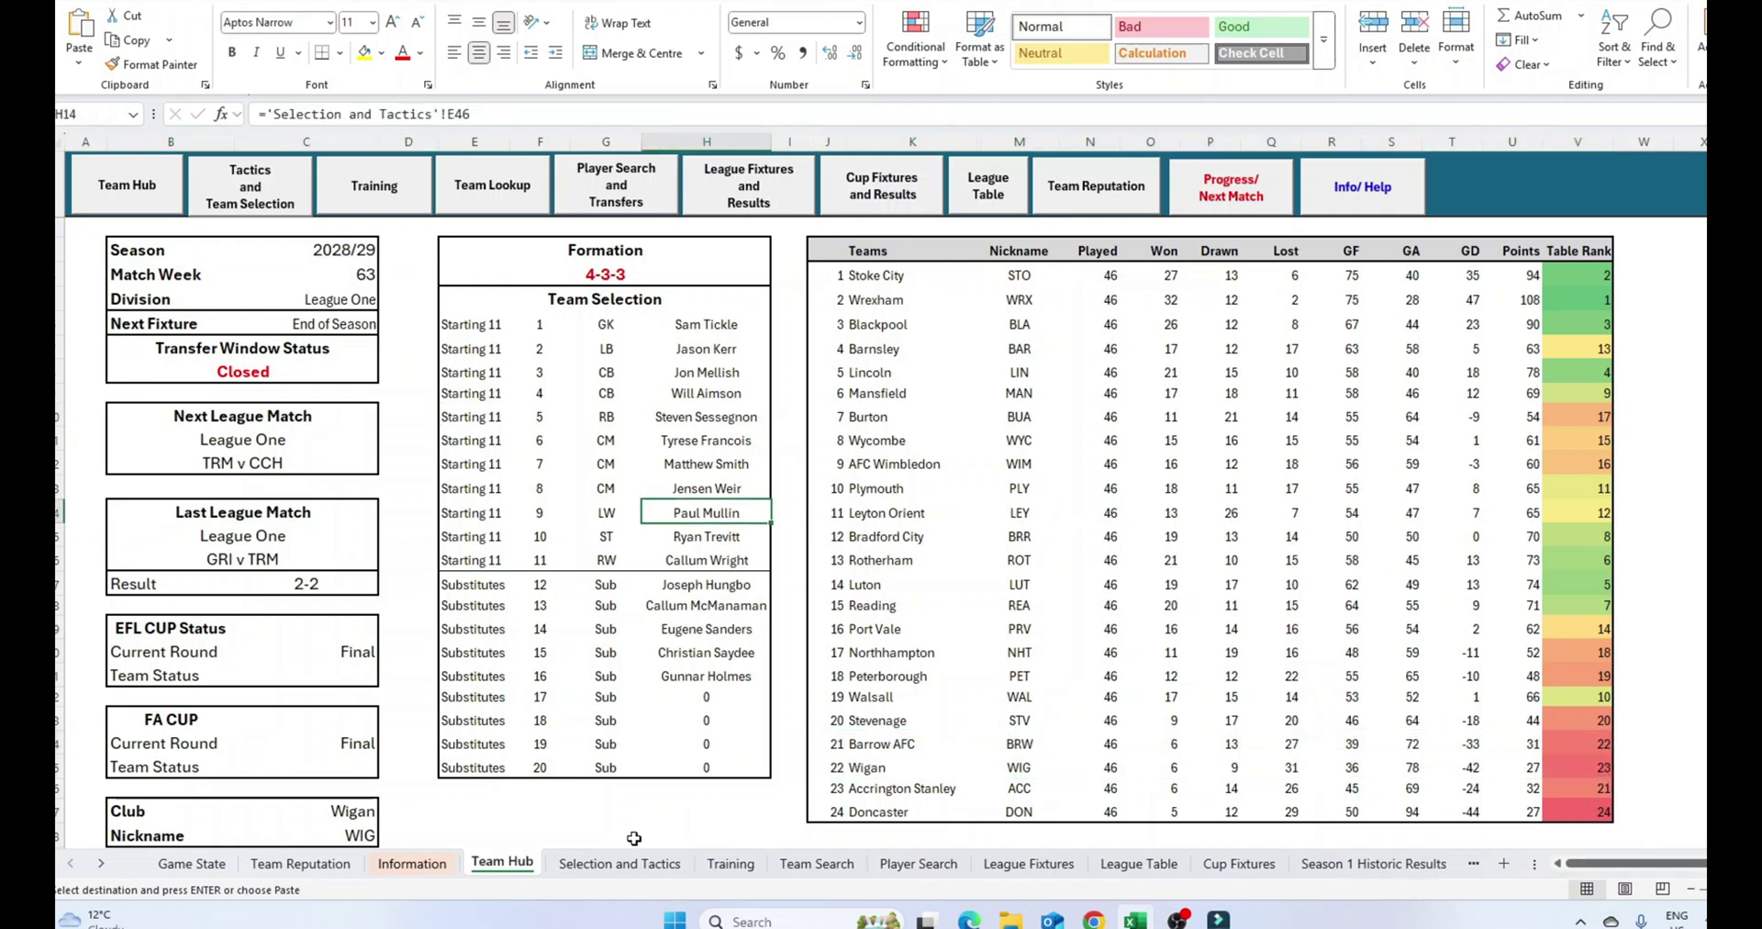
pyautogui.click(1136, 864)
pyautogui.moveTo(135, 235); pyautogui.dragTo(816, 530)
# Step: Highlight Liverpool's Premier League row, then scroll through the Championship, League One and League Two tables
pyautogui.click(1049, 286)
pyautogui.moveTo(936, 304); pyautogui.dragTo(138, 307)
pyautogui.scroll(-5, 855, 469)
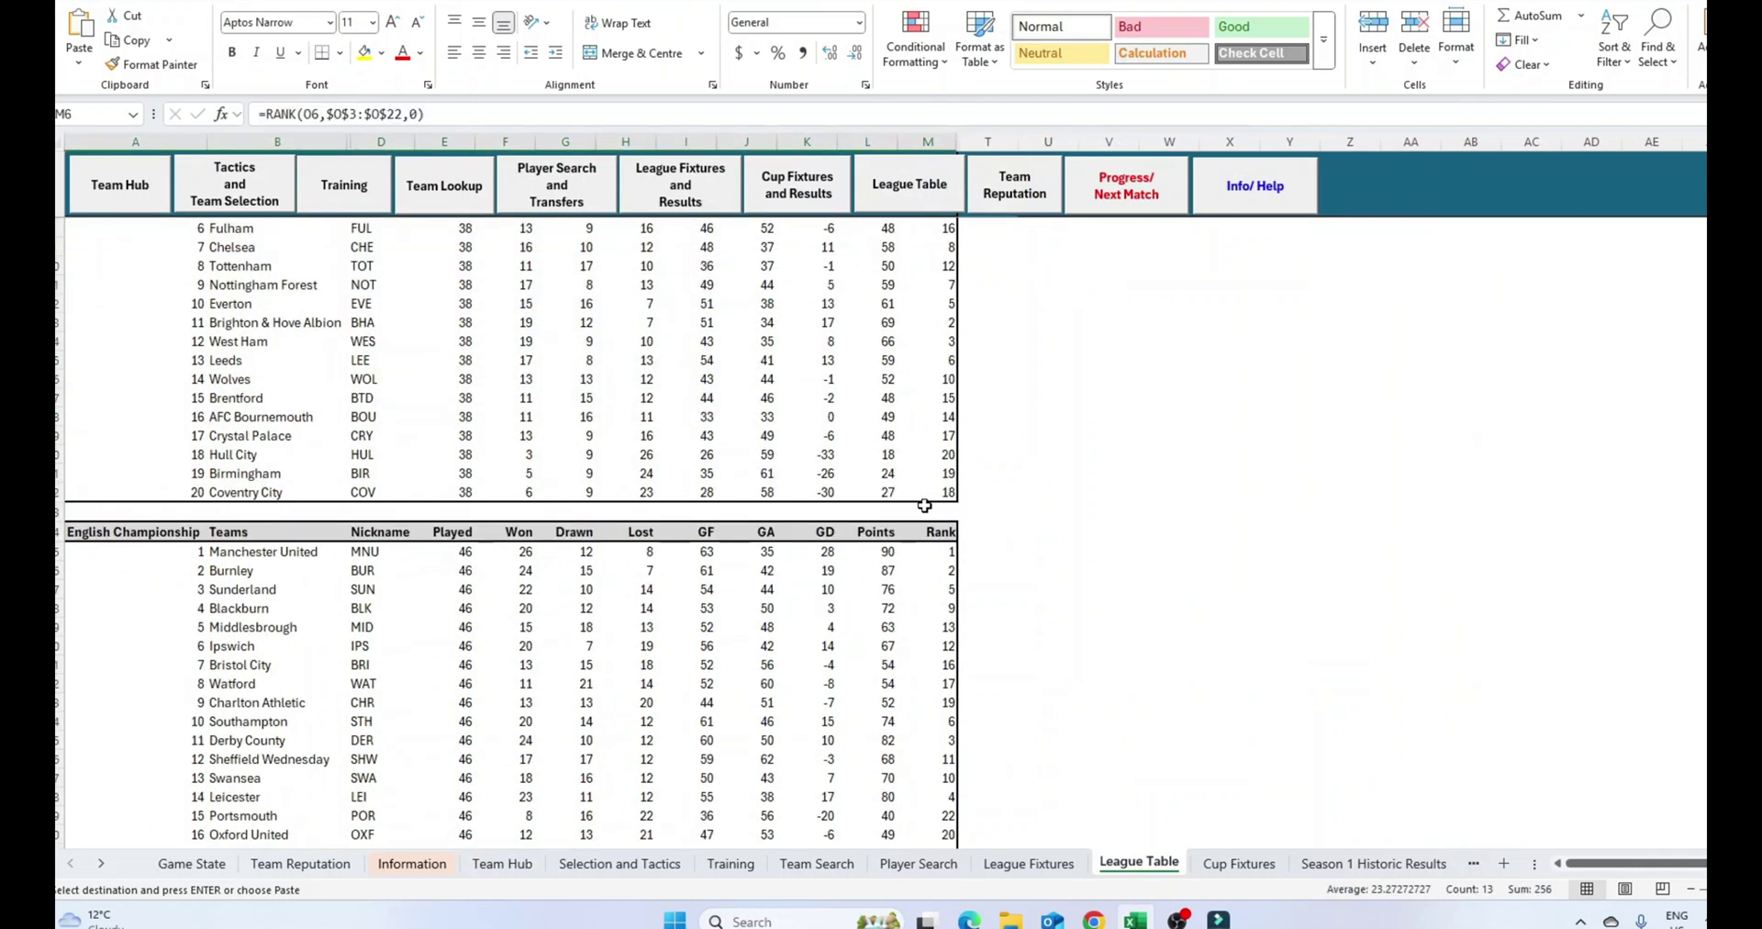
pyautogui.moveTo(138, 382); pyautogui.dragTo(955, 382)
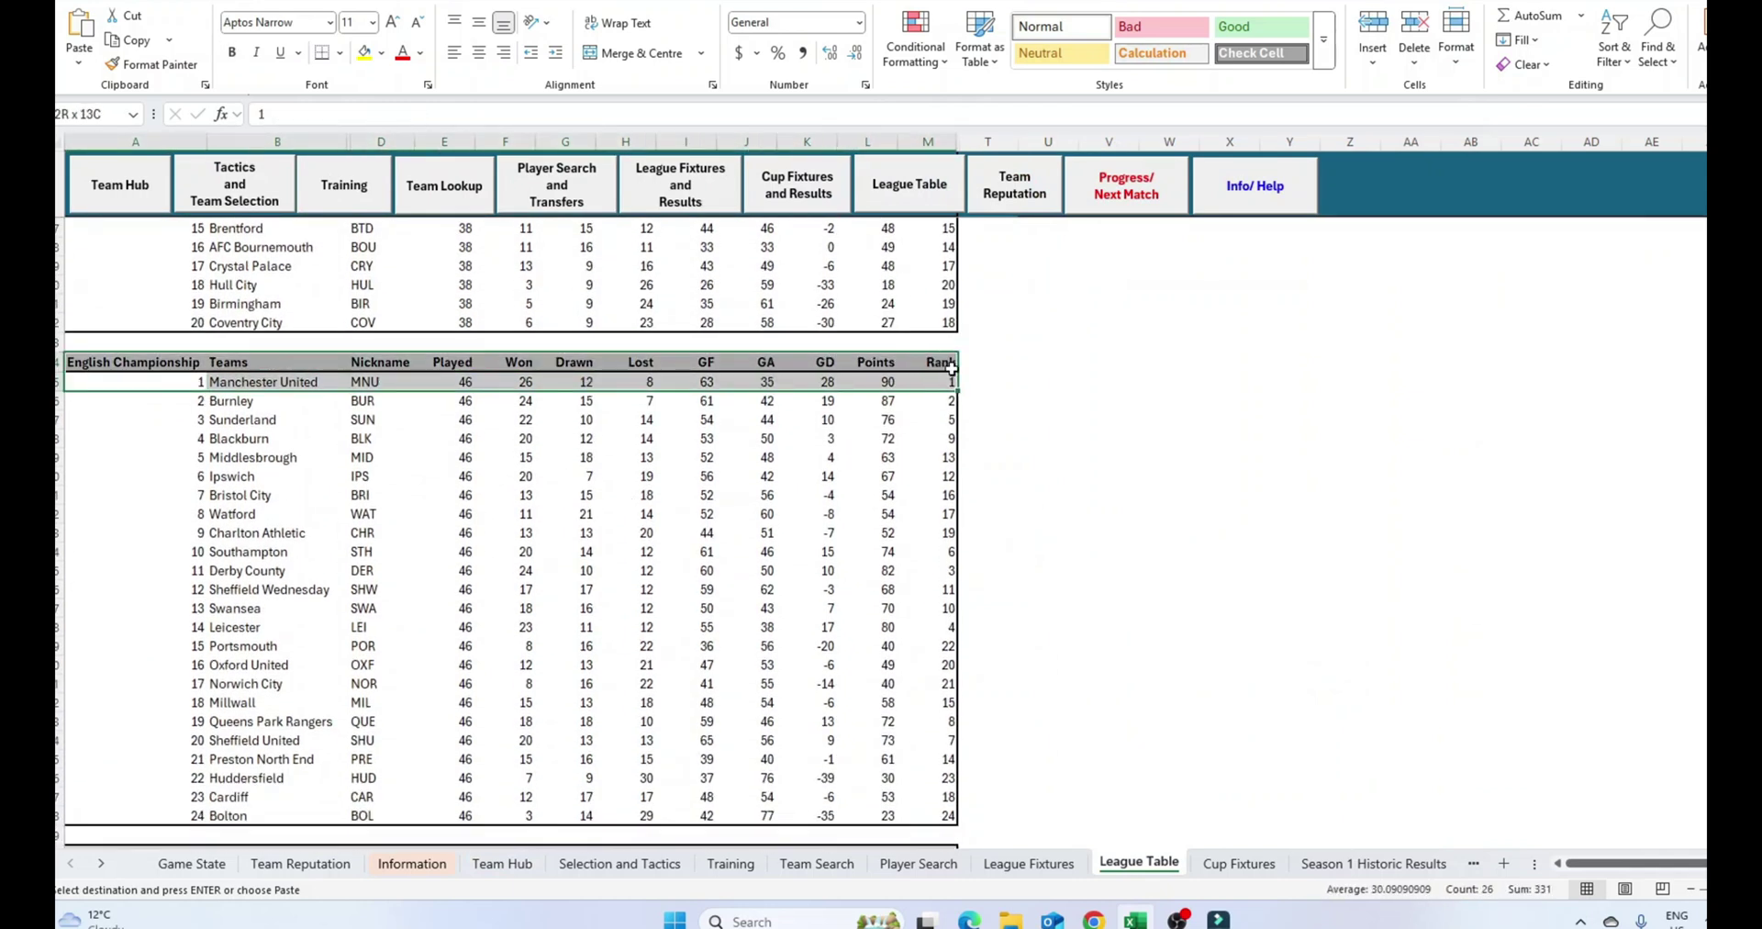
pyautogui.scroll(-9, 1008, 471)
pyautogui.scroll(-9, 1007, 471)
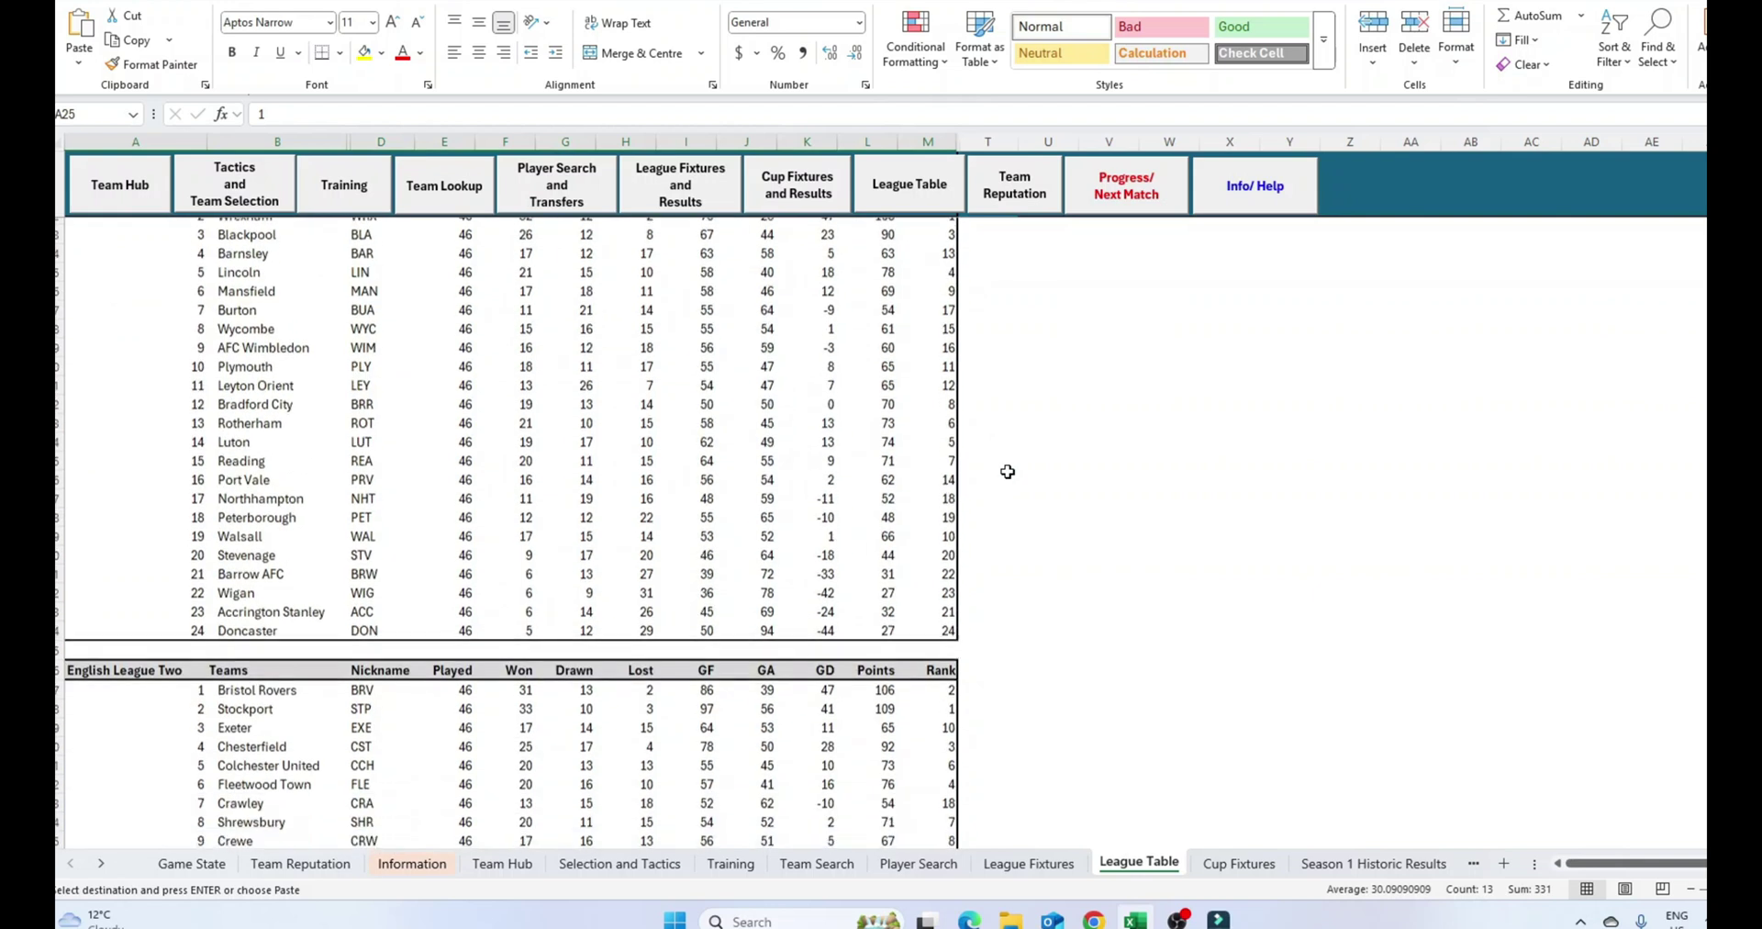
pyautogui.click(1055, 543)
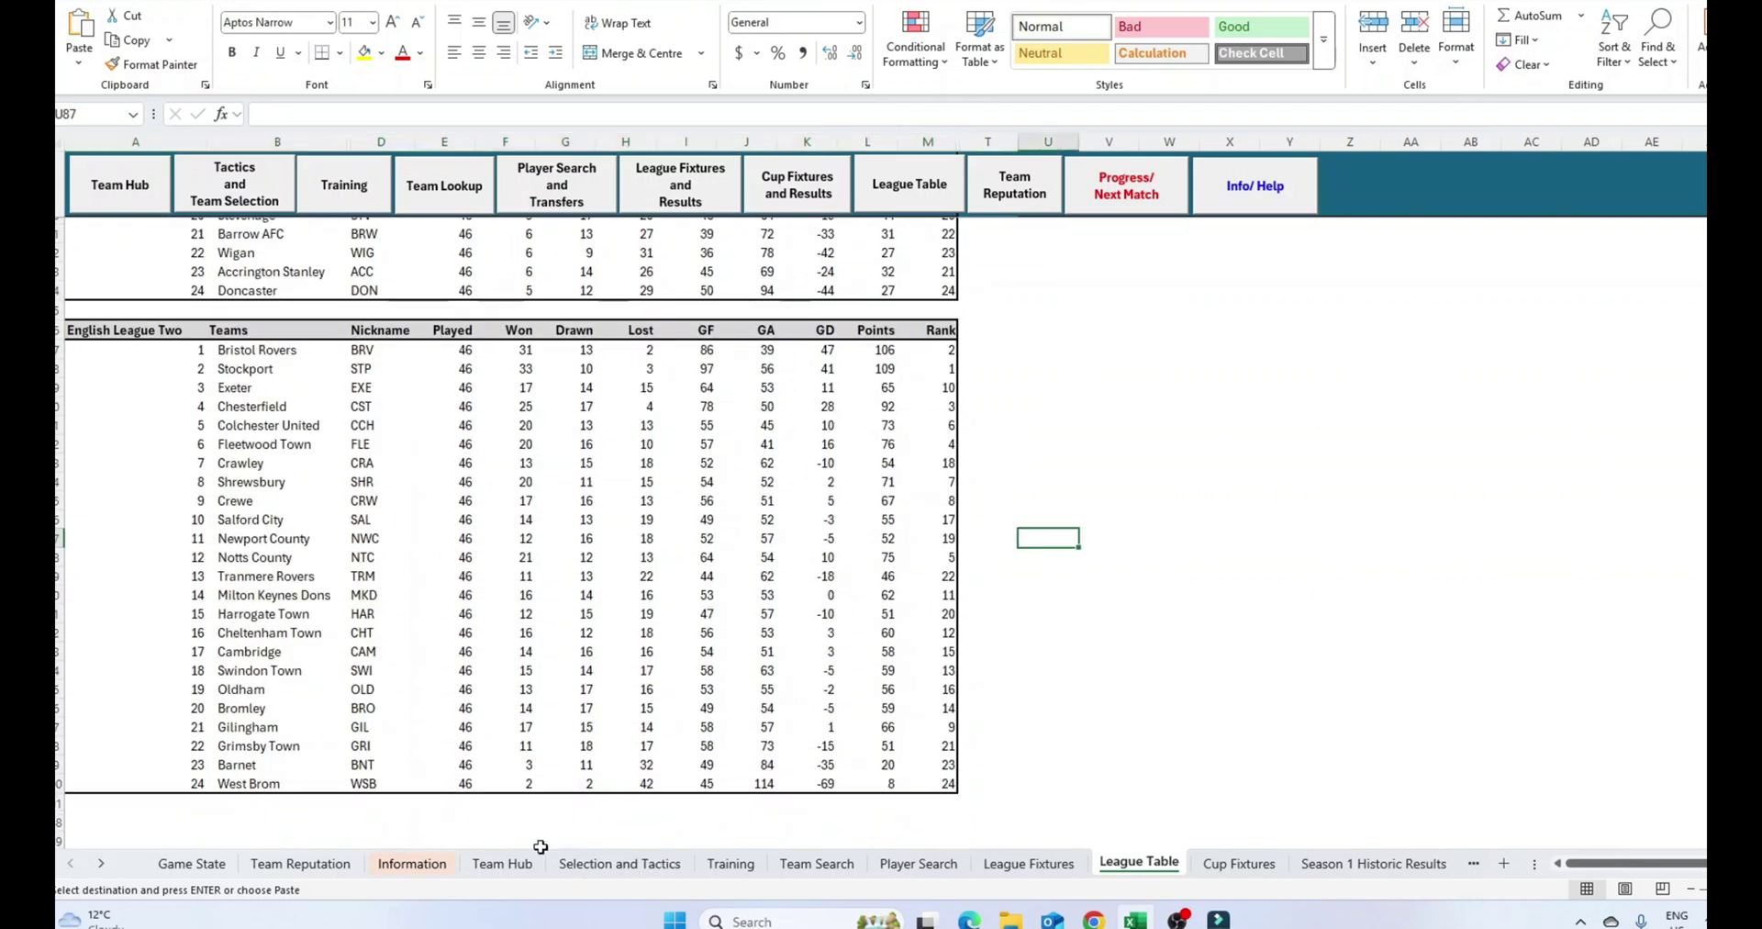
# Step: Open Selection and Tactics and highlight the Att, Mid and Def rank headers
pyautogui.click(640, 867)
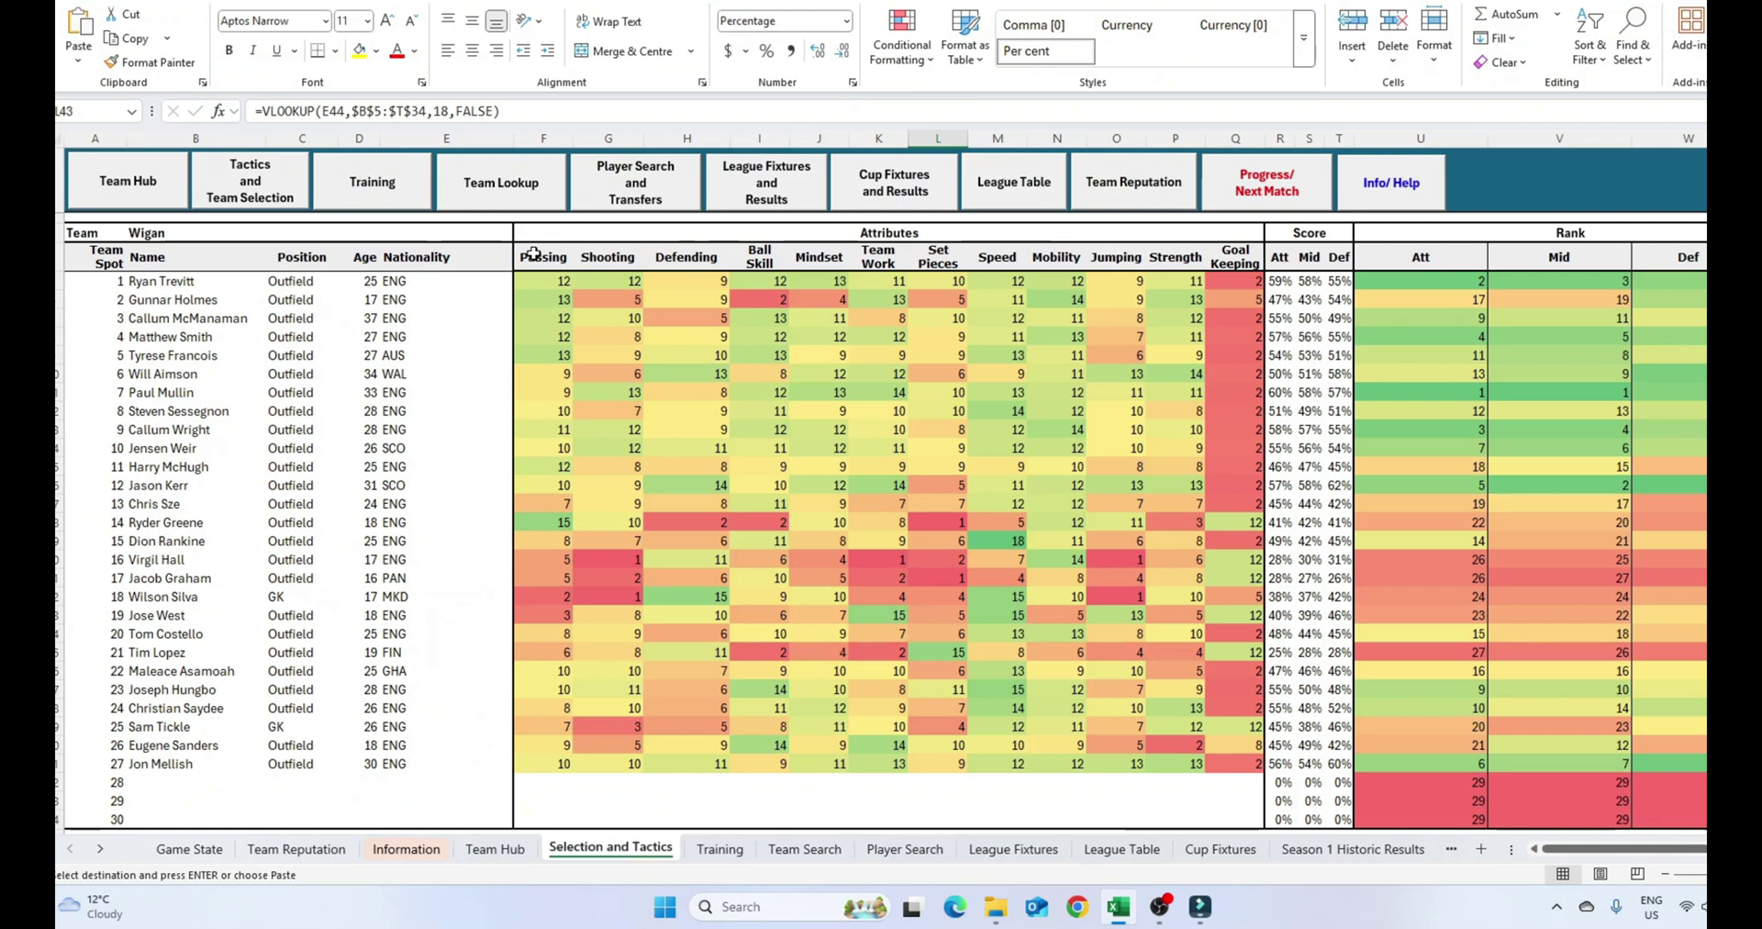
pyautogui.moveTo(1703, 272); pyautogui.dragTo(1432, 275)
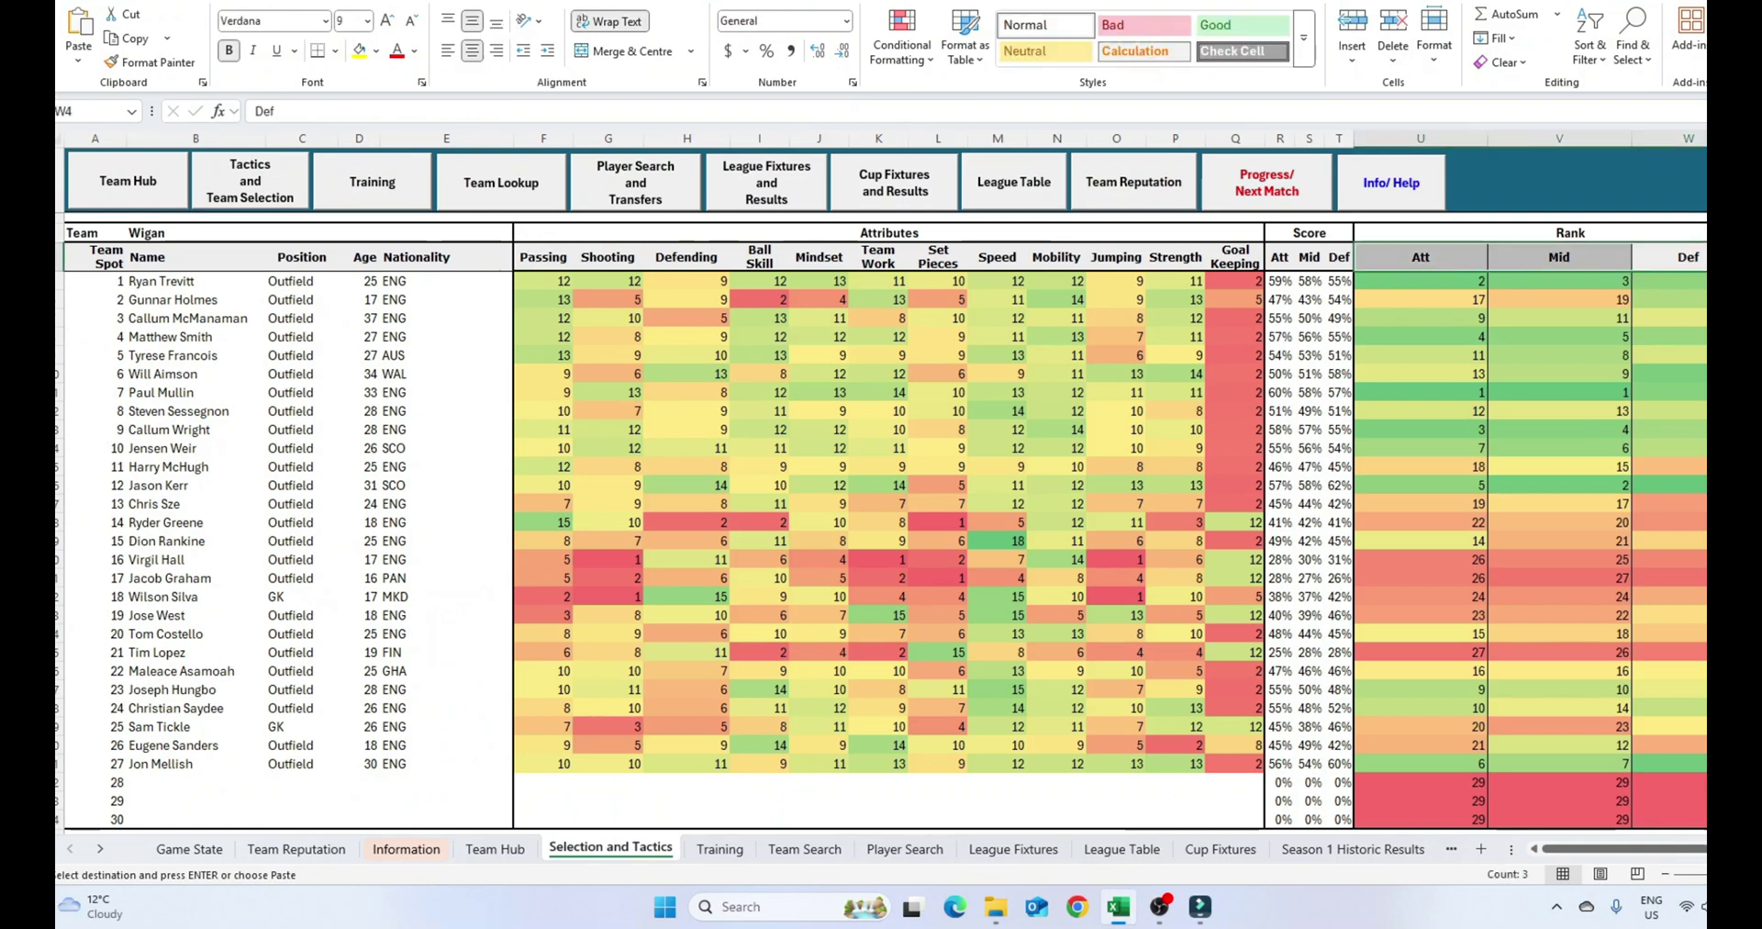
pyautogui.click(1751, 504)
# Step: Highlight the best-in-position Att, Mid and Def headers, then scroll down and back up
pyautogui.scroll(-7, 1439, 429)
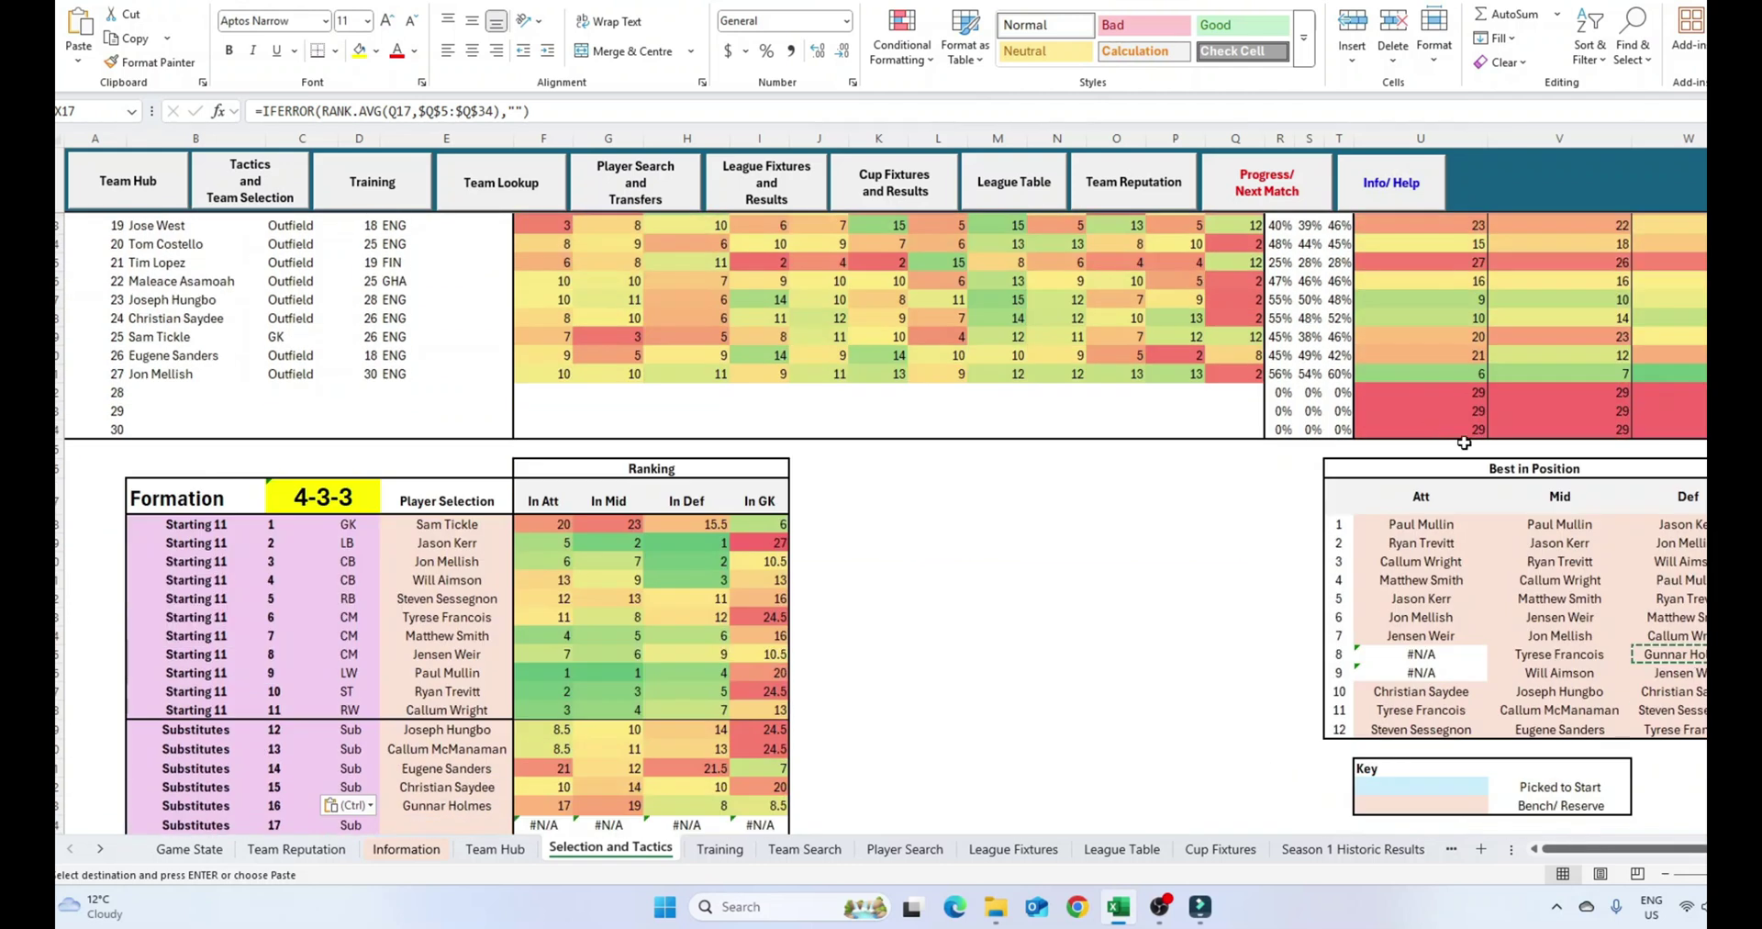
pyautogui.moveTo(1421, 496); pyautogui.dragTo(1703, 482)
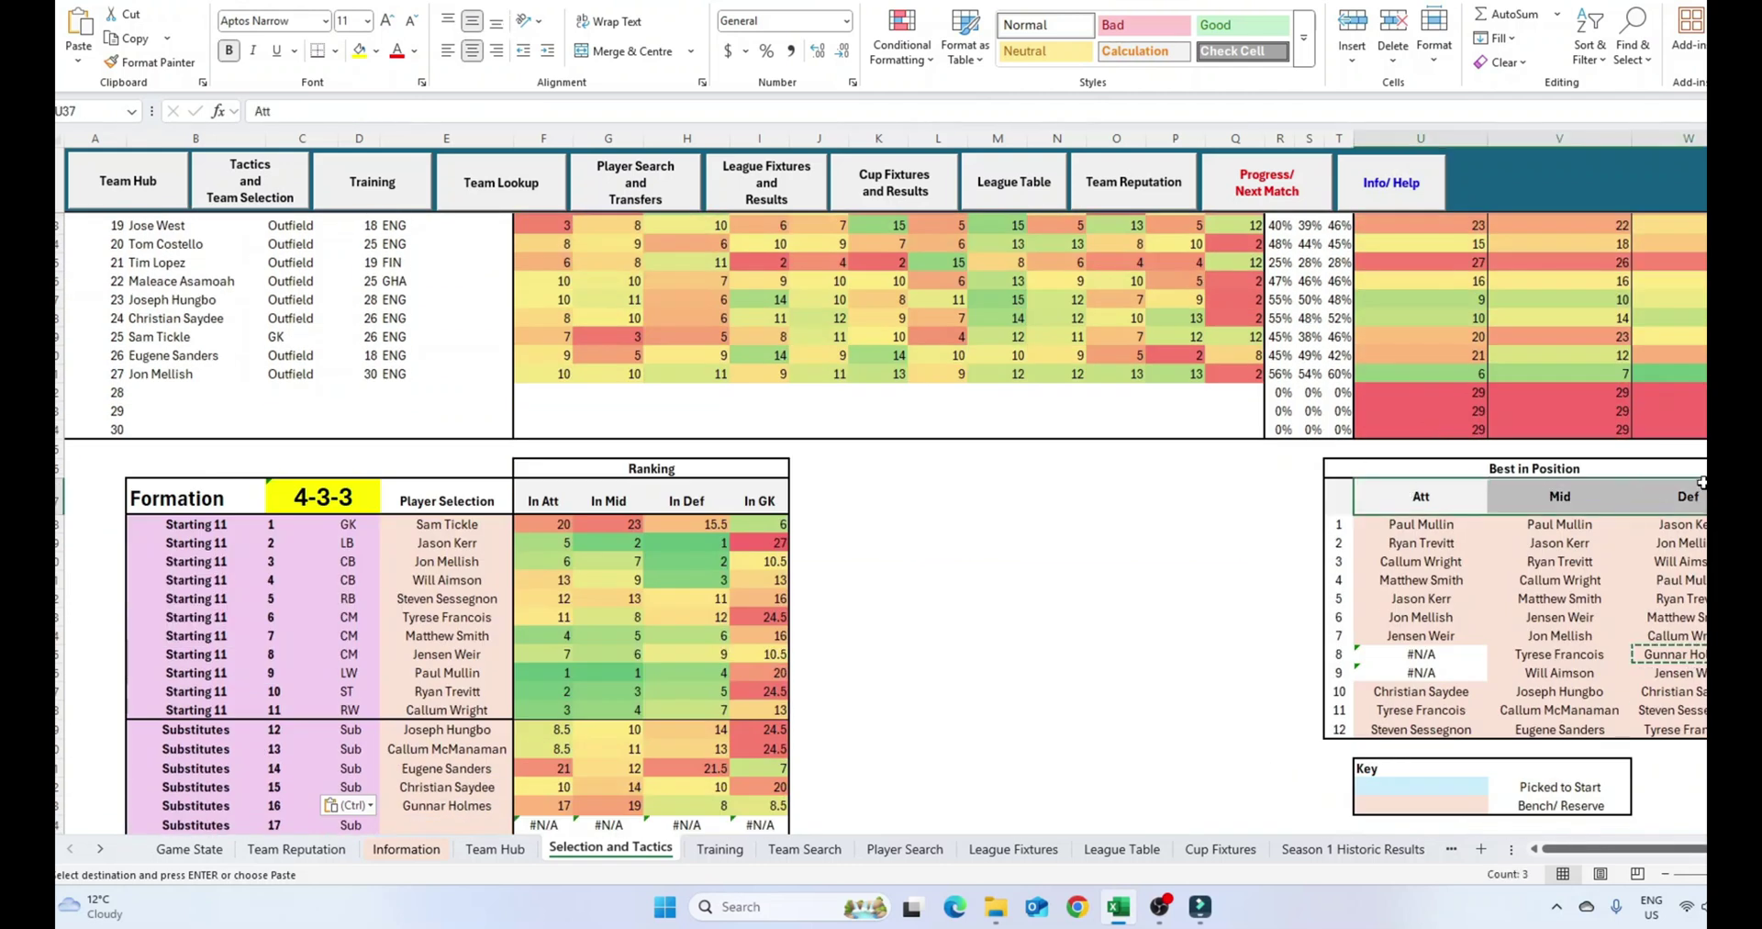
pyautogui.click(1428, 533)
pyautogui.click(978, 529)
pyautogui.scroll(-2, 979, 529)
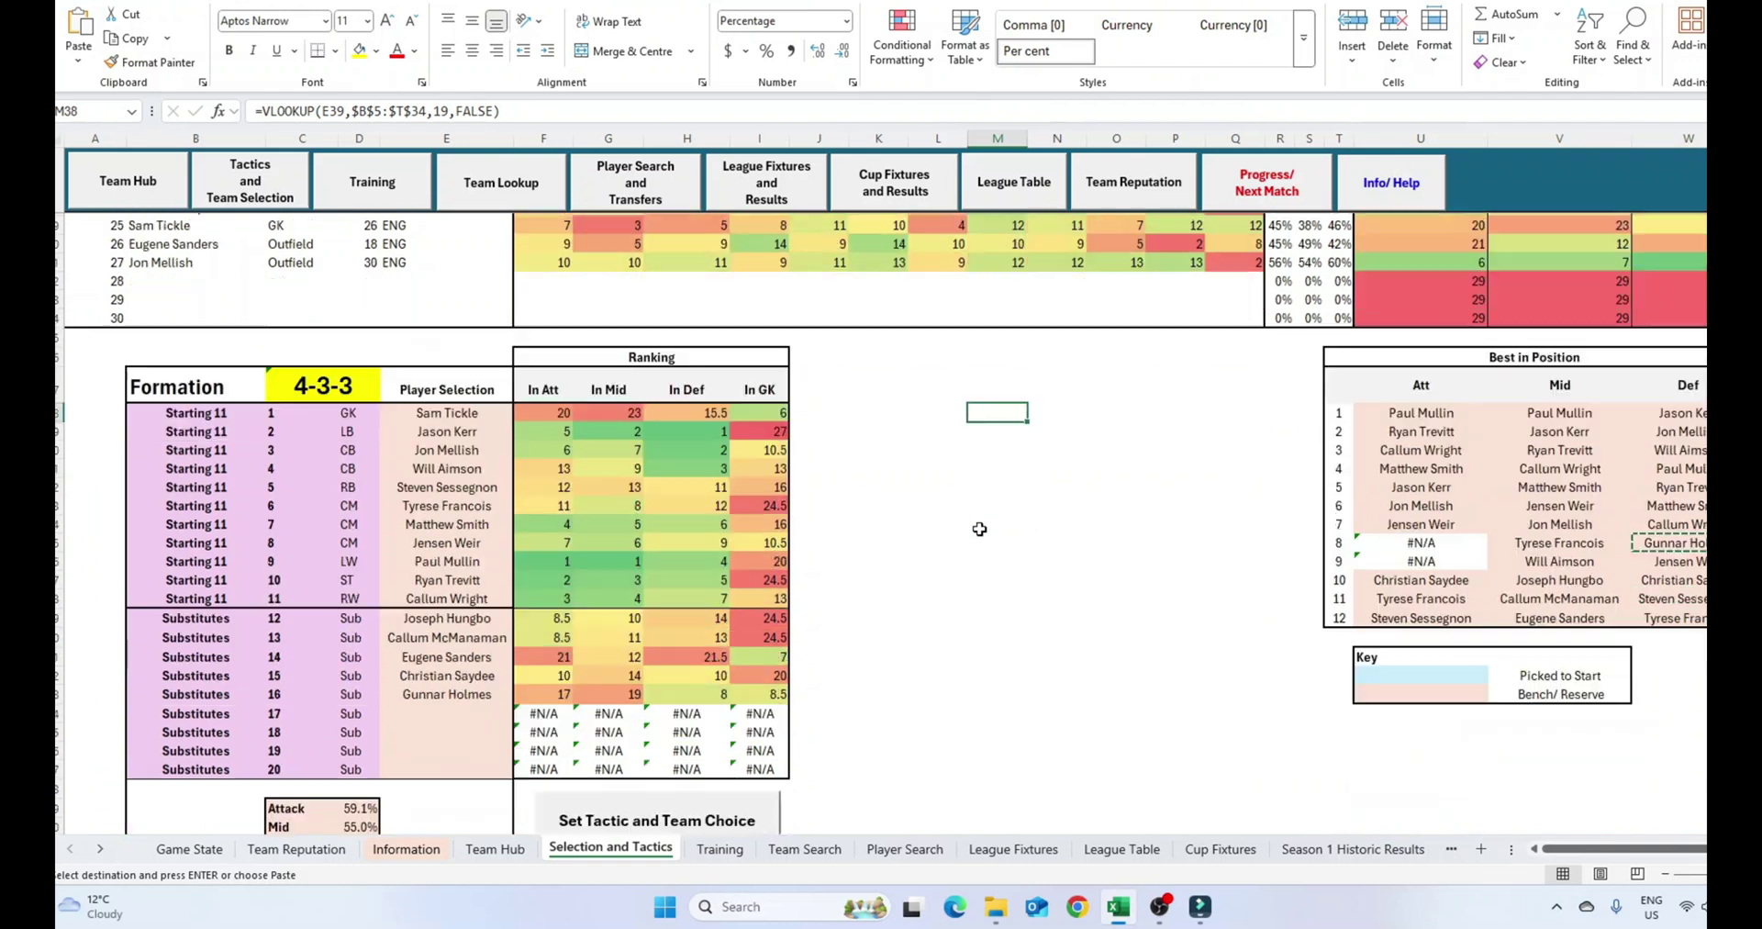
pyautogui.scroll(-4, 978, 525)
pyautogui.scroll(13, 976, 459)
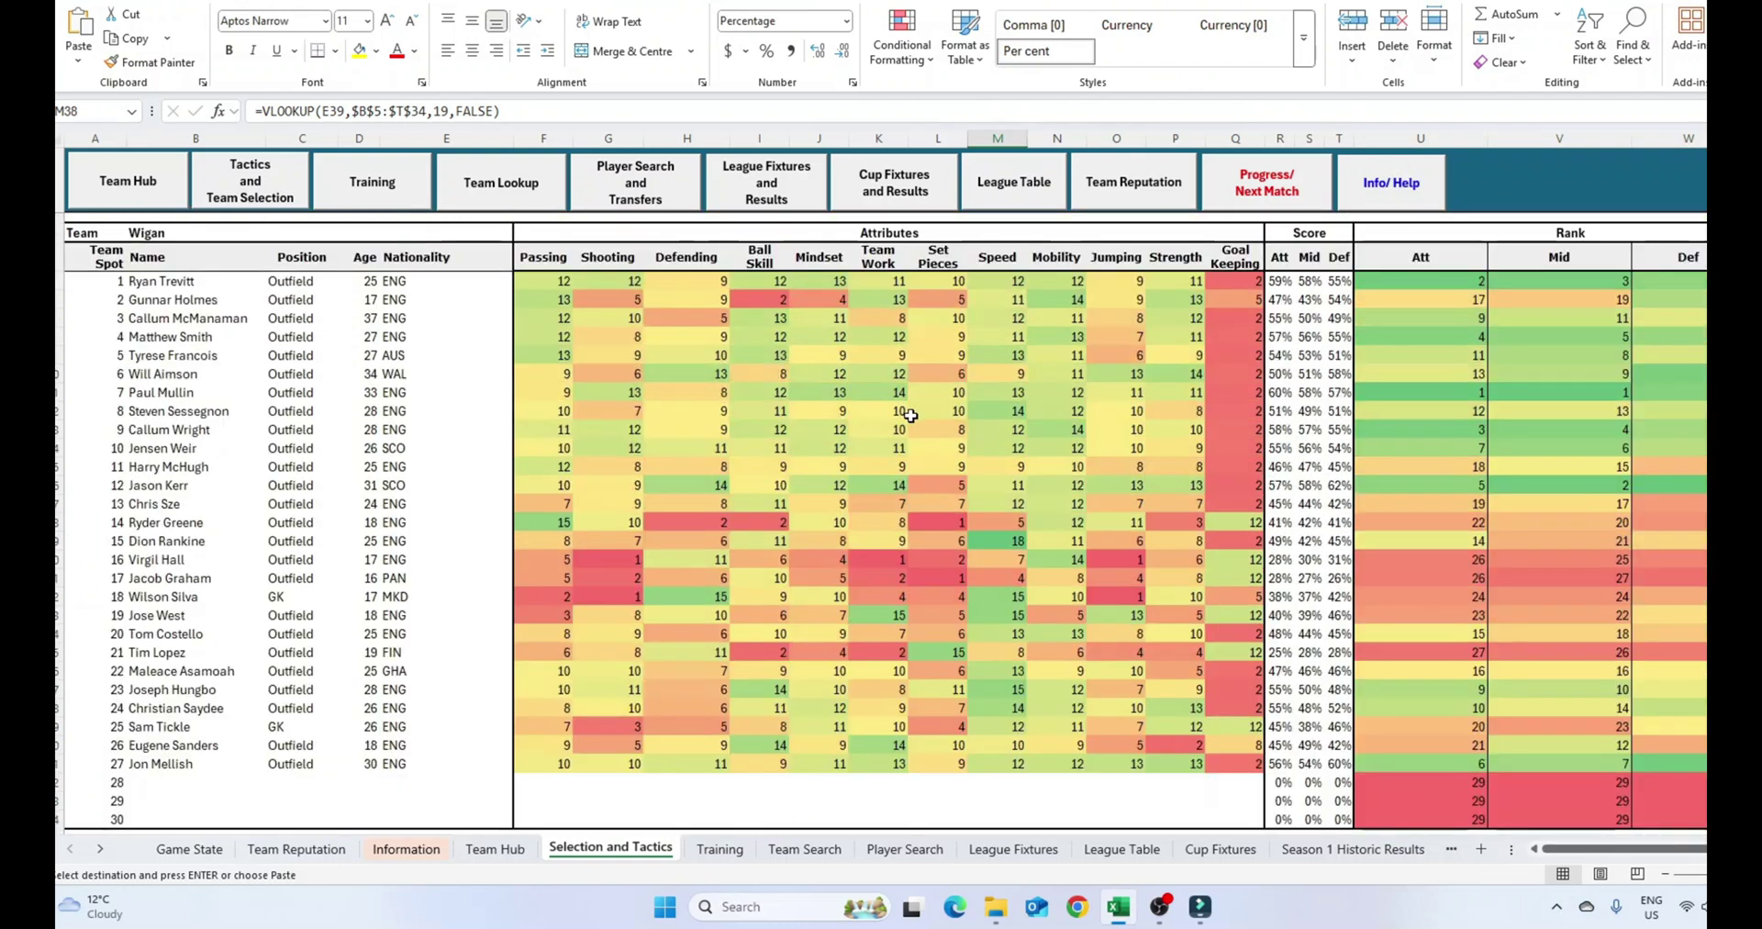
# Step: On Team Search, change the looked-up team from Lecce to Western United
pyautogui.click(529, 195)
pyautogui.click(601, 226)
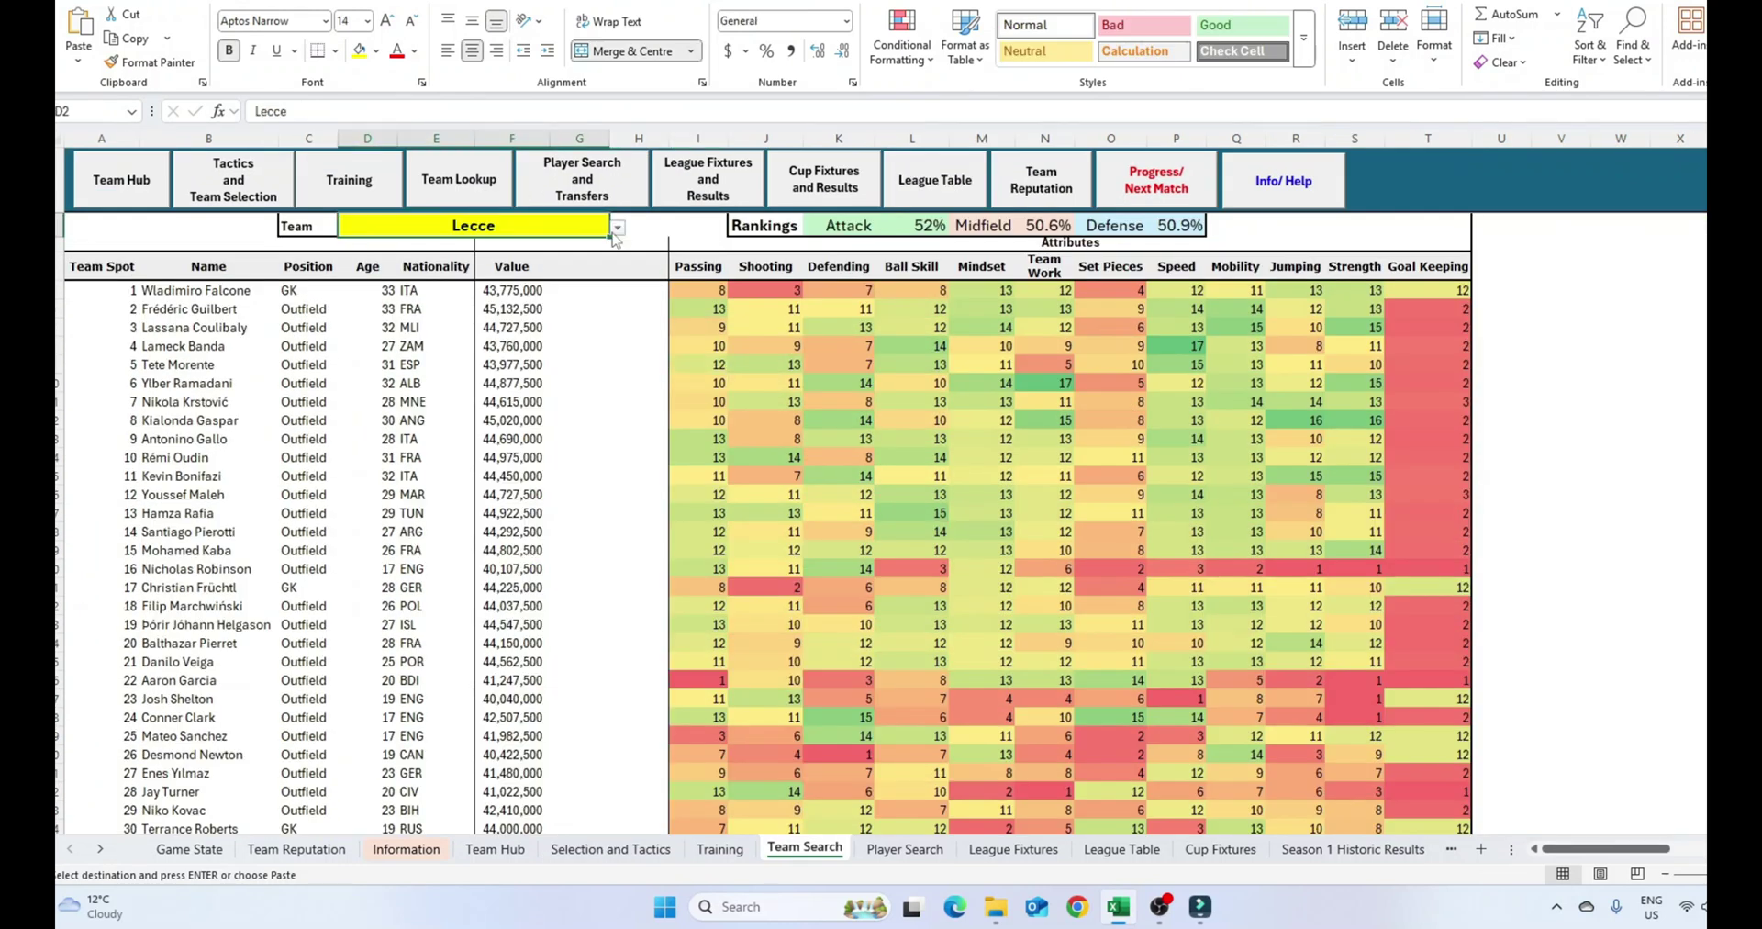
pyautogui.click(613, 235)
pyautogui.scroll(-10, 540, 280)
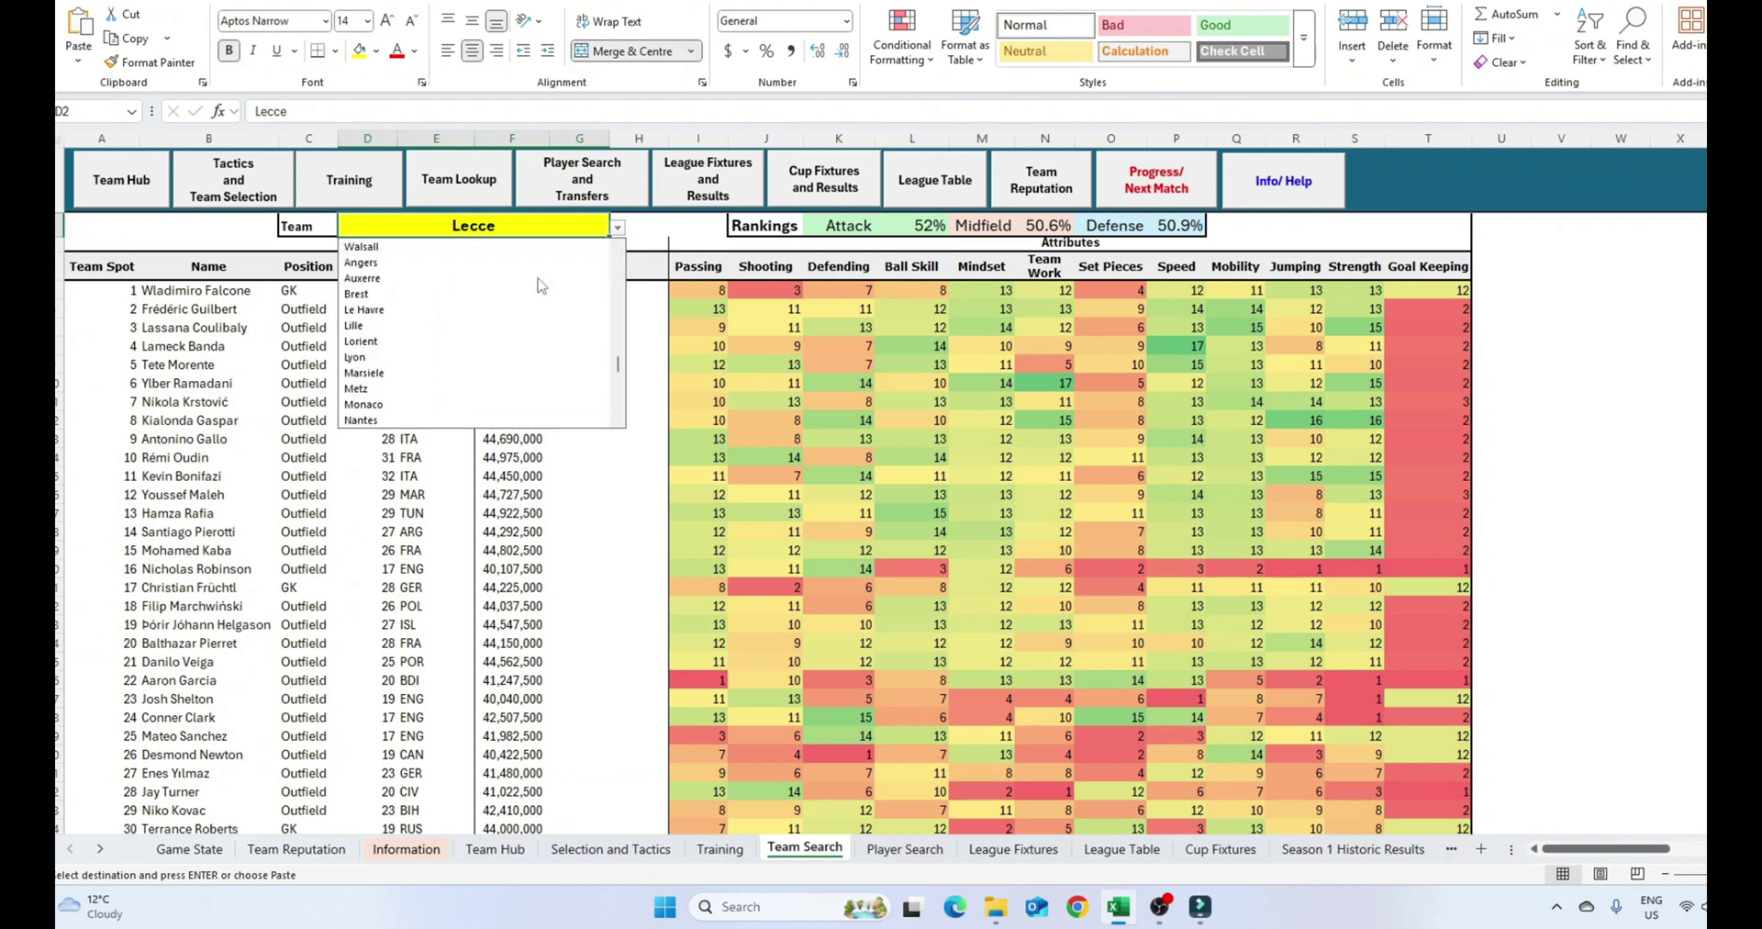
pyautogui.scroll(10, 541, 286)
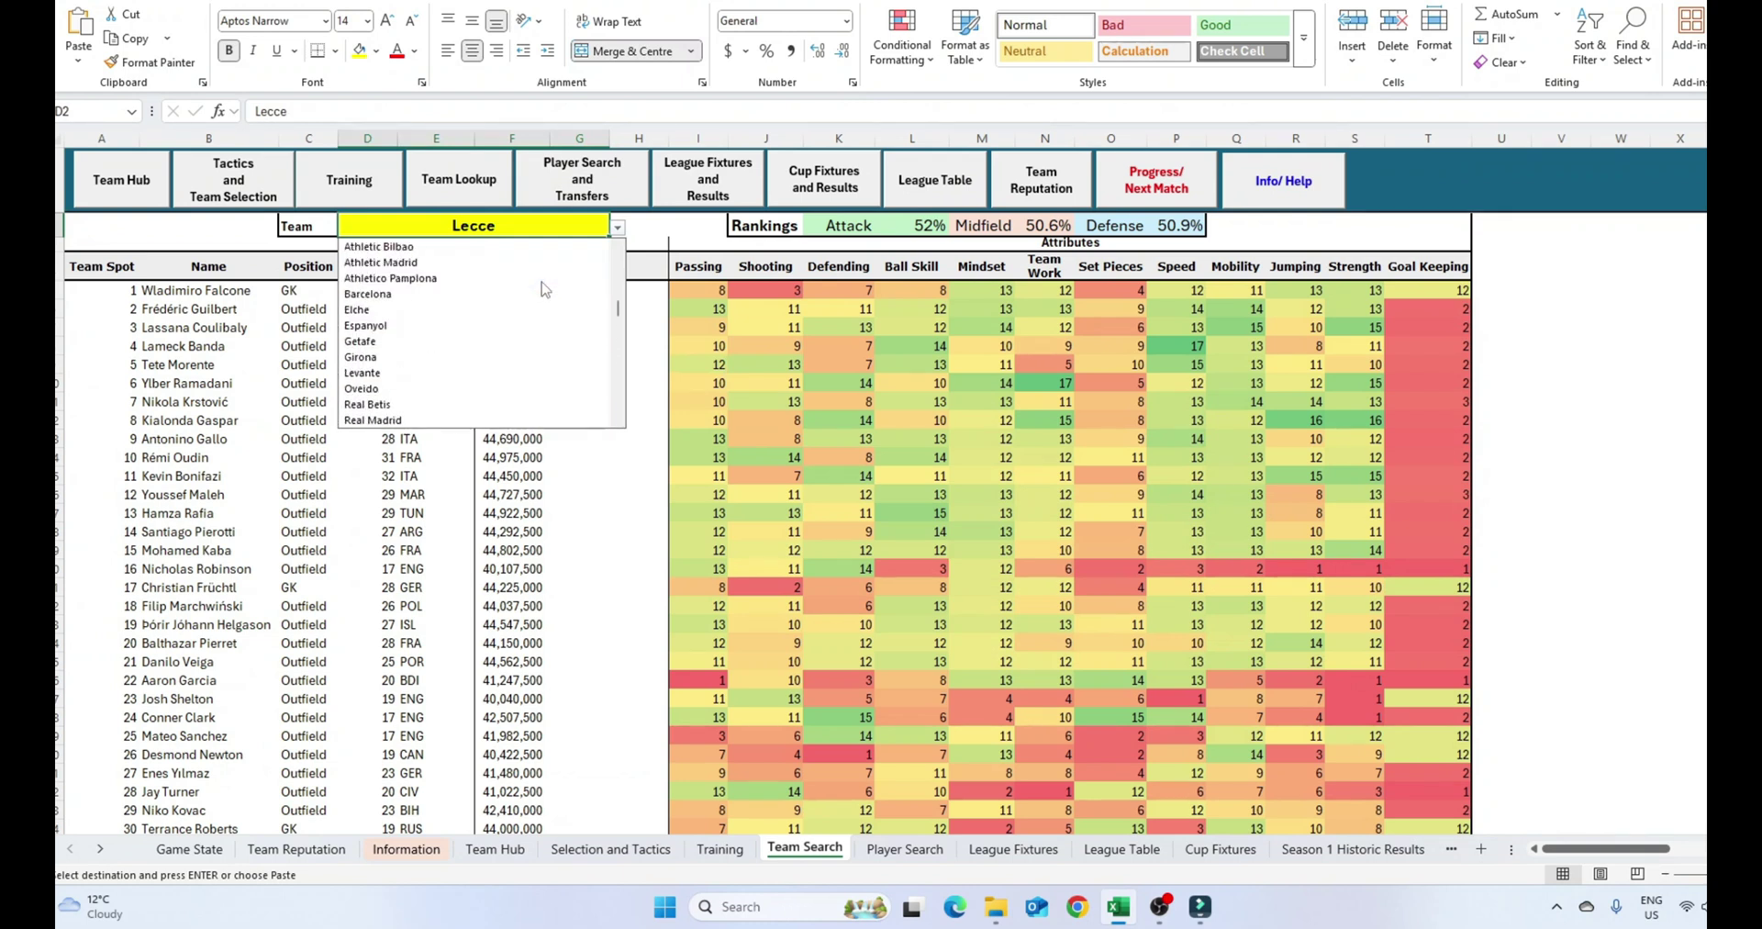
pyautogui.scroll(10, 545, 289)
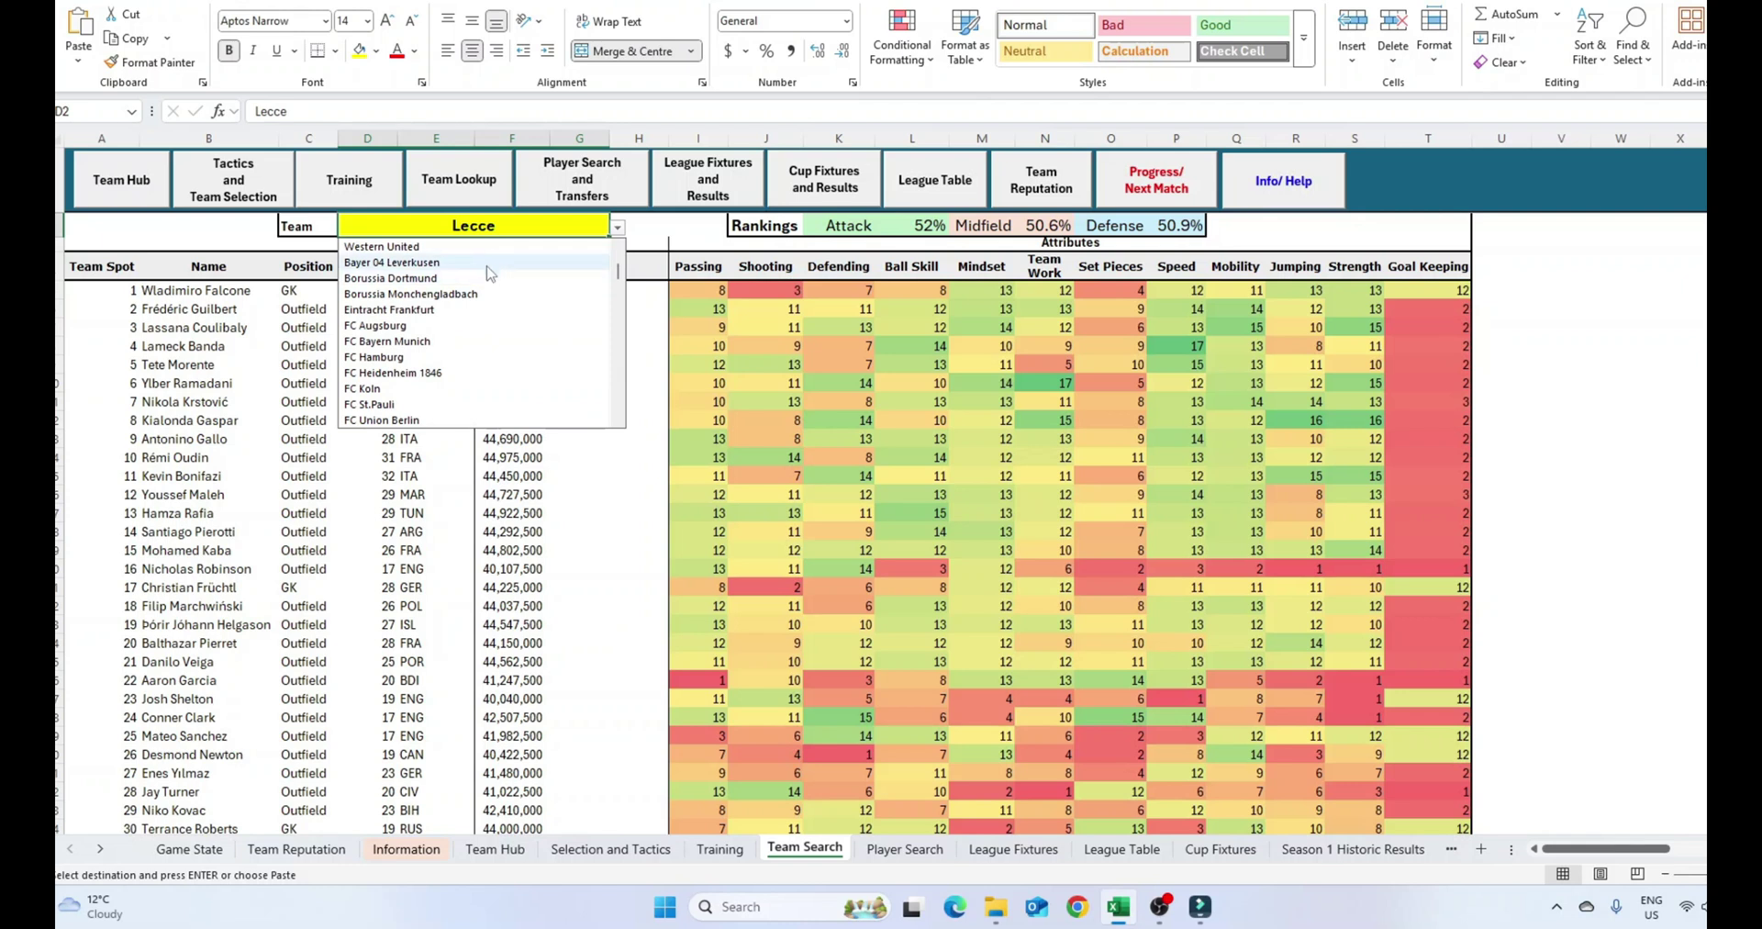
pyautogui.click(381, 246)
pyautogui.click(697, 439)
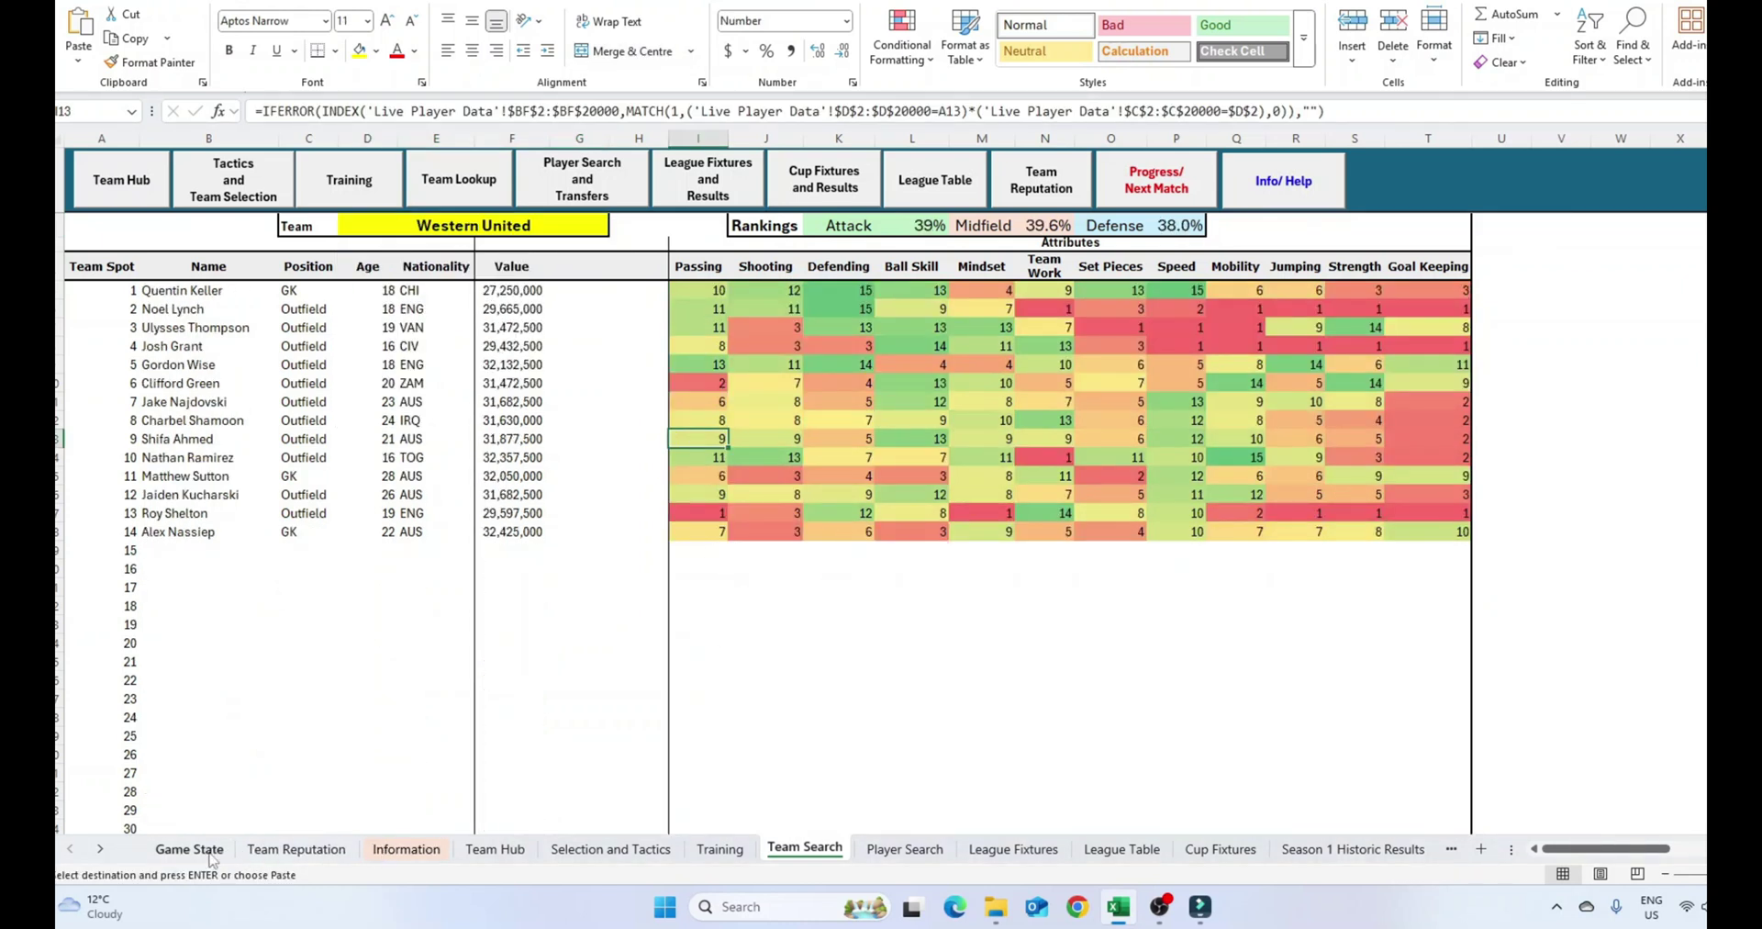
# Step: Go back to Team Hub, open Player Search and Transfers, and scroll through the player list
pyautogui.click(495, 849)
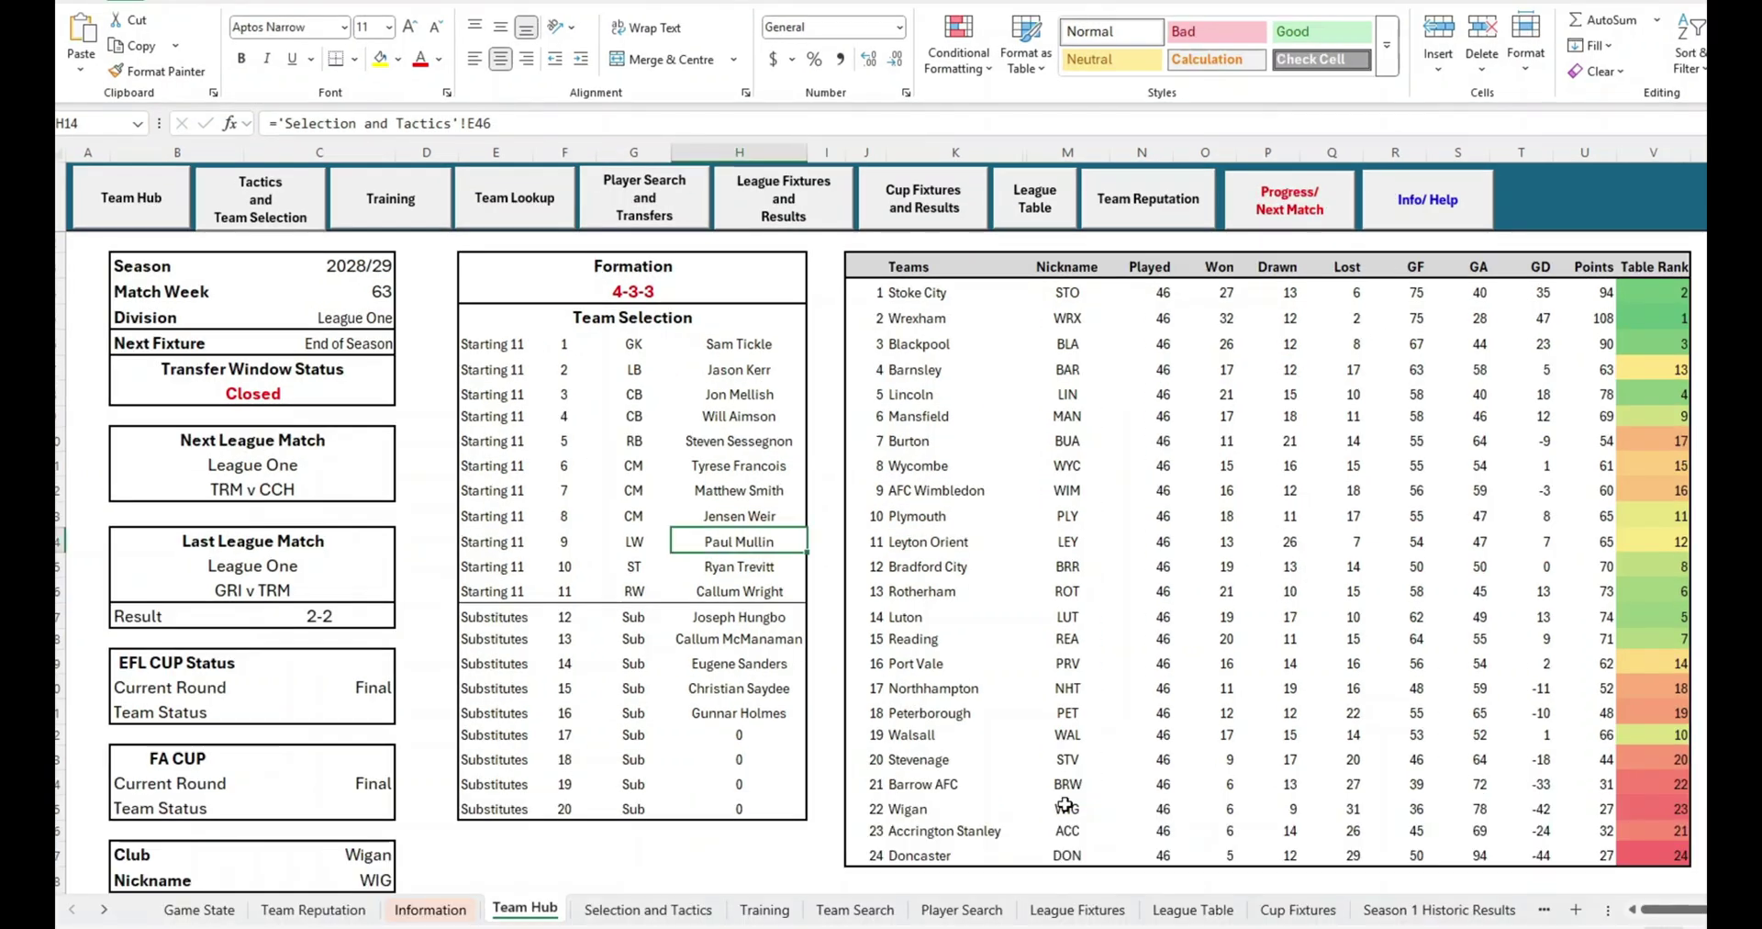
pyautogui.click(980, 905)
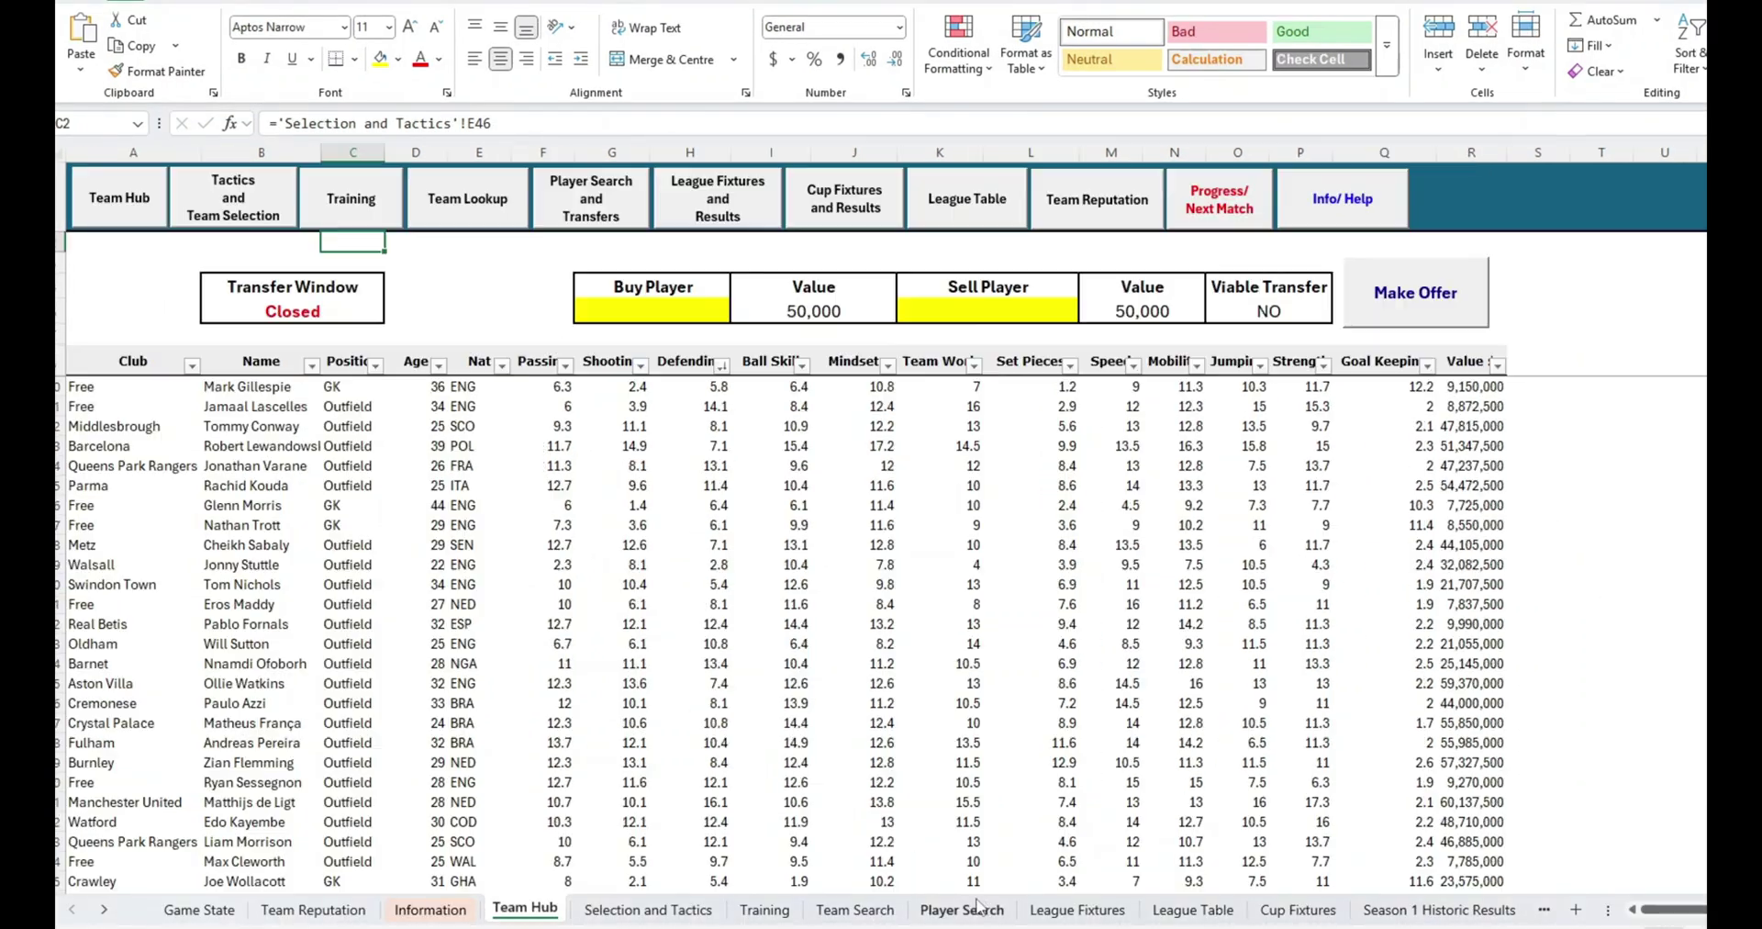
pyautogui.click(633, 564)
pyautogui.scroll(-3, 685, 552)
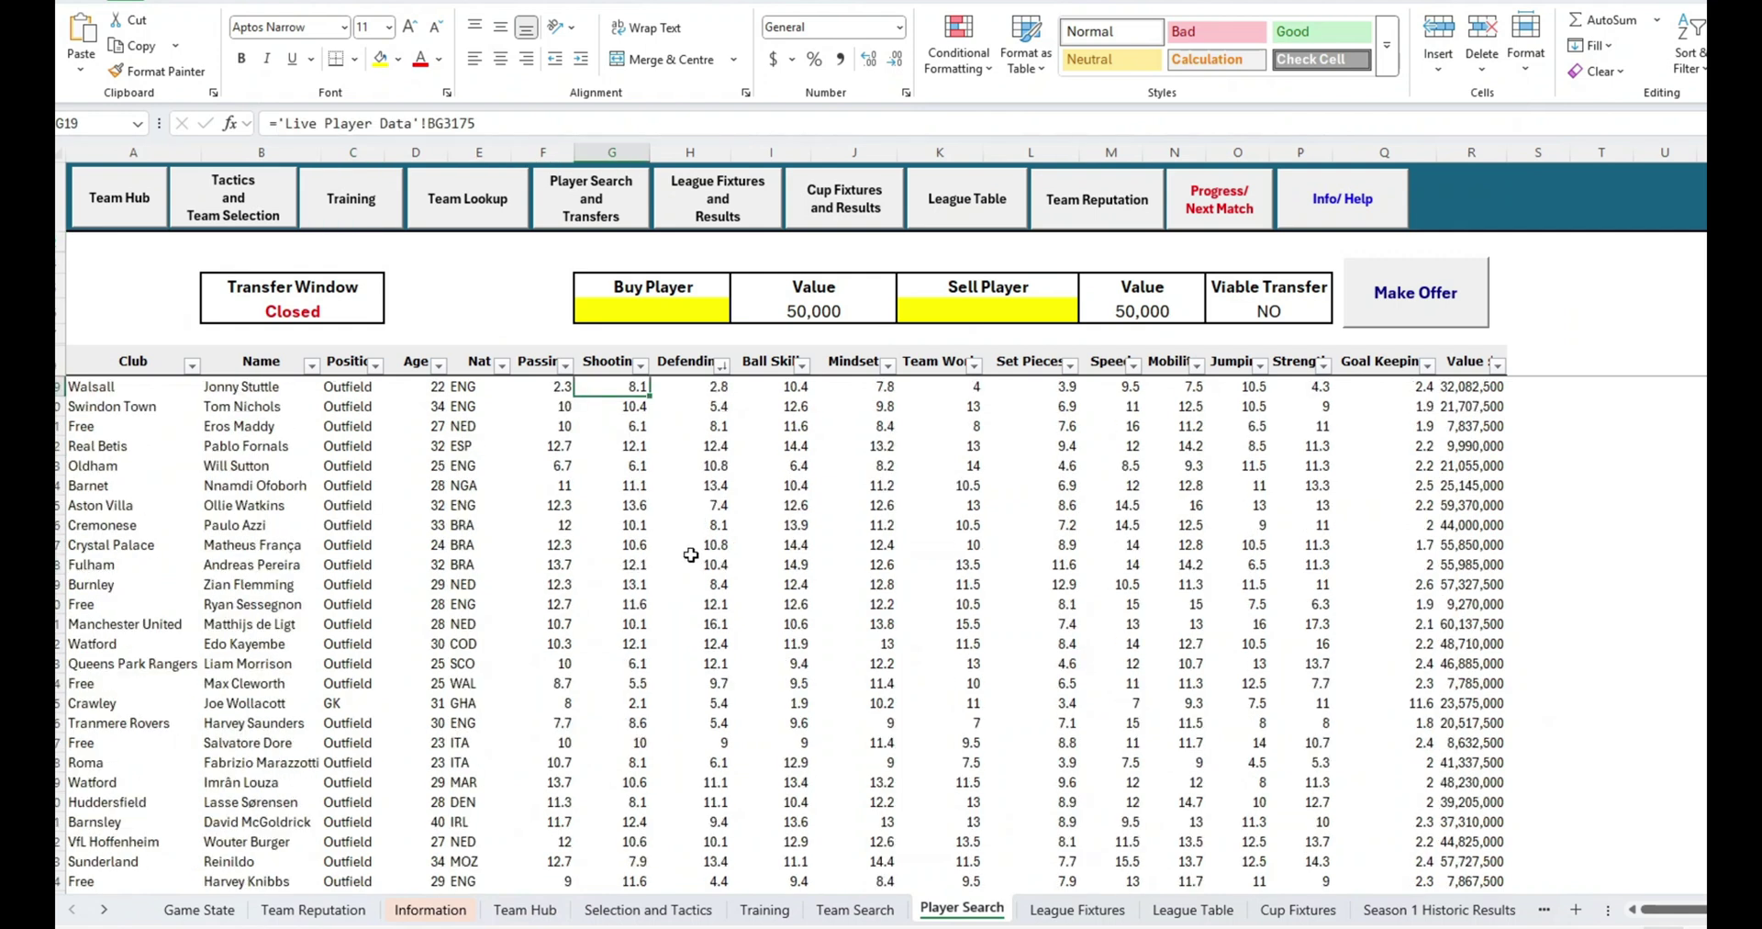
pyautogui.scroll(-2, 692, 555)
pyautogui.scroll(-10, 695, 557)
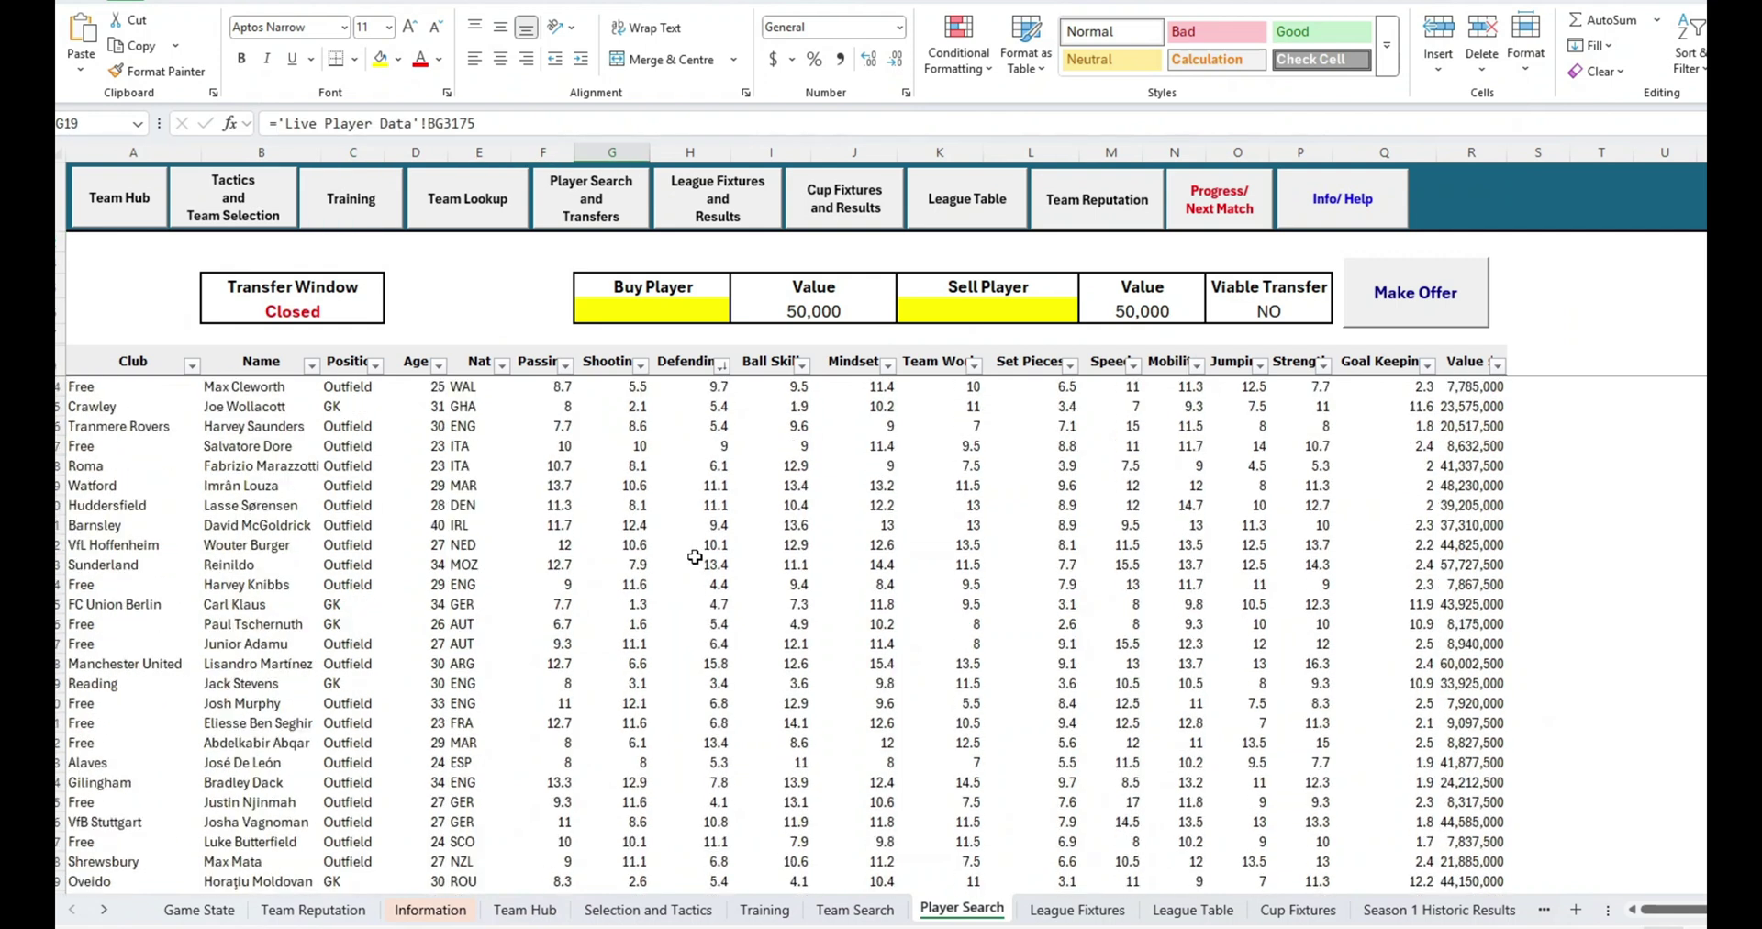
pyautogui.scroll(-9, 695, 558)
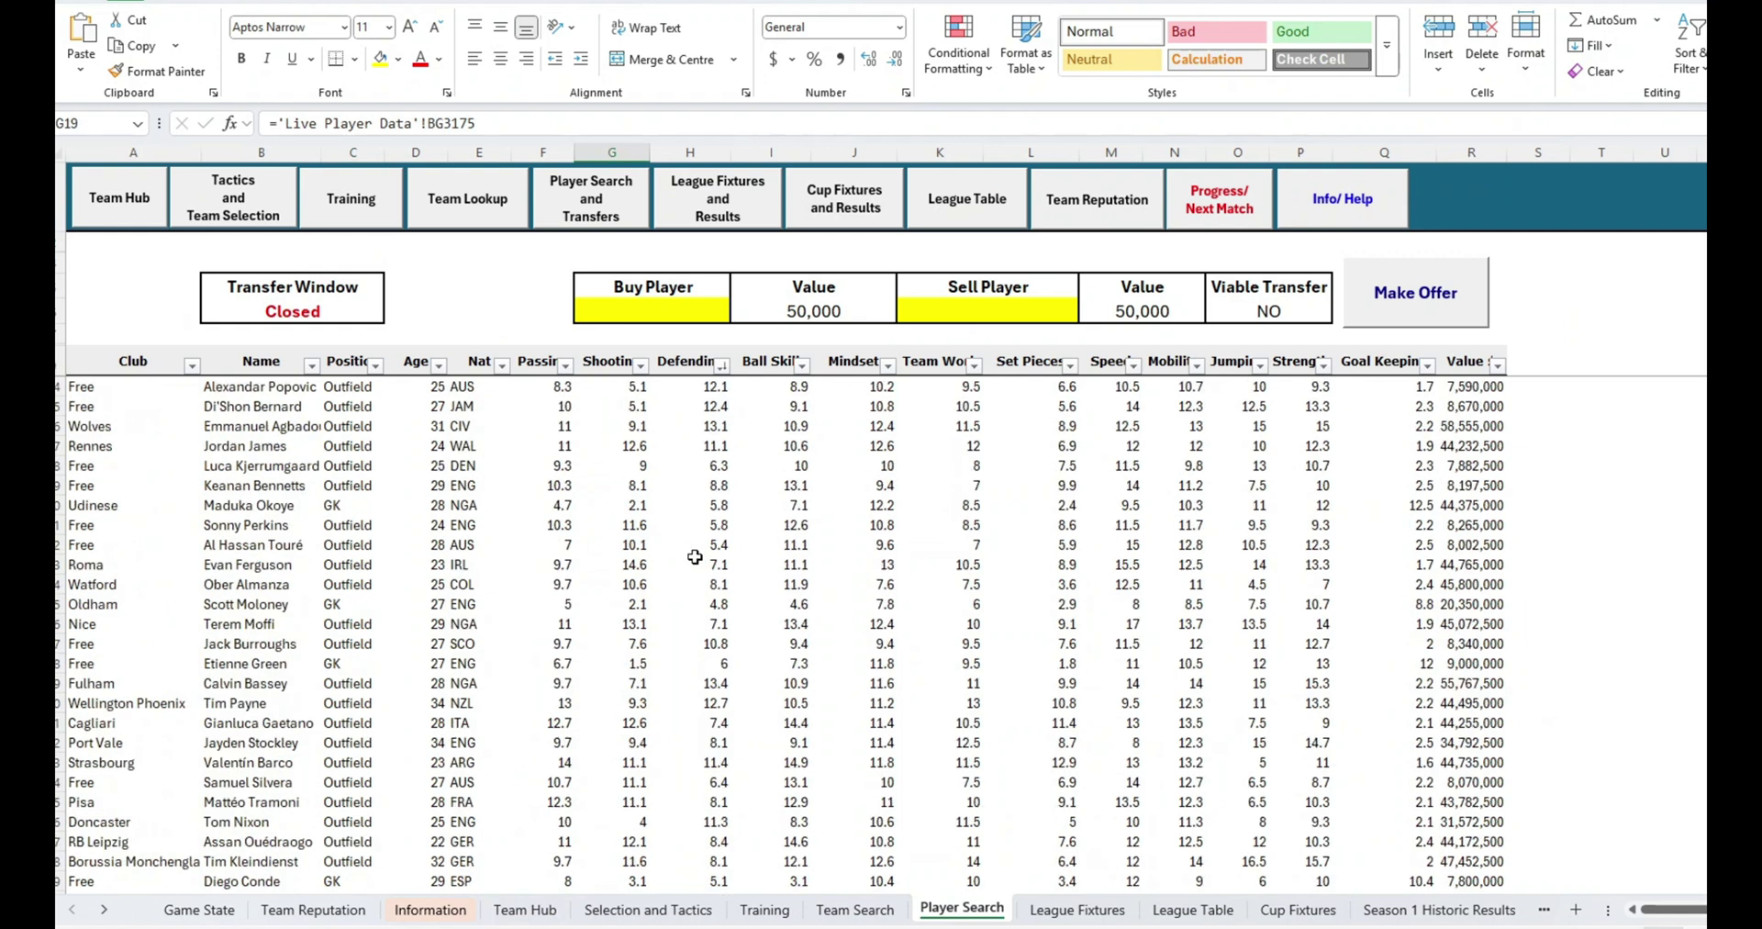
pyautogui.scroll(-10, 695, 557)
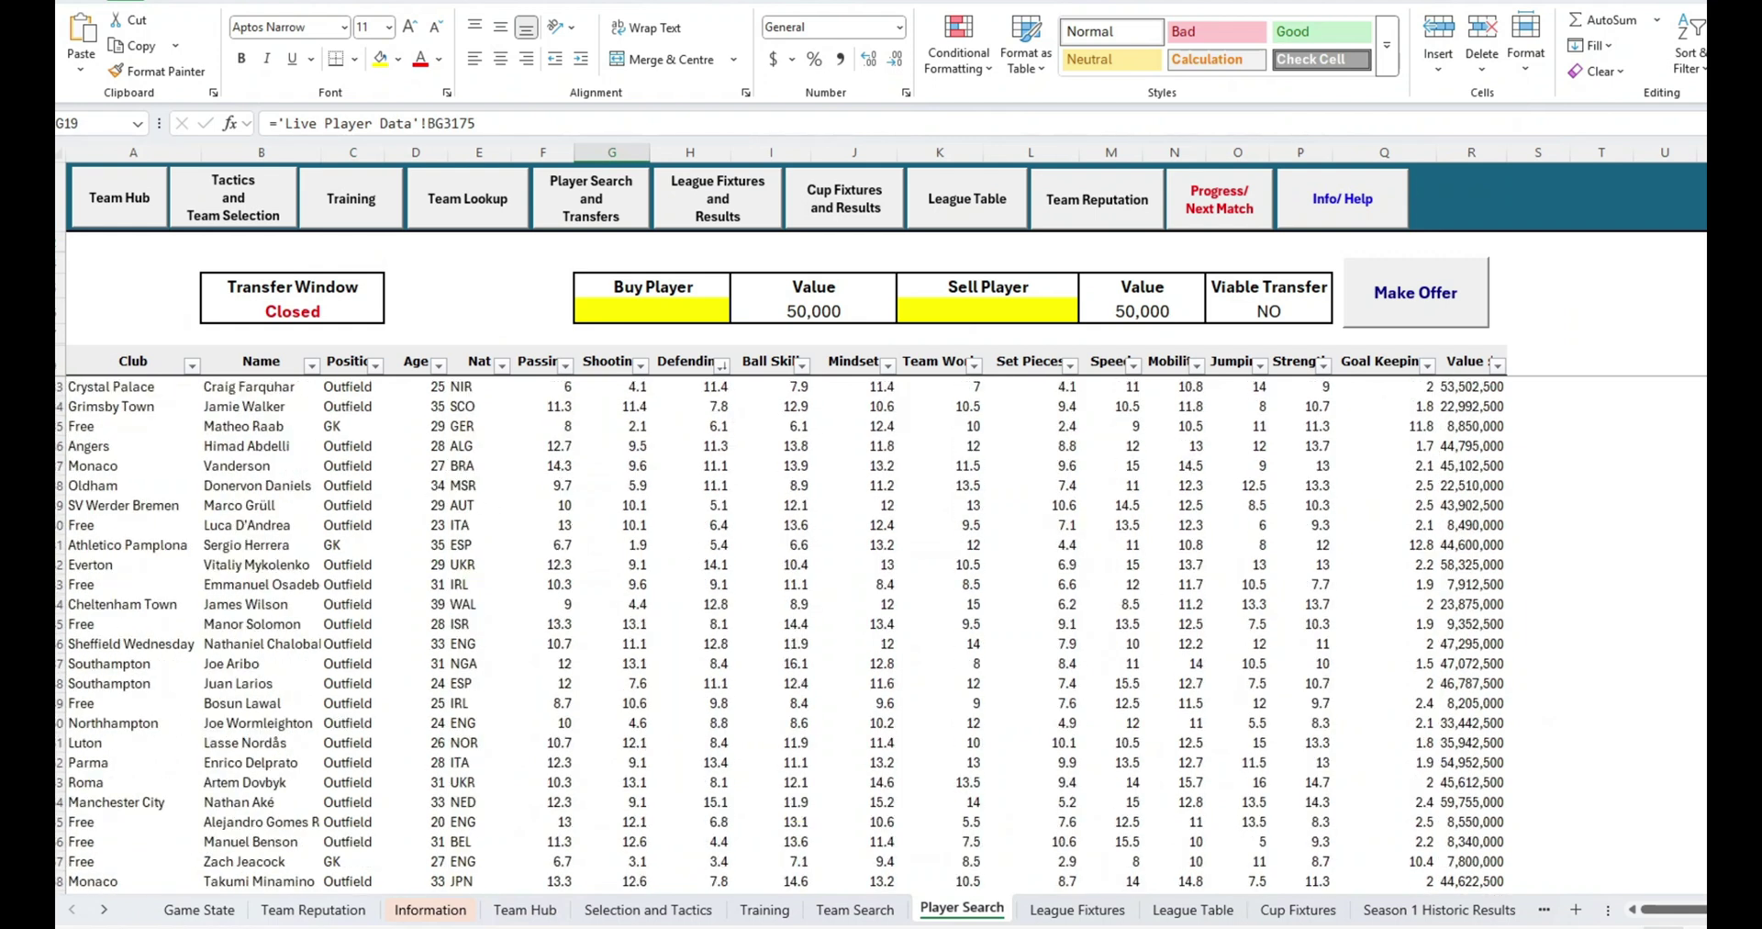
pyautogui.scroll(-5, 694, 558)
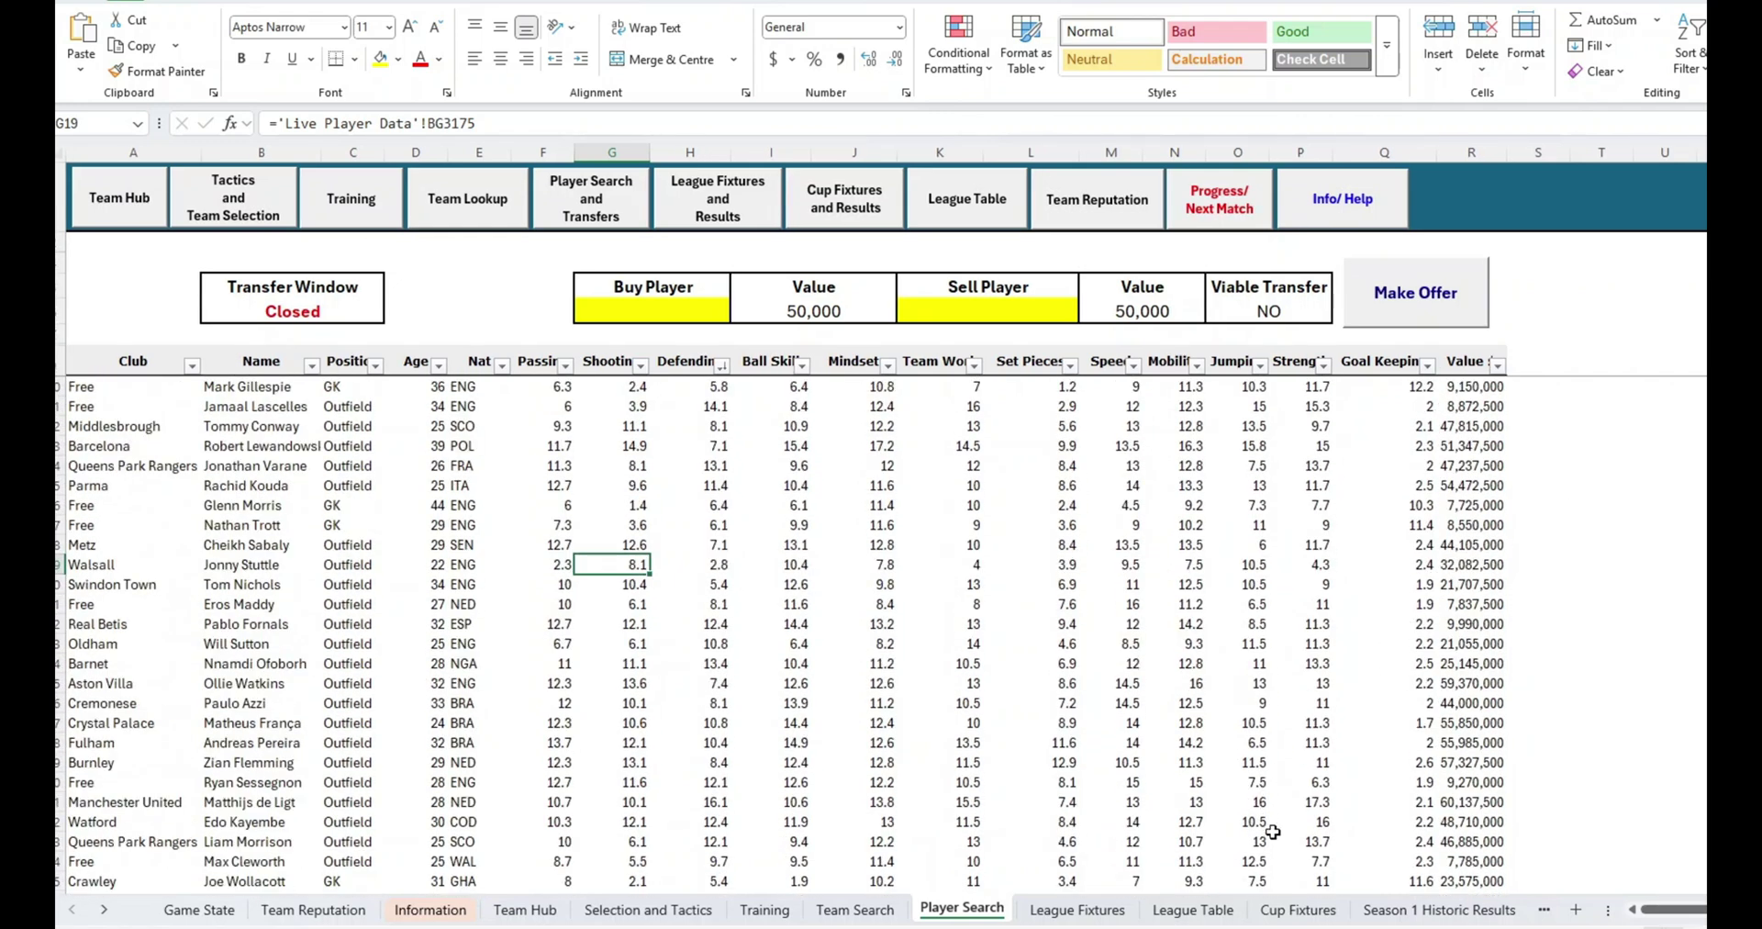
# Step: Open the League Table sheet and scroll back up through the divisions to the Premier League
pyautogui.click(1194, 910)
pyautogui.scroll(8, 539, 462)
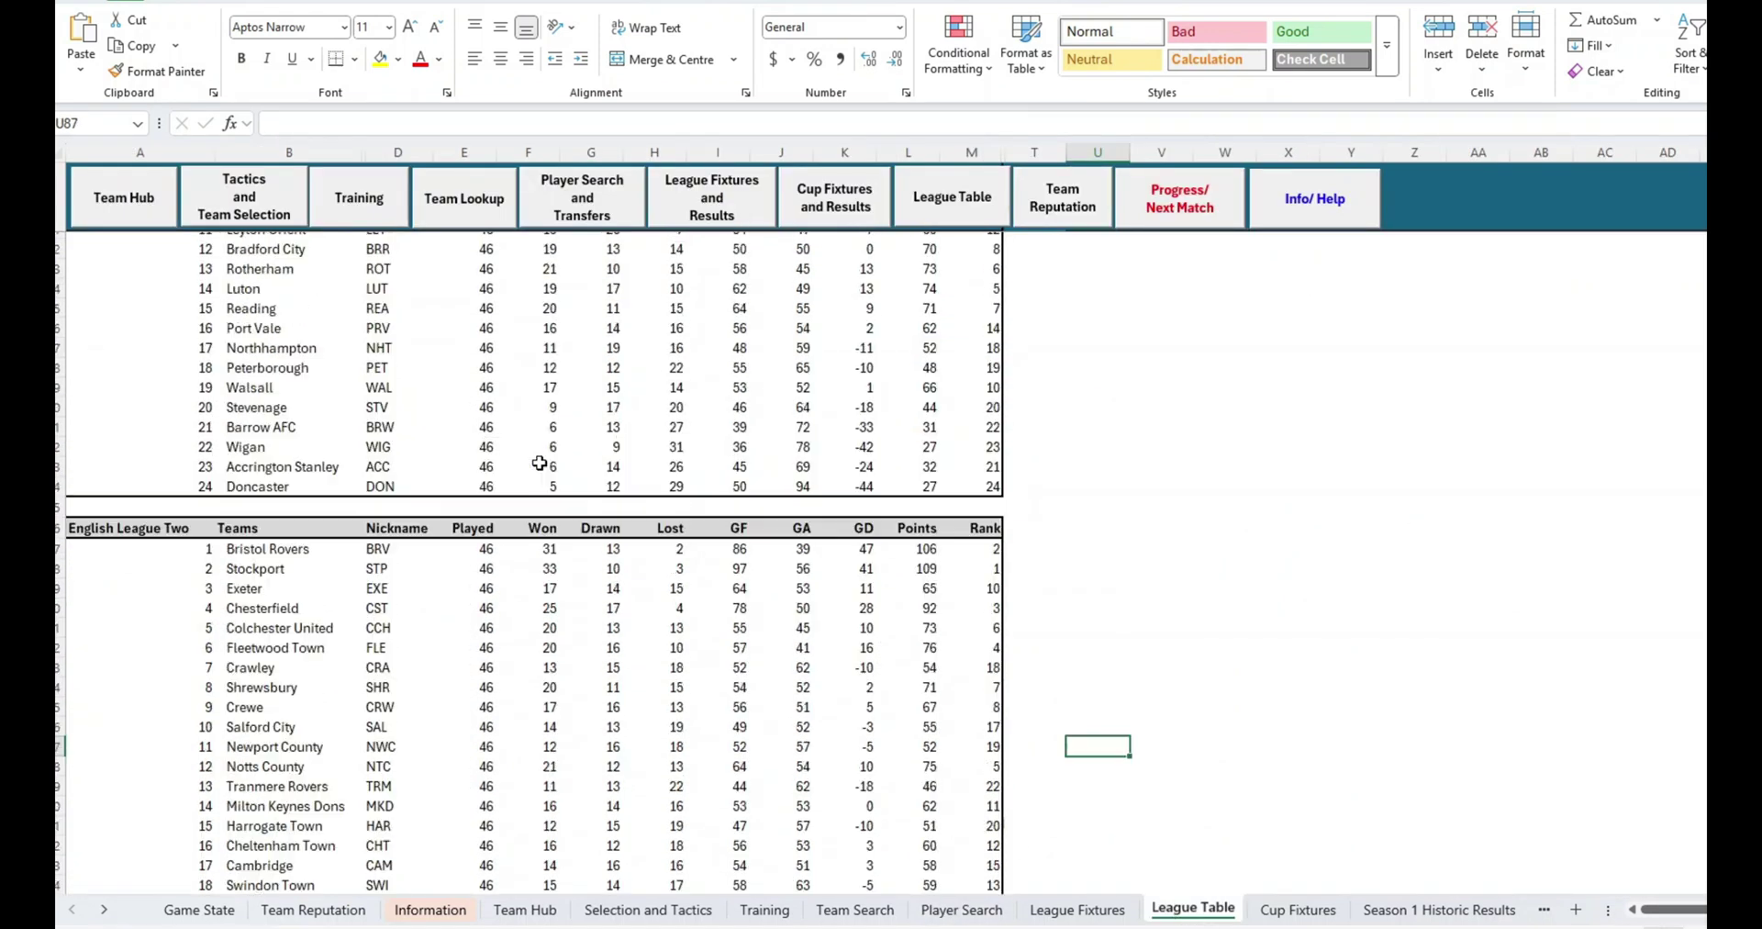
pyautogui.scroll(2, 545, 462)
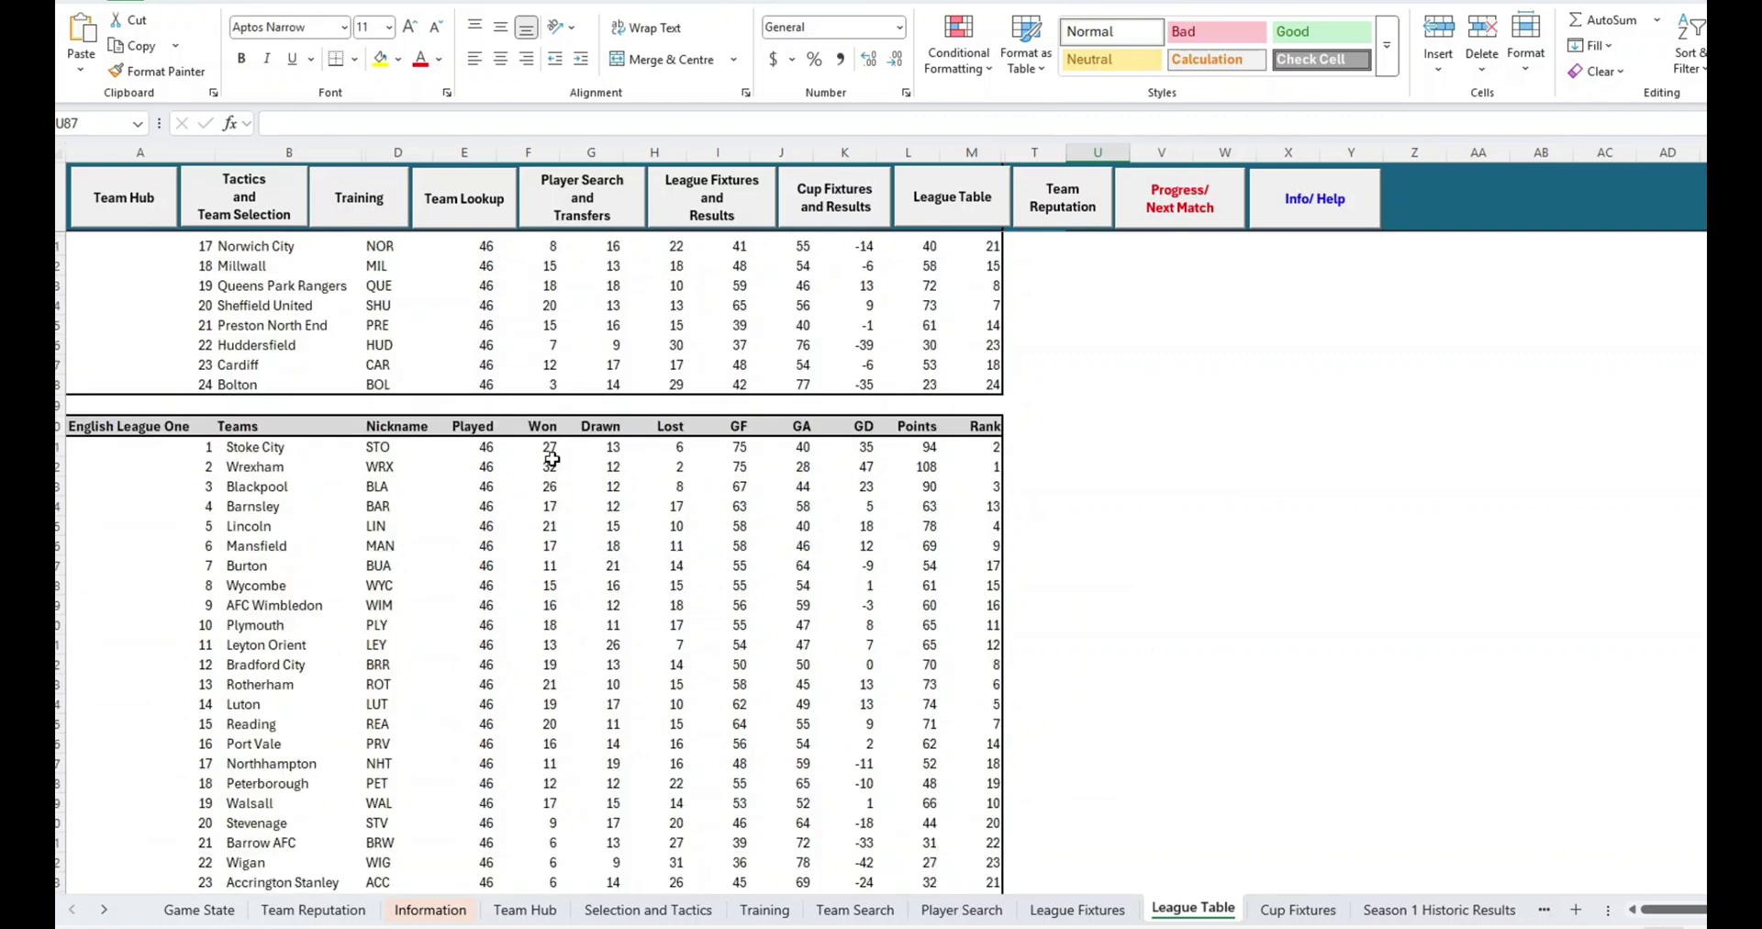
pyautogui.scroll(11, 552, 459)
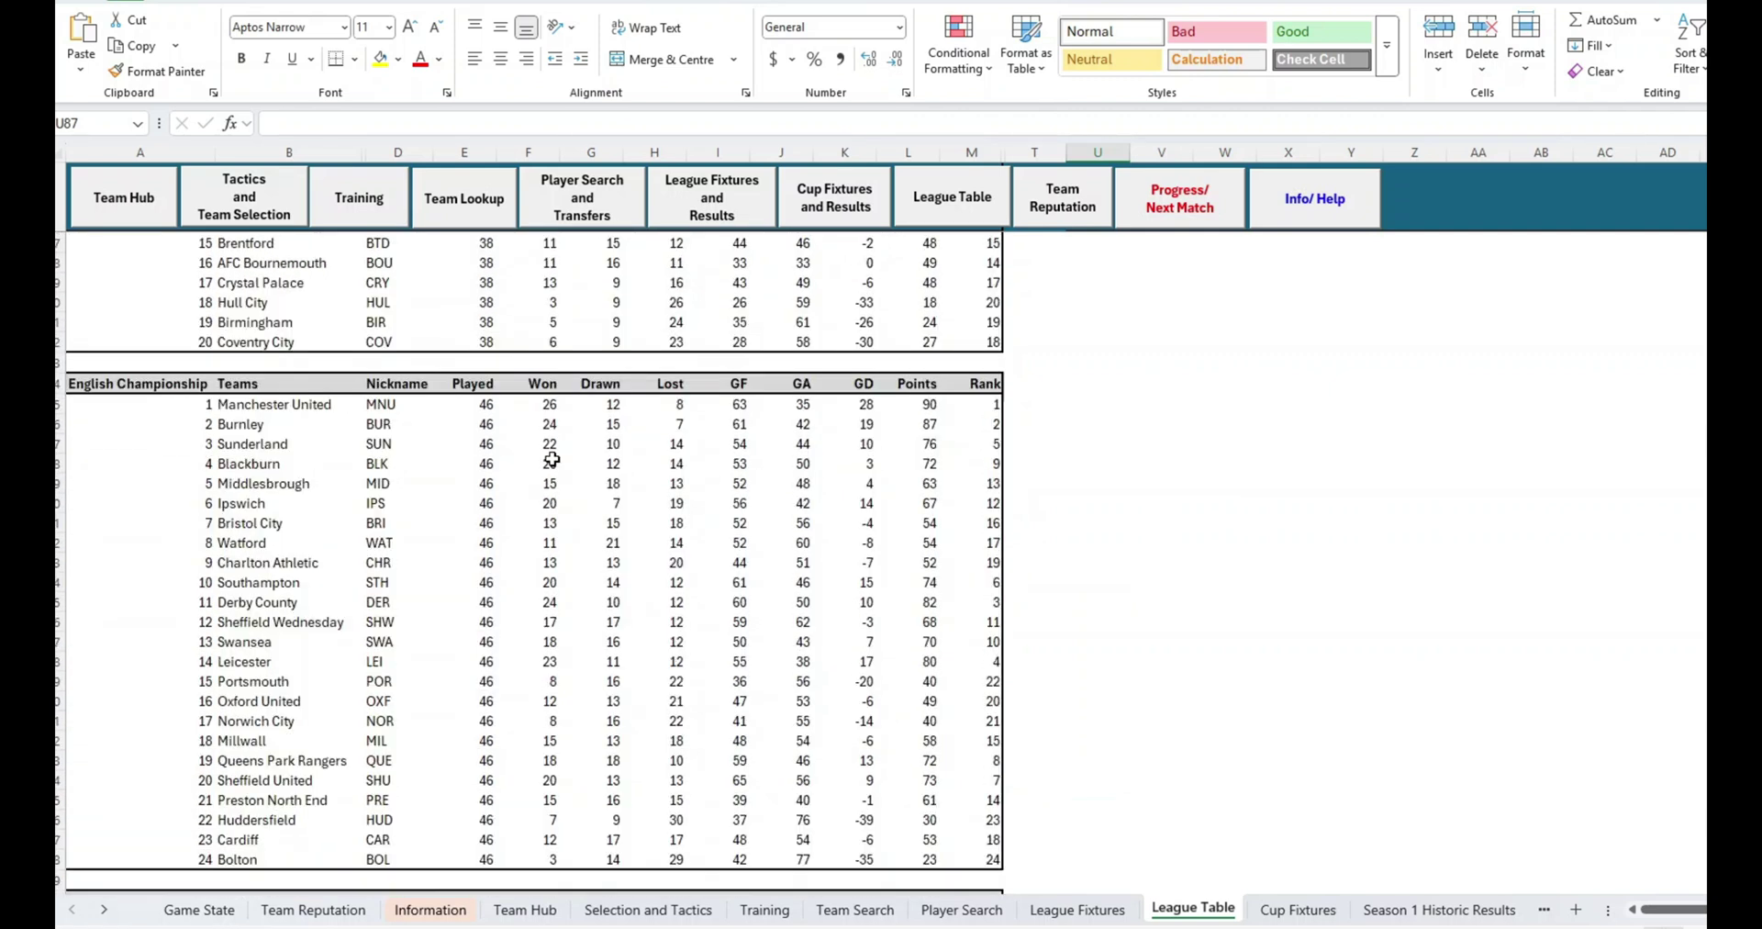
pyautogui.scroll(2, 551, 459)
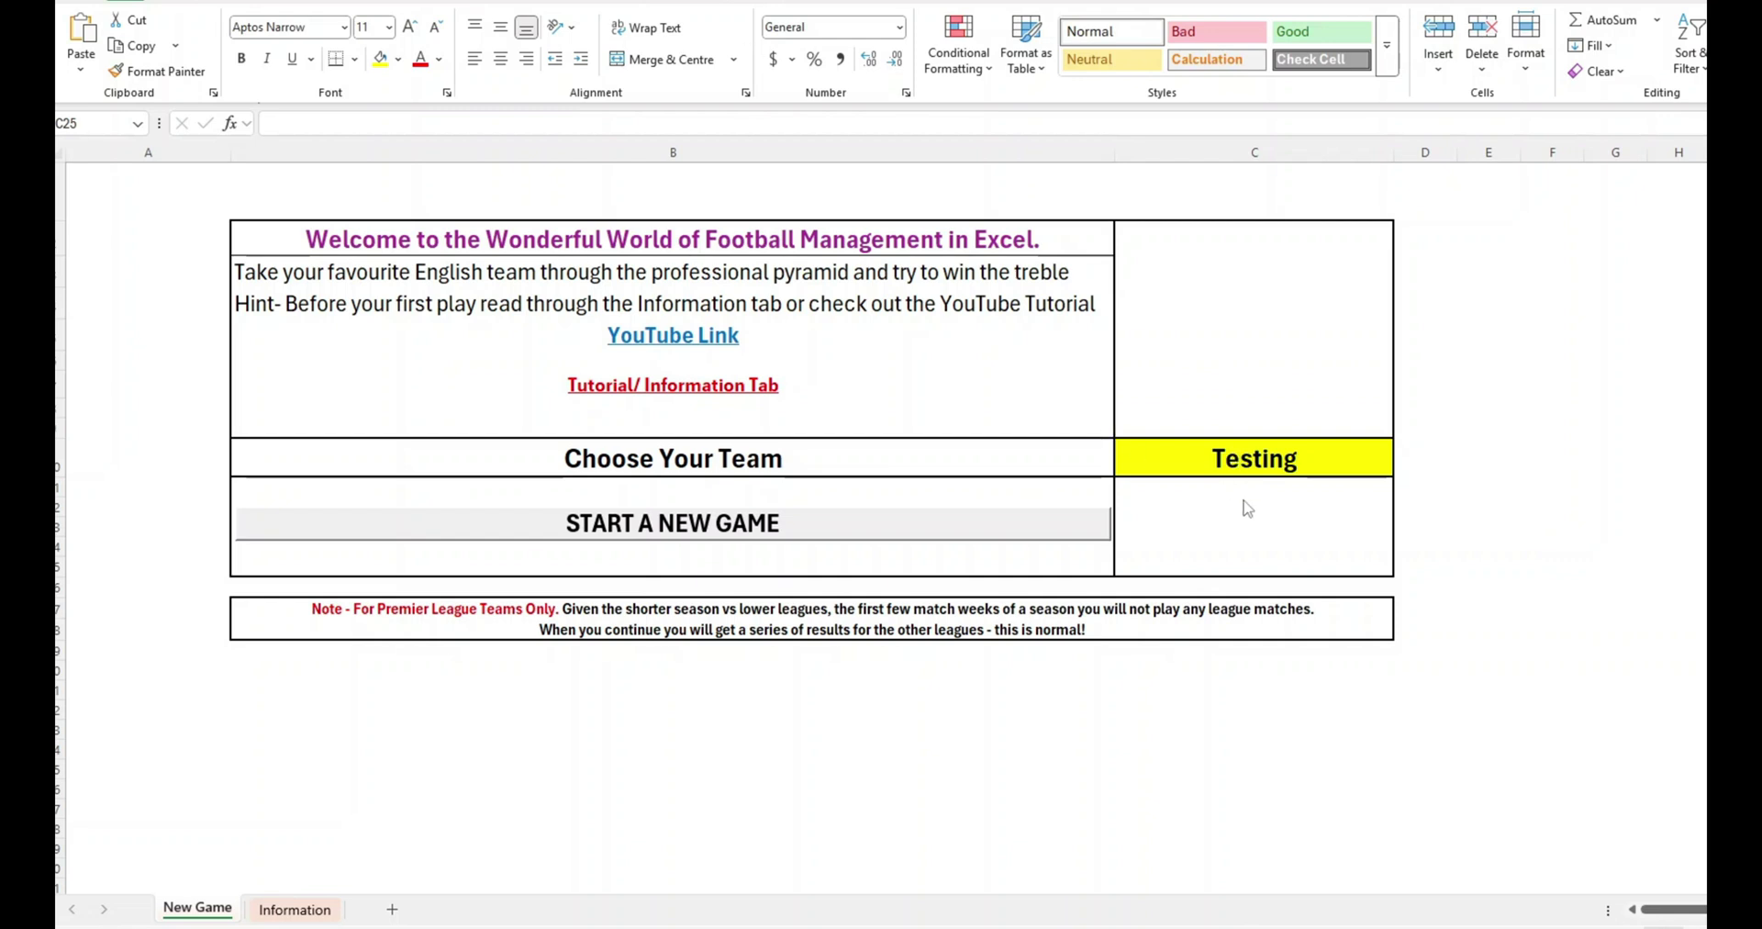
# Step: On the New Game sheet, scroll through the Choose Your Team list of clubs
pyautogui.click(1254, 551)
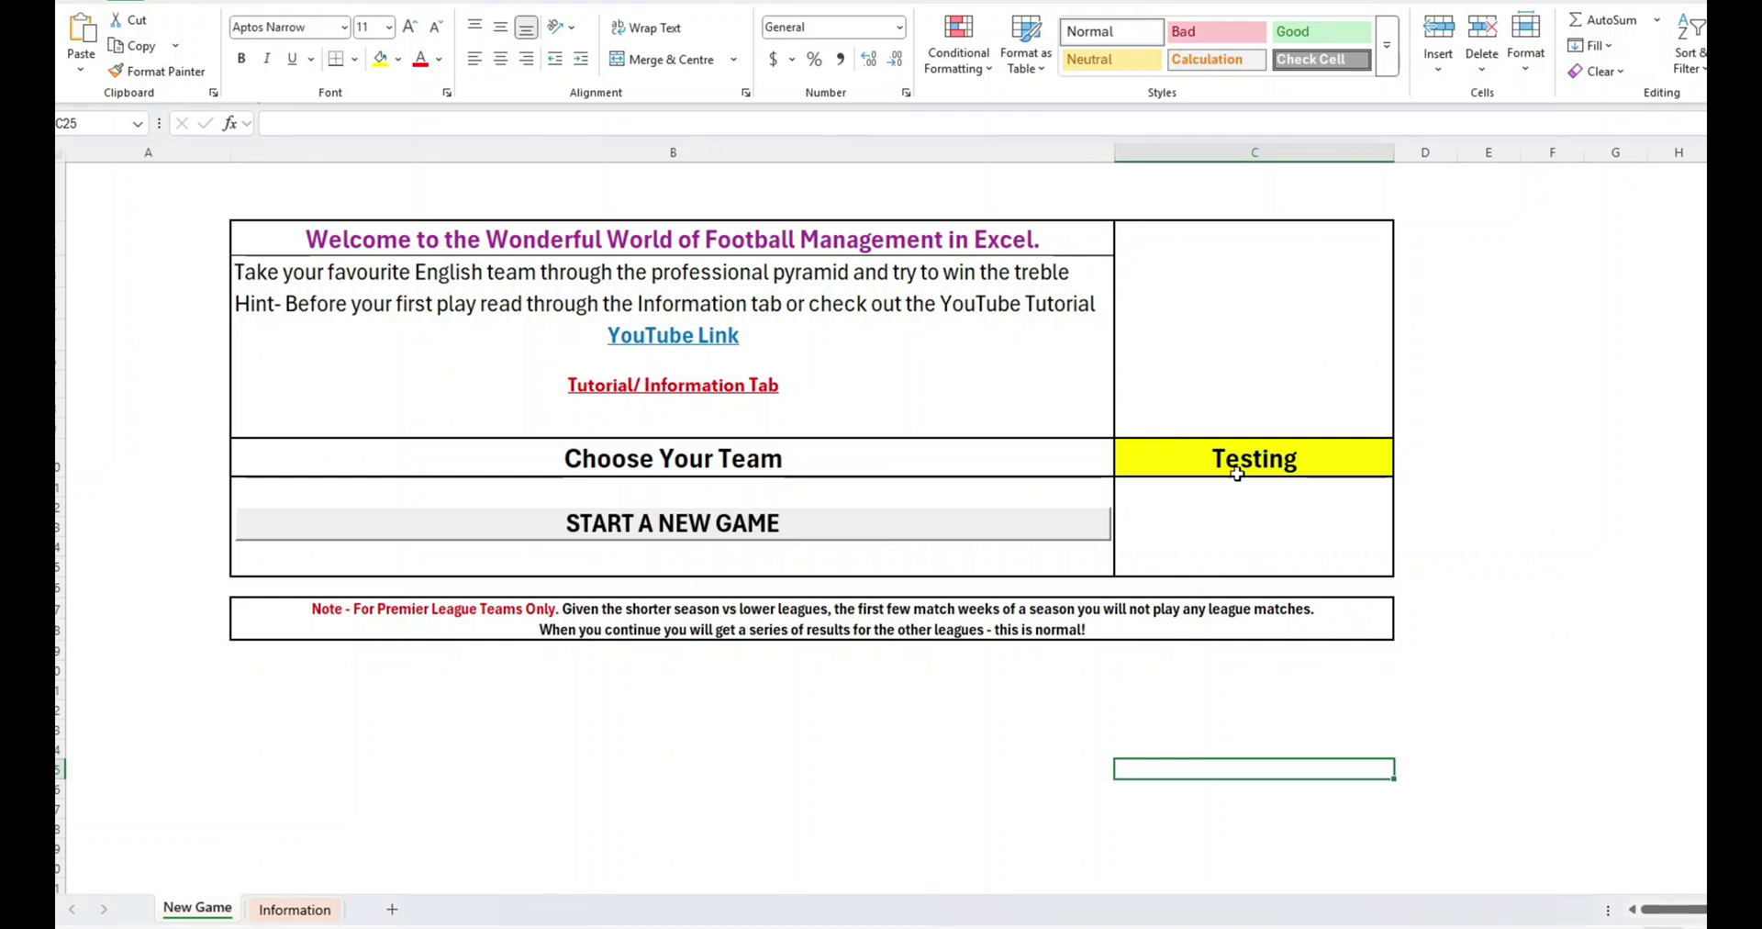
pyautogui.click(1257, 461)
pyautogui.click(1402, 468)
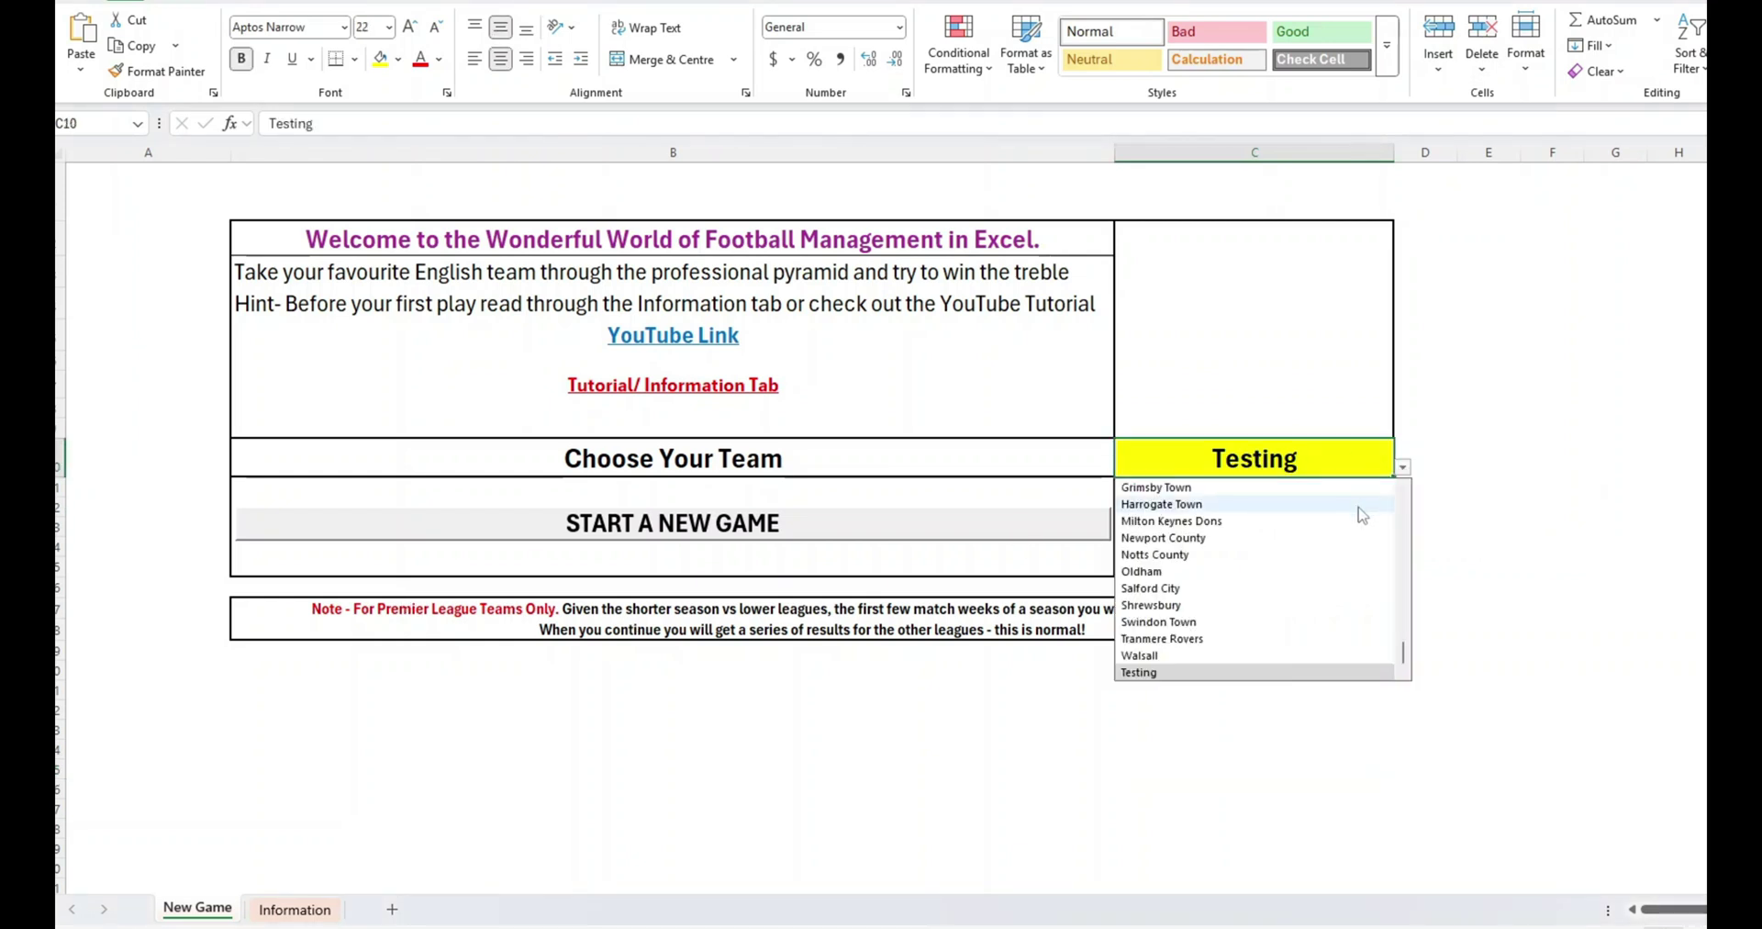
pyautogui.scroll(4, 1354, 525)
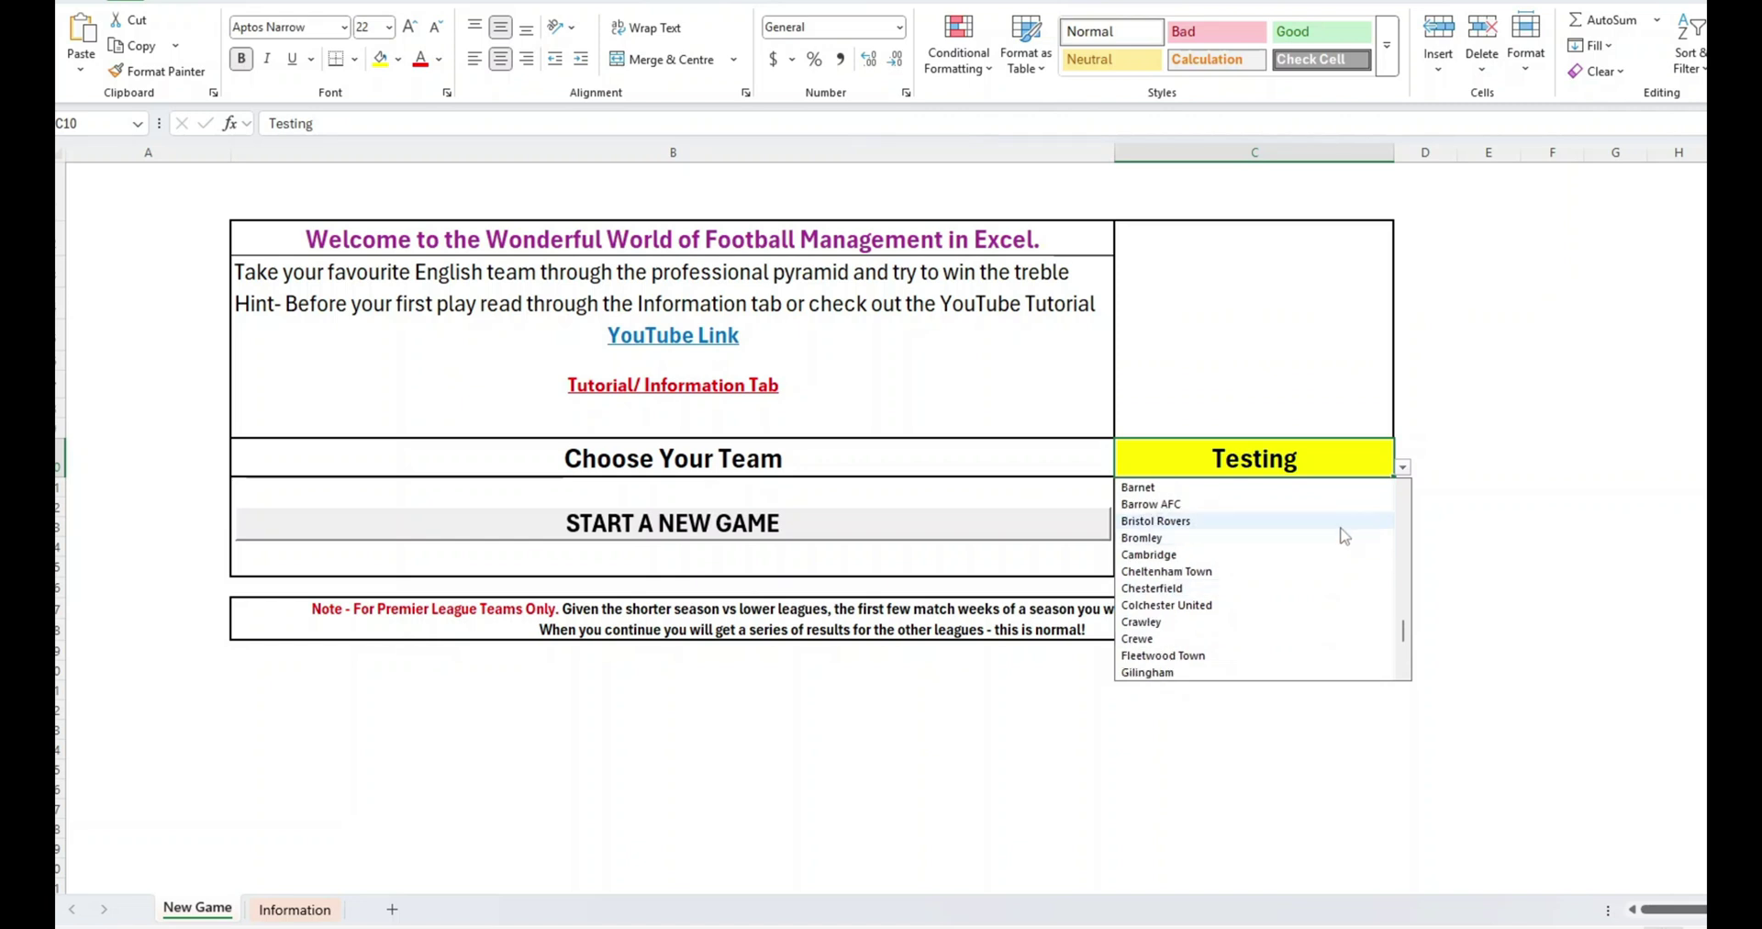
pyautogui.scroll(5, 1340, 532)
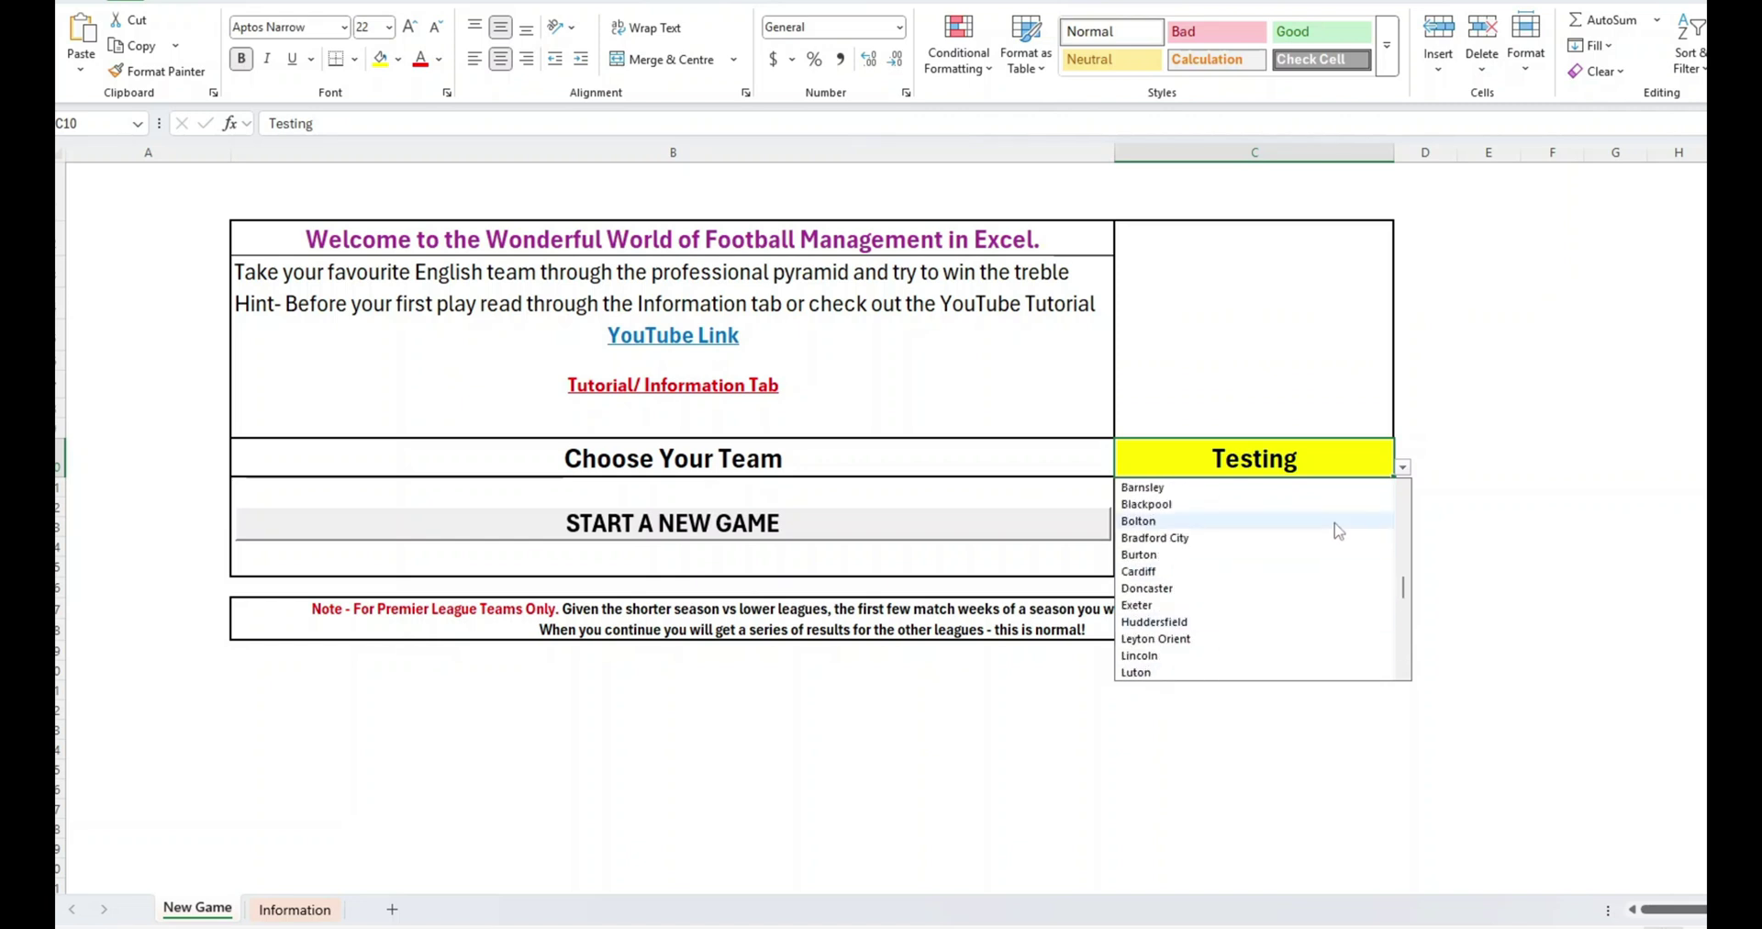
pyautogui.scroll(6, 1339, 530)
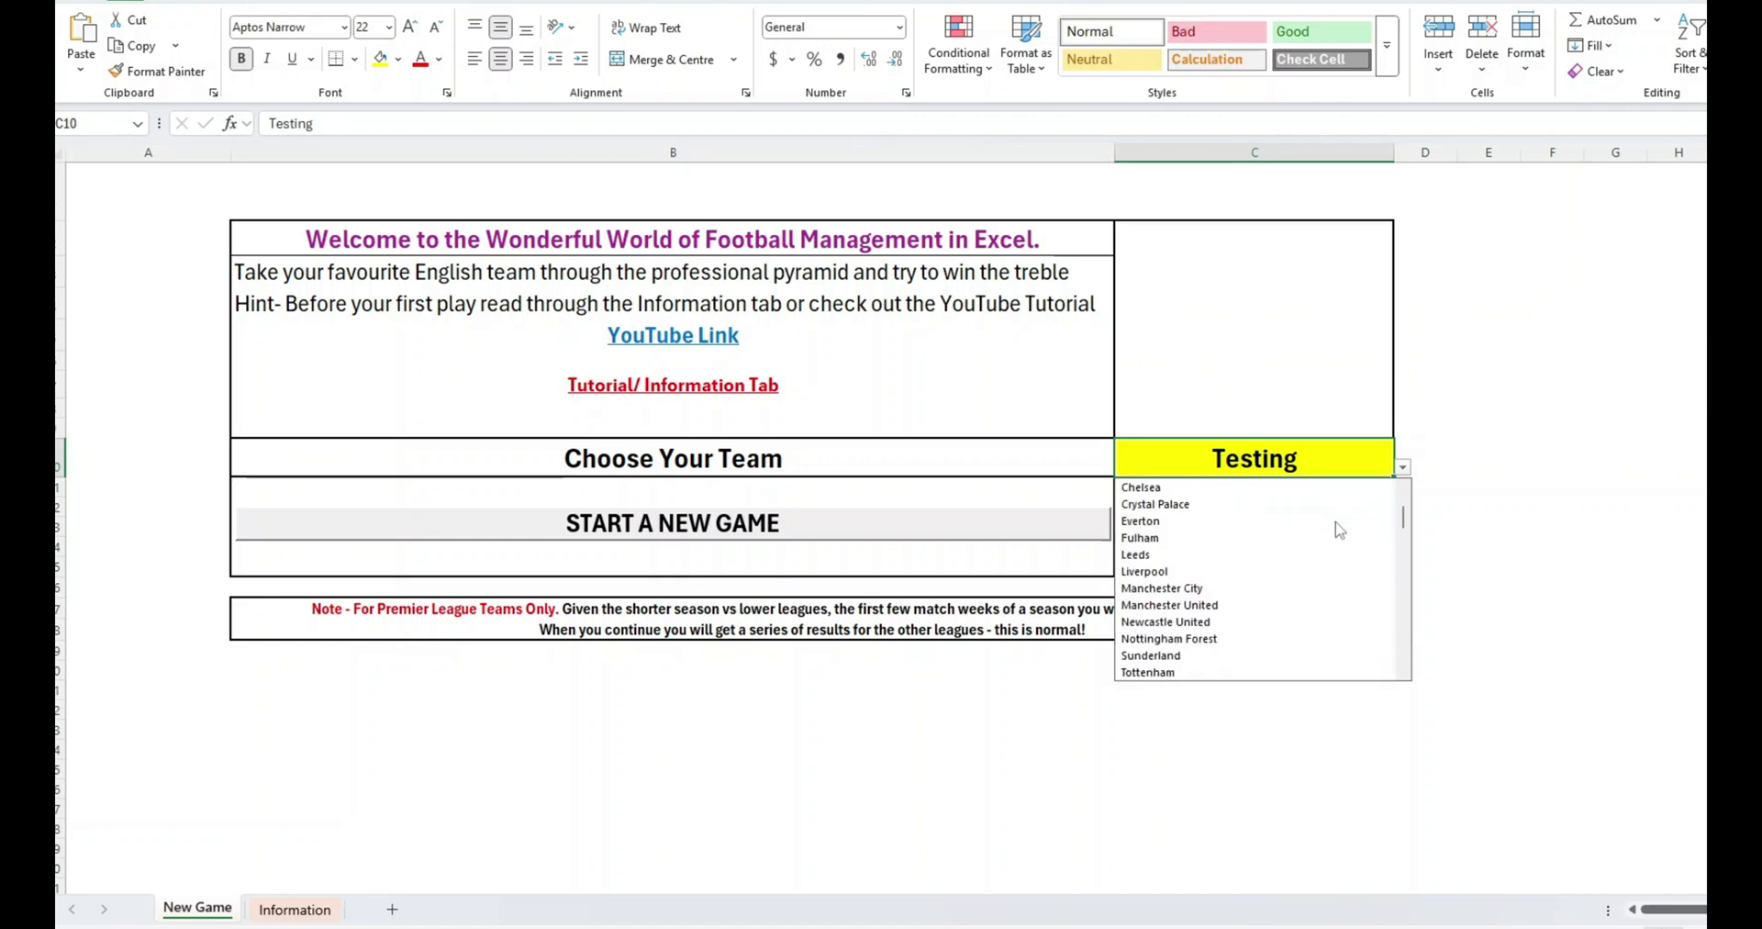
pyautogui.scroll(2, 1338, 530)
# Step: Enter 'wiga' in the team cell and confirm Wigan as the chosen team
pyautogui.press('Escape')
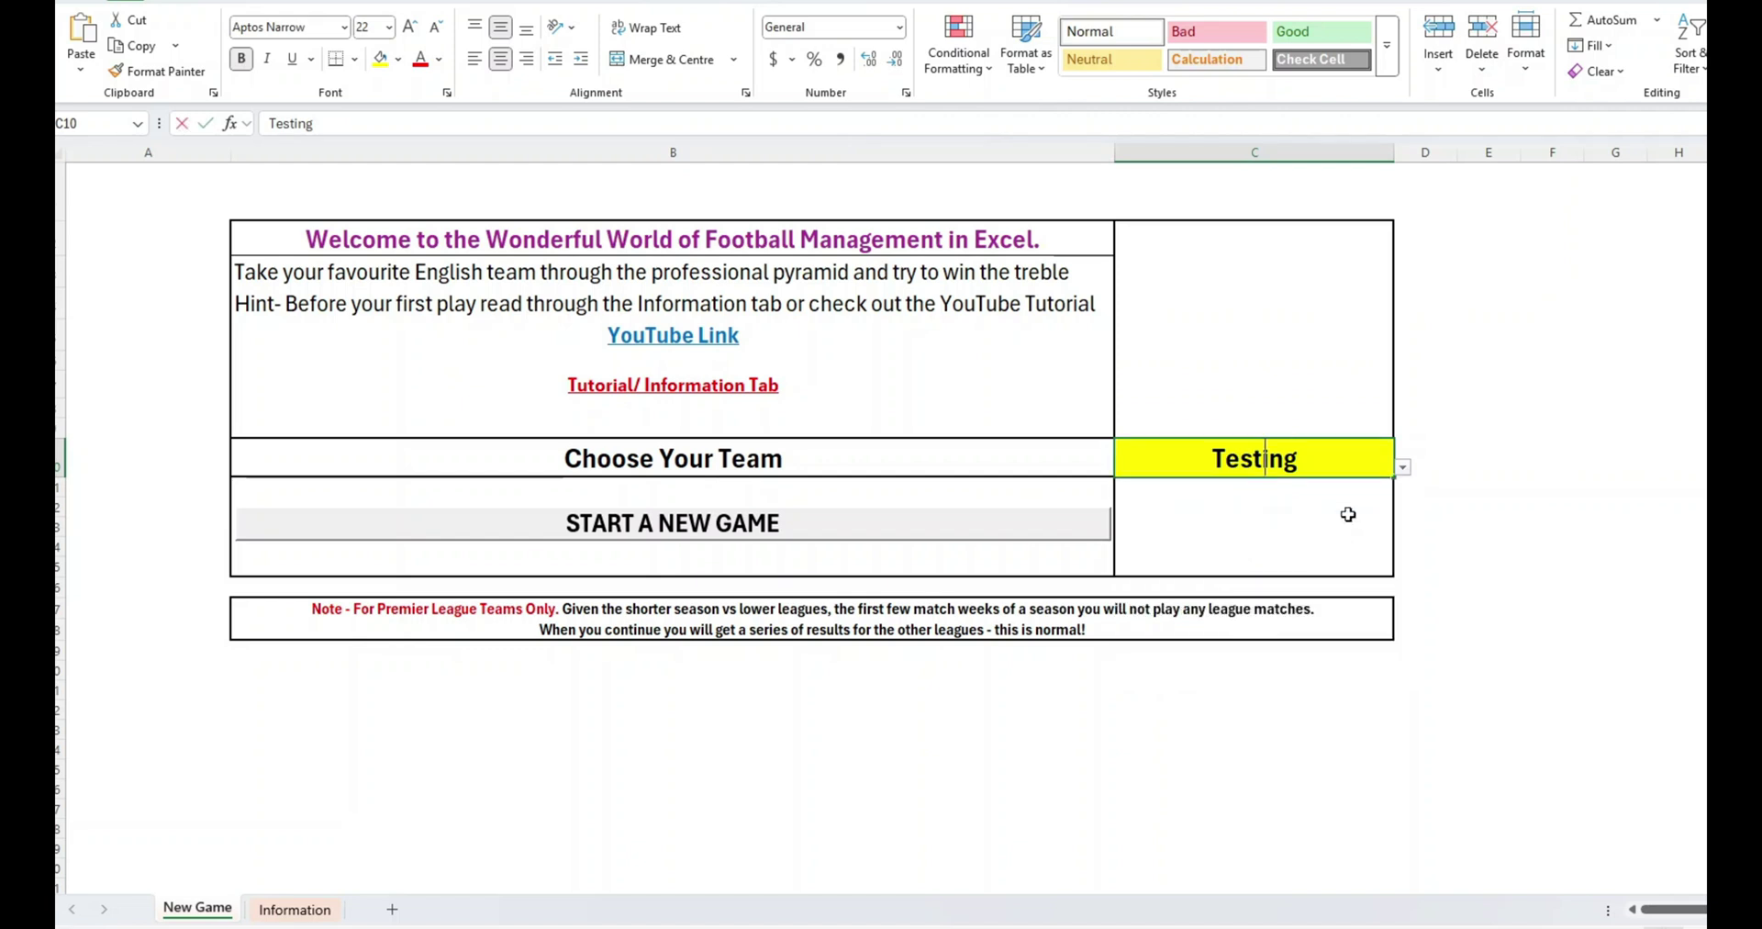
pyautogui.write('wiga')
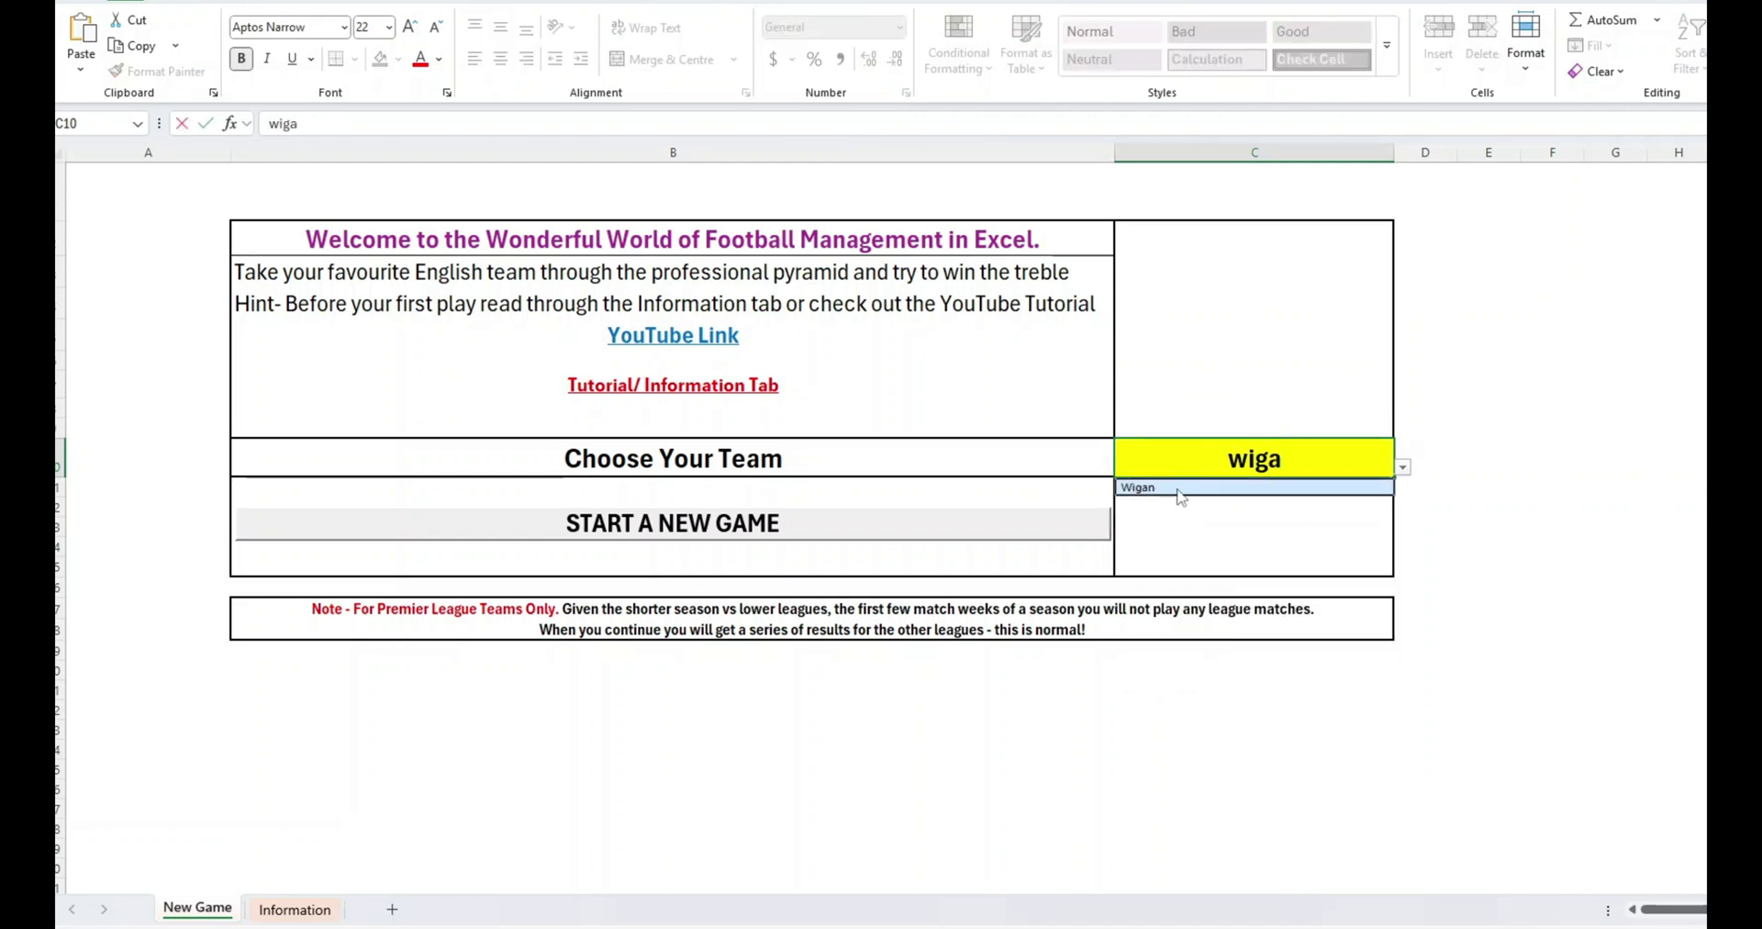
pyautogui.click(1179, 489)
pyautogui.click(1355, 752)
pyautogui.click(351, 613)
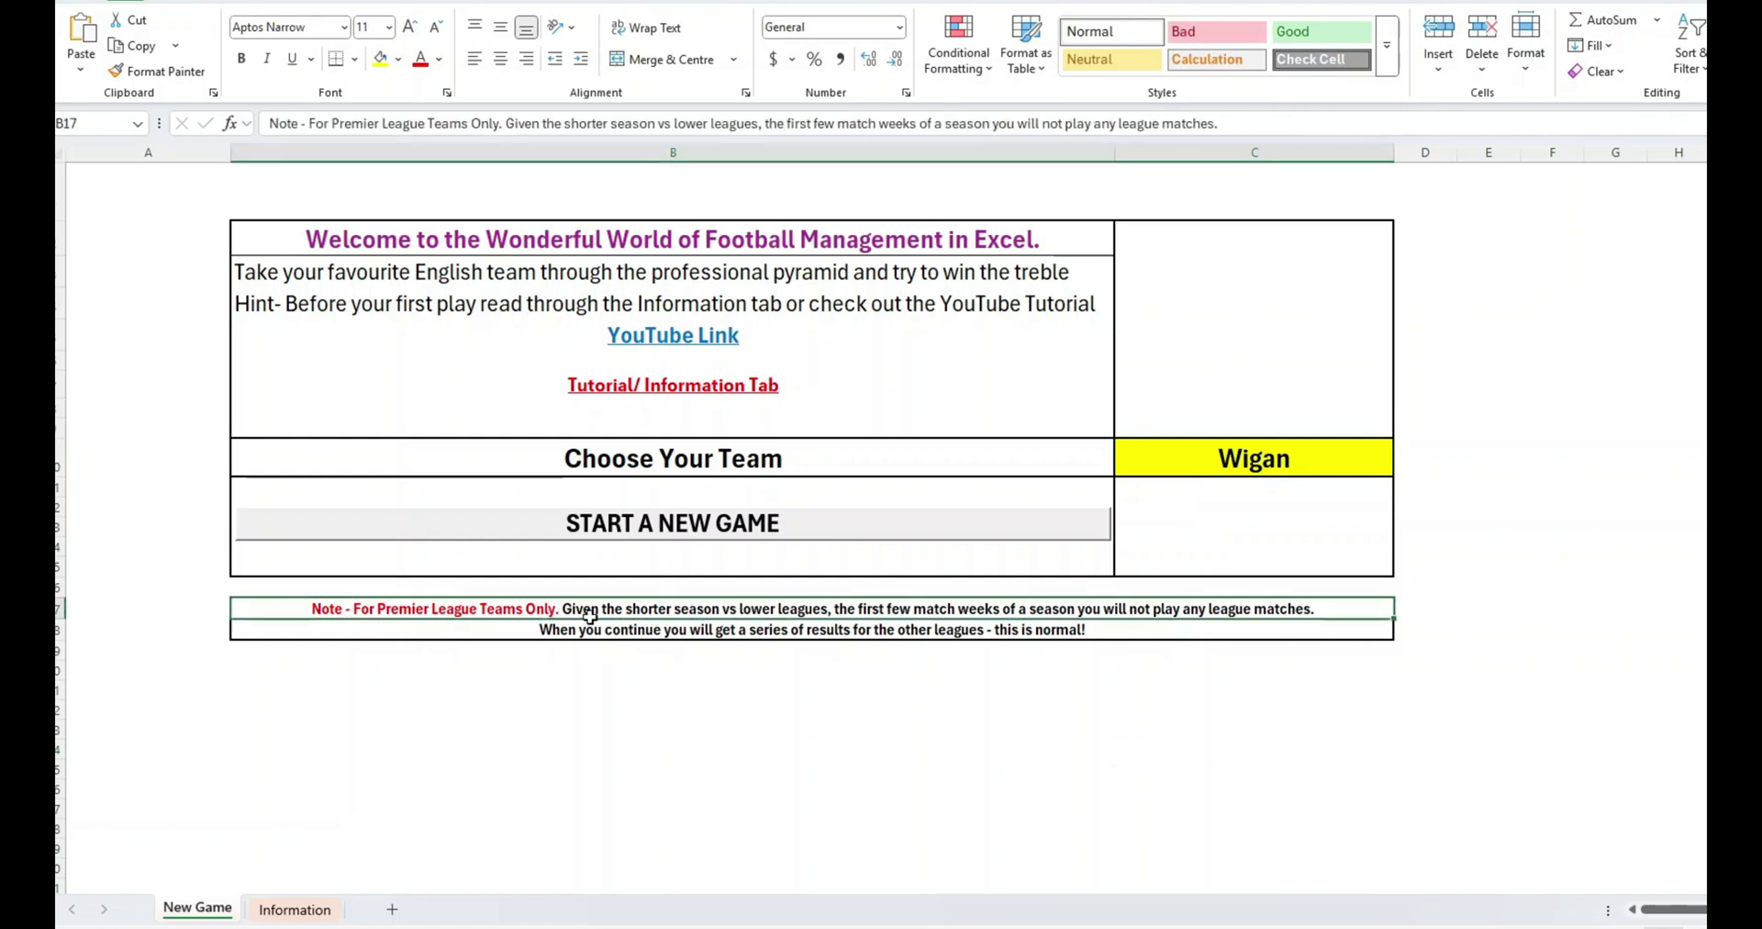
pyautogui.click(928, 669)
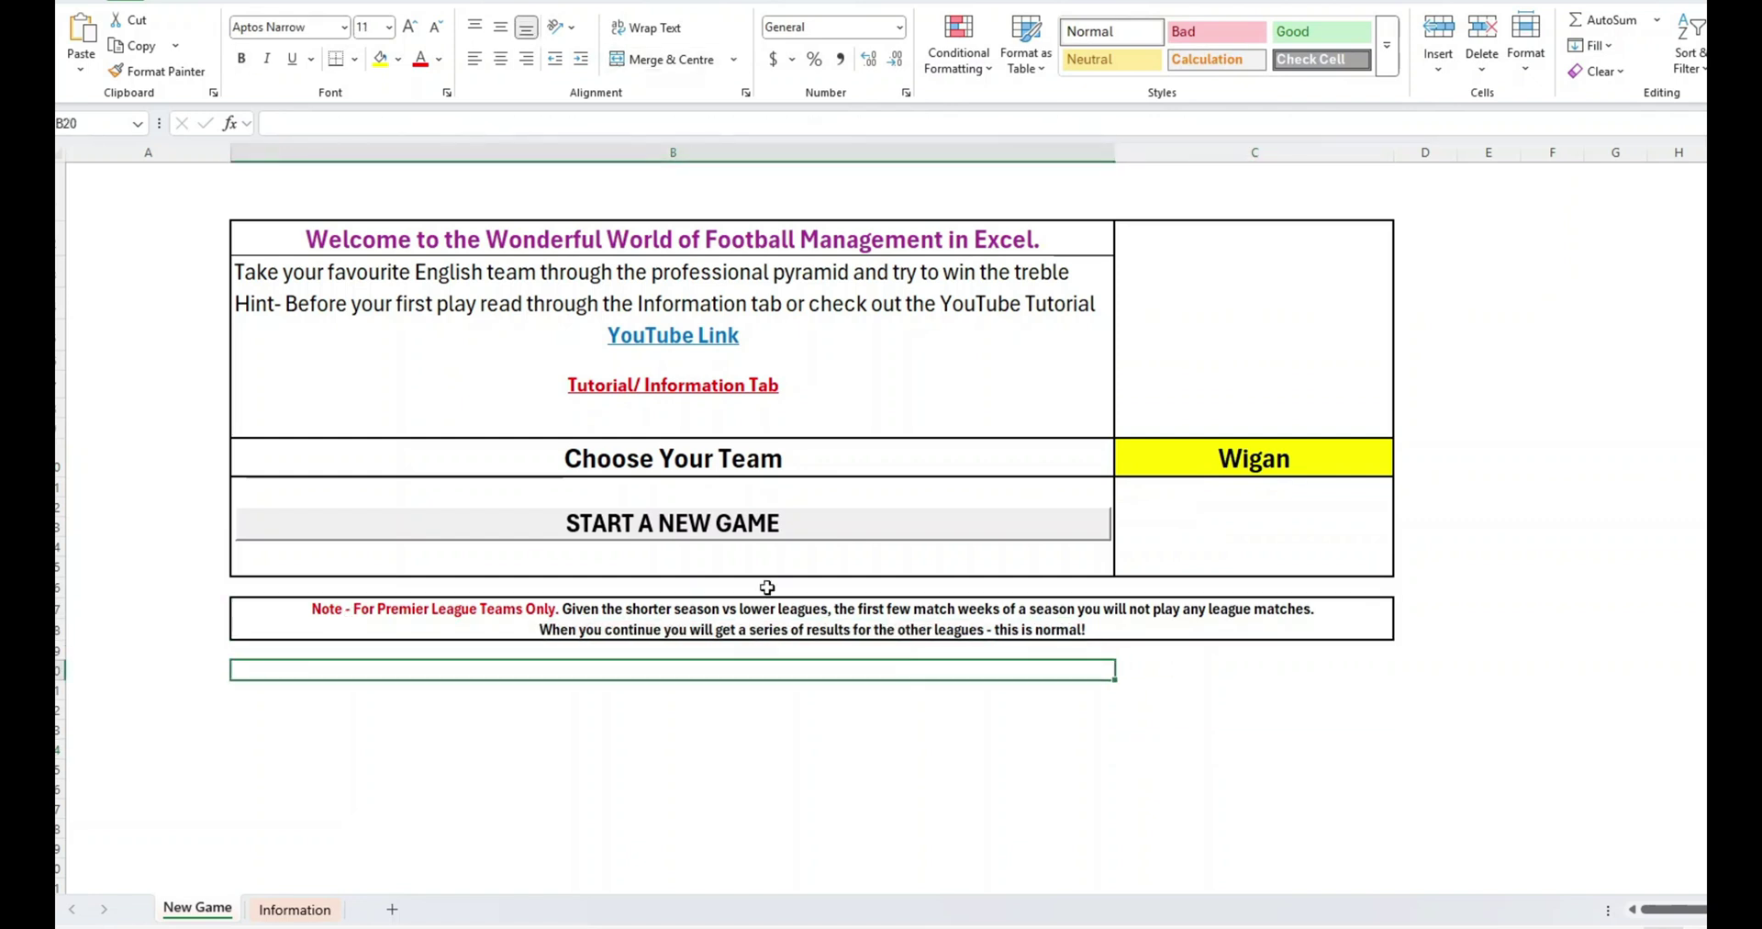
# Step: Start a new game as Wigan and highlight the season, next match and last match boxes
pyautogui.click(699, 537)
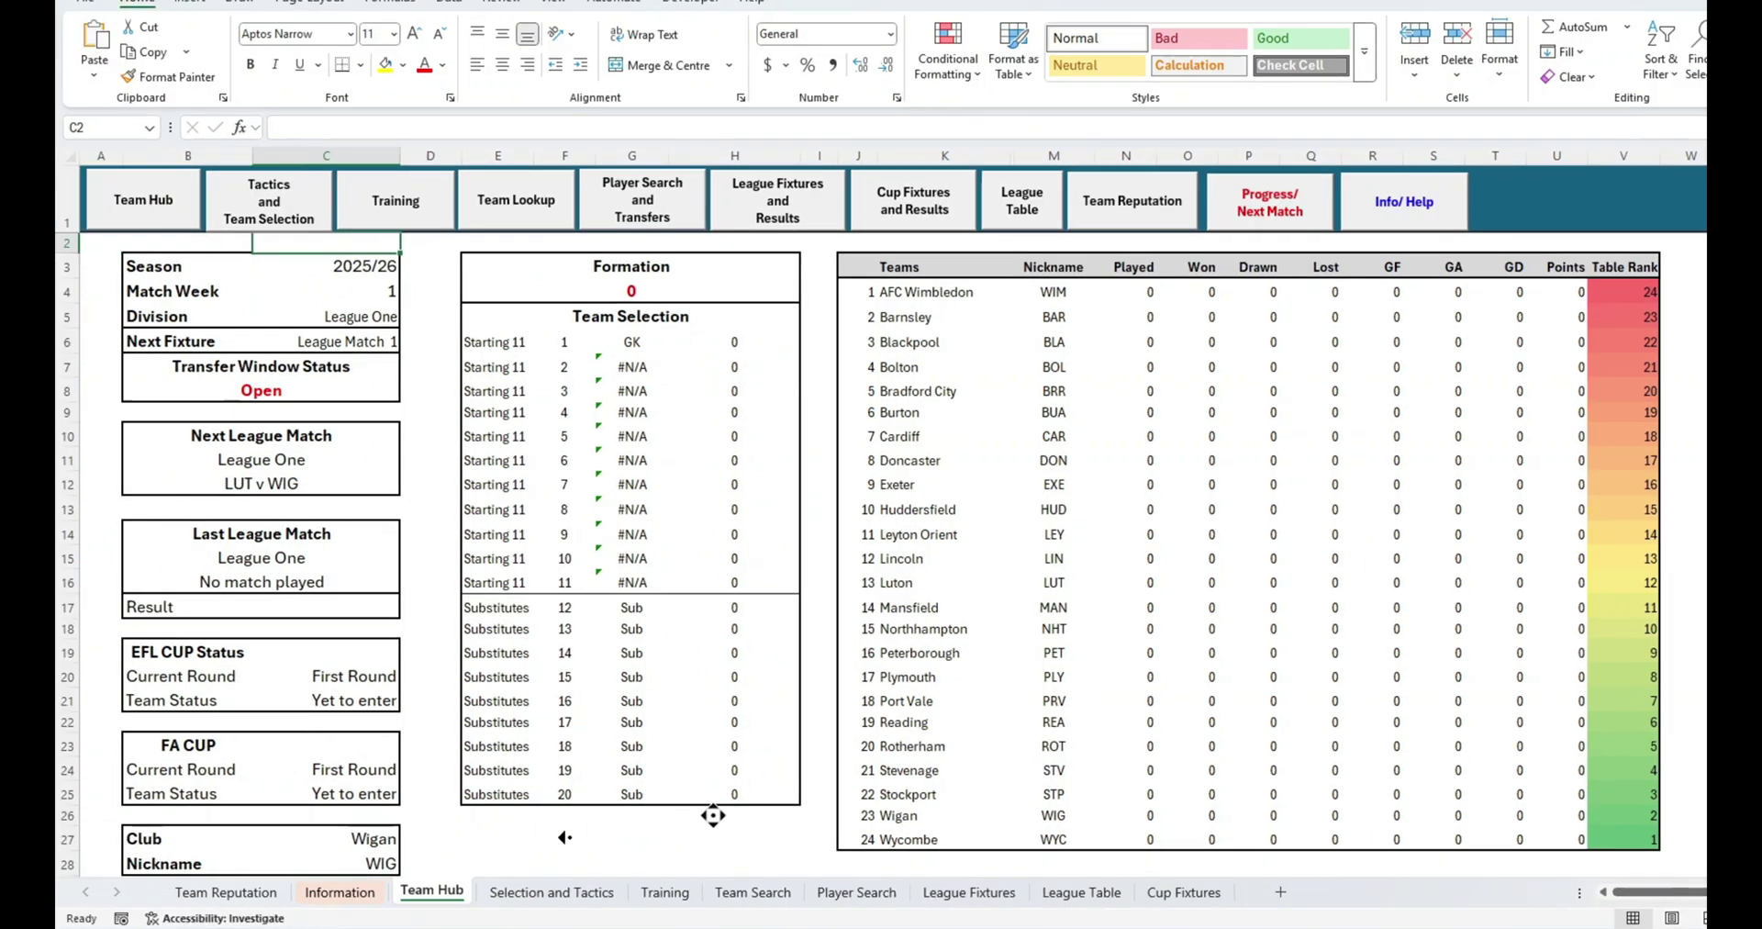
pyautogui.click(529, 858)
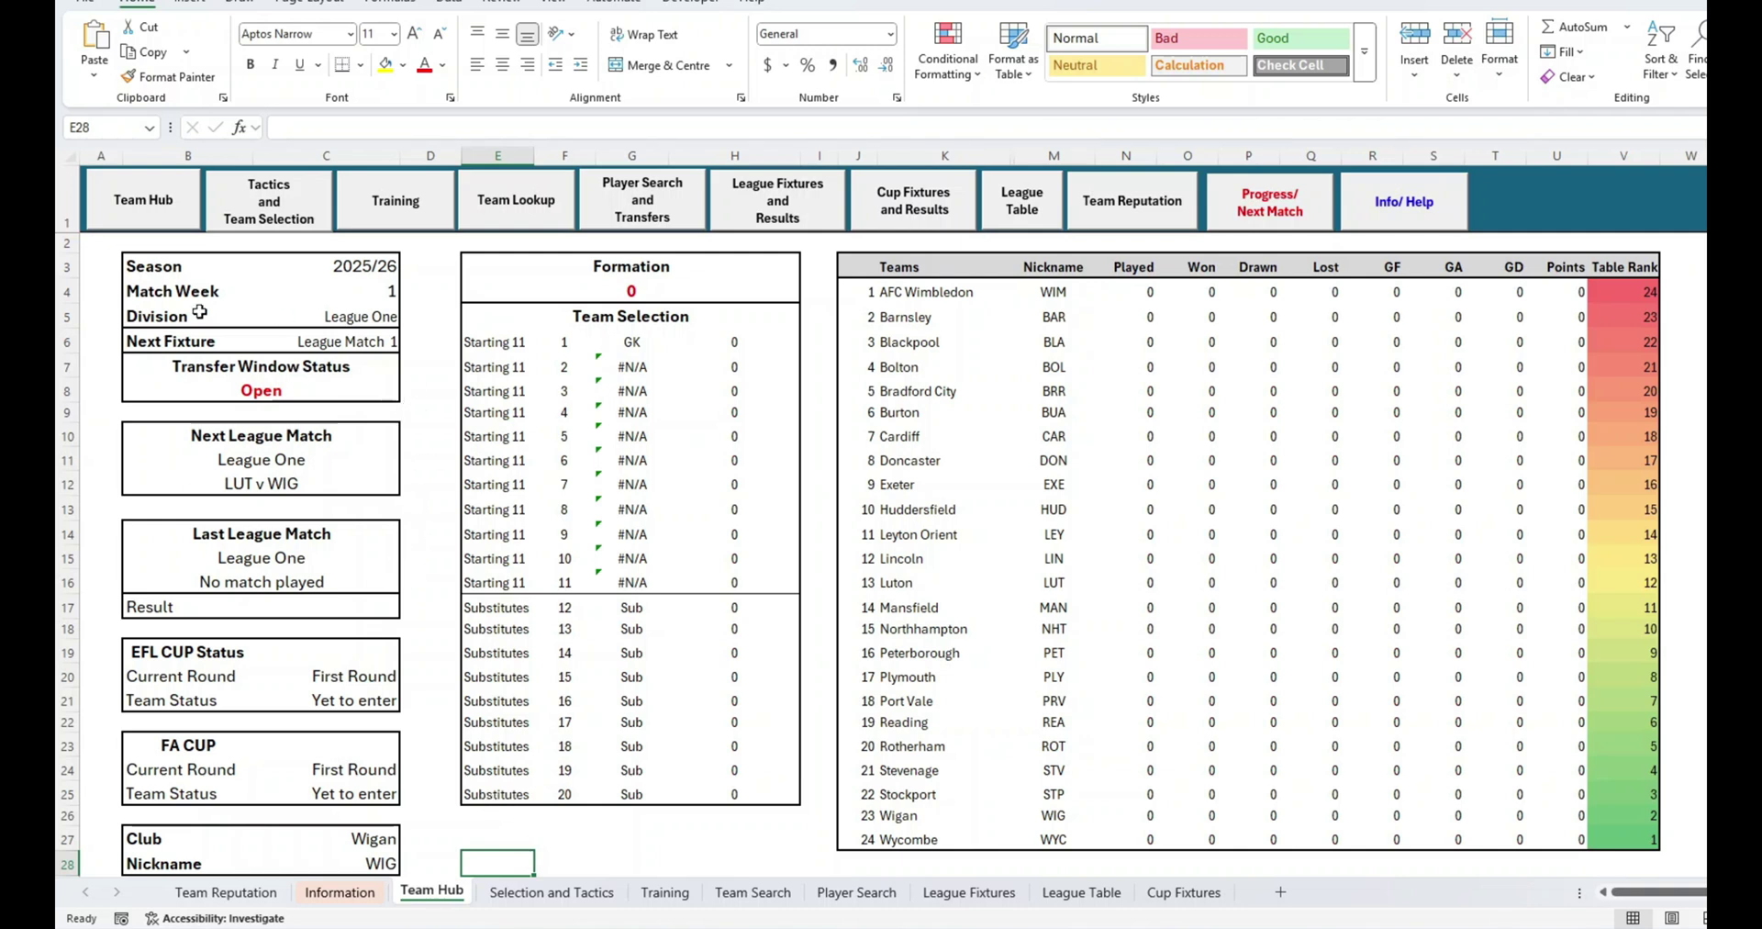
pyautogui.moveTo(158, 267); pyautogui.dragTo(332, 314)
pyautogui.moveTo(173, 415); pyautogui.dragTo(286, 459)
pyautogui.moveTo(191, 543); pyautogui.dragTo(387, 626)
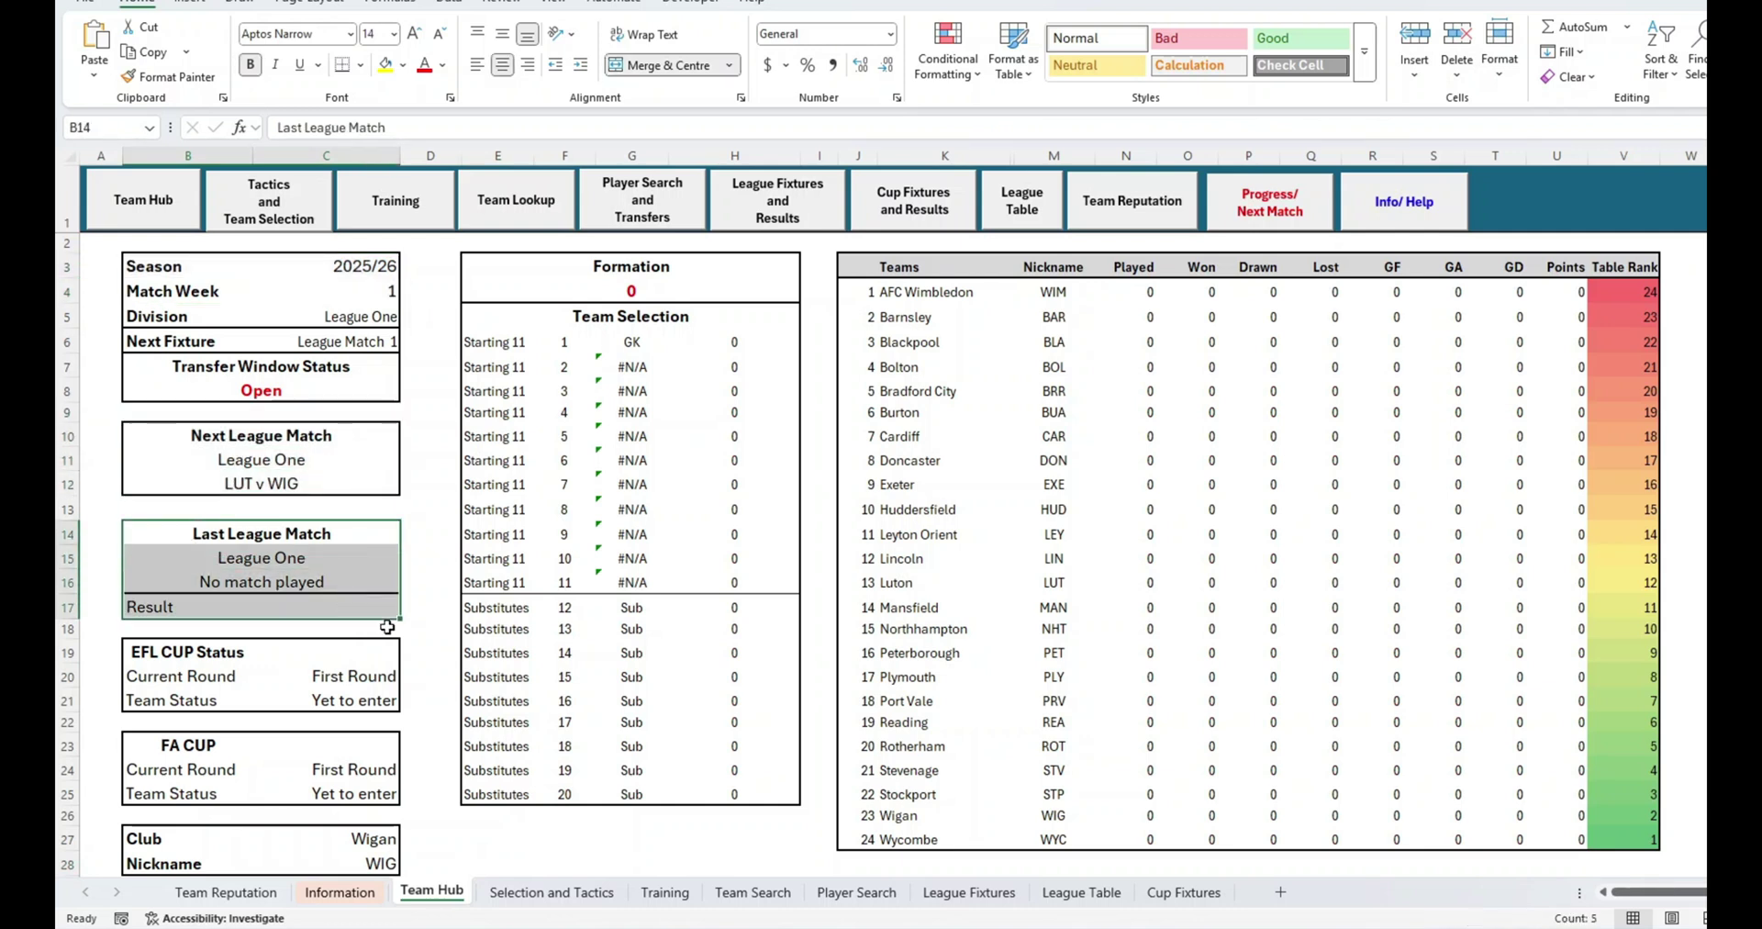
# Step: Highlight the formation block and league standings table, then view the full league tables
pyautogui.click(443, 672)
pyautogui.moveTo(494, 281); pyautogui.dragTo(788, 795)
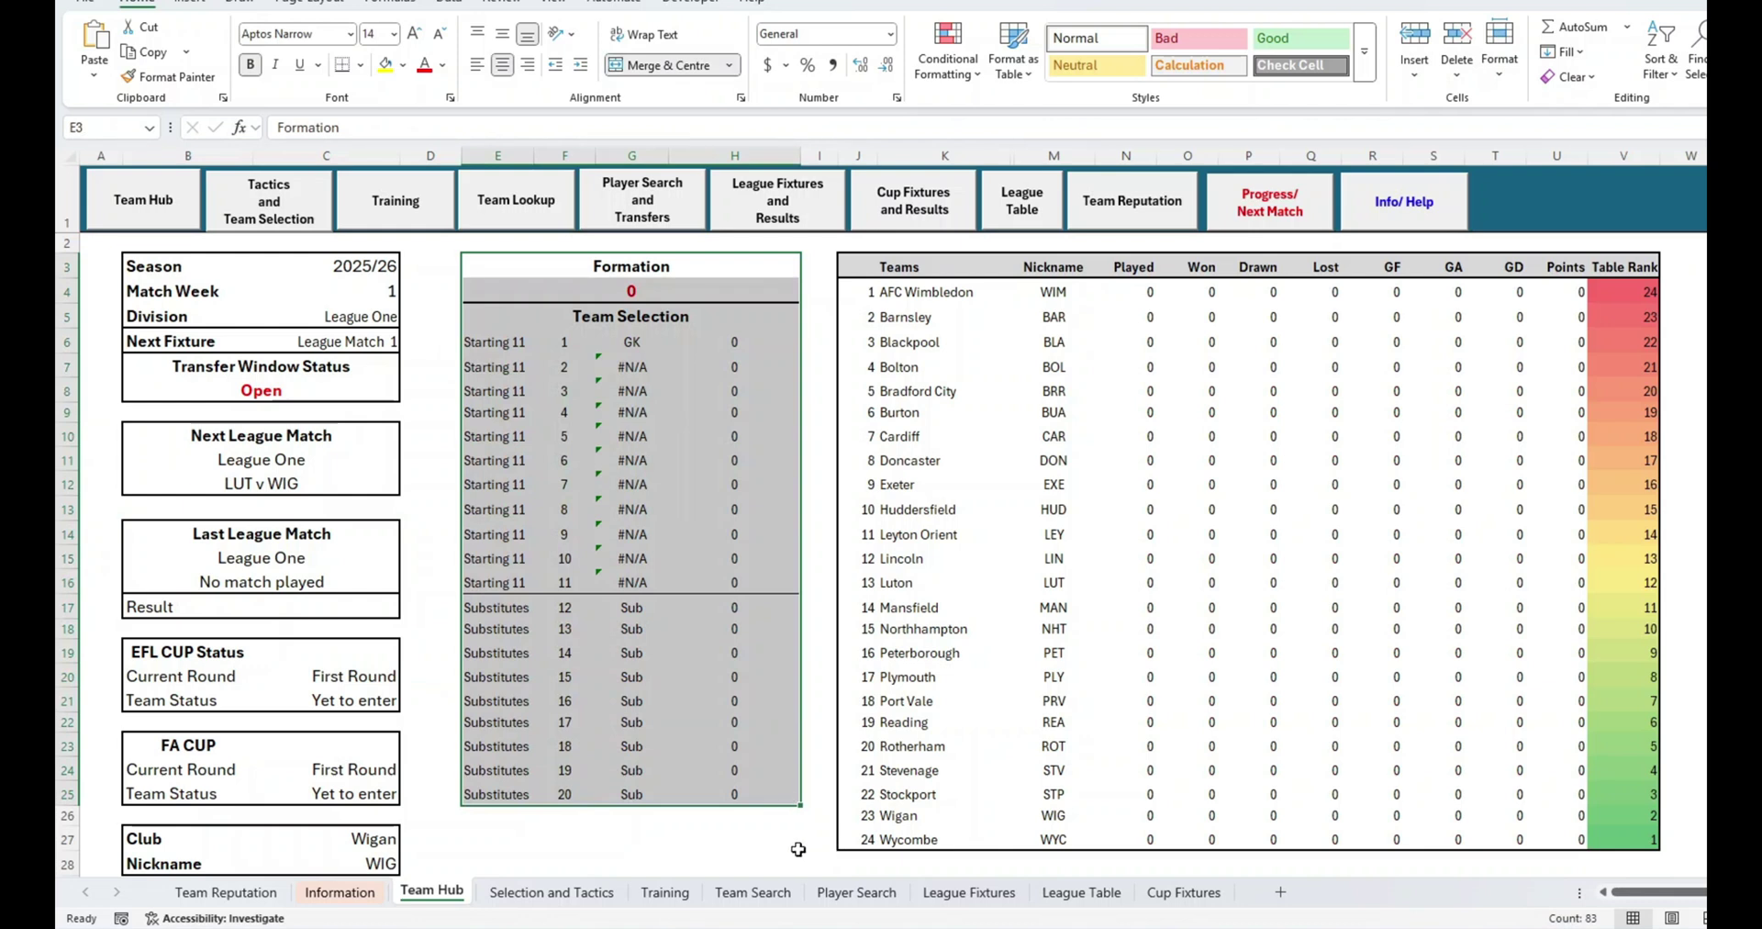
pyautogui.click(890, 394)
pyautogui.moveTo(863, 266); pyautogui.dragTo(1633, 840)
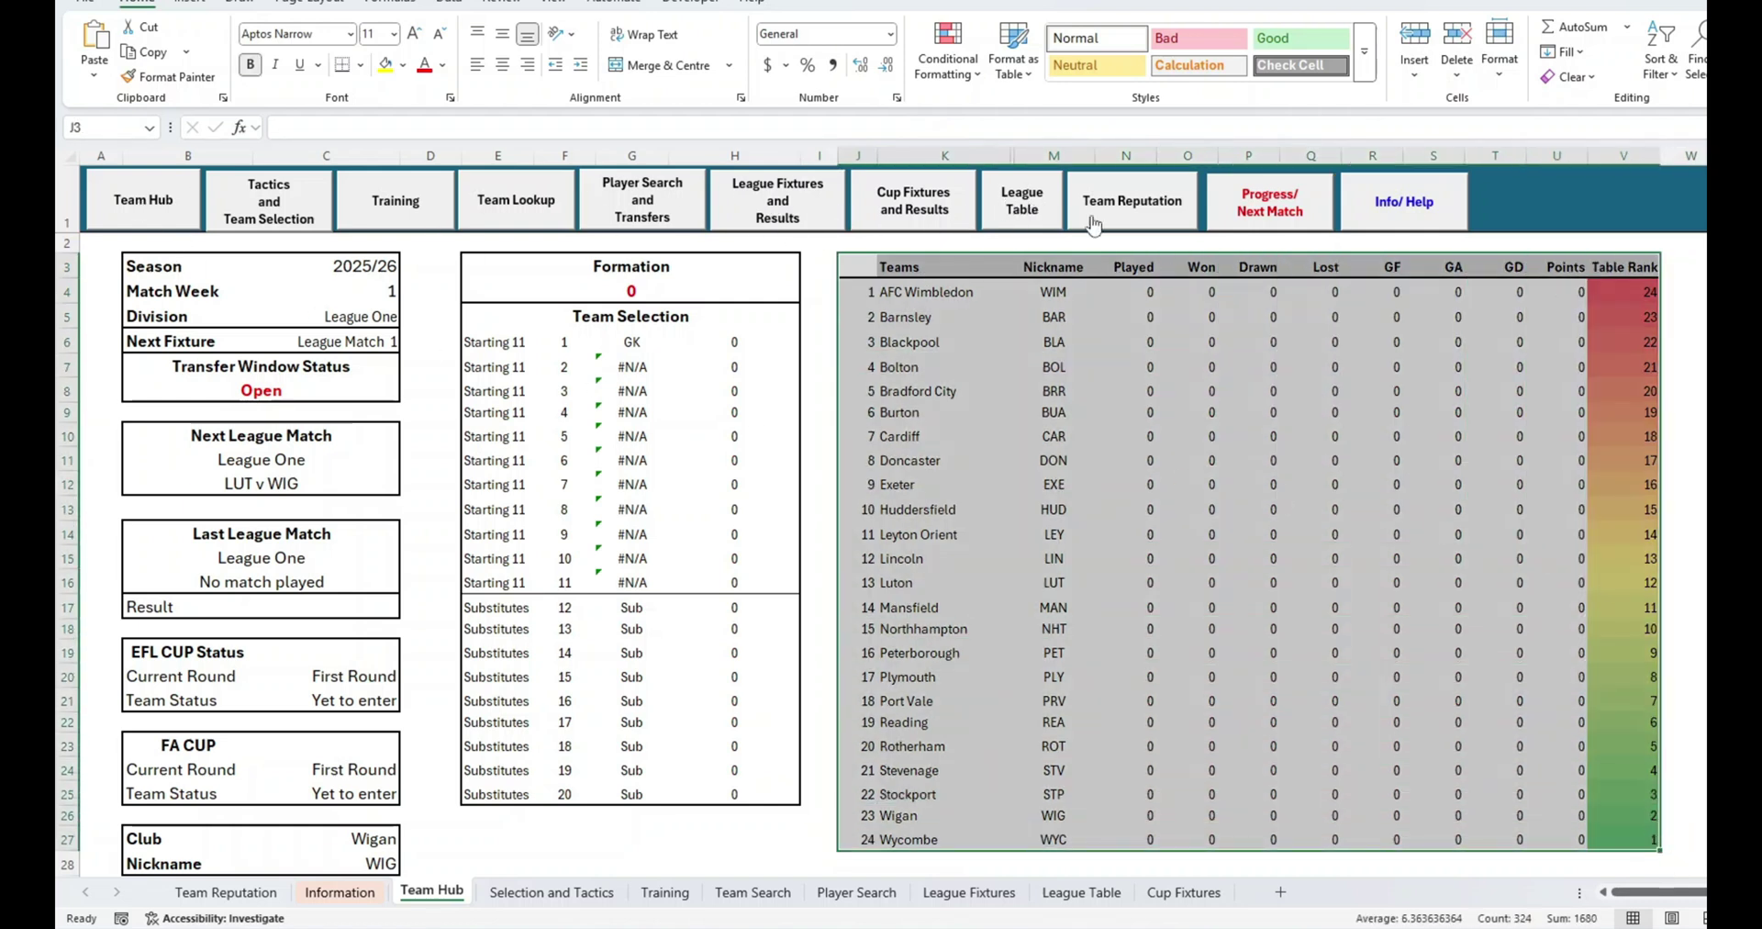
pyautogui.click(1035, 207)
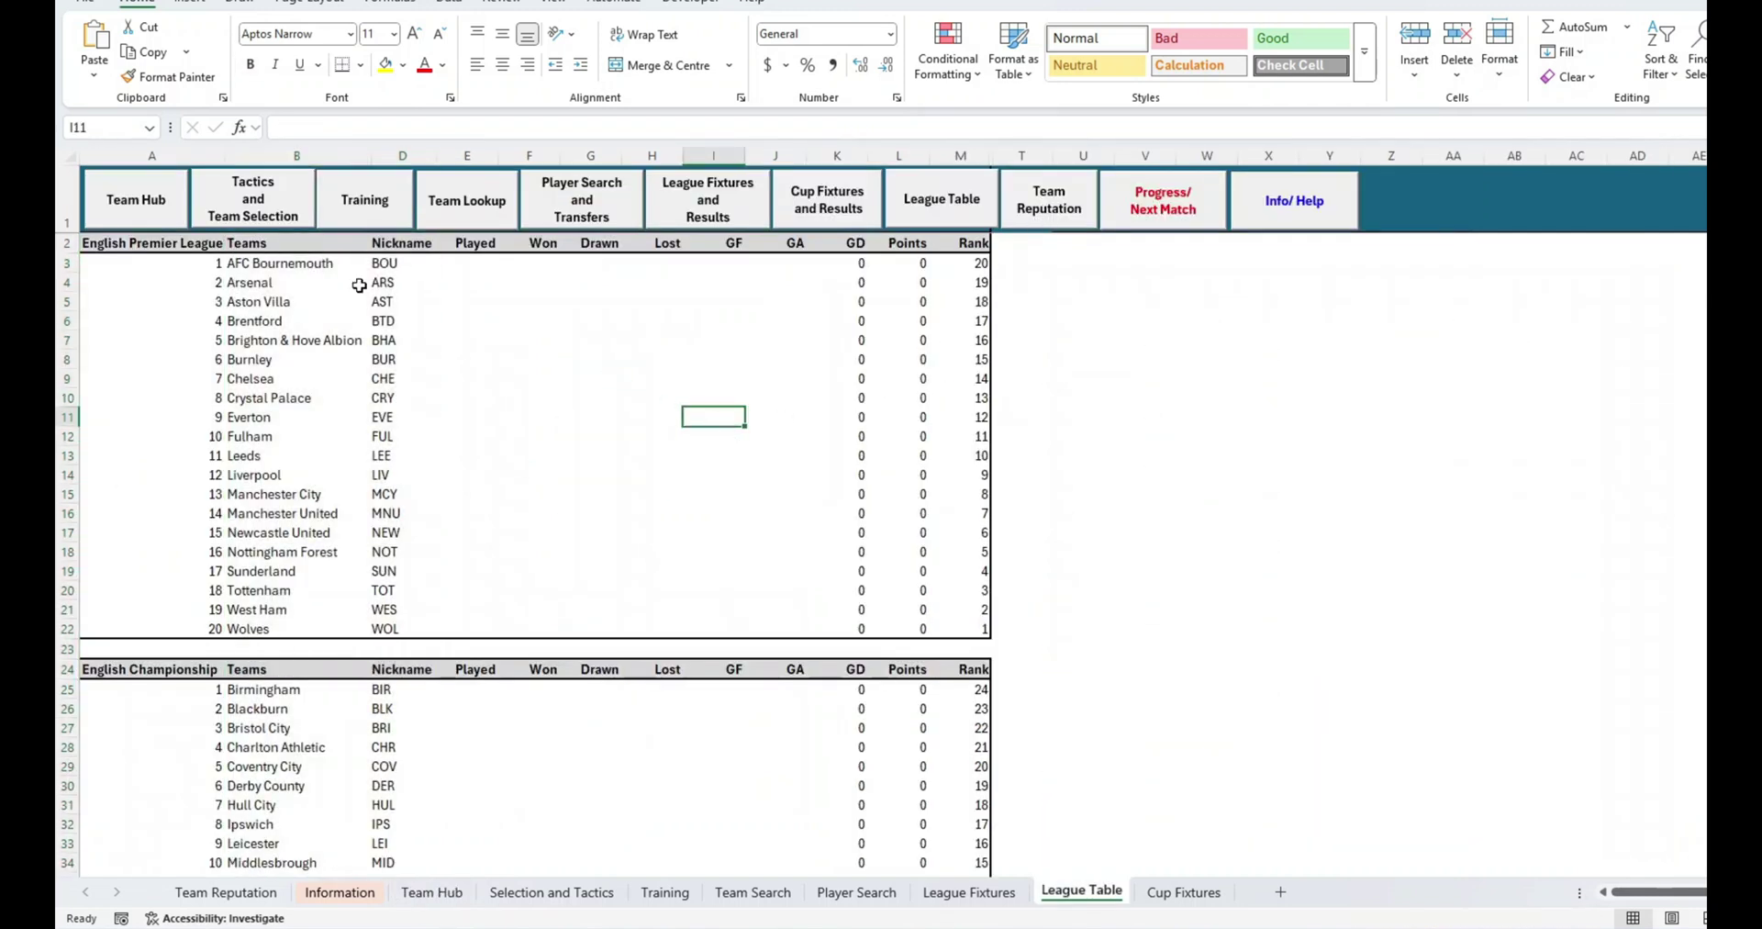
# Step: Scroll the league tables, check the EFL Cup fixtures, and return to the Team Hub
pyautogui.scroll(-20, 268, 313)
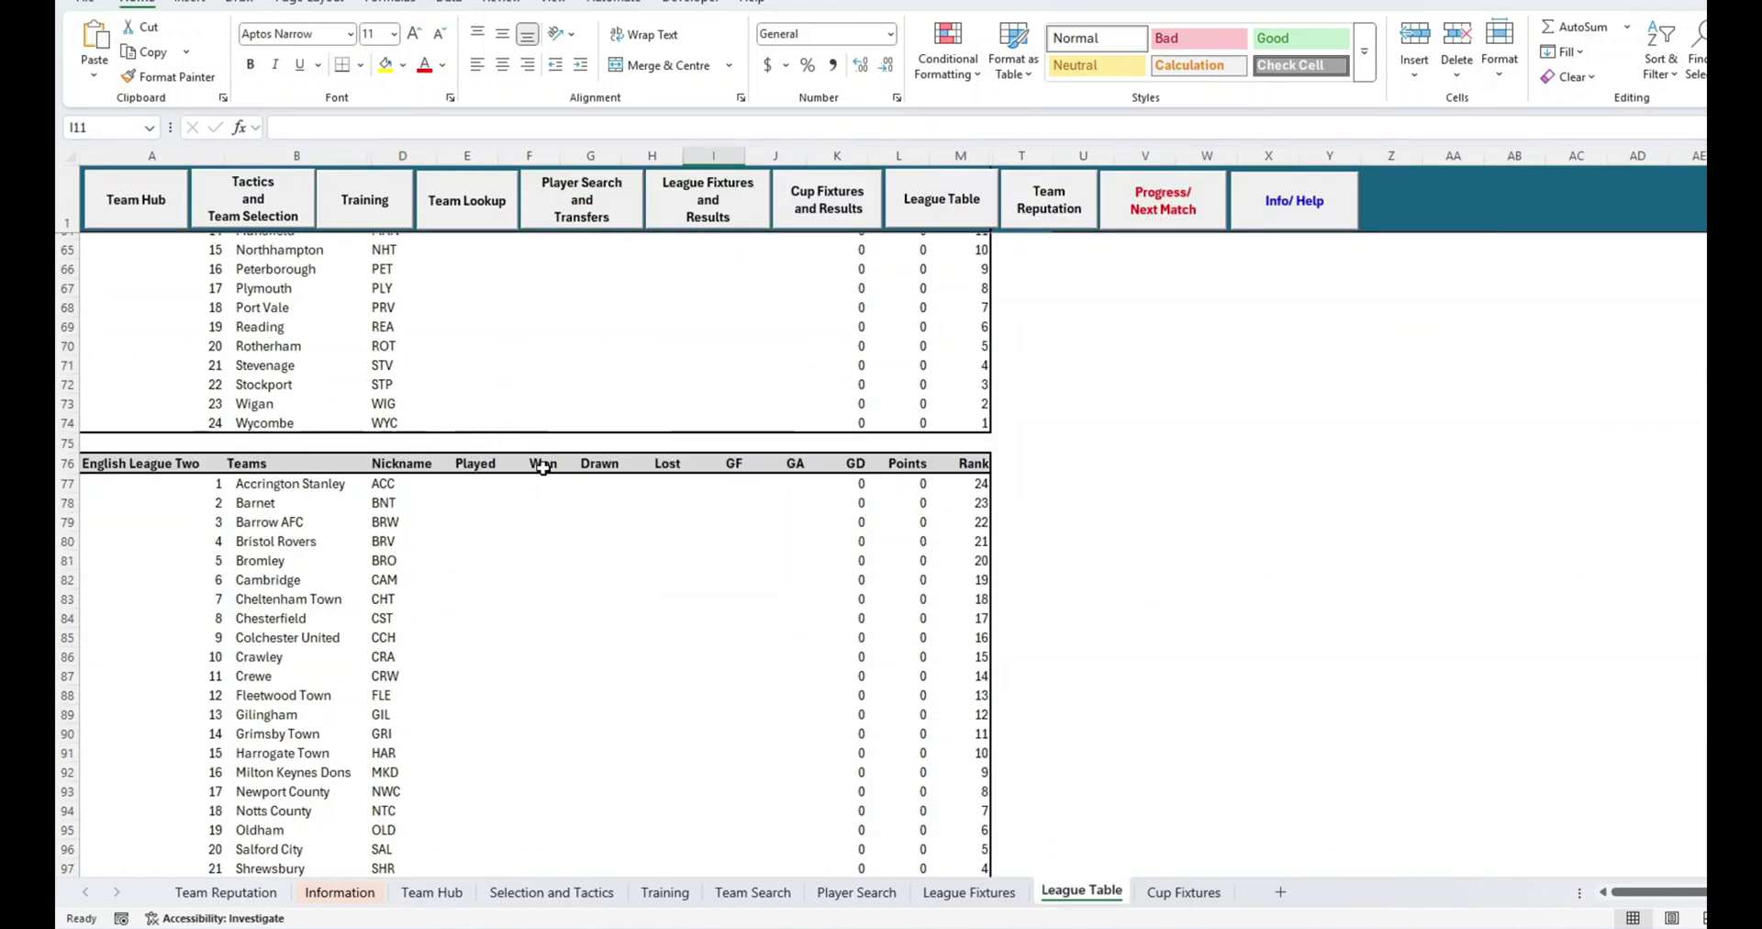
pyautogui.scroll(-3, 544, 468)
pyautogui.click(833, 219)
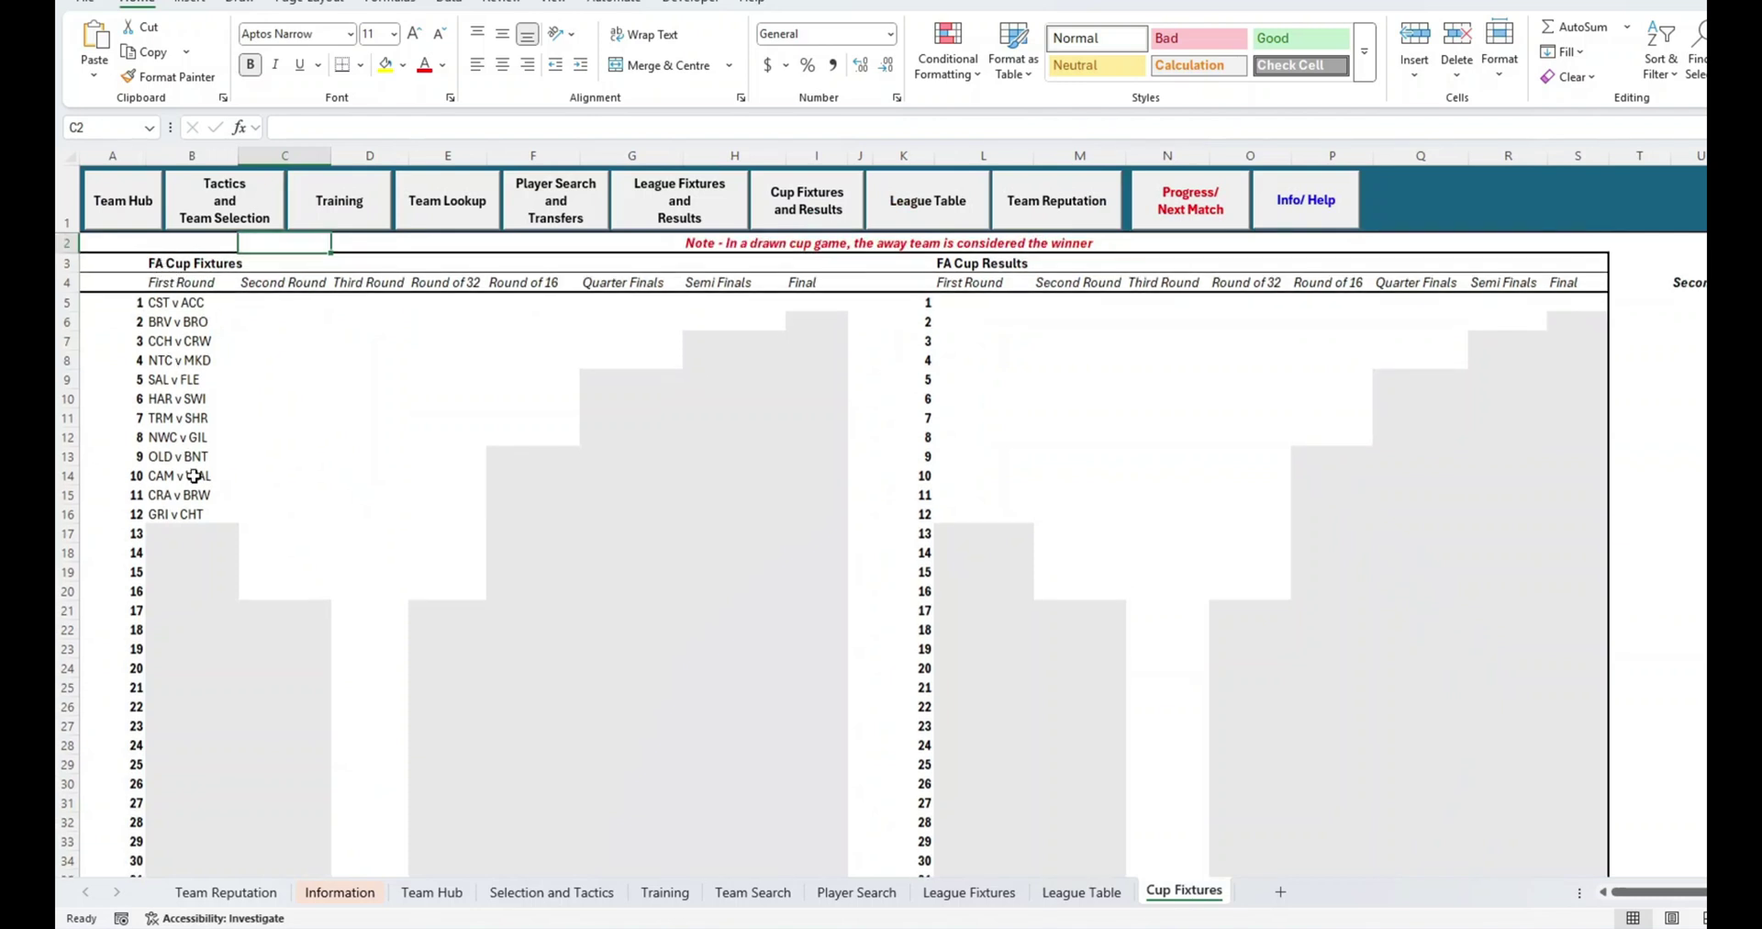
pyautogui.scroll(-10, 244, 456)
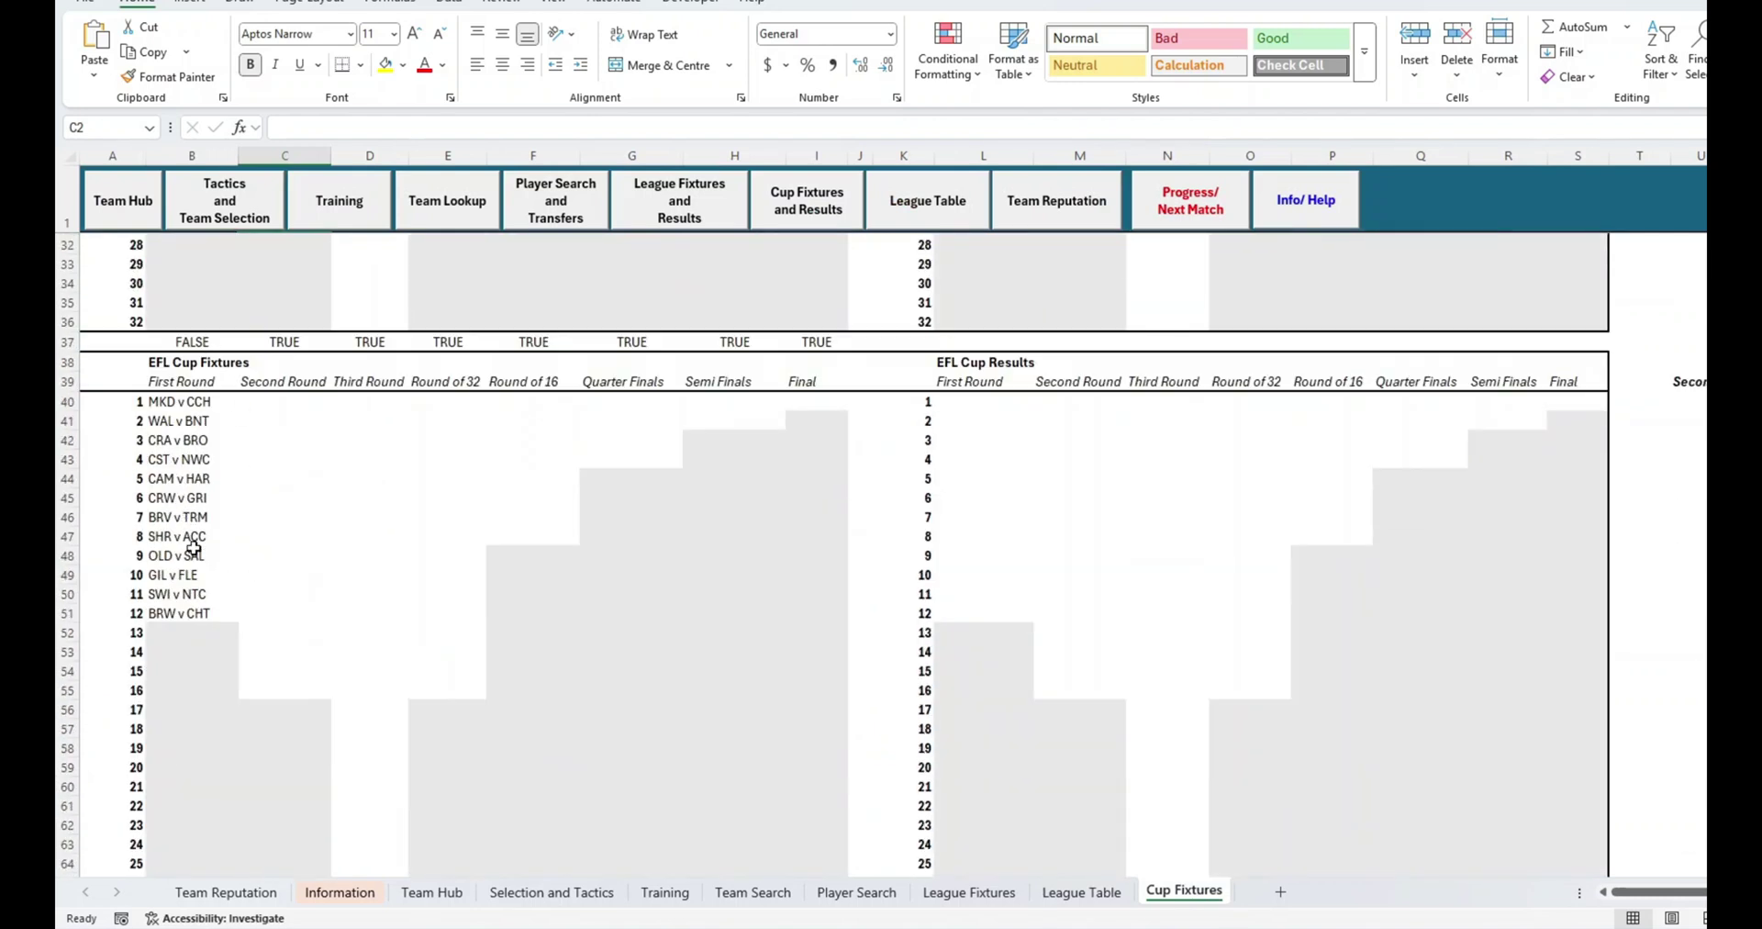
pyautogui.click(1193, 220)
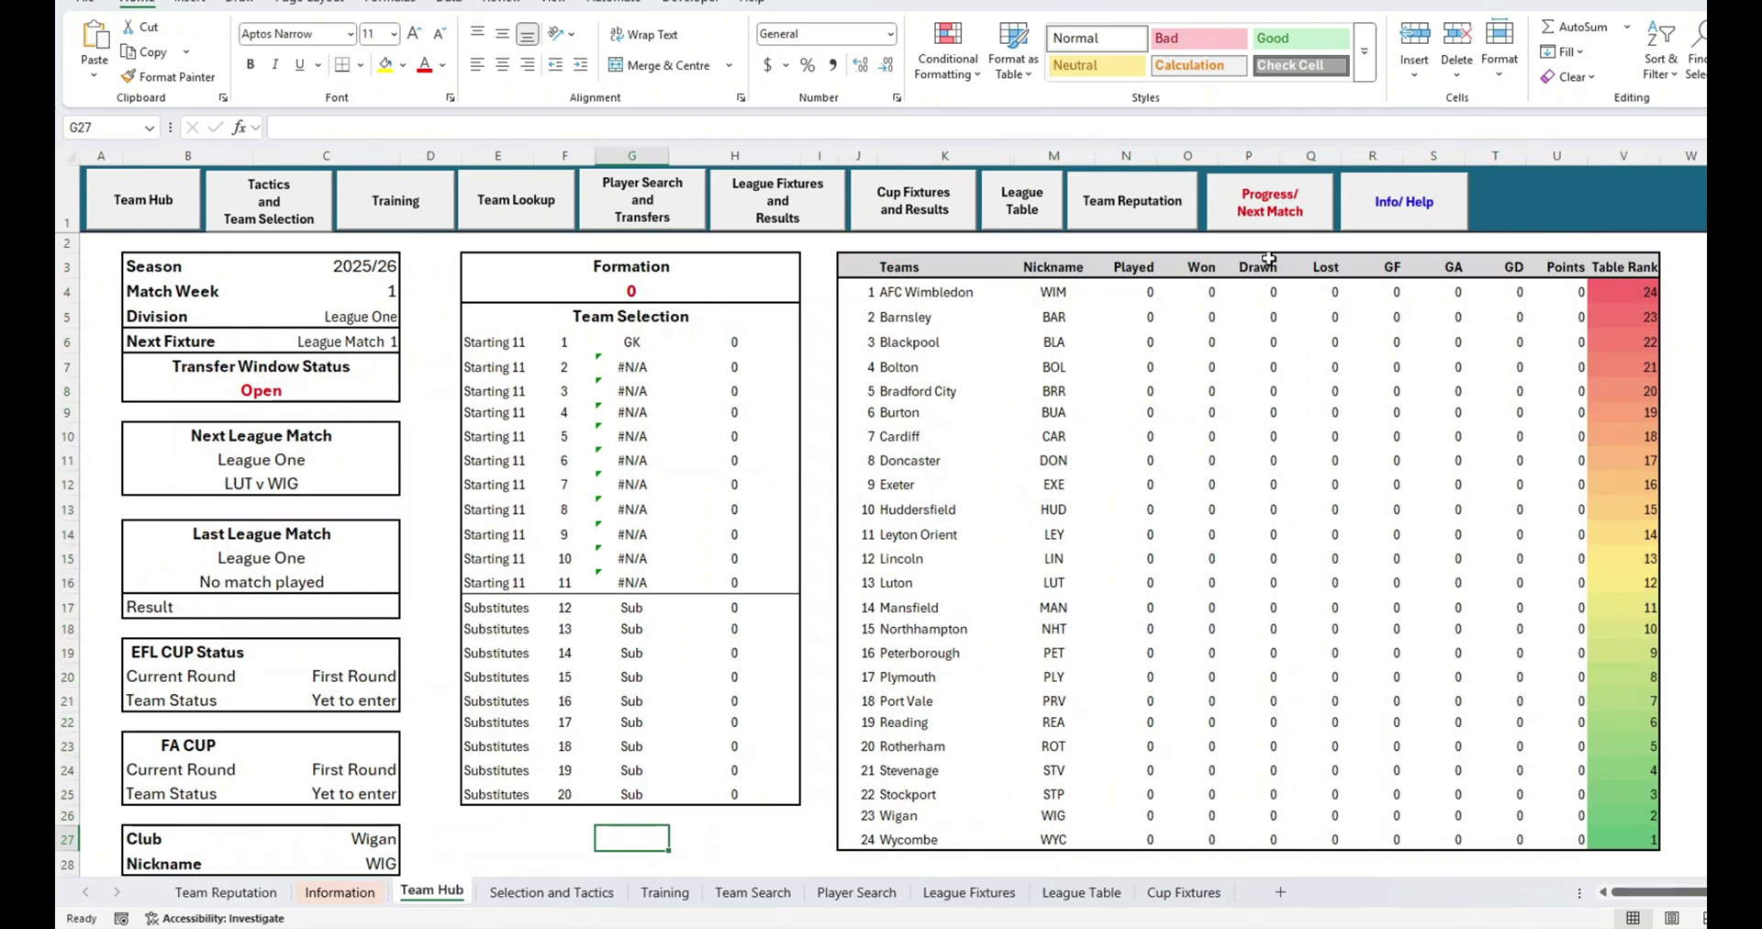
# Step: Set Wigan's formation to 4-3-3 on the Selection and Tactics sheet
pyautogui.click(1276, 218)
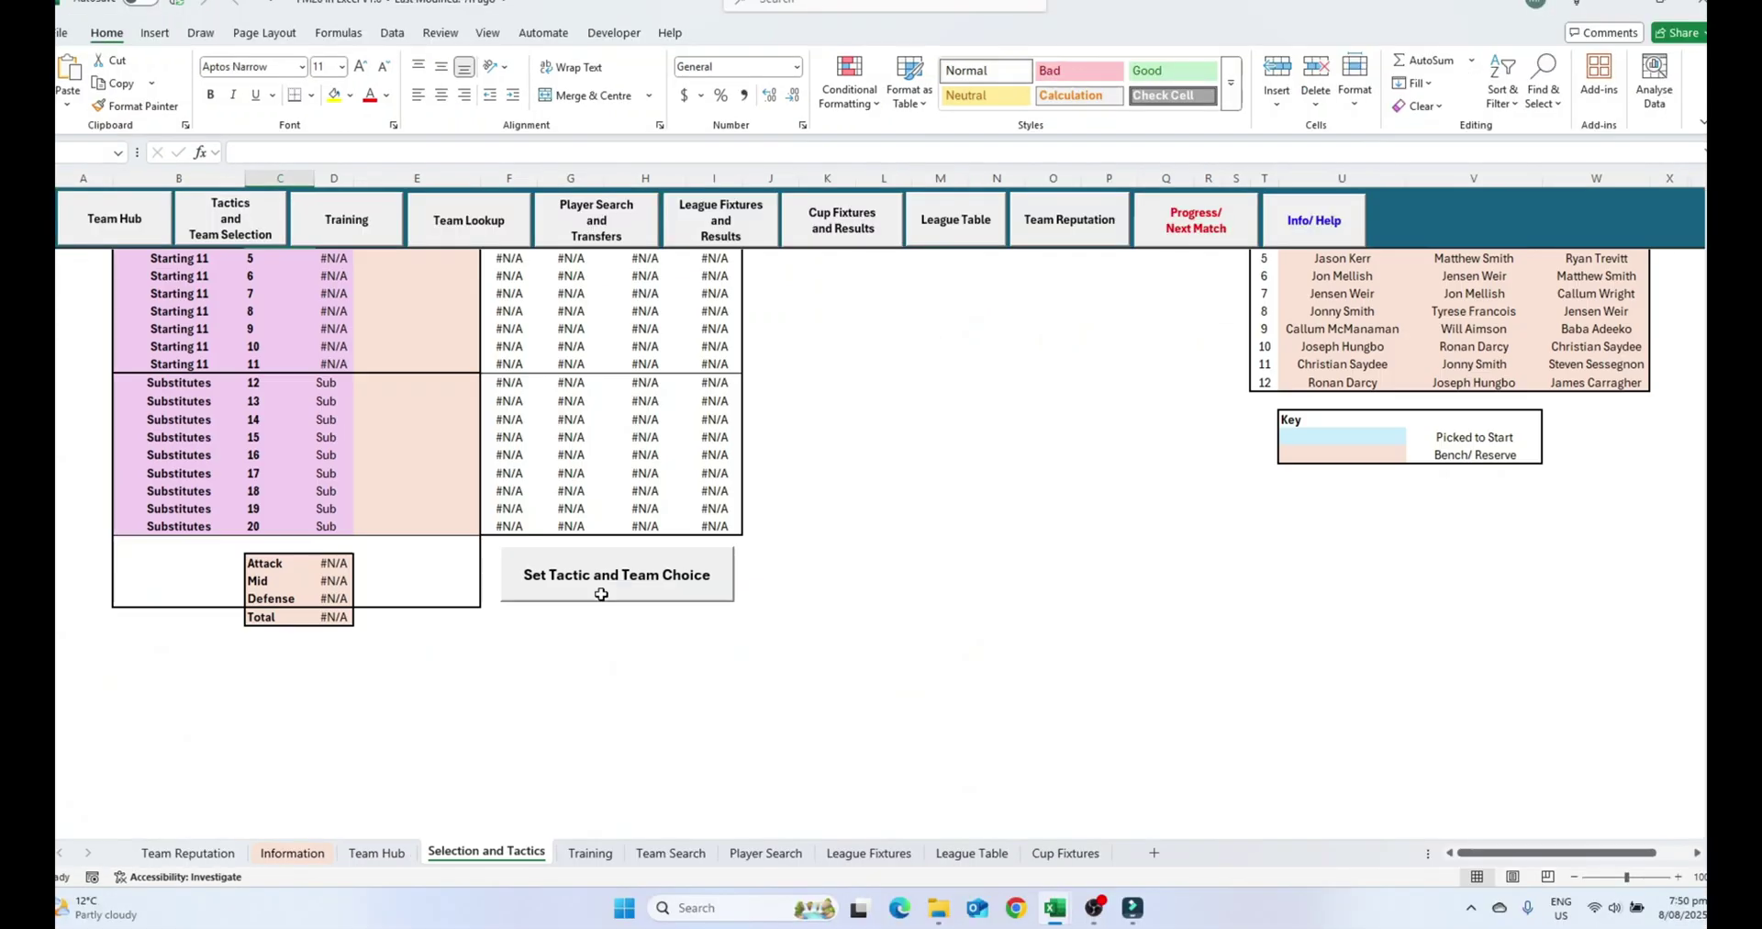
pyautogui.scroll(8, 555, 458)
pyautogui.scroll(6, 556, 458)
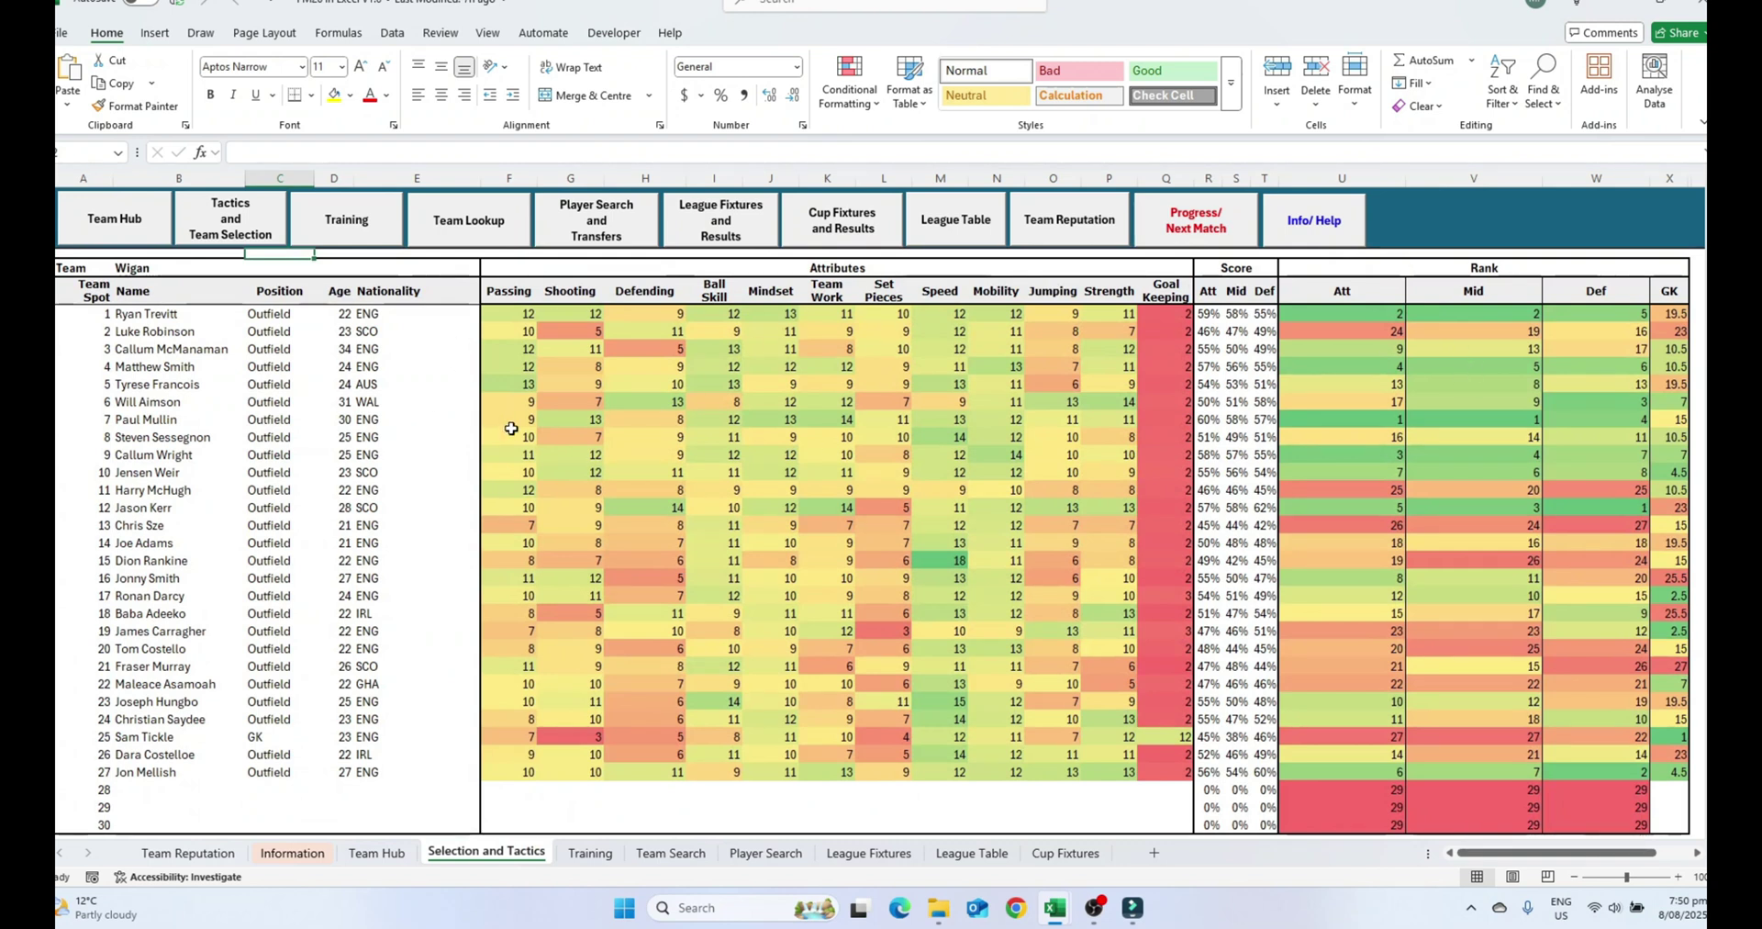
pyautogui.scroll(-9, 511, 428)
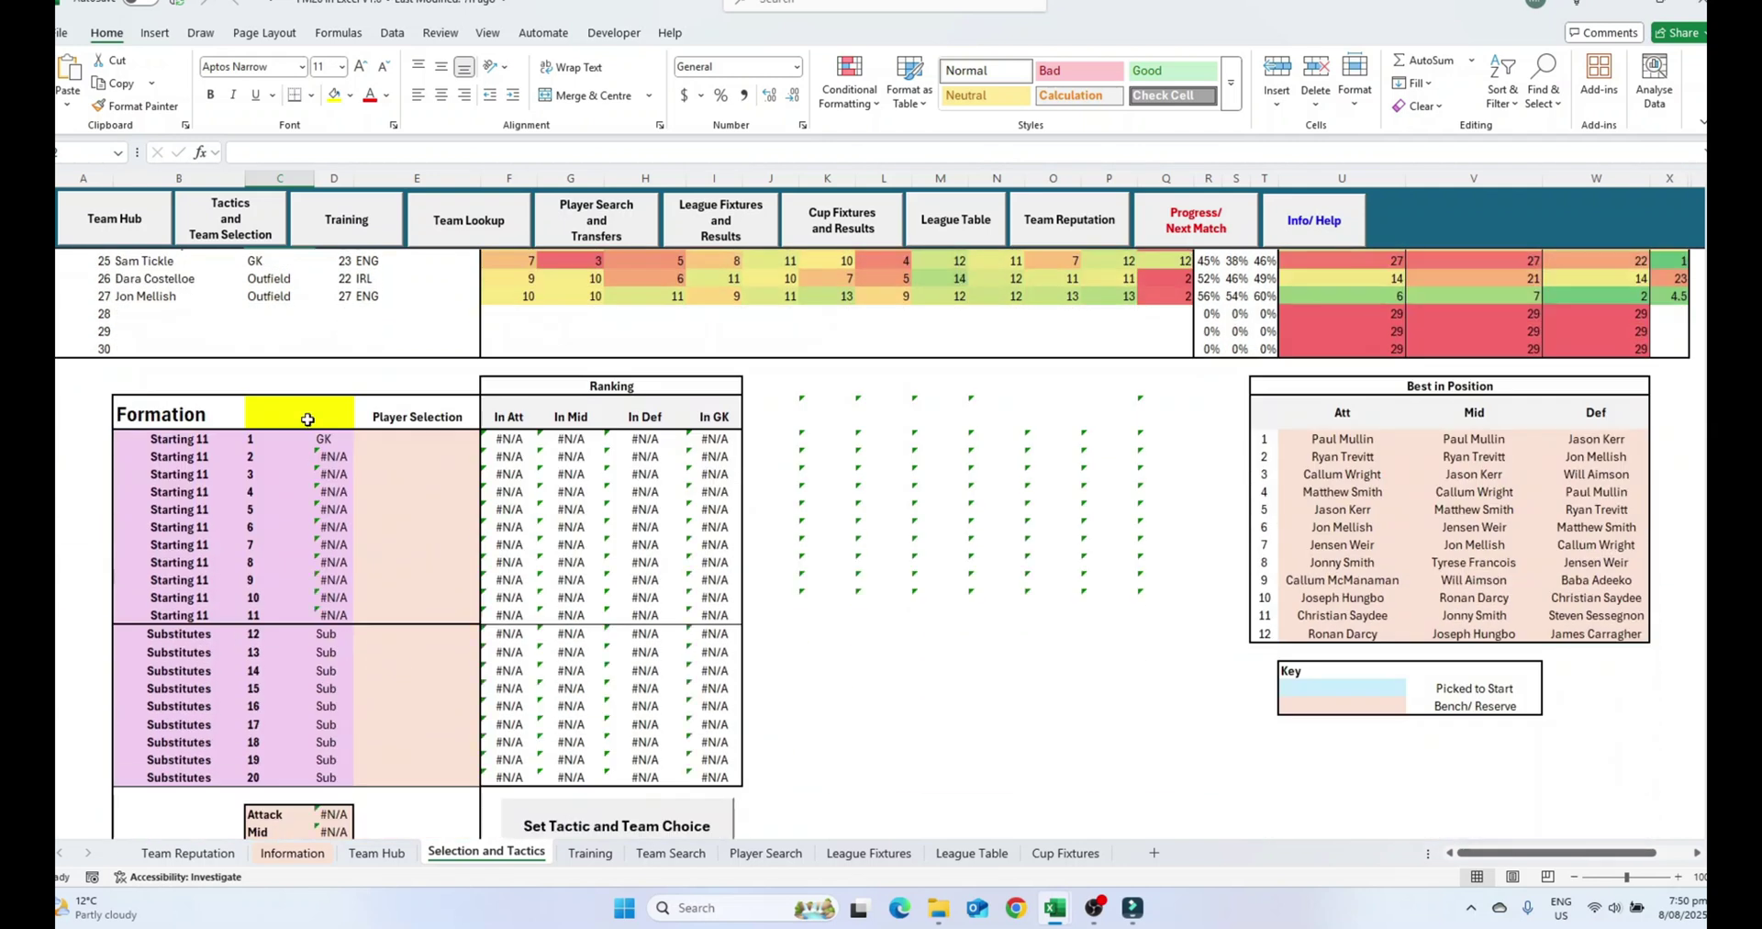
pyautogui.click(307, 419)
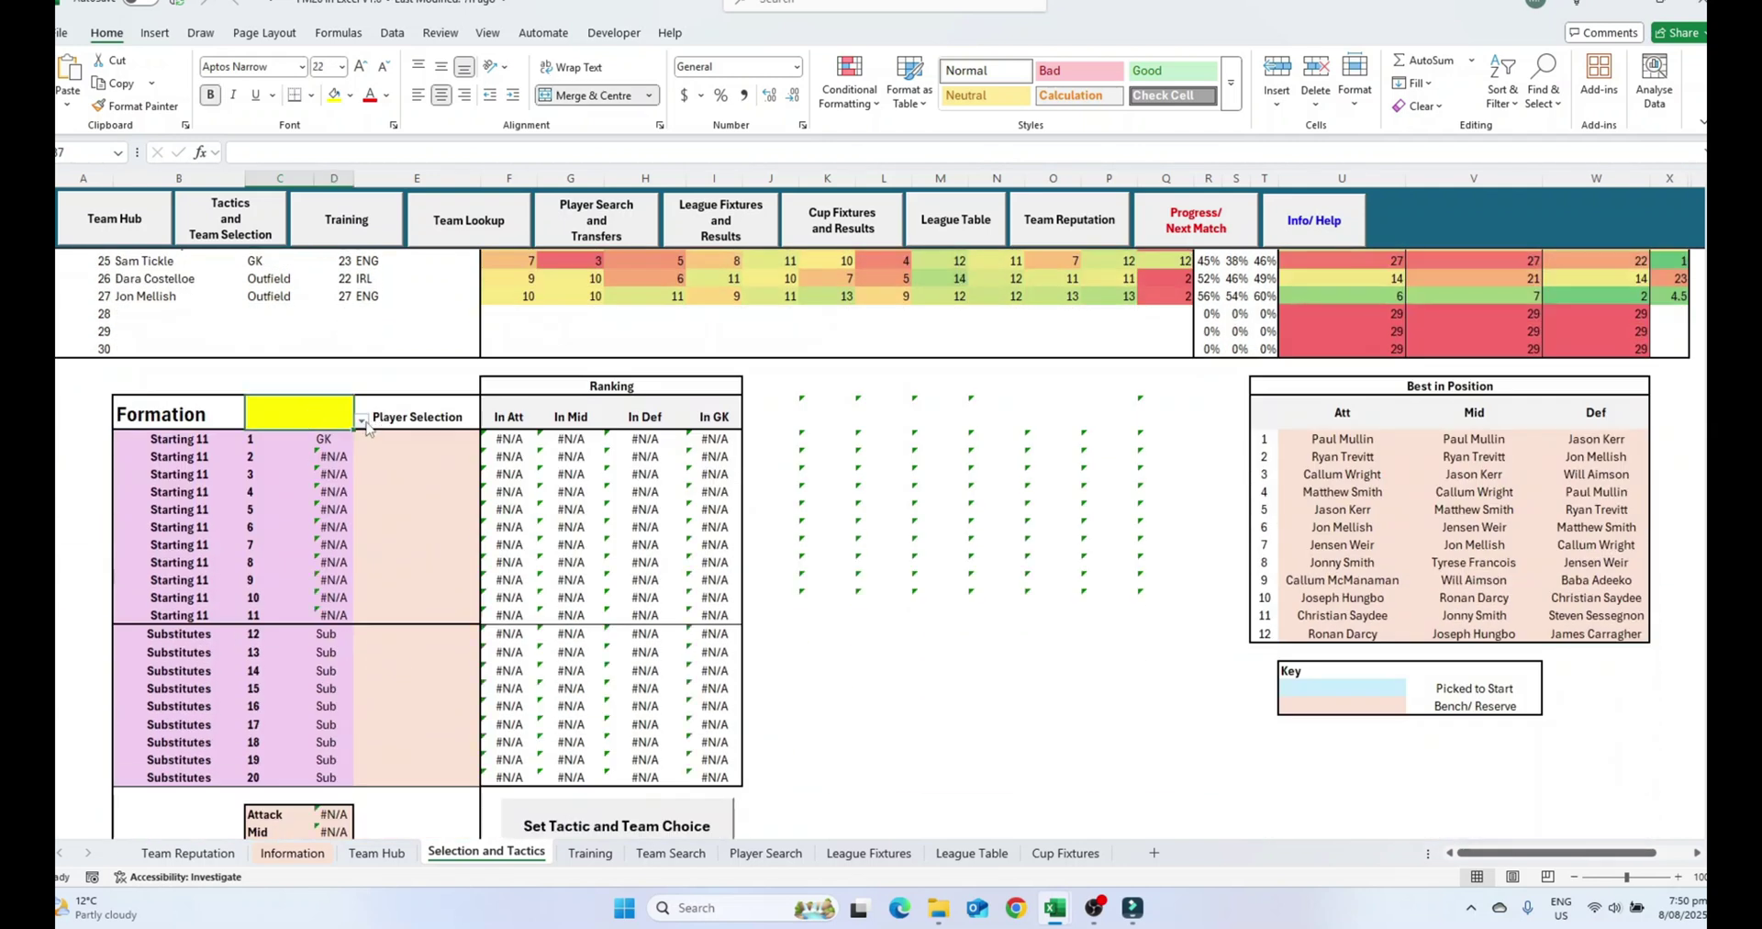
pyautogui.click(363, 422)
pyautogui.click(296, 470)
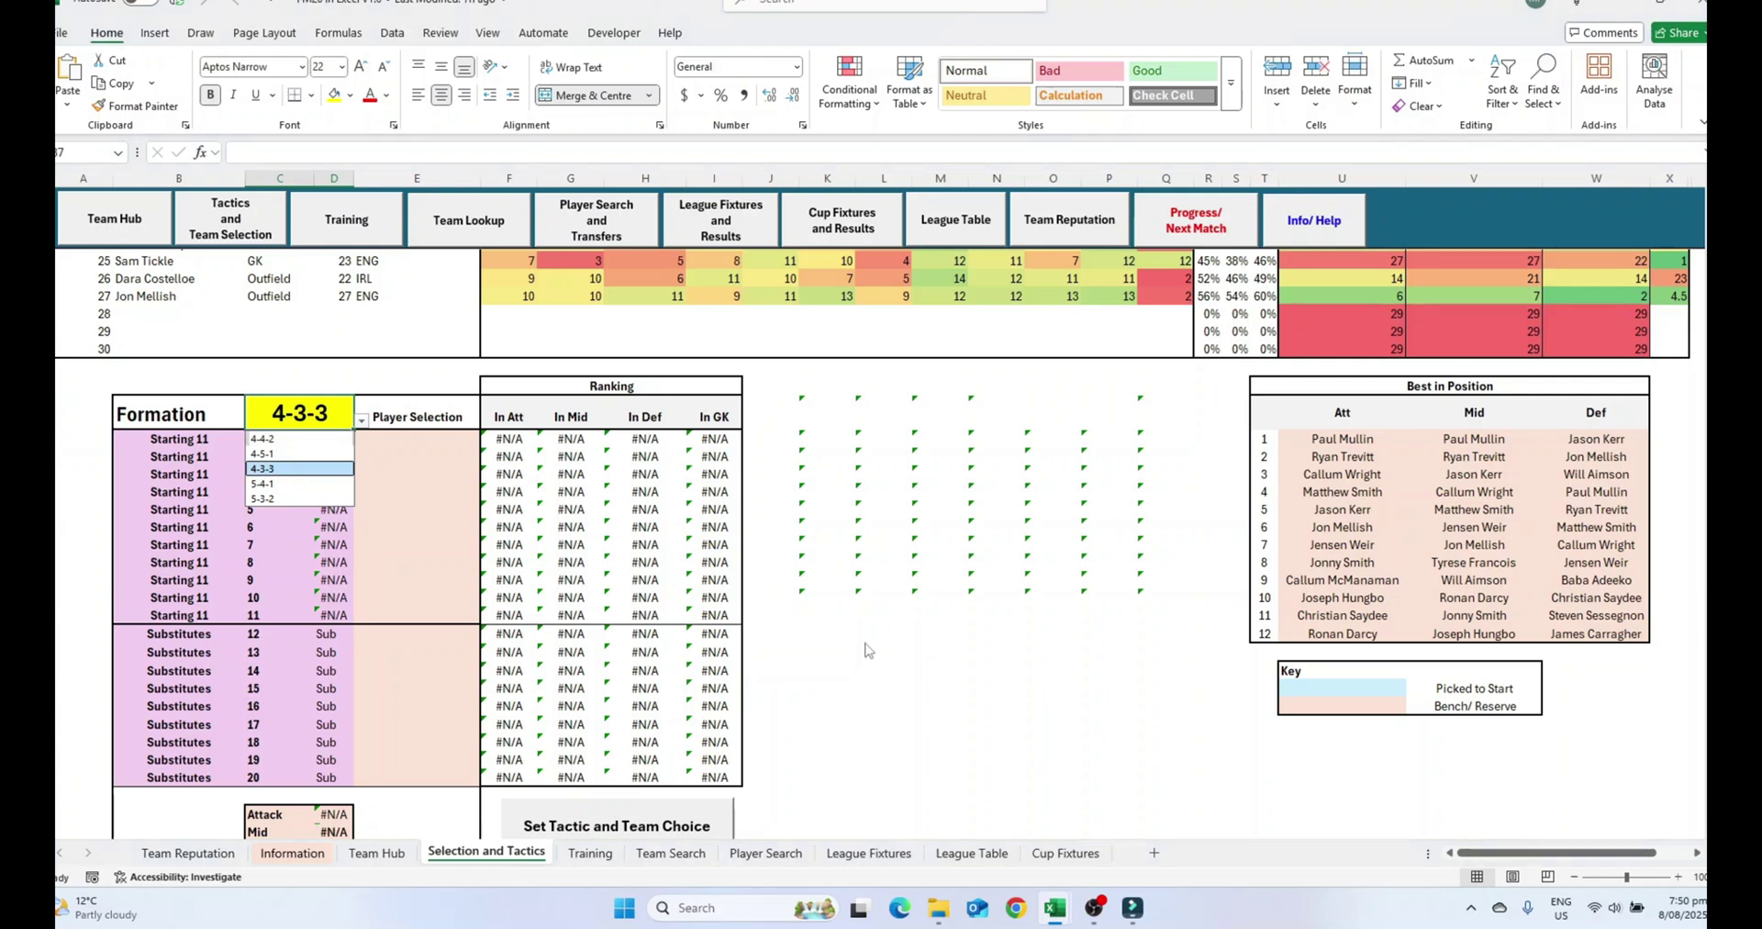
pyautogui.click(852, 651)
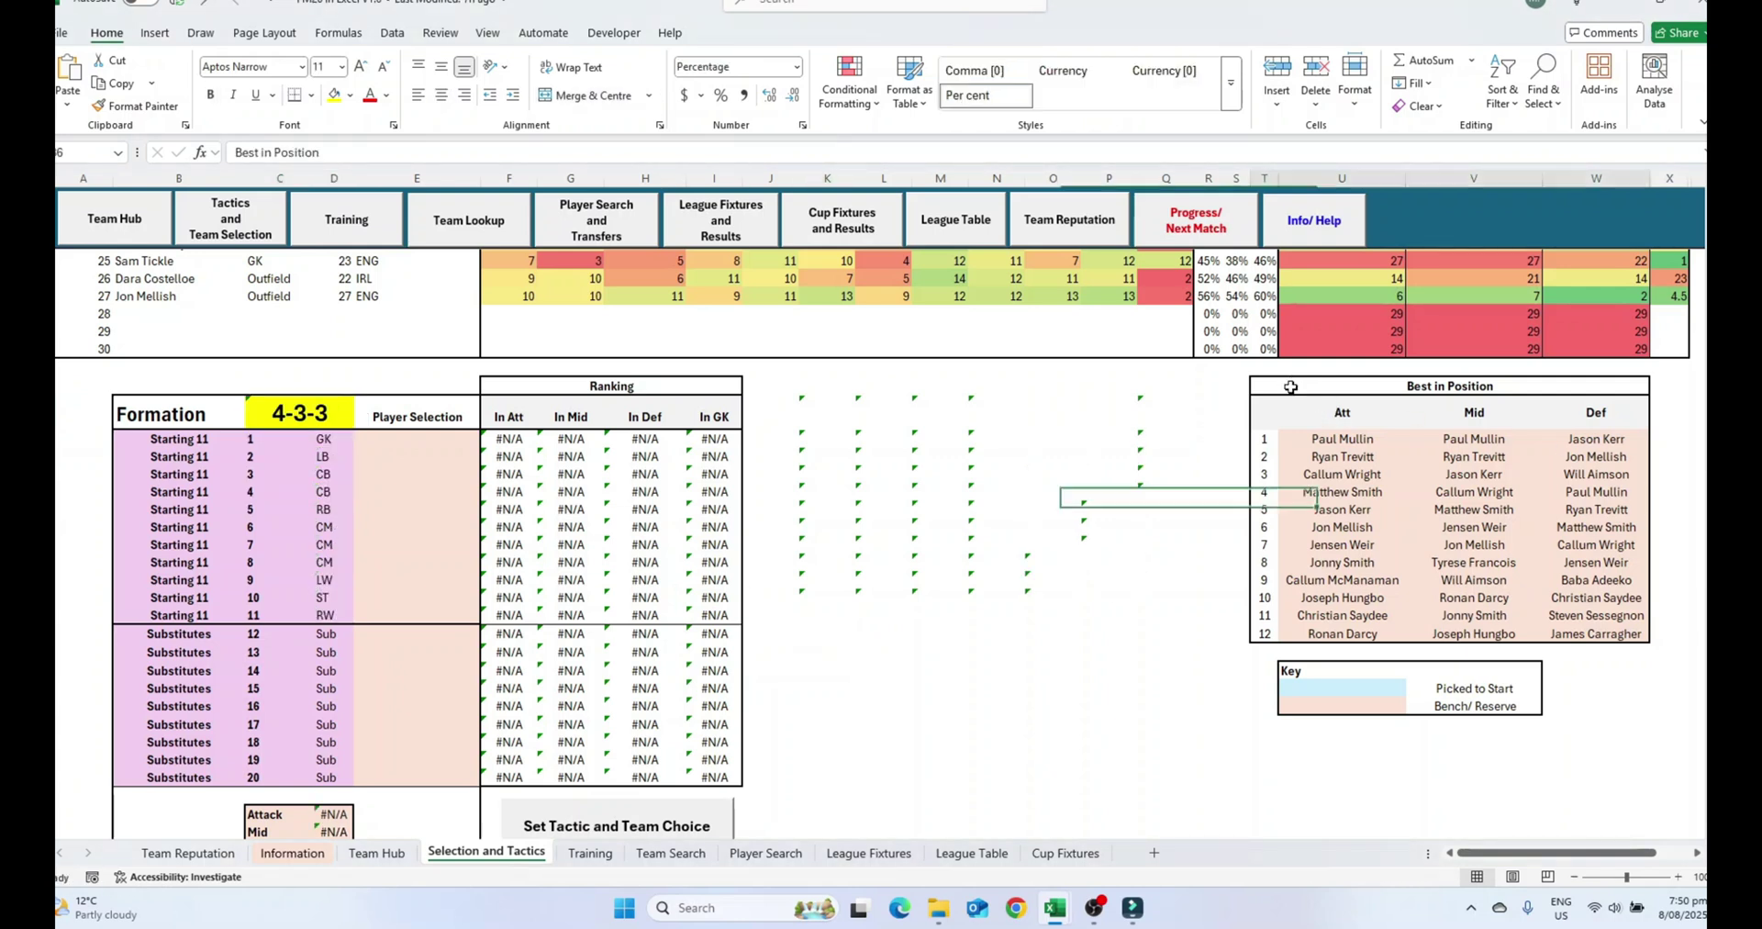
# Step: Highlight the best-in-position rankings and the top three attackers
pyautogui.moveTo(1290, 387)
pyautogui.mouseDown()
pyautogui.moveTo(1588, 537)
pyautogui.moveTo(1588, 617)
pyautogui.mouseUp()
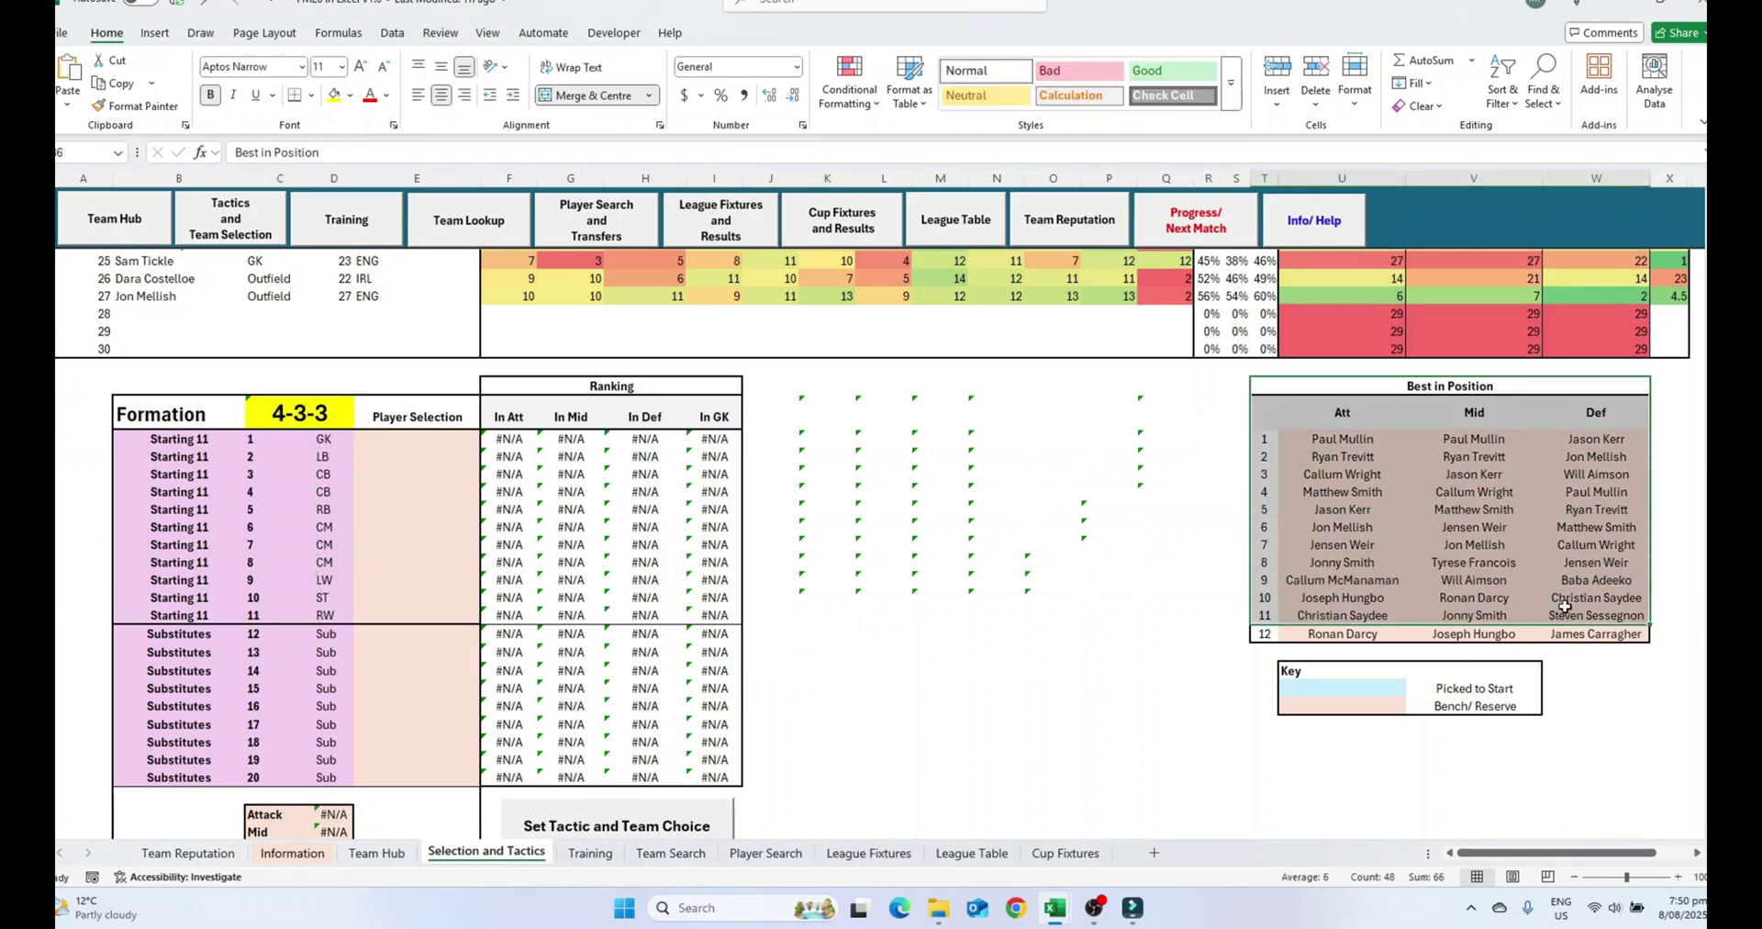
pyautogui.click(1565, 605)
pyautogui.moveTo(1343, 439); pyautogui.dragTo(1349, 473)
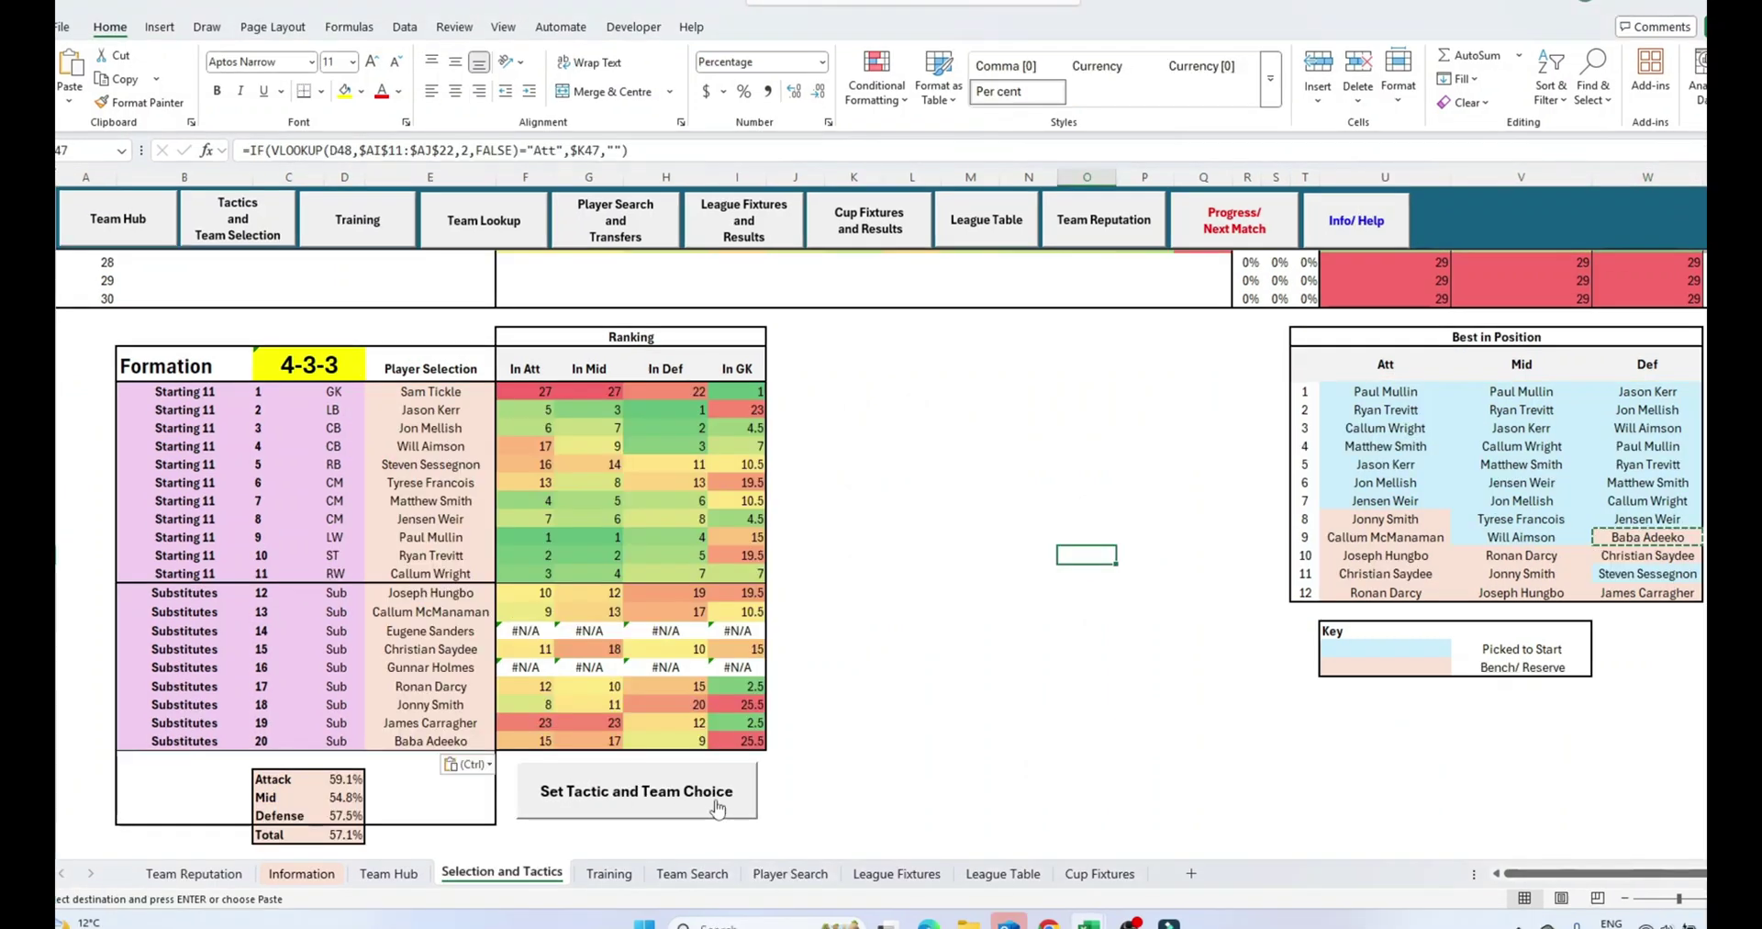
# Step: Apply the 4-3-3 tactic to auto-pick the squad, then go to the Training sheet
pyautogui.click(692, 830)
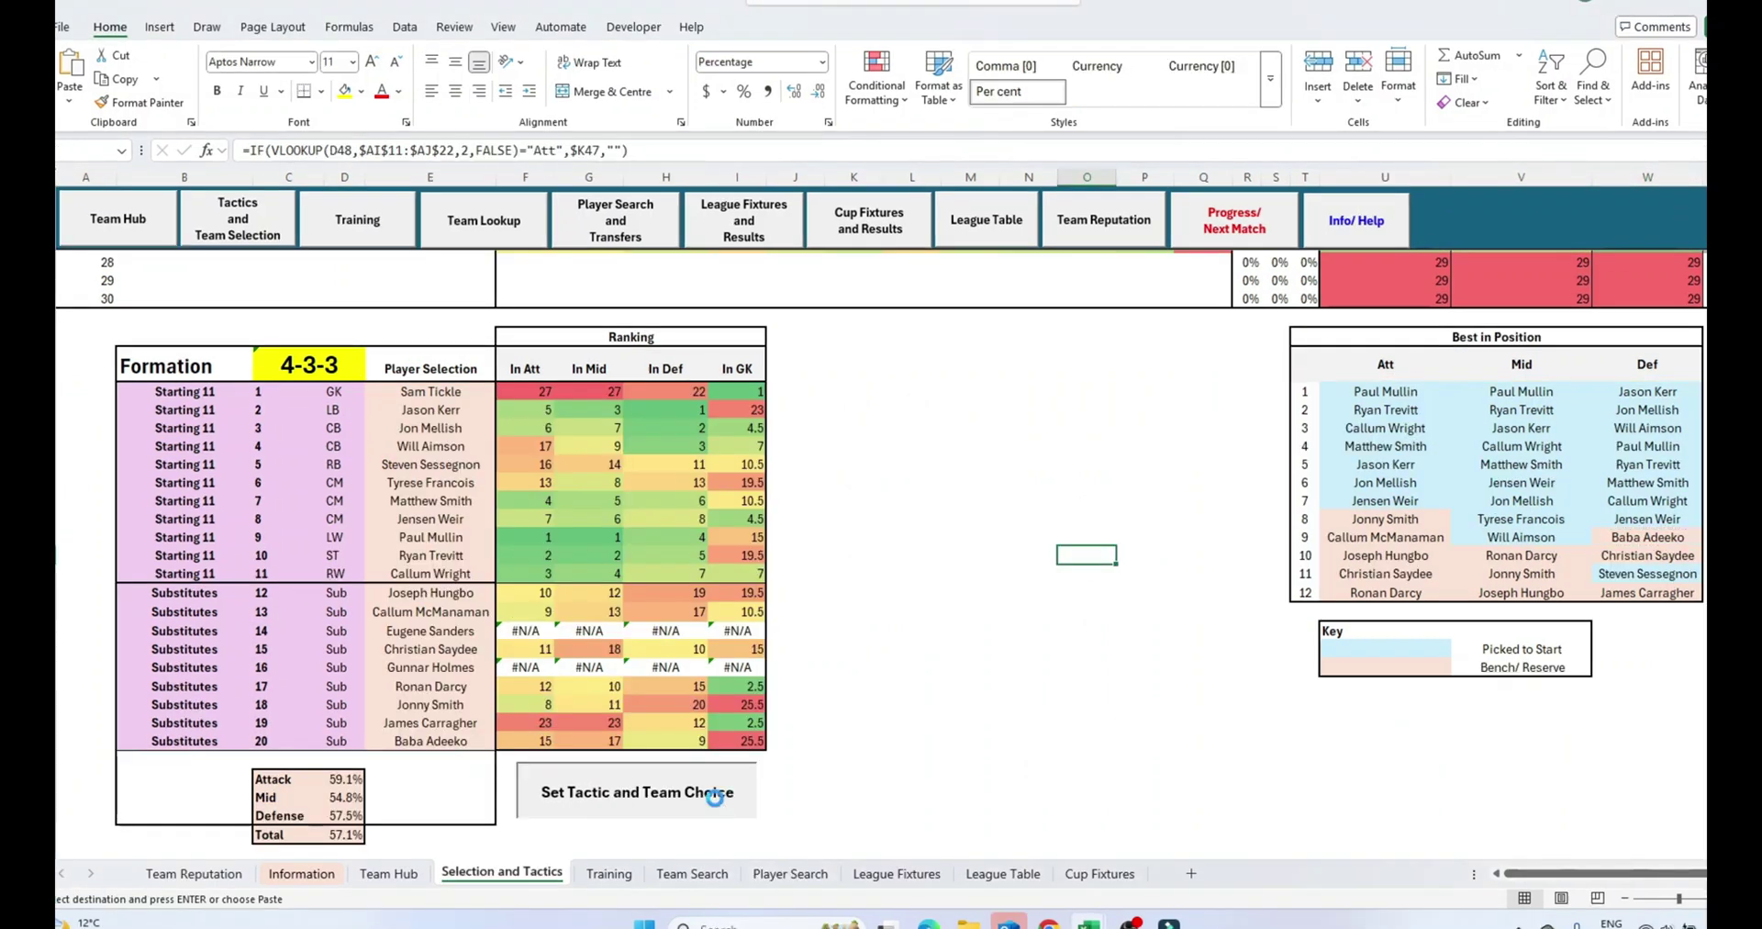
pyautogui.click(1002, 512)
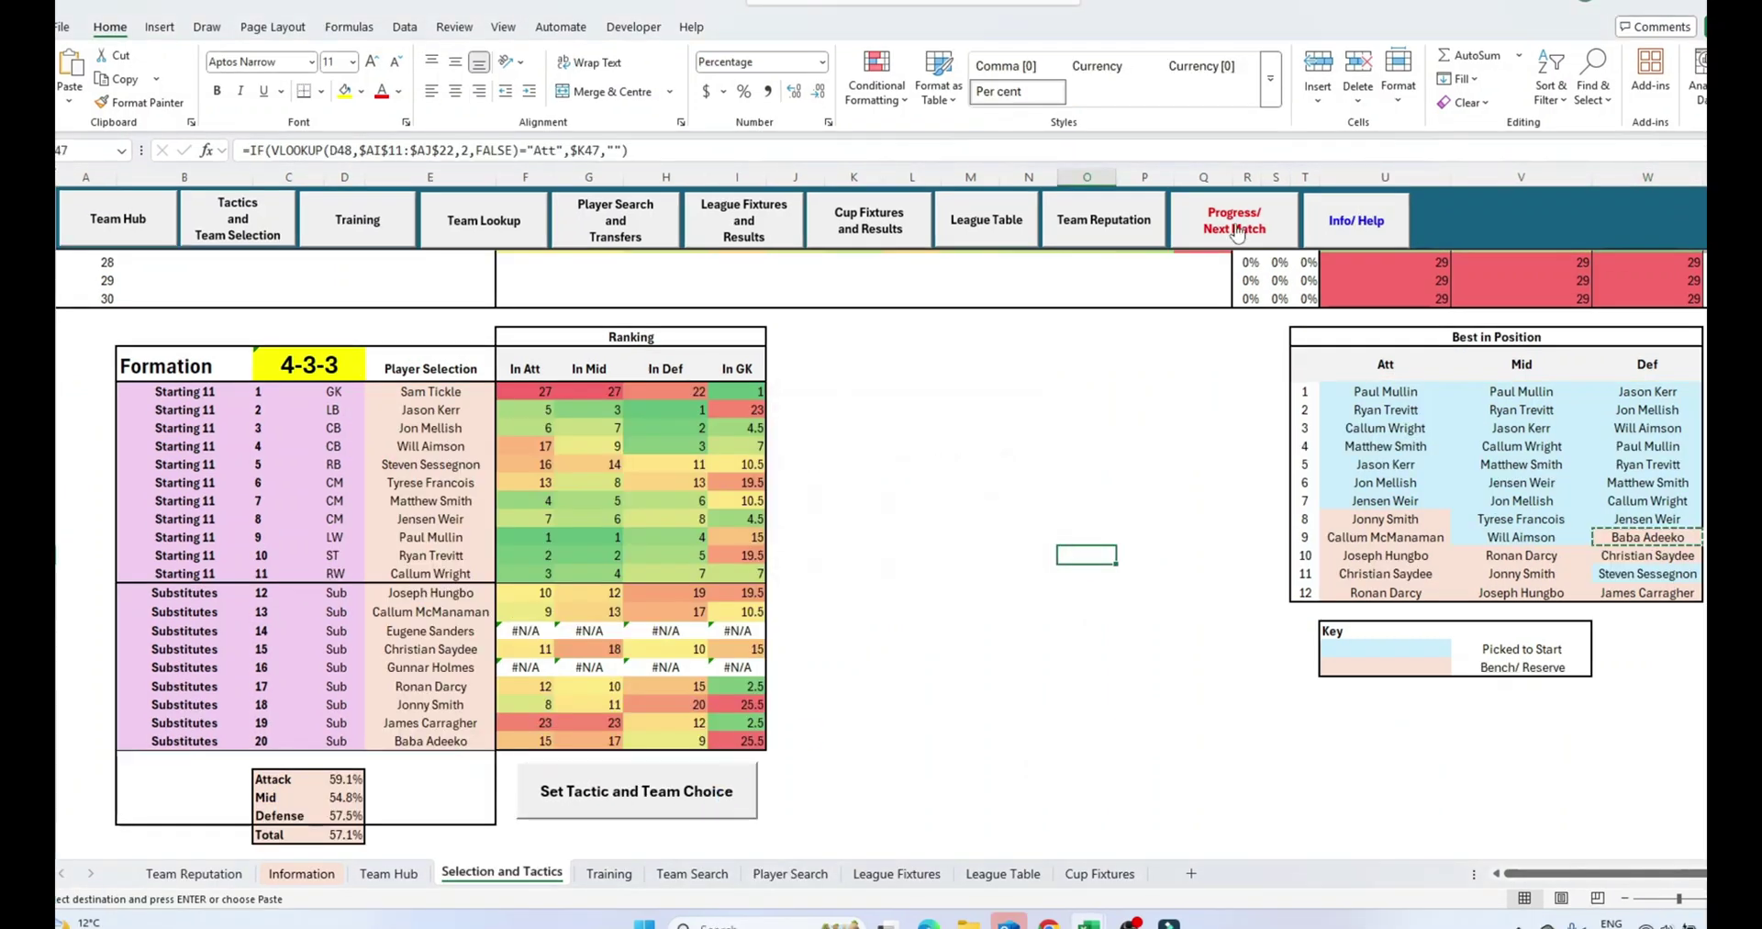
pyautogui.click(1234, 221)
pyautogui.click(1032, 690)
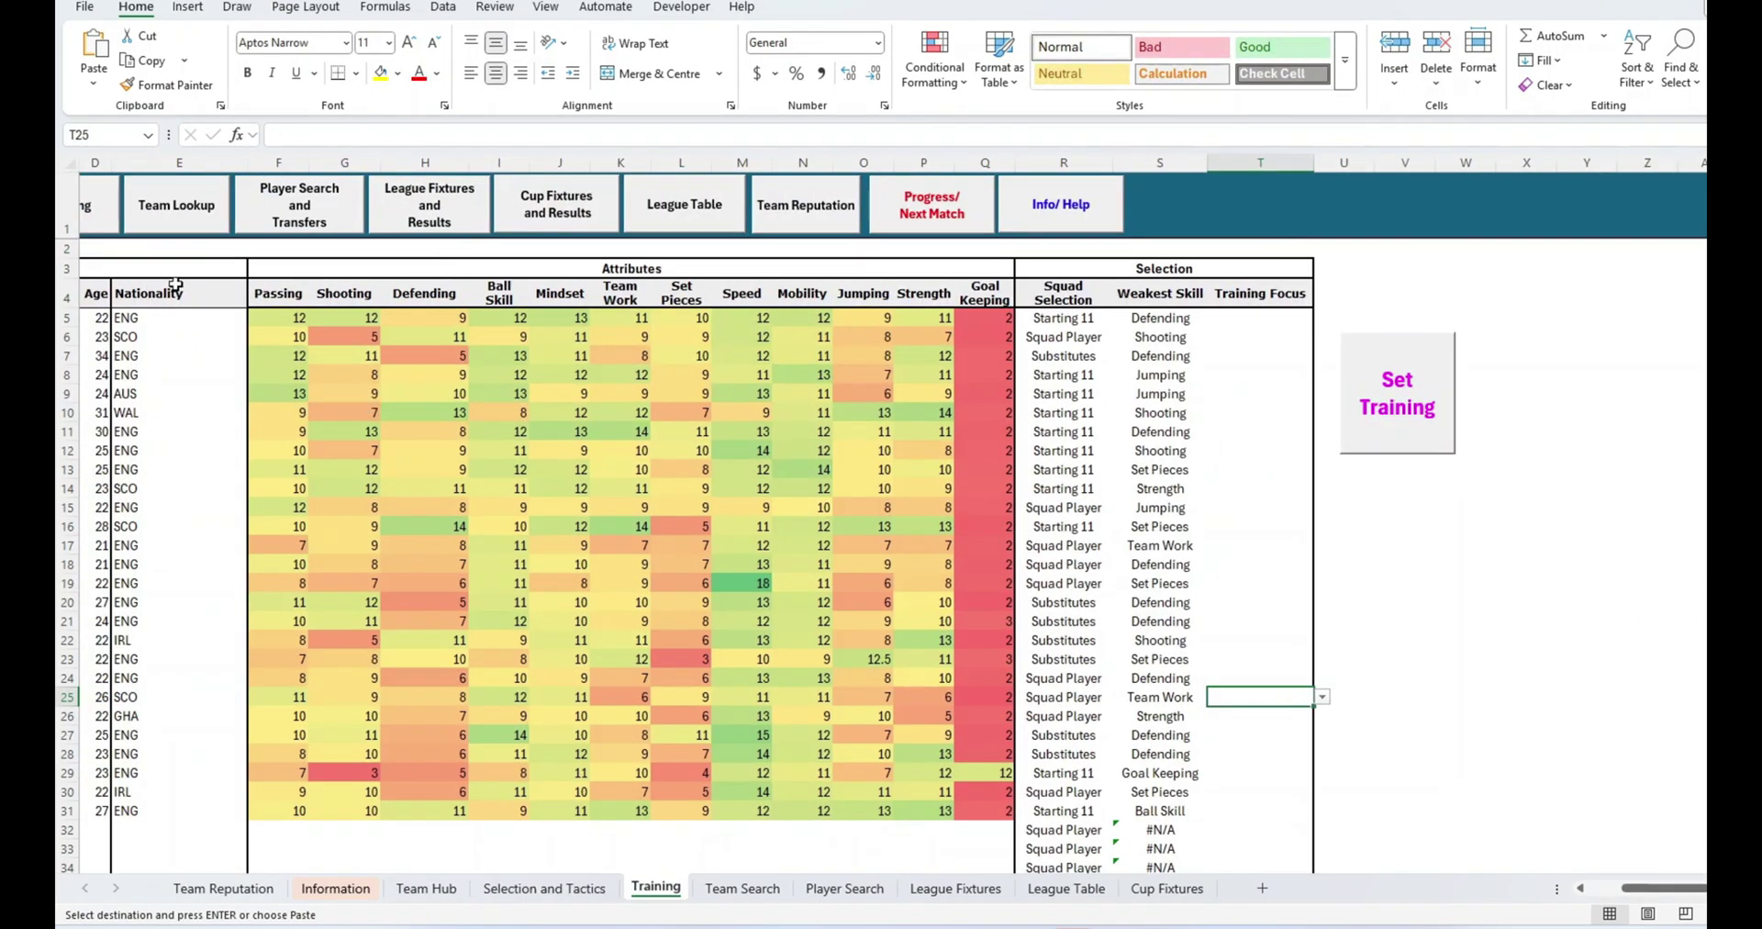
# Step: Set the first and third Wigan players' training focus to Mindset
pyautogui.hscroll(-2, 741, 432)
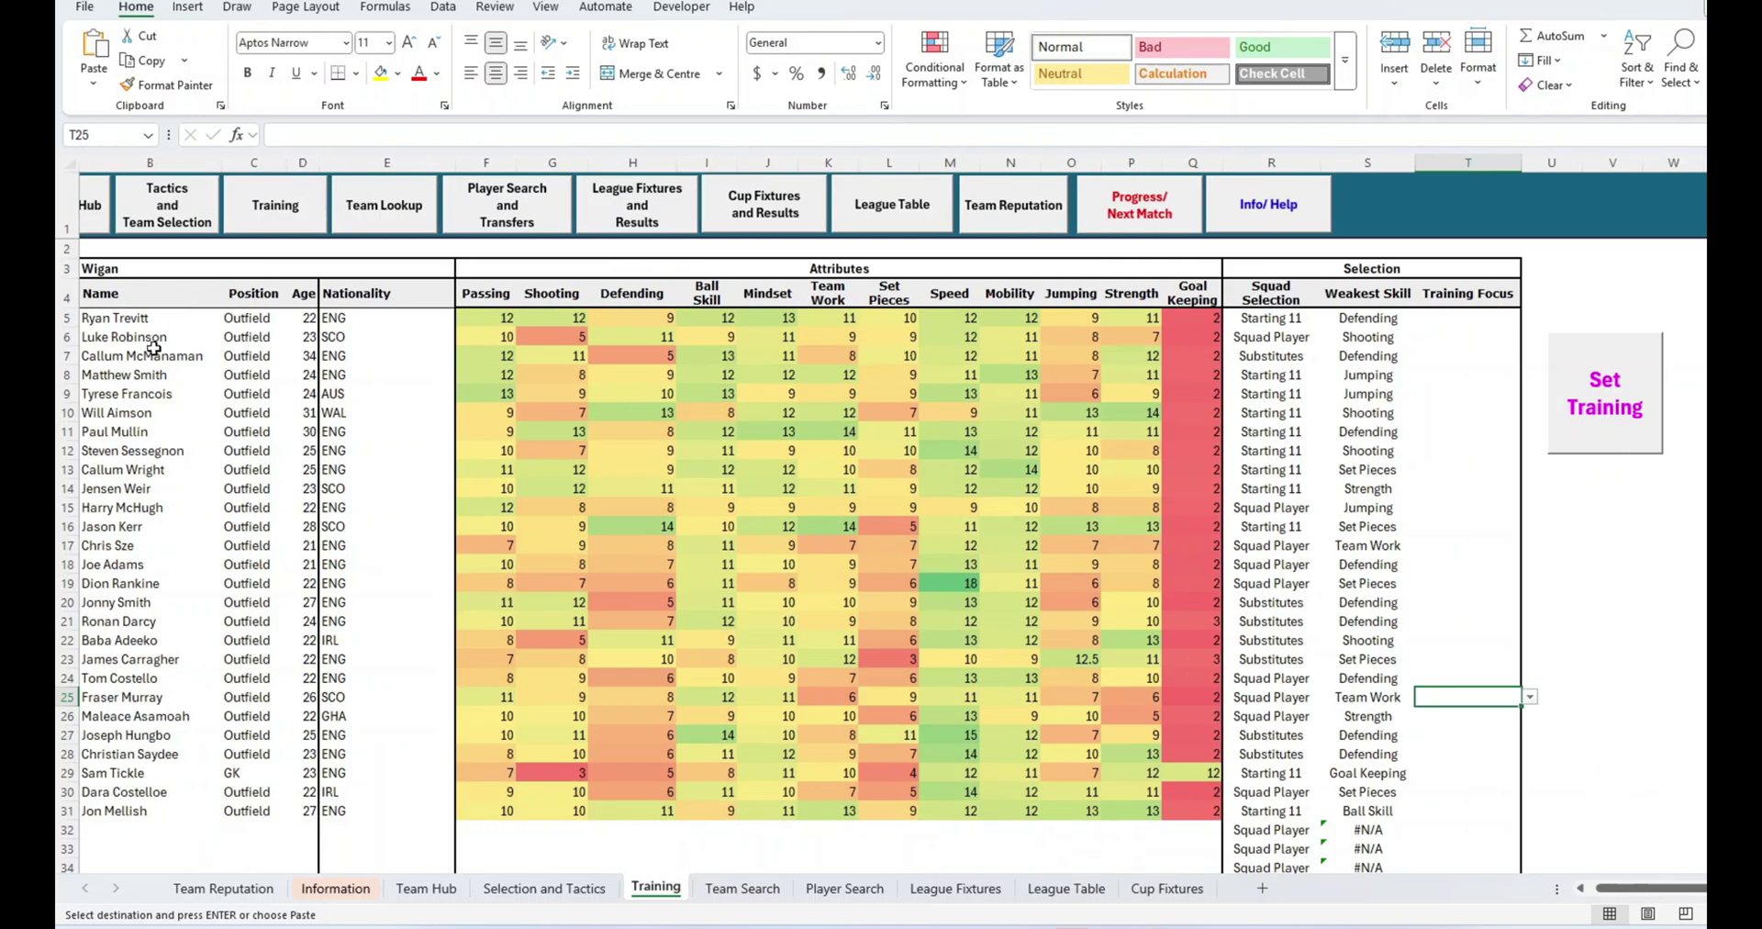
pyautogui.moveTo(121, 273); pyautogui.dragTo(734, 562)
pyautogui.click(1394, 321)
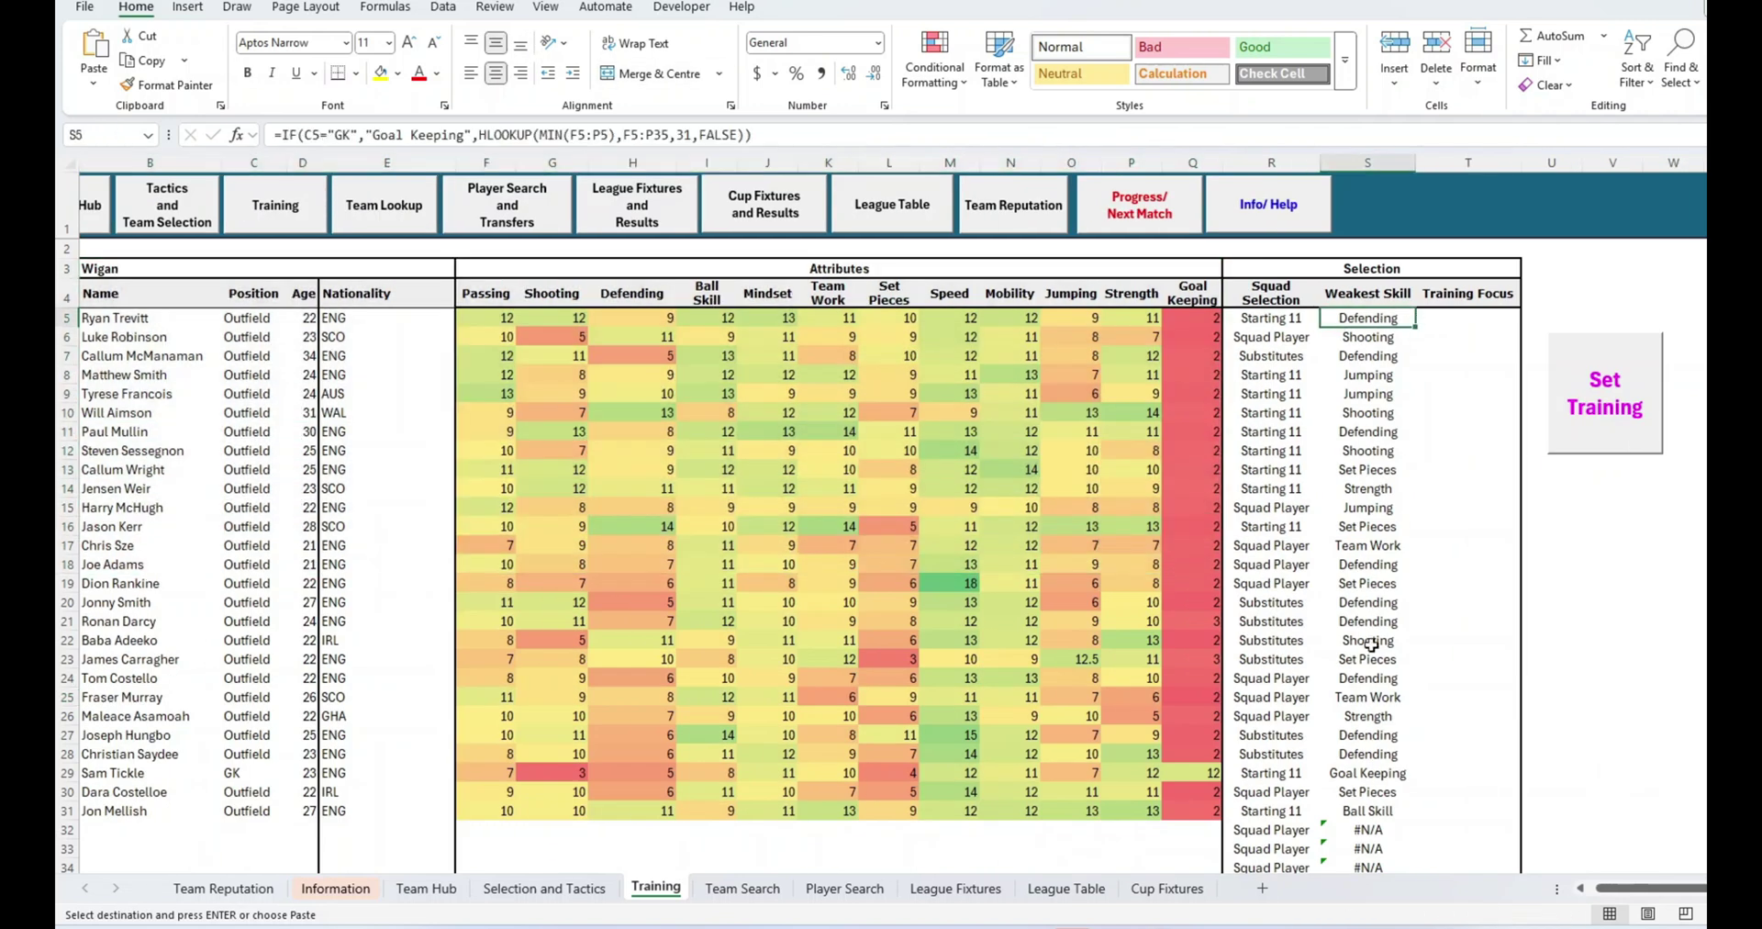
pyautogui.click(1469, 318)
pyautogui.click(1530, 317)
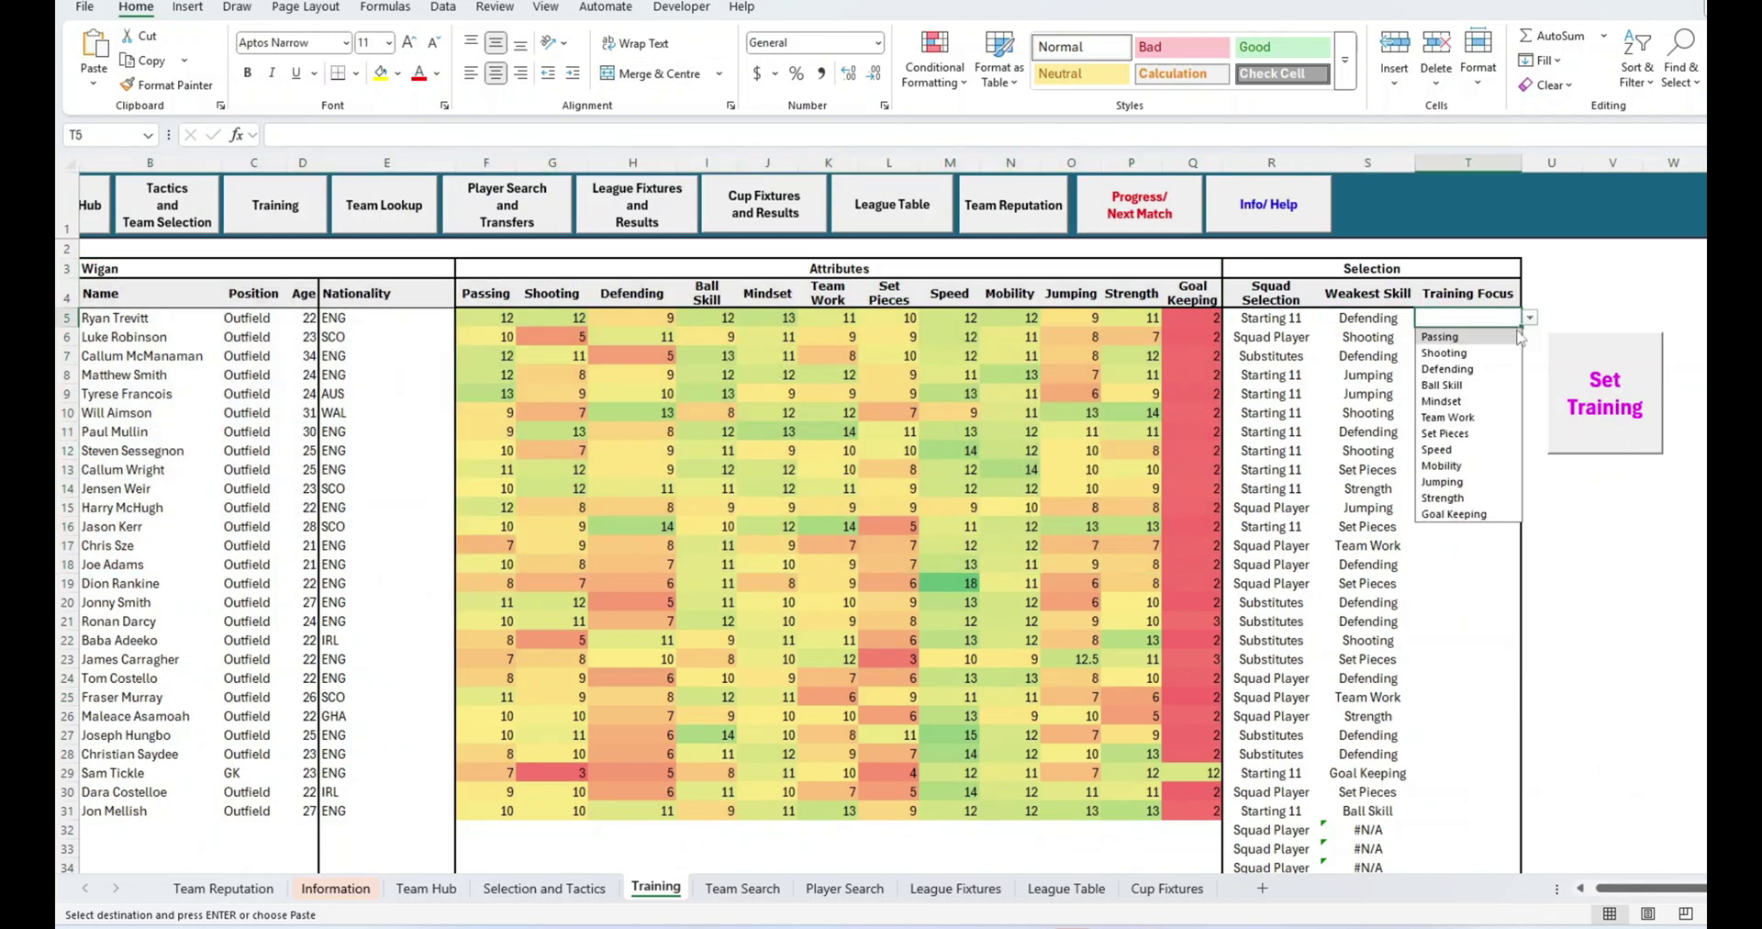
pyautogui.click(1460, 400)
pyautogui.click(1496, 360)
pyautogui.click(1531, 355)
pyautogui.click(1445, 439)
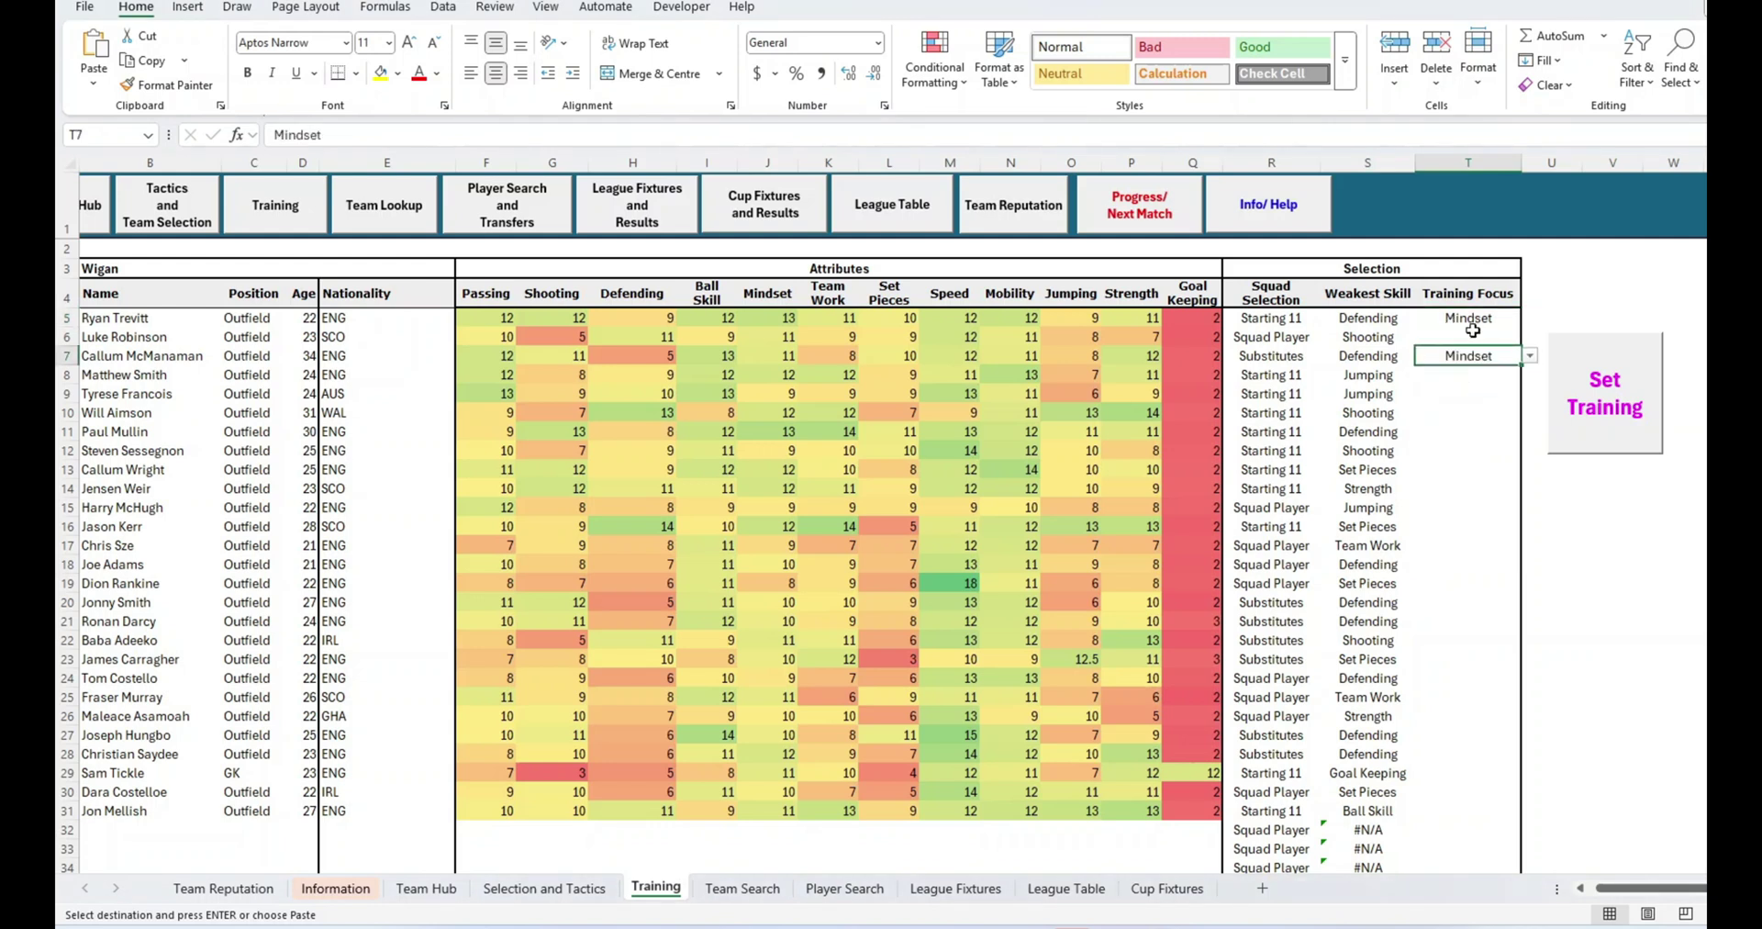
# Step: Set the second player's training focus to Defending and the fourth player's to Jumping
pyautogui.click(1478, 336)
pyautogui.click(1530, 337)
pyautogui.click(1447, 387)
pyautogui.click(1468, 374)
pyautogui.click(1530, 374)
pyautogui.click(1479, 539)
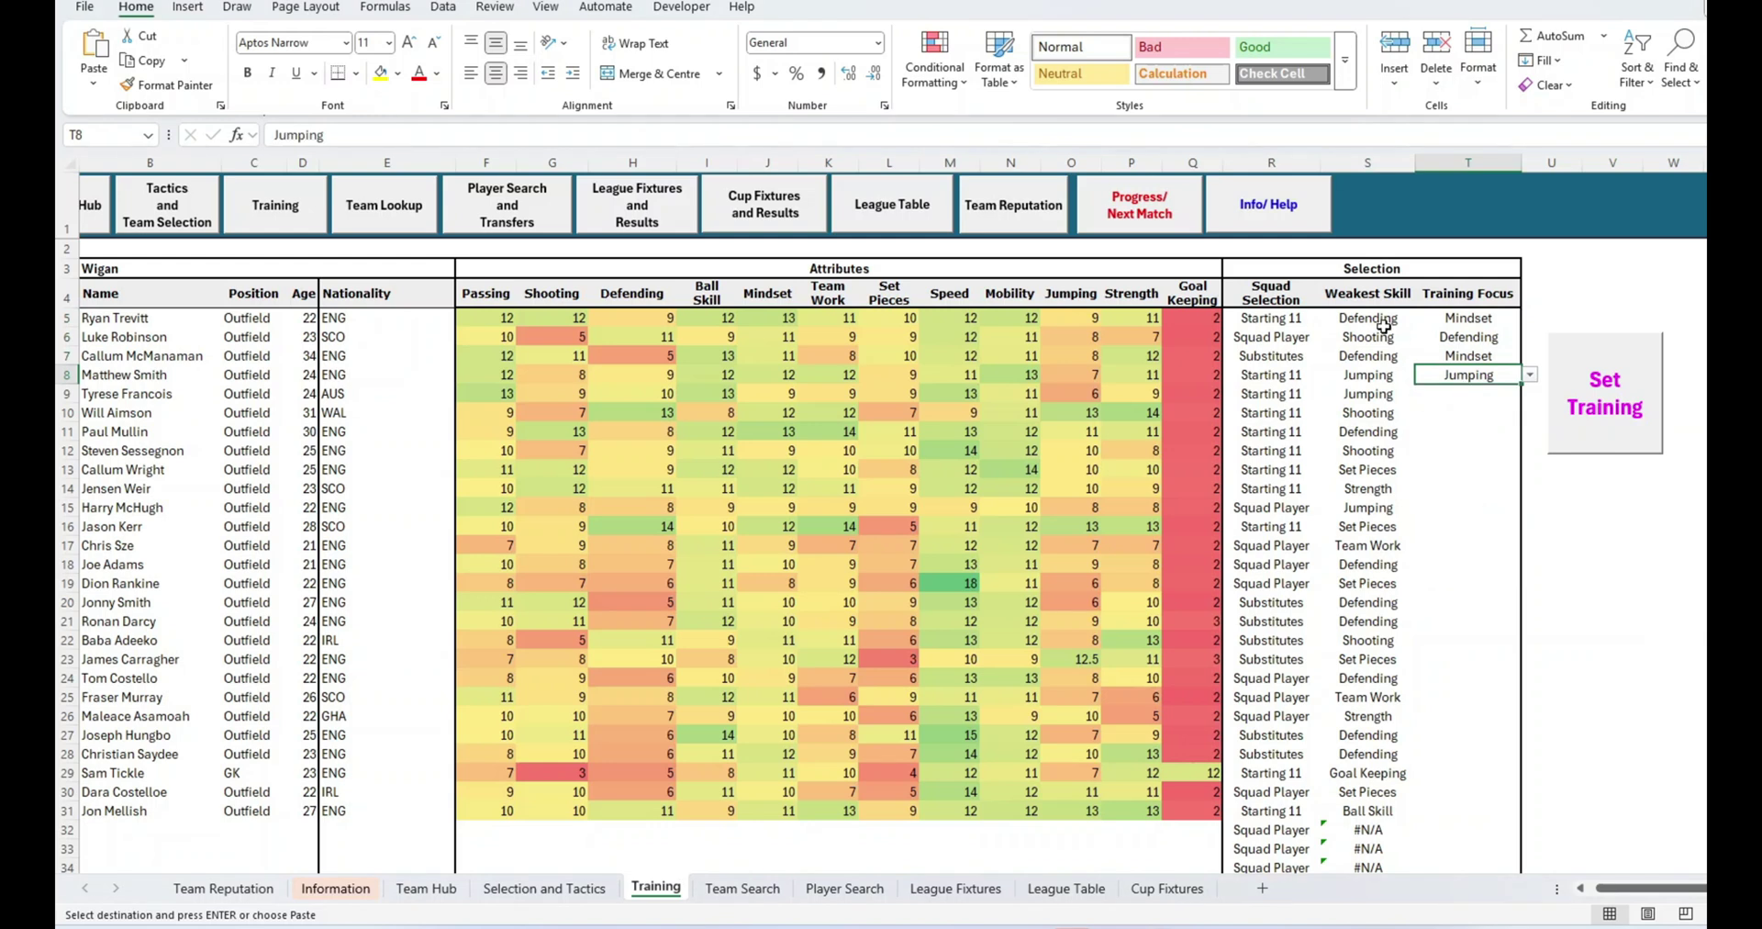
# Step: Copy the weakest skills in S9:S31 and paste them as values into training focus T9:T31
pyautogui.moveTo(1387, 396); pyautogui.dragTo(1377, 811)
pyautogui.hotkey('ctrl', 'c')
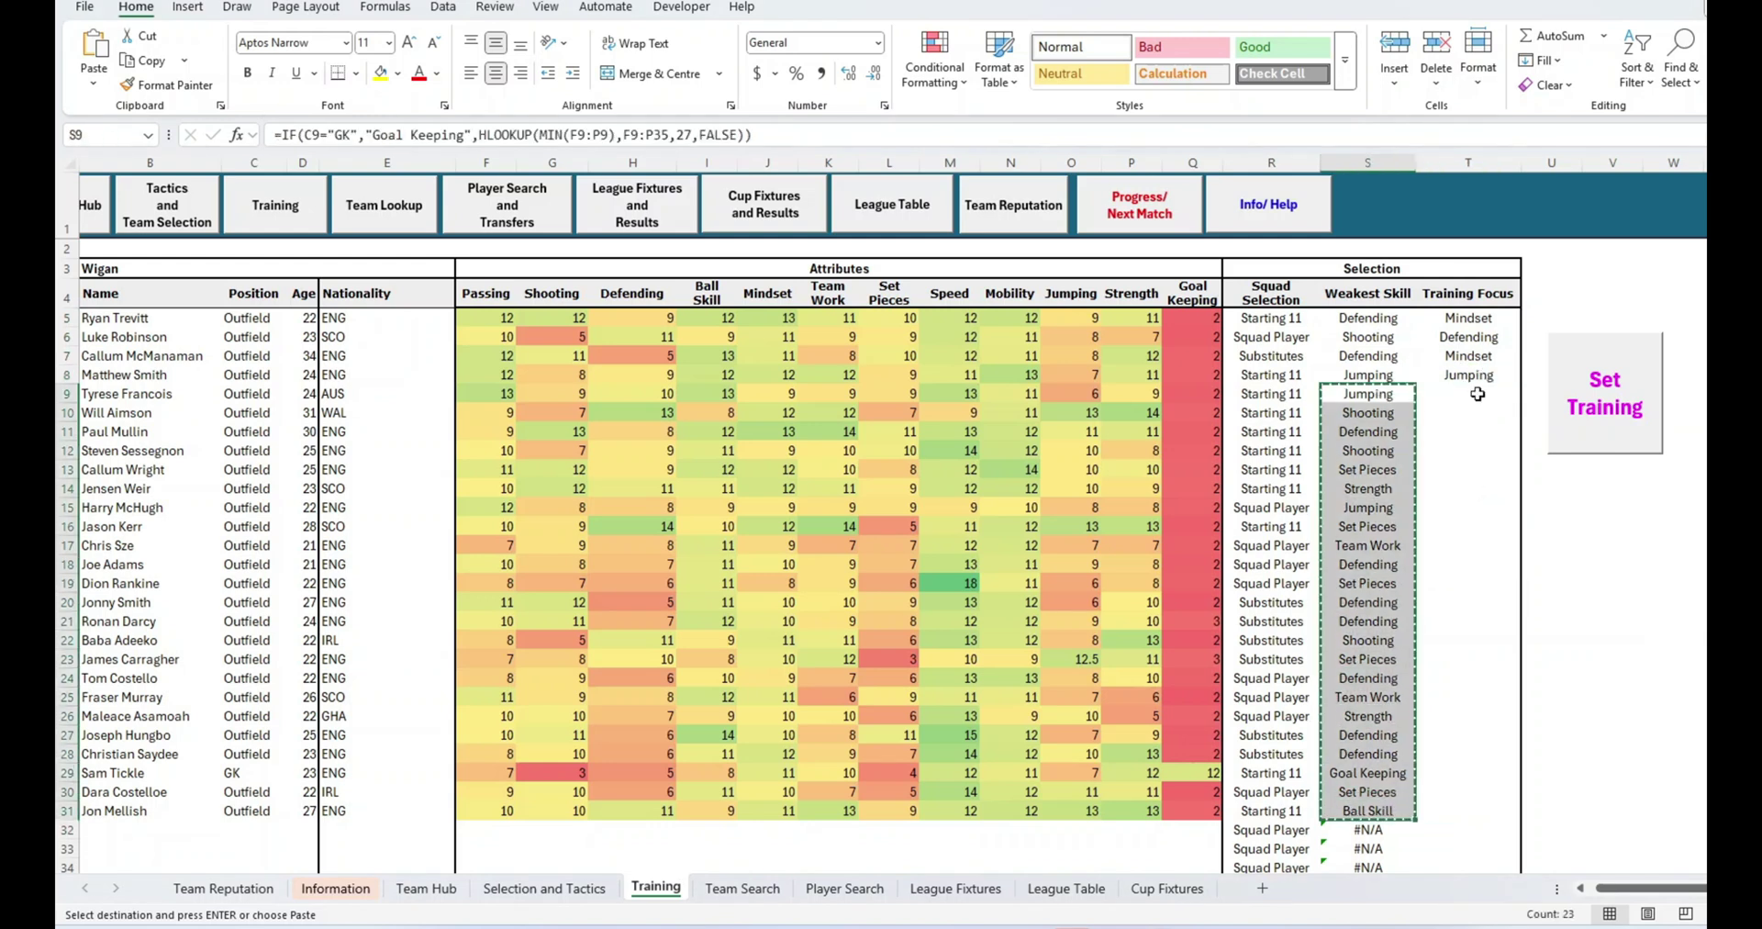
pyautogui.rightClick(1469, 394)
pyautogui.click(1553, 428)
# Step: Switch T21 to Speed and T27 to Mindset, then store the training setup
pyautogui.click(1469, 526)
pyautogui.click(1469, 621)
pyautogui.click(1530, 622)
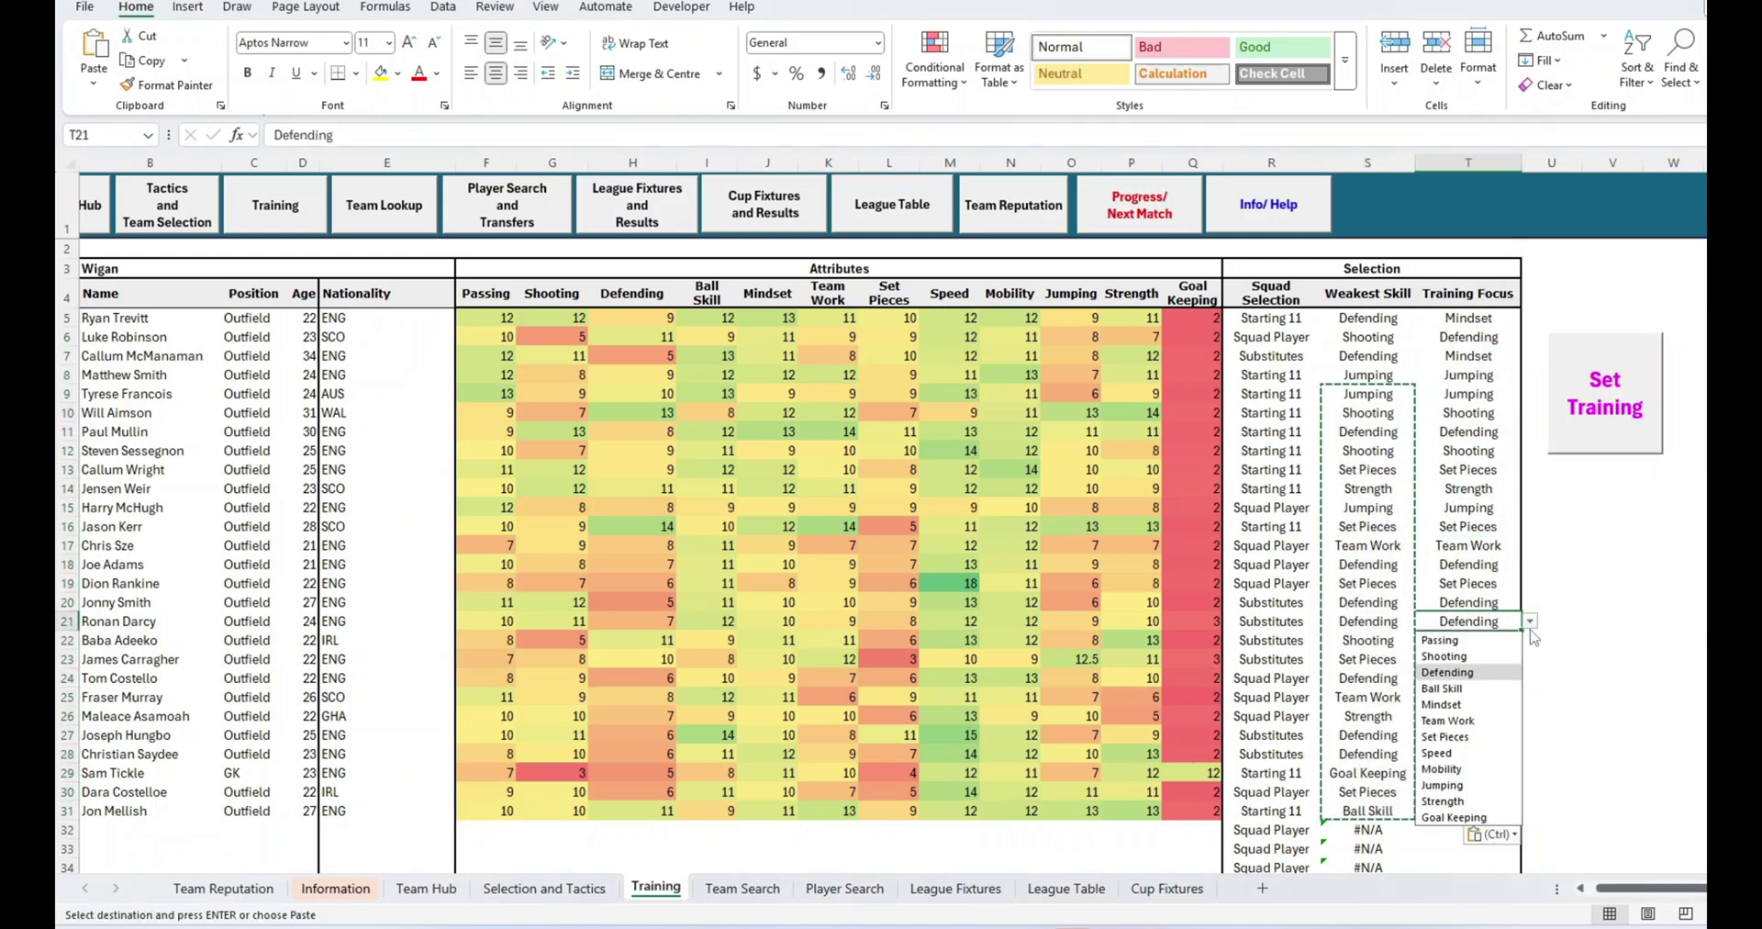
pyautogui.click(1496, 753)
pyautogui.click(1487, 735)
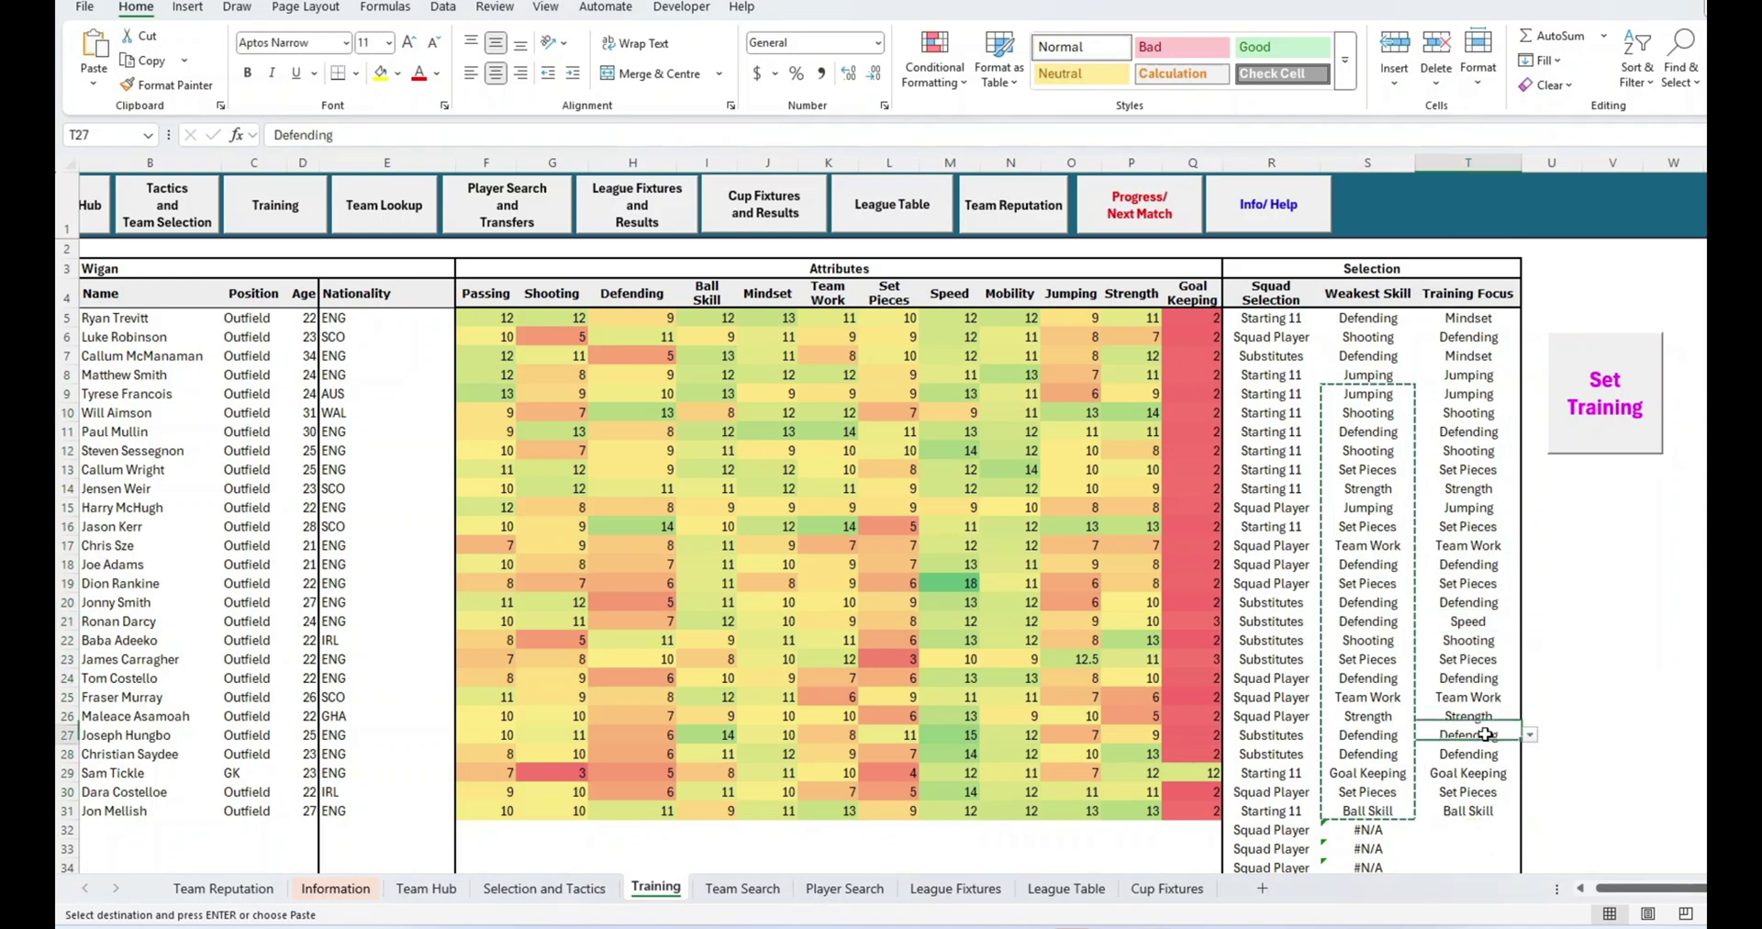
pyautogui.click(1530, 735)
pyautogui.click(1441, 603)
pyautogui.click(1605, 393)
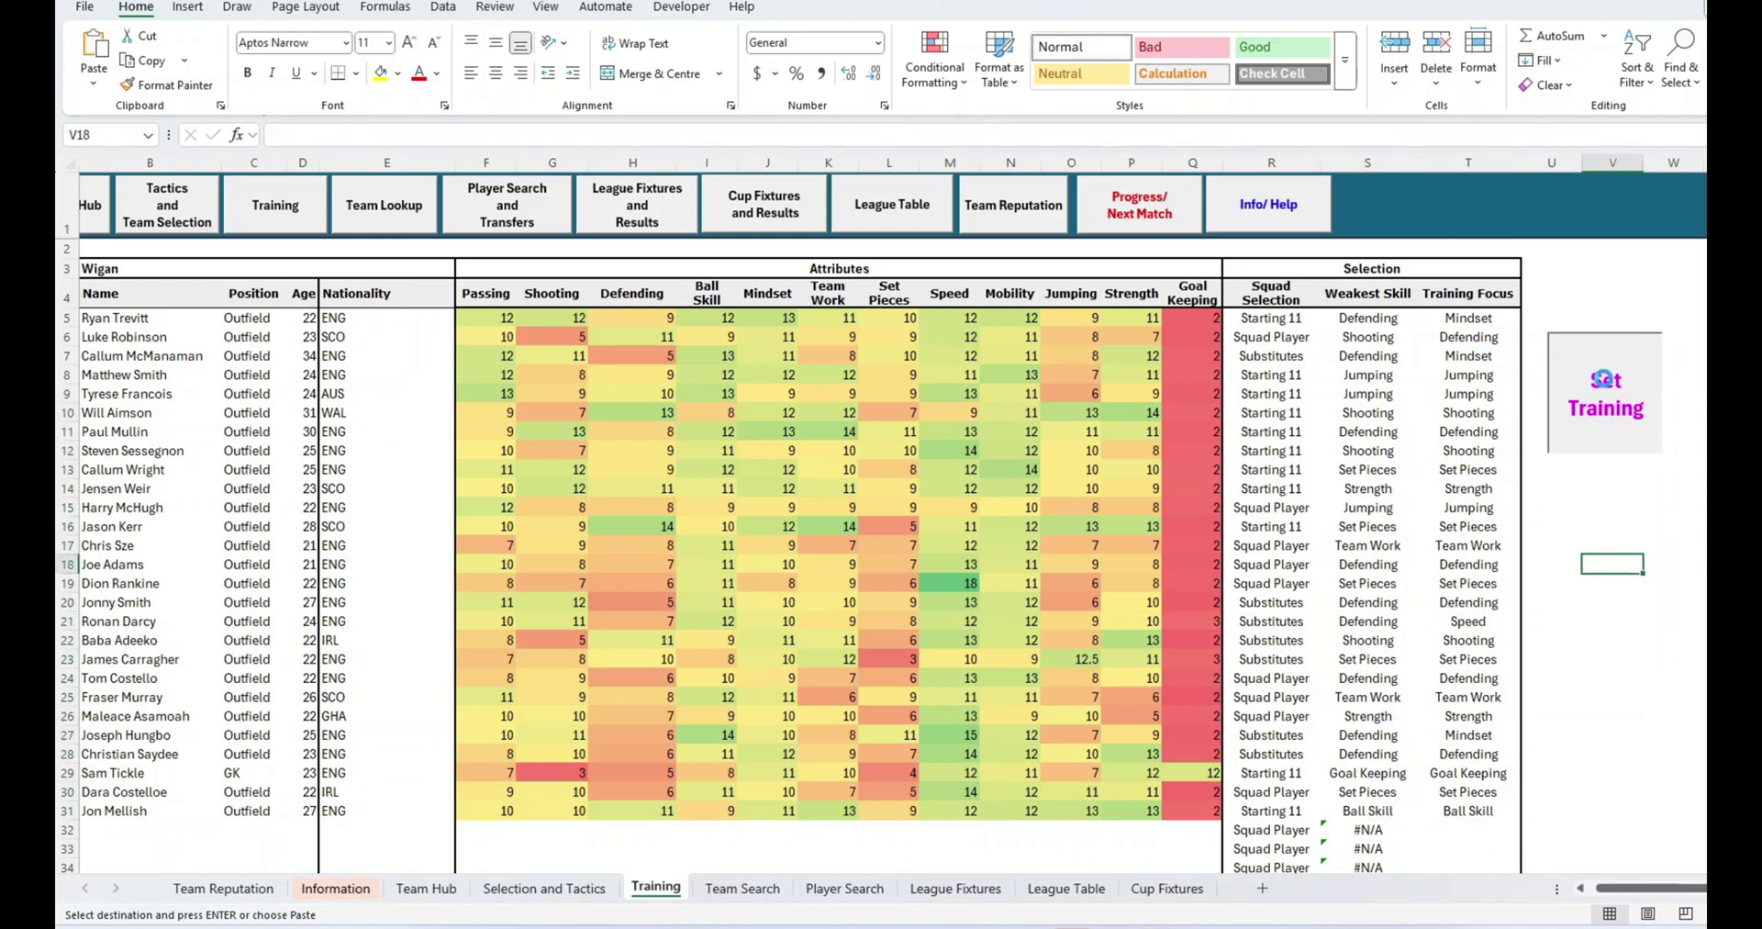
pyautogui.click(1069, 515)
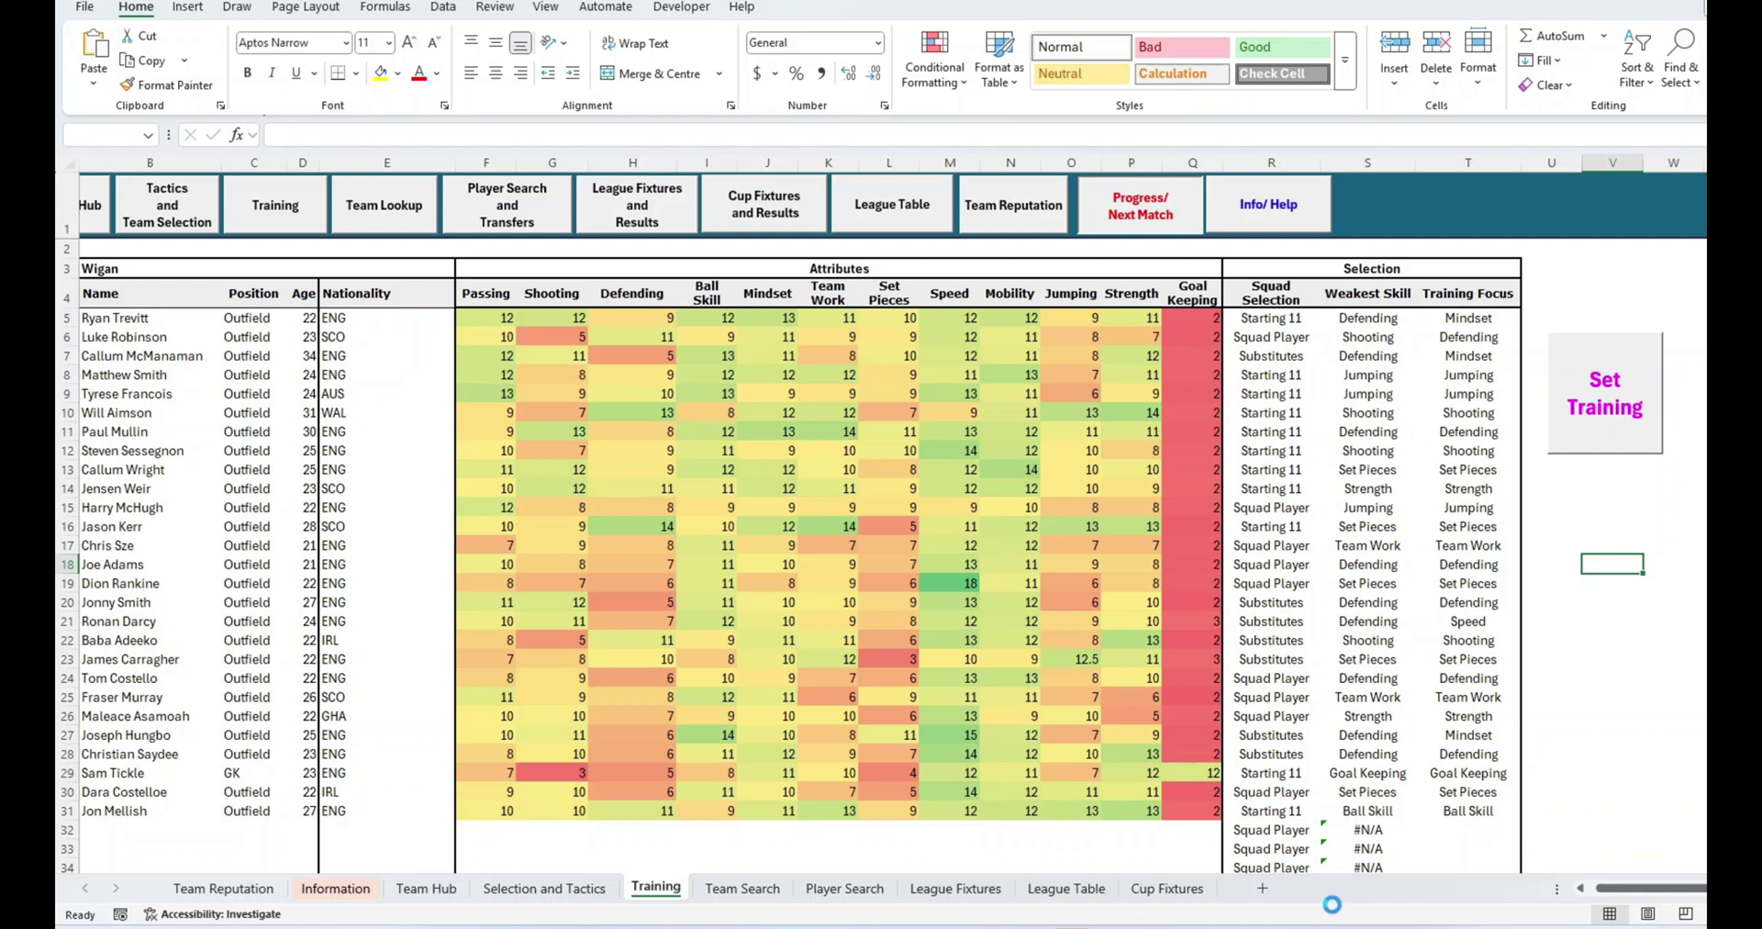
# Step: Dismiss the results messages and review Wigan's table row and the 3-1 loss at Luton
pyautogui.click(1072, 593)
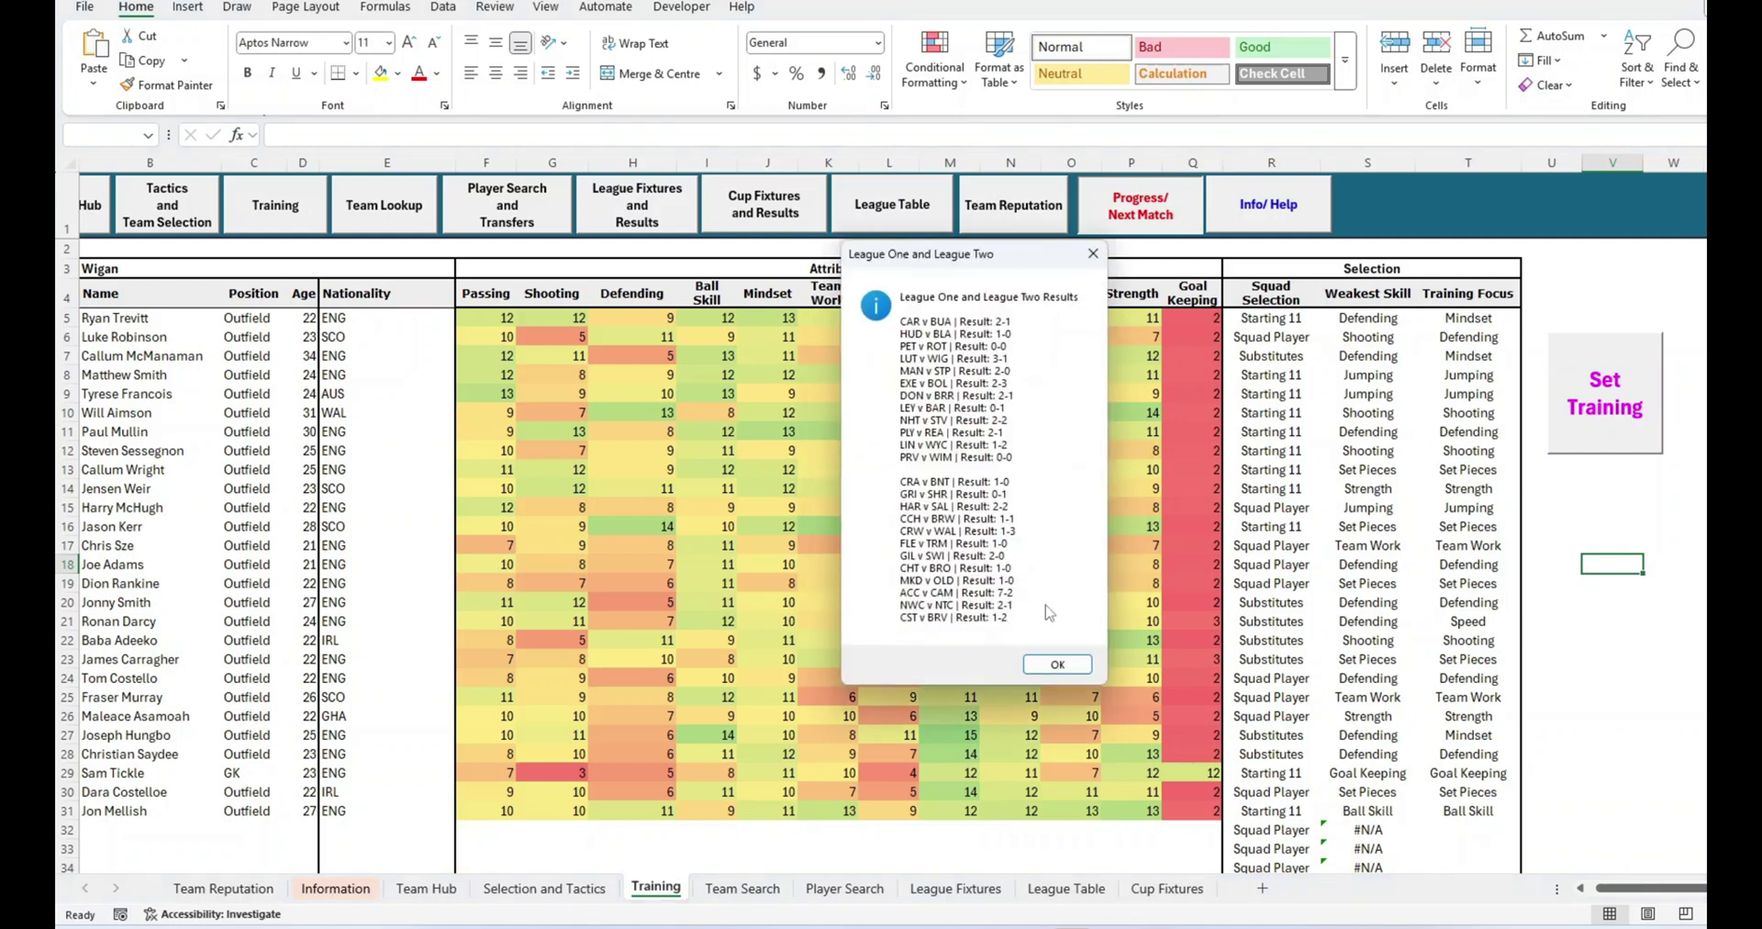
pyautogui.click(1063, 661)
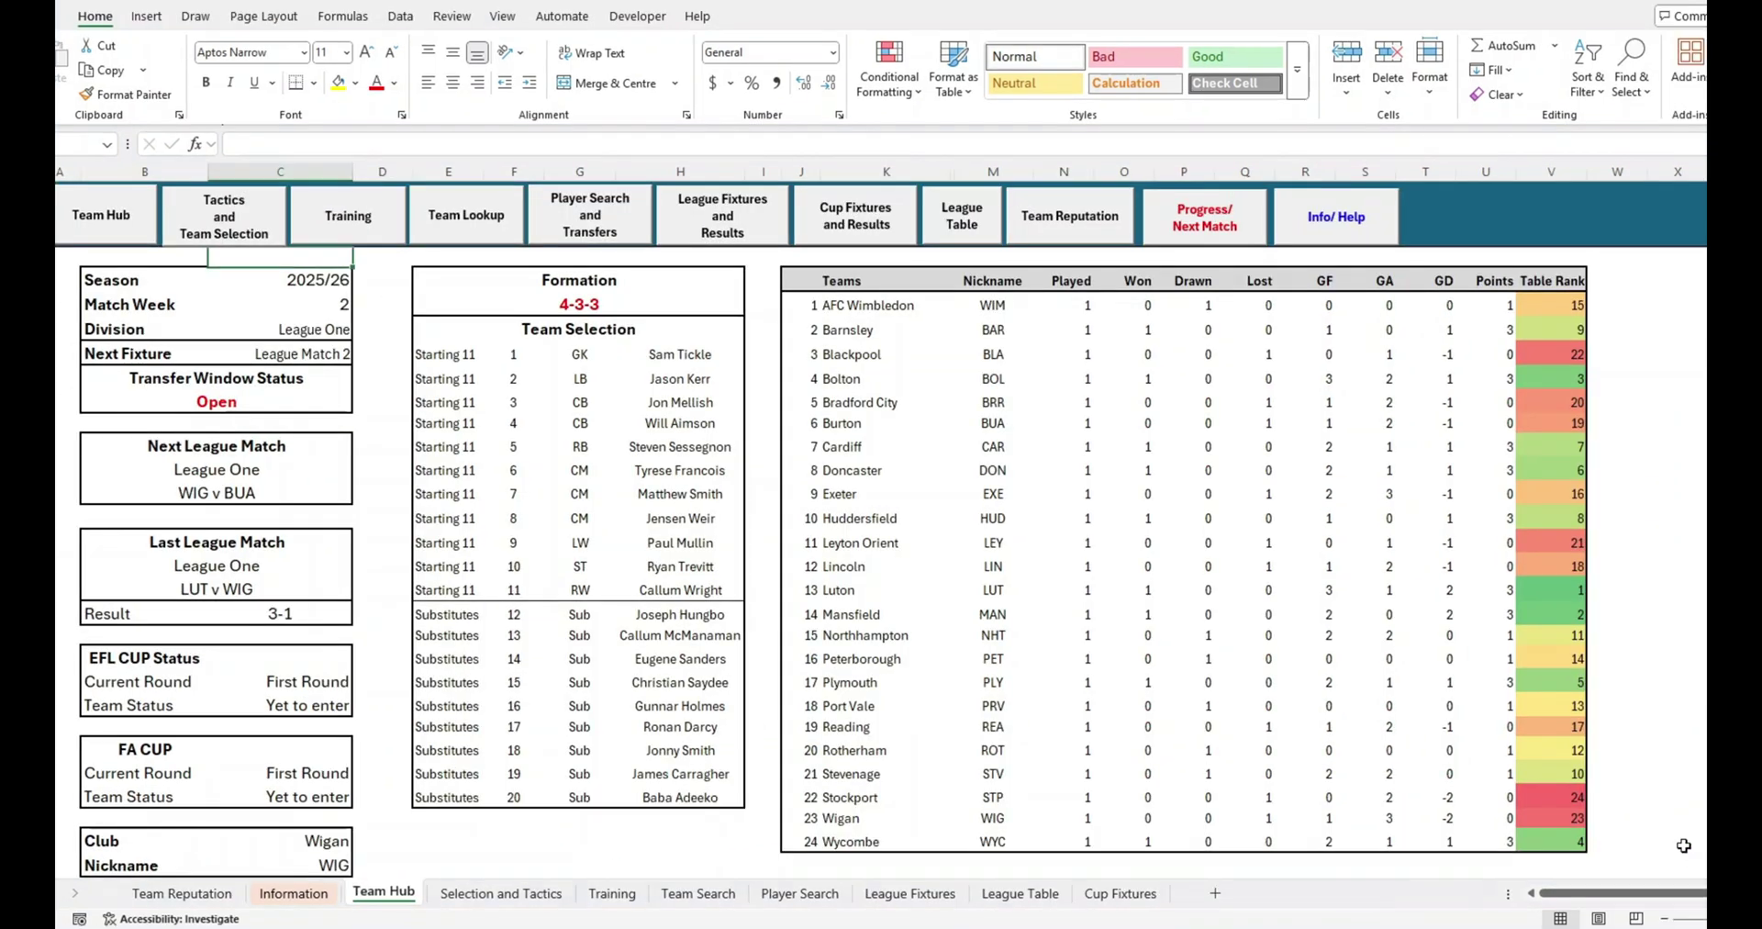
pyautogui.moveTo(811, 819); pyautogui.dragTo(832, 818)
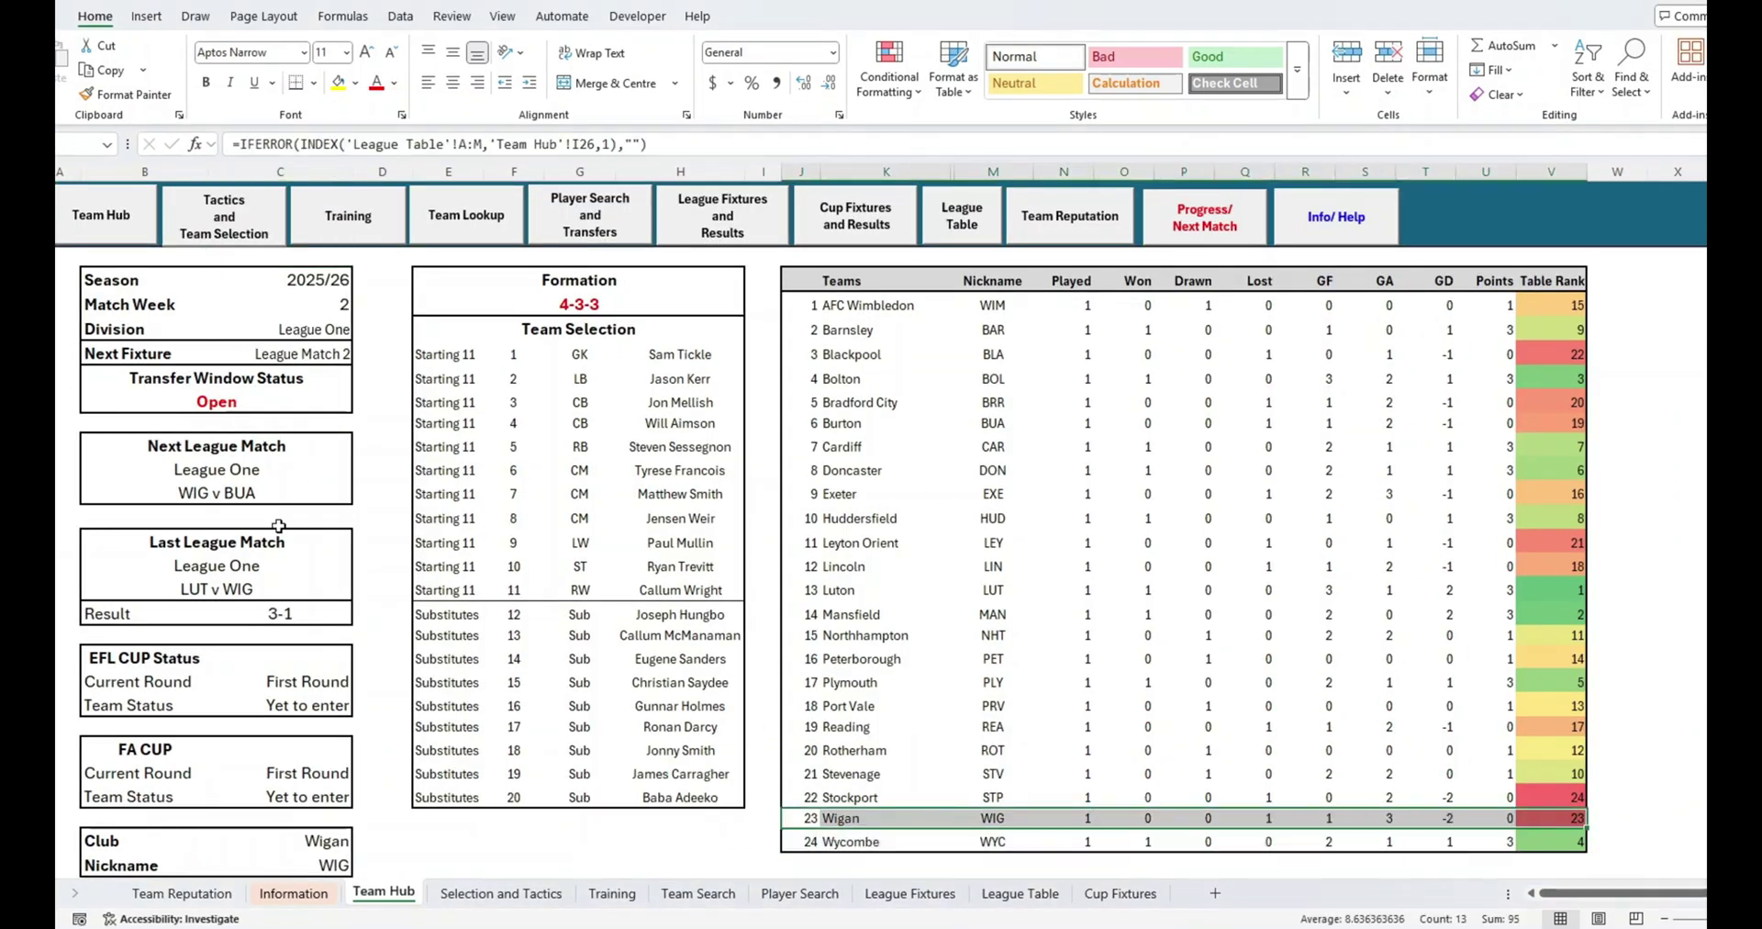
pyautogui.moveTo(132, 612); pyautogui.dragTo(301, 542)
# Step: Check Wigan's losses and goal difference, the next match, and Burton's table rank
pyautogui.click(1262, 823)
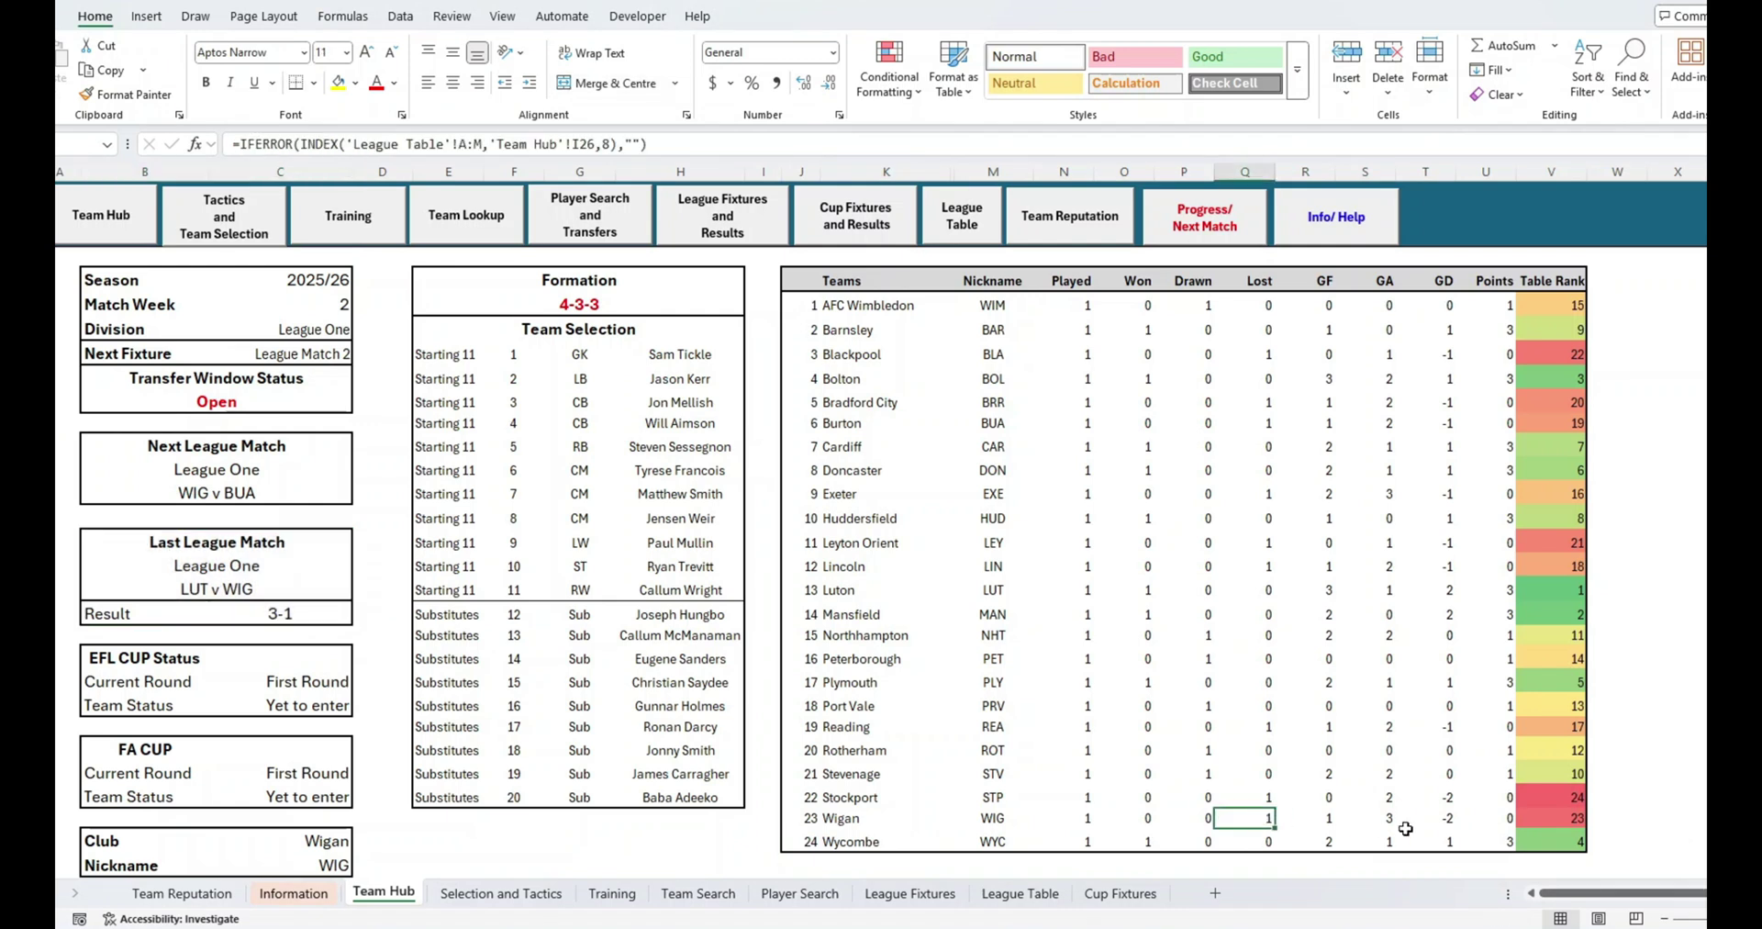
pyautogui.click(1441, 823)
pyautogui.click(1682, 817)
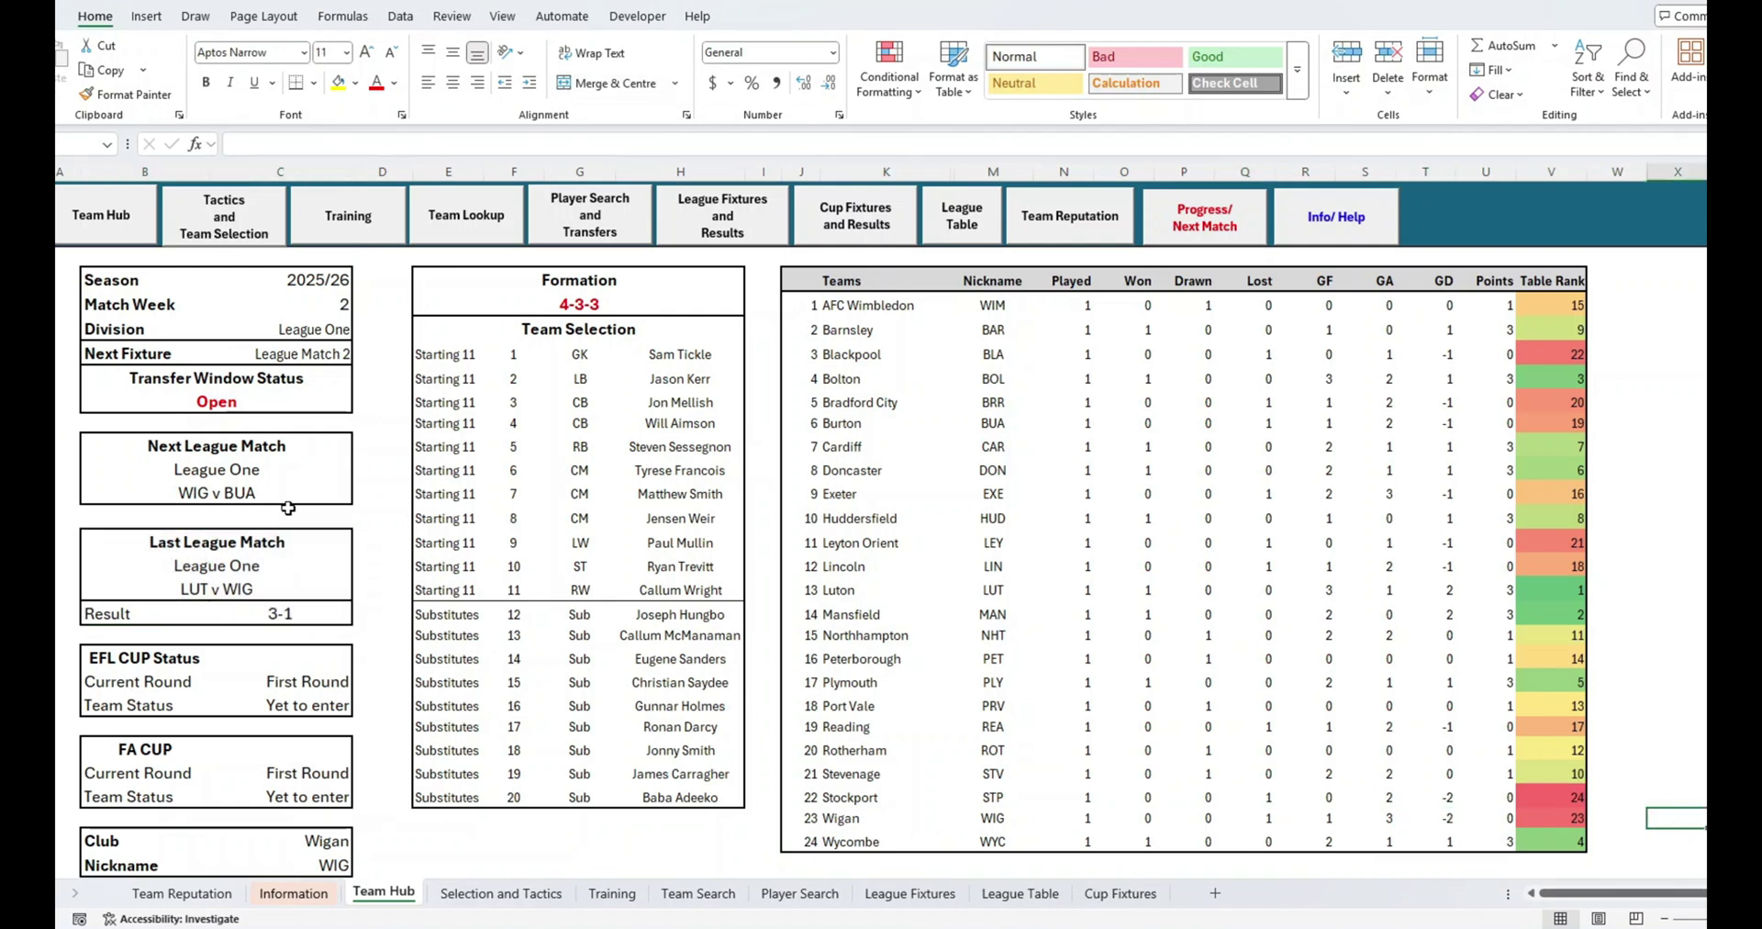
pyautogui.moveTo(166, 444); pyautogui.dragTo(229, 493)
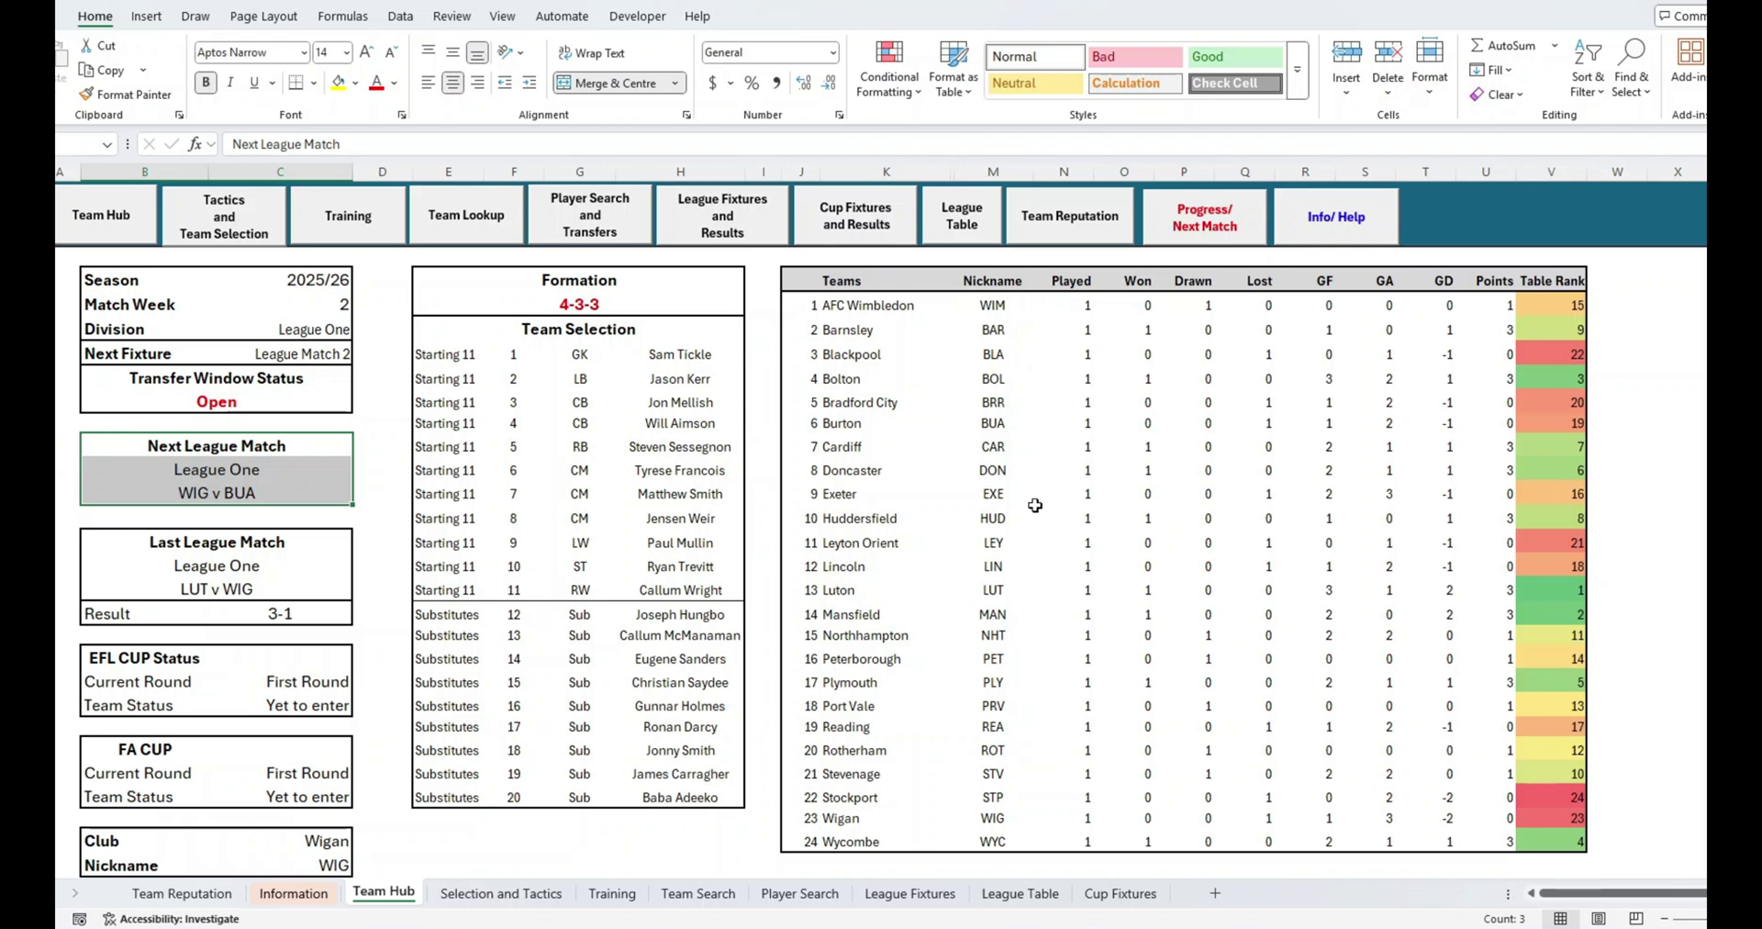
pyautogui.moveTo(849, 424); pyautogui.dragTo(1504, 425)
pyautogui.click(1560, 427)
# Step: Look up Cambridge United on Team Search and copy its ratings in K2:P2
pyautogui.click(1710, 542)
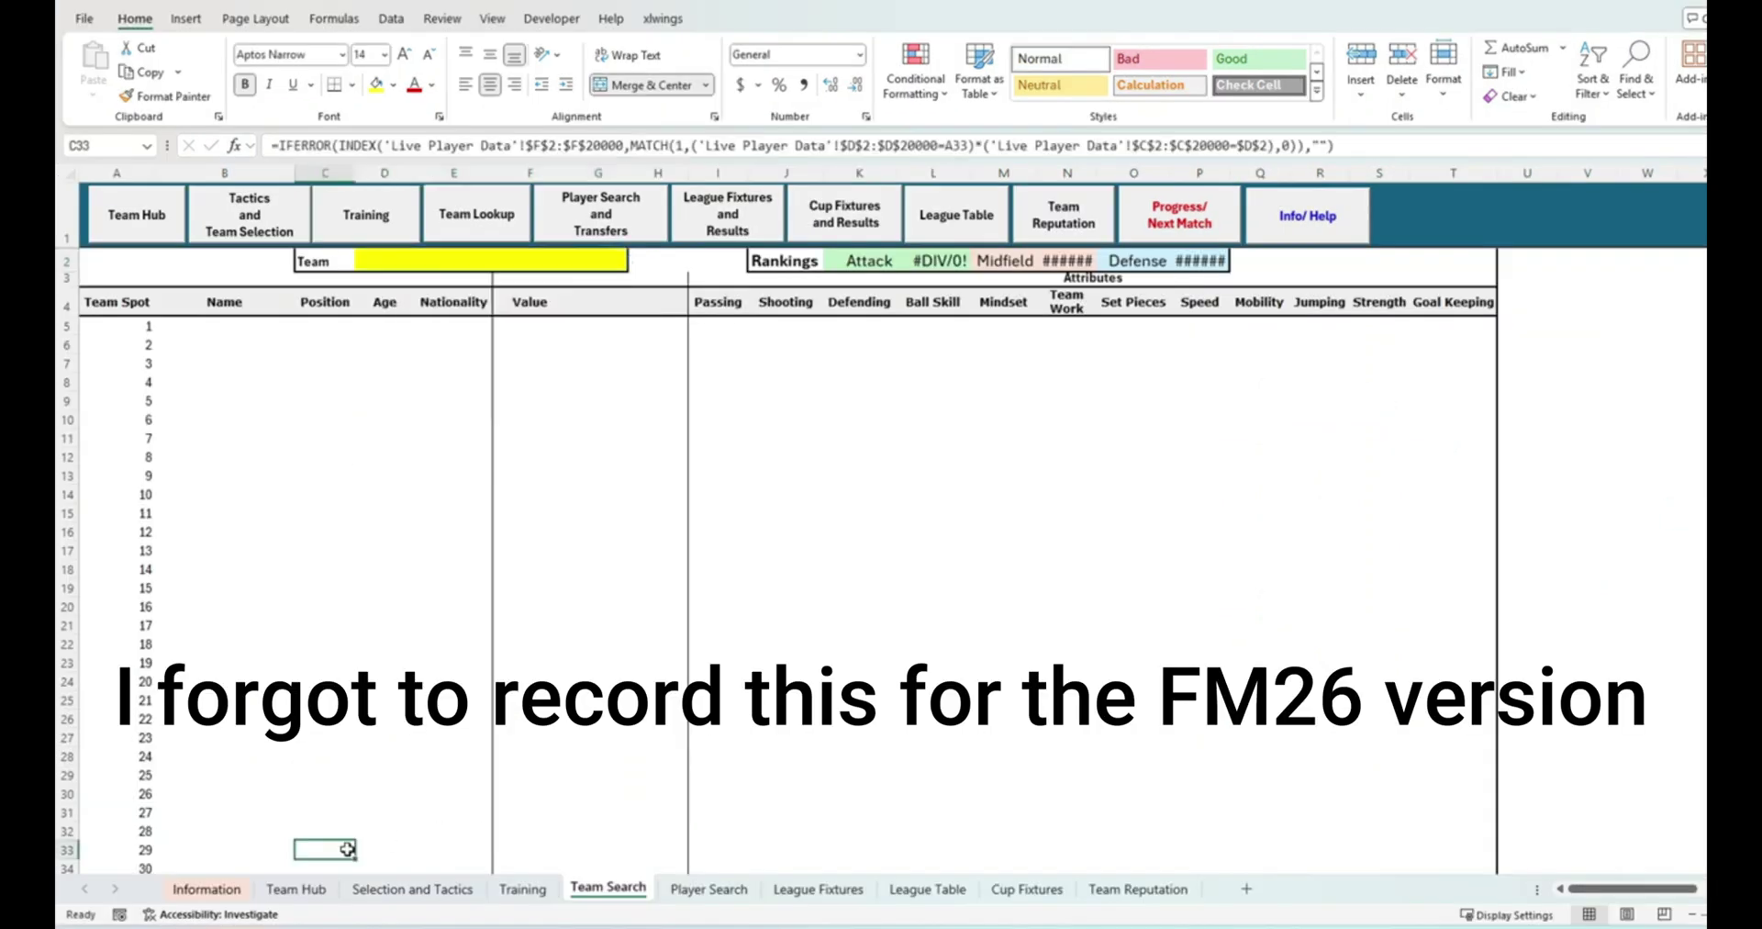
pyautogui.click(253, 496)
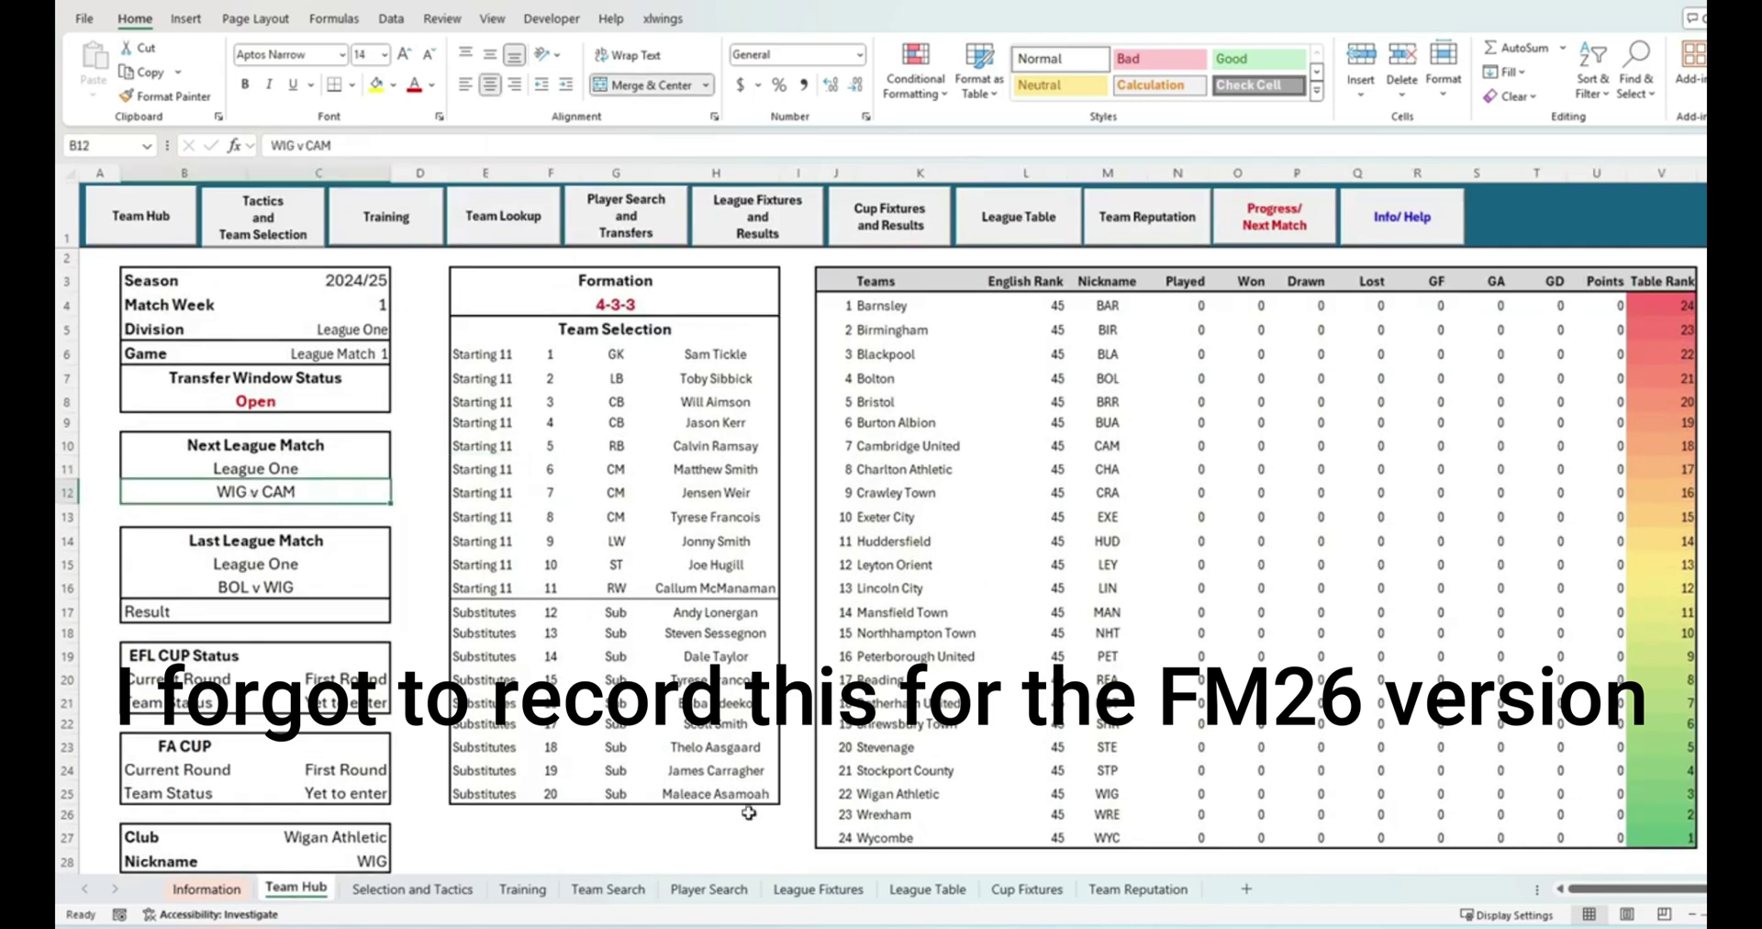
pyautogui.click(608, 889)
pyautogui.click(481, 263)
pyautogui.write('ca')
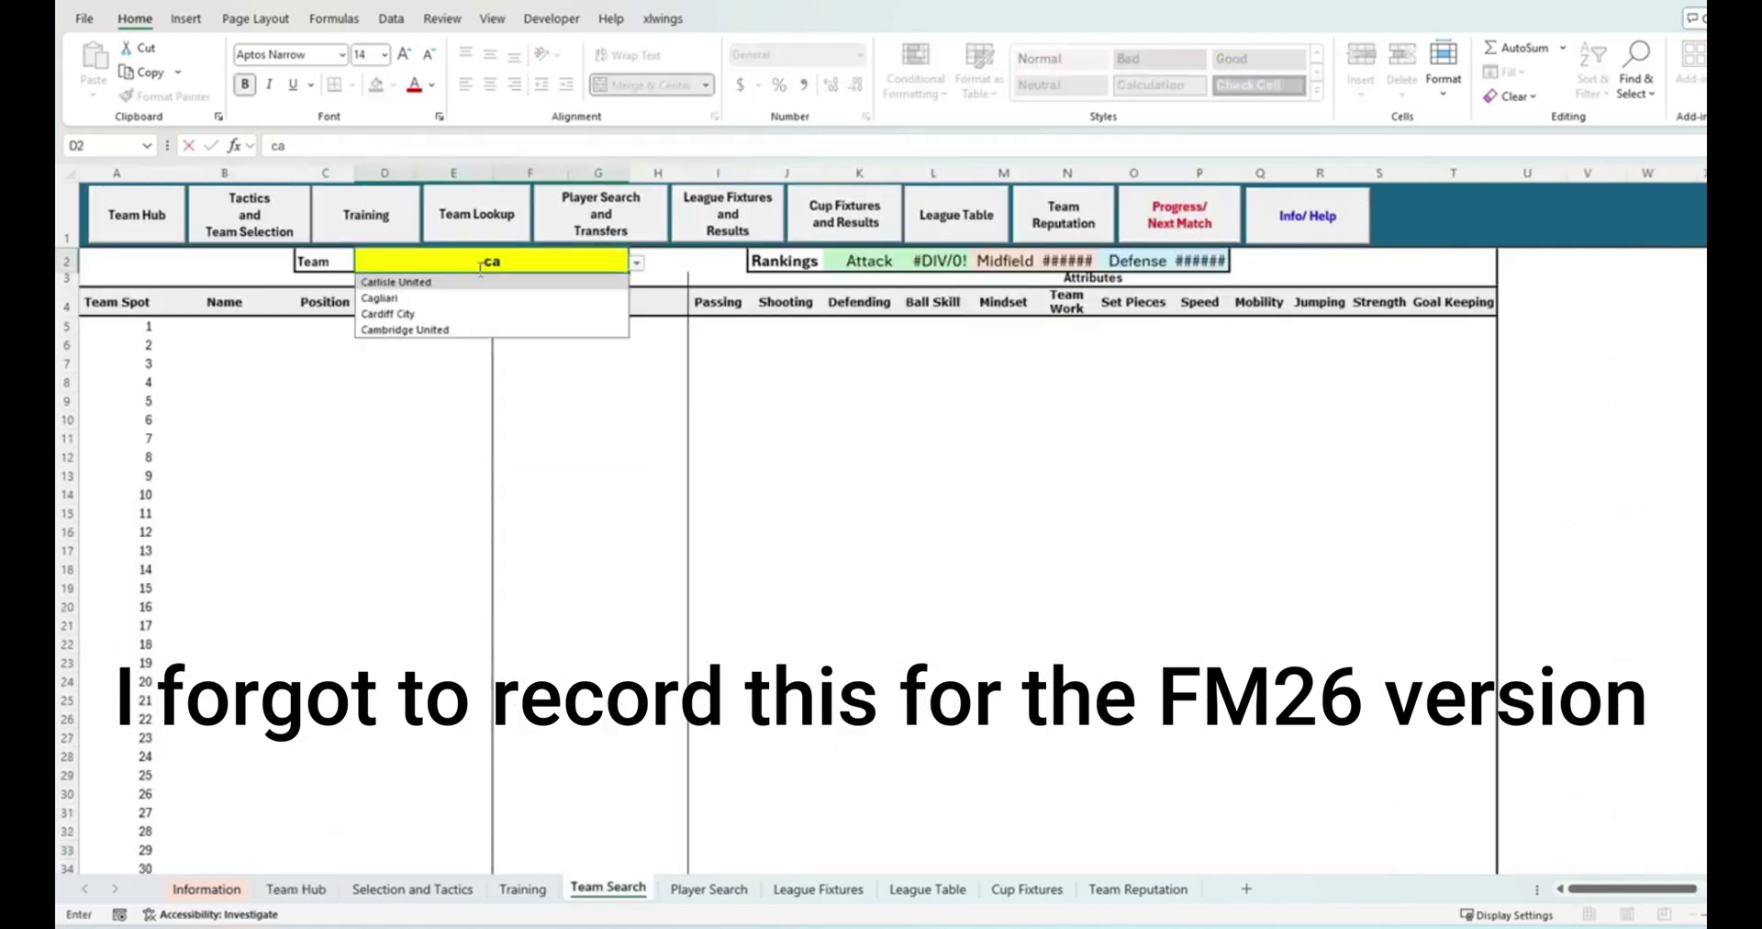
pyautogui.press('Return')
pyautogui.click(481, 266)
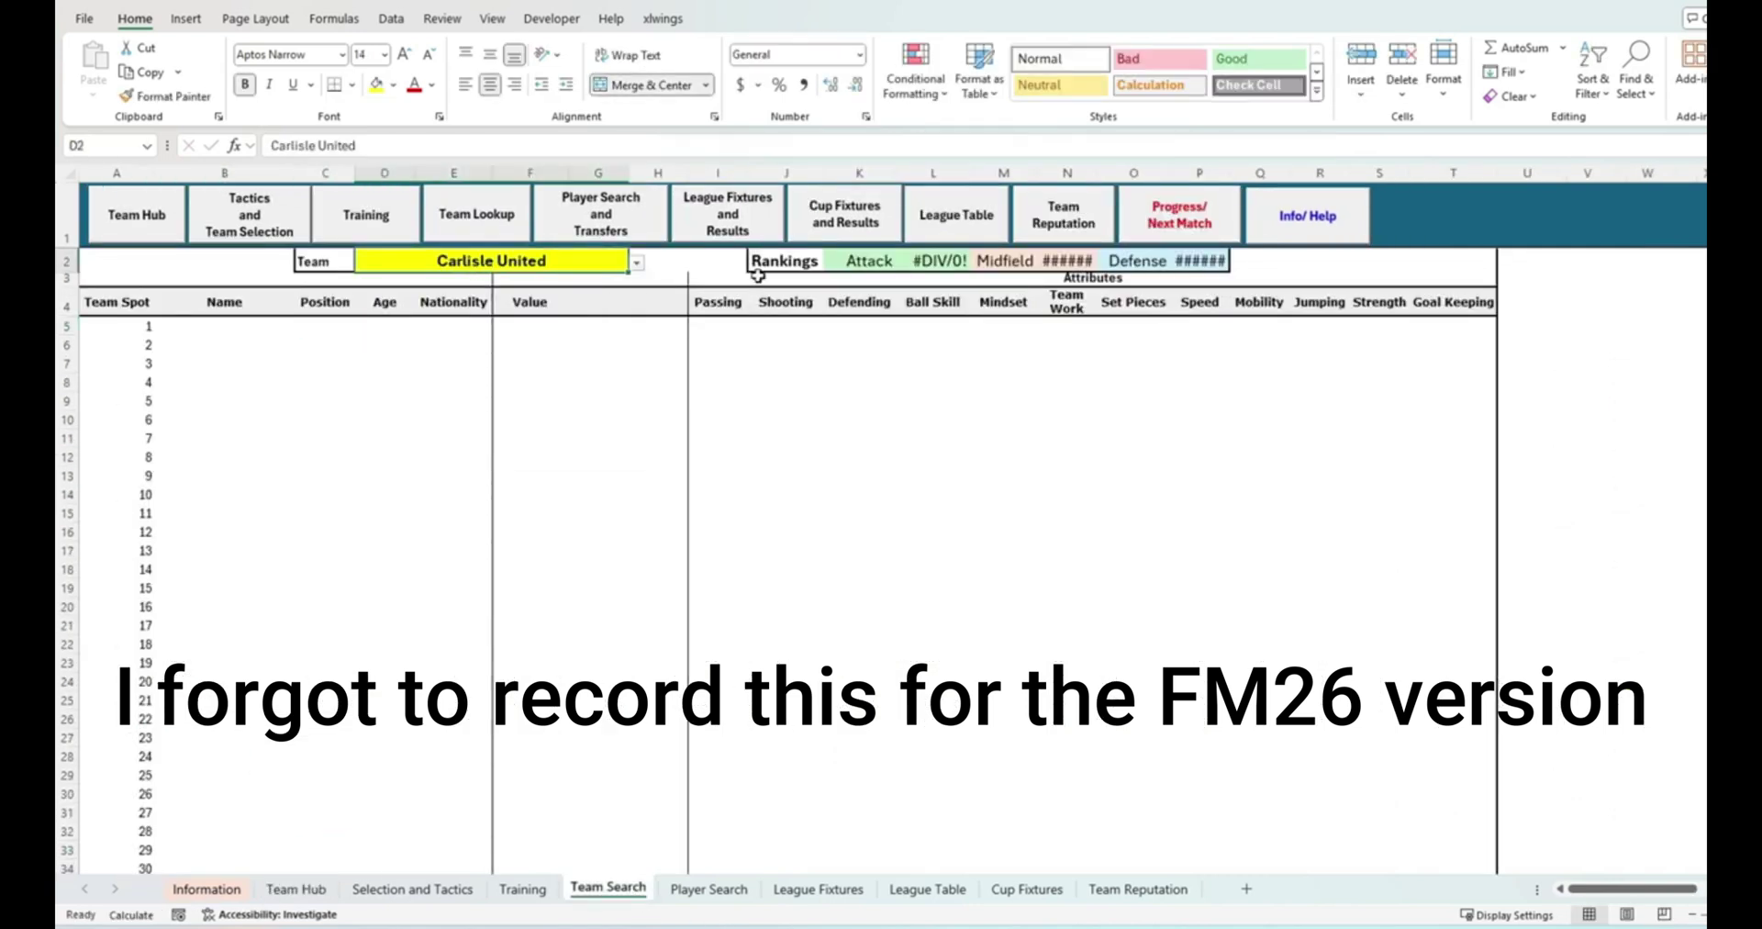
pyautogui.click(638, 263)
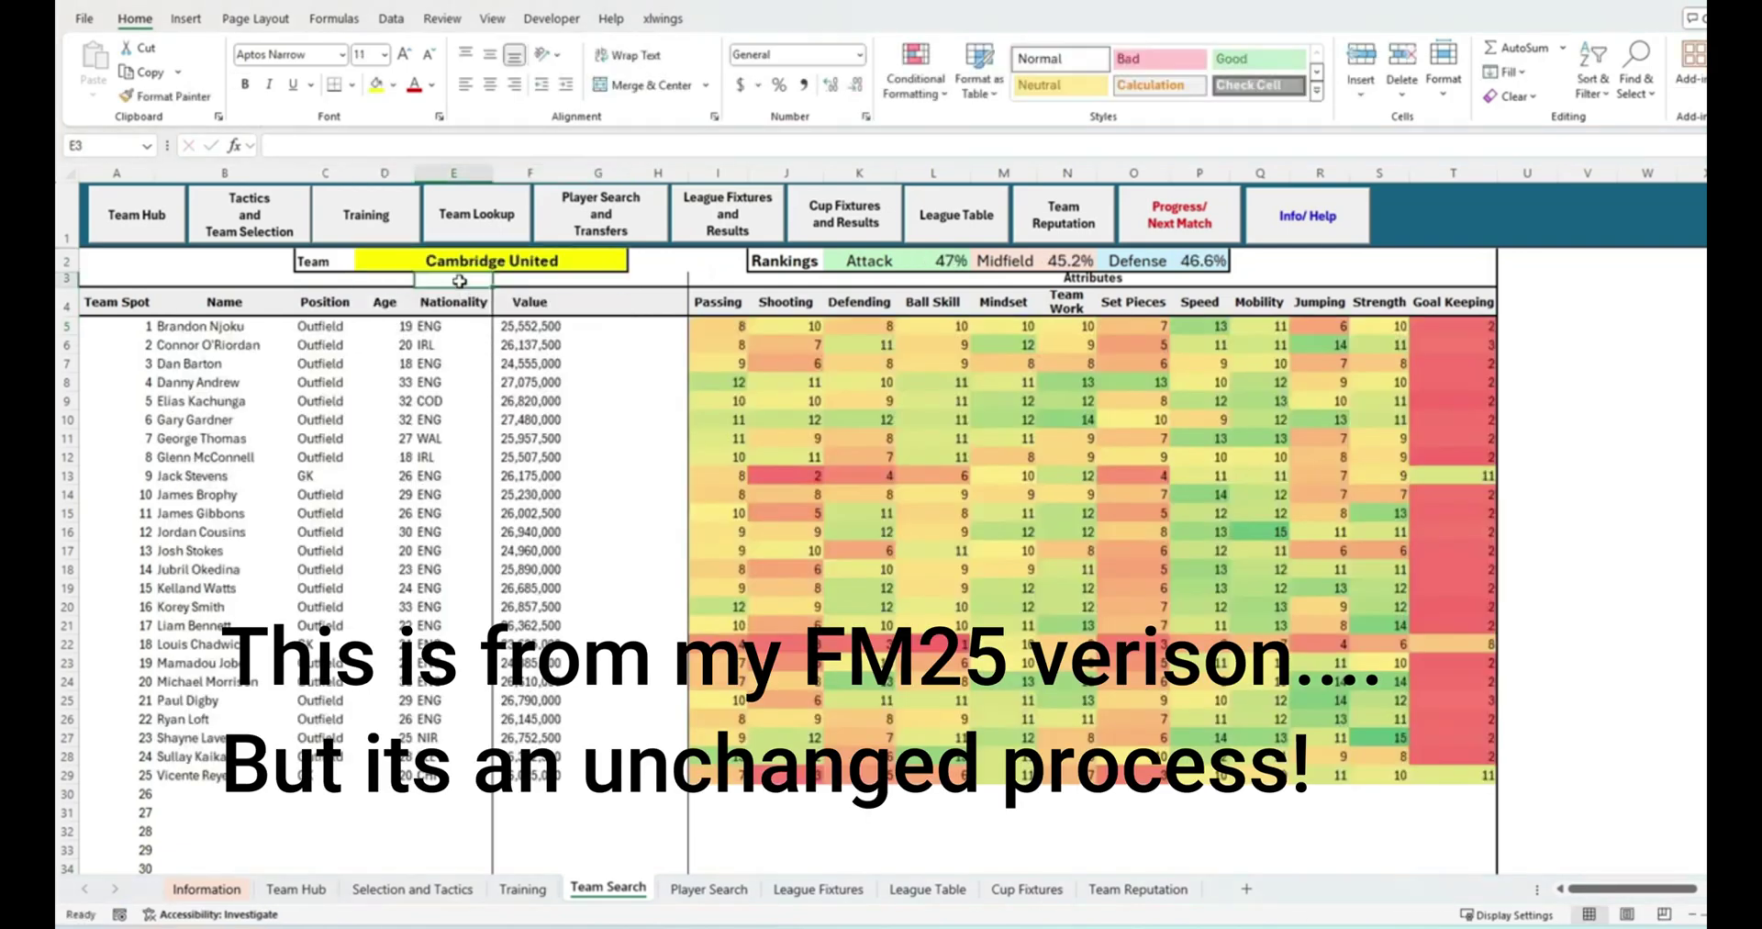
pyautogui.moveTo(863, 261); pyautogui.dragTo(1221, 261)
pyautogui.hotkey('ctrl', 'c')
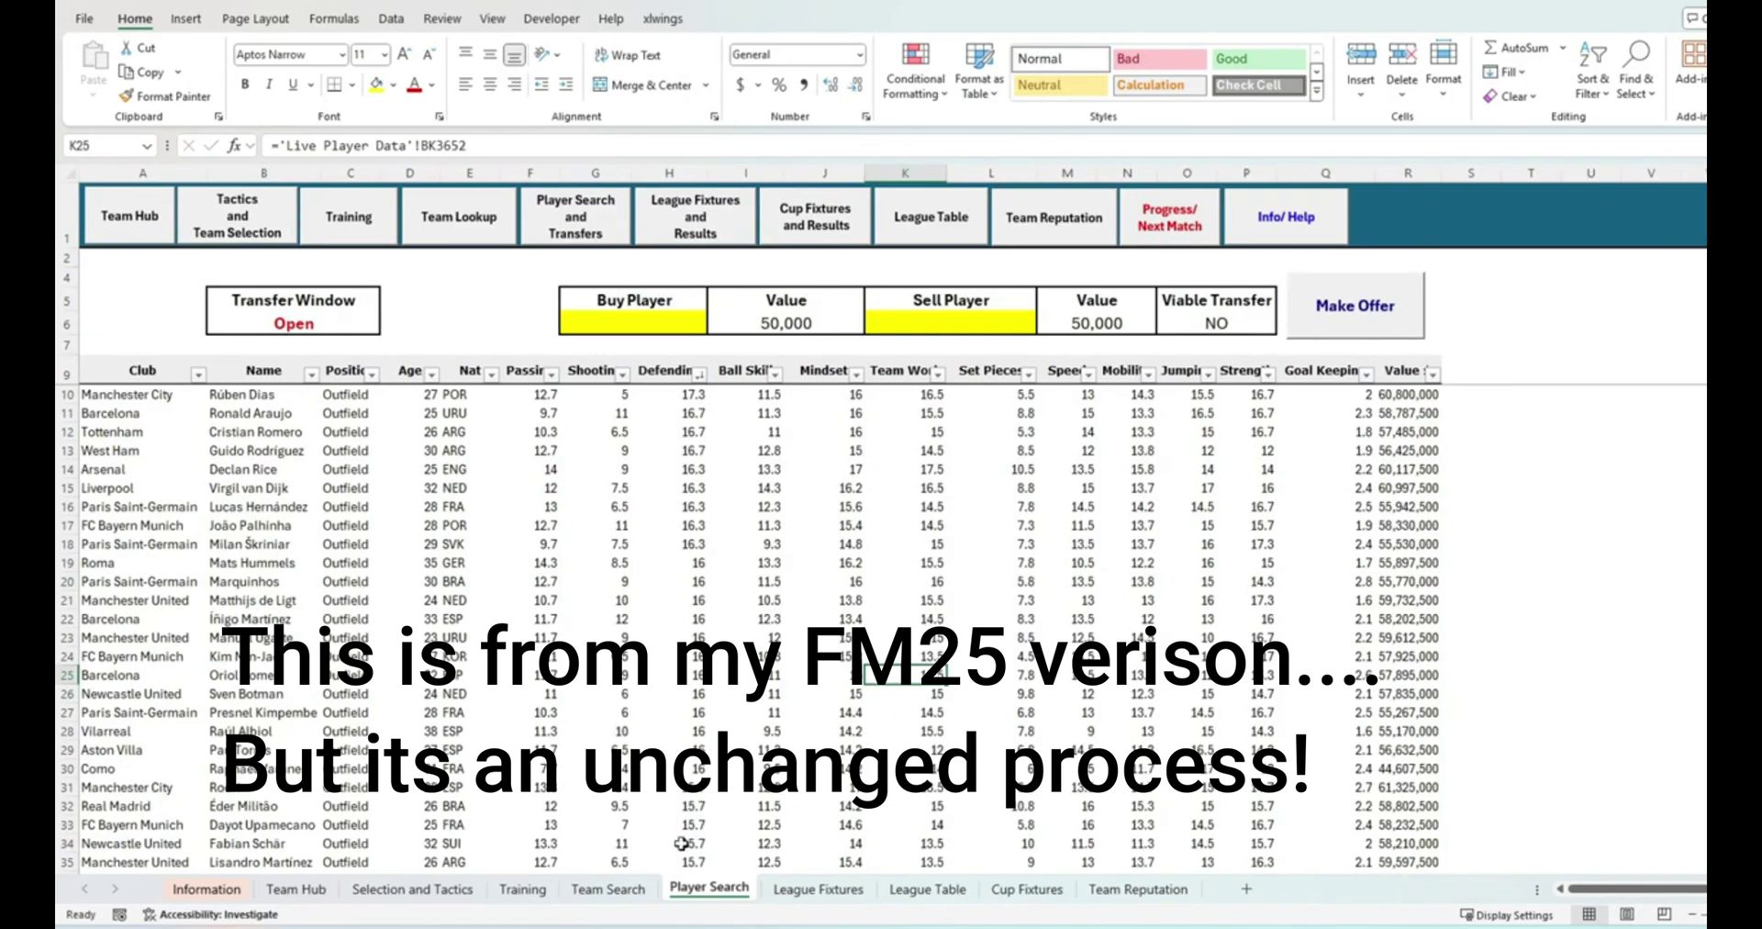
# Step: Round Wigan's Attack, Mid and Defense totals to one decimal: 53.9%, 55.3%, 54.8%
pyautogui.click(354, 892)
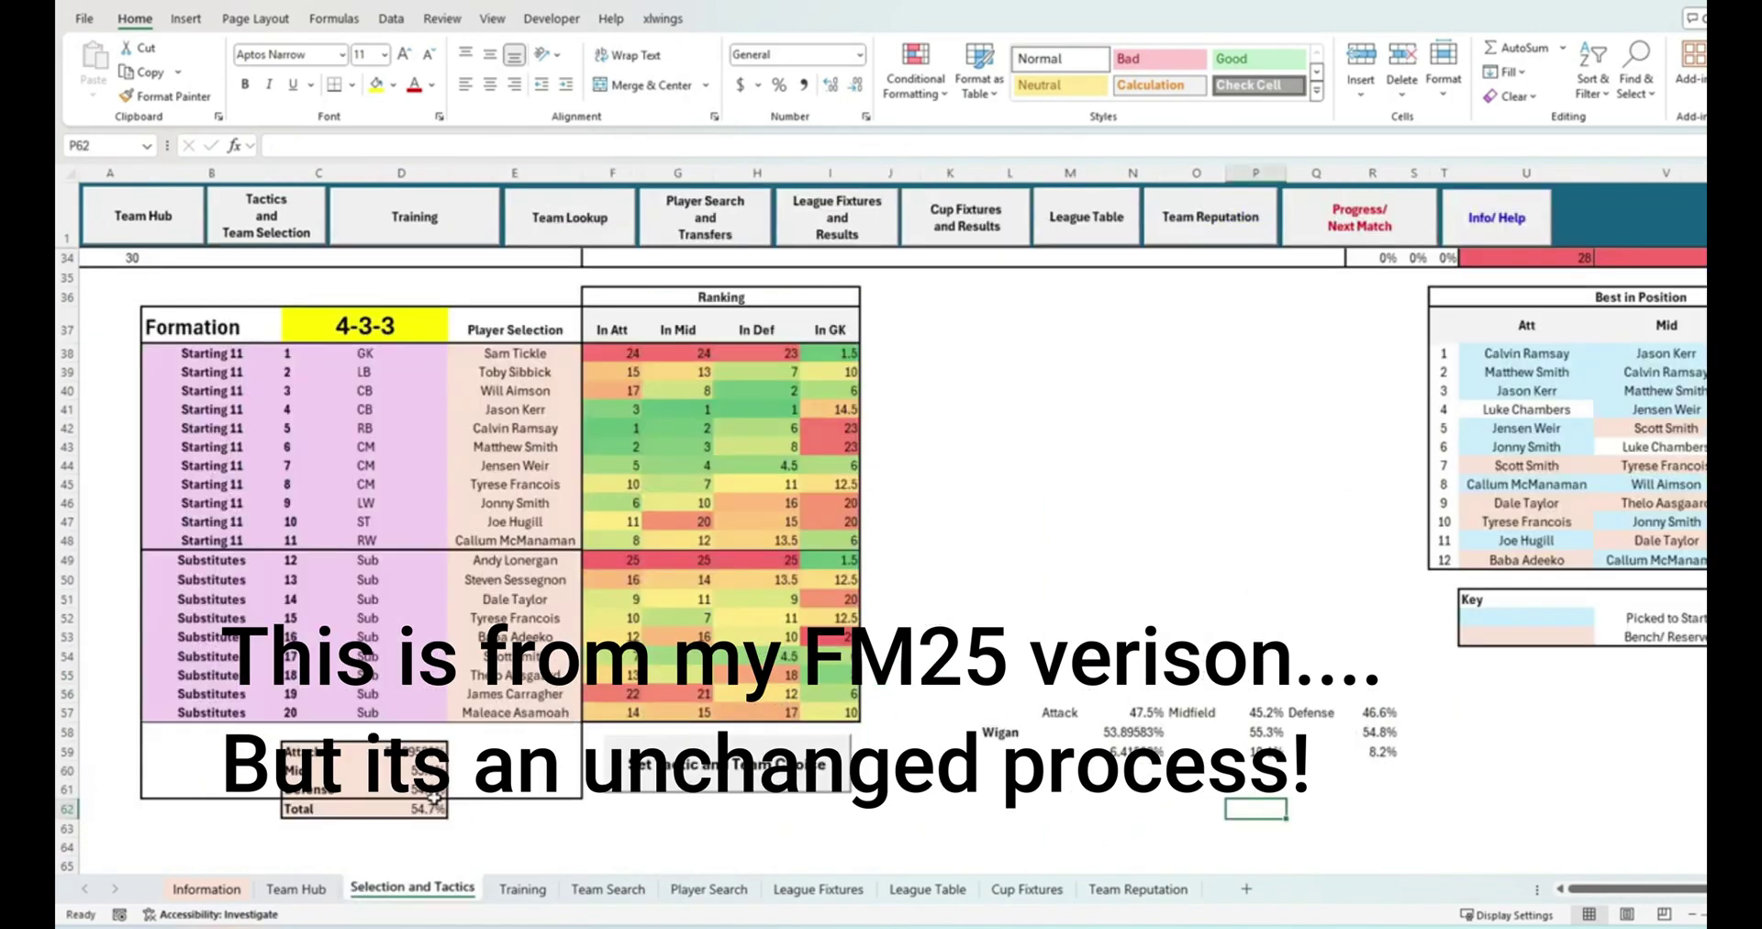
pyautogui.moveTo(407, 753); pyautogui.dragTo(409, 790)
pyautogui.click(857, 87)
pyautogui.click(857, 86)
pyautogui.click(857, 86)
pyautogui.click(857, 87)
pyautogui.click(785, 561)
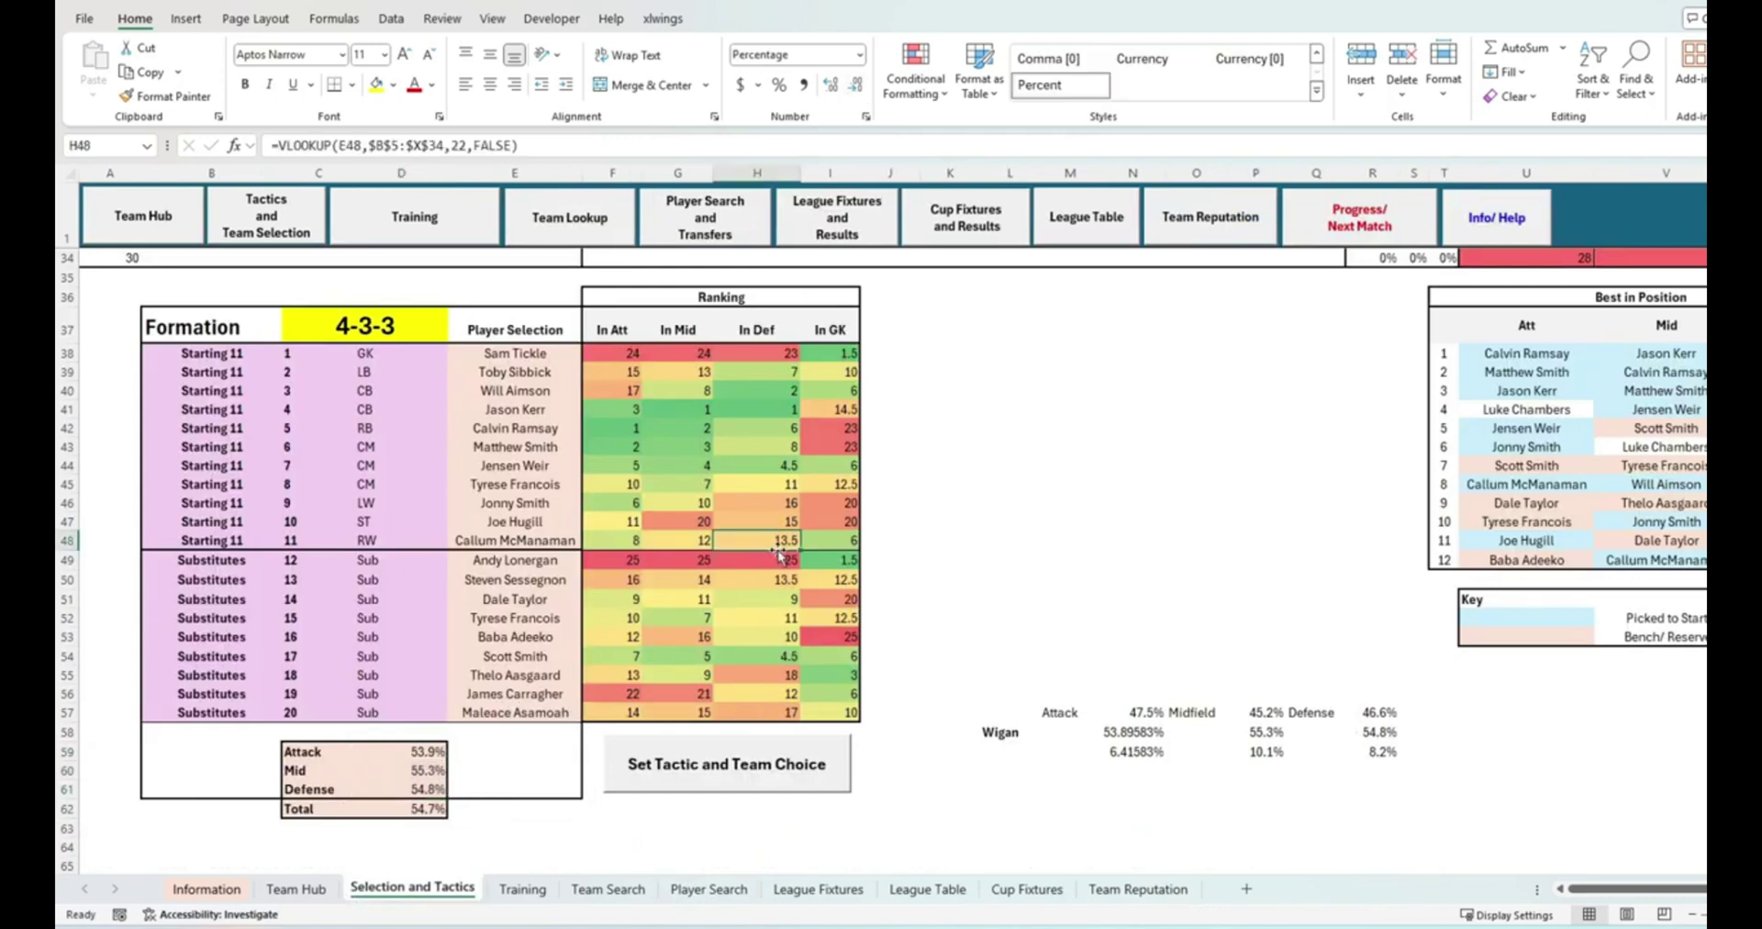
pyautogui.click(536, 714)
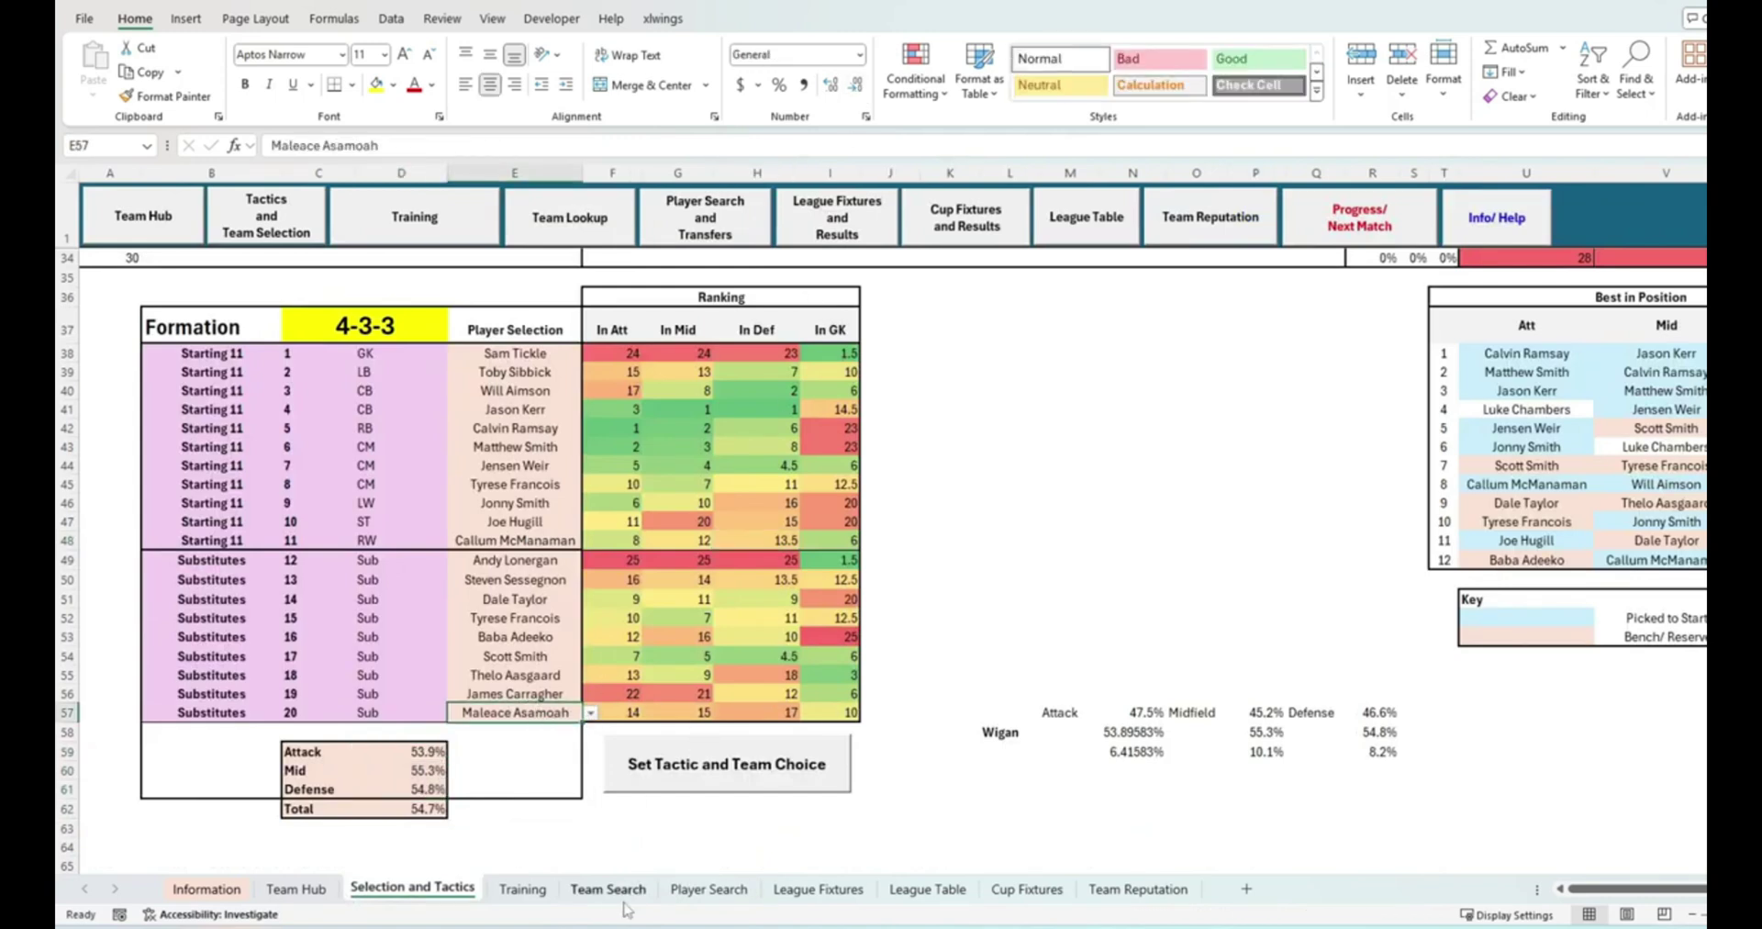
# Step: Set Maleace Asamoah as the player to sell
pyautogui.scroll(5, 1039, 544)
pyautogui.scroll(-6, 1039, 543)
pyautogui.click(954, 320)
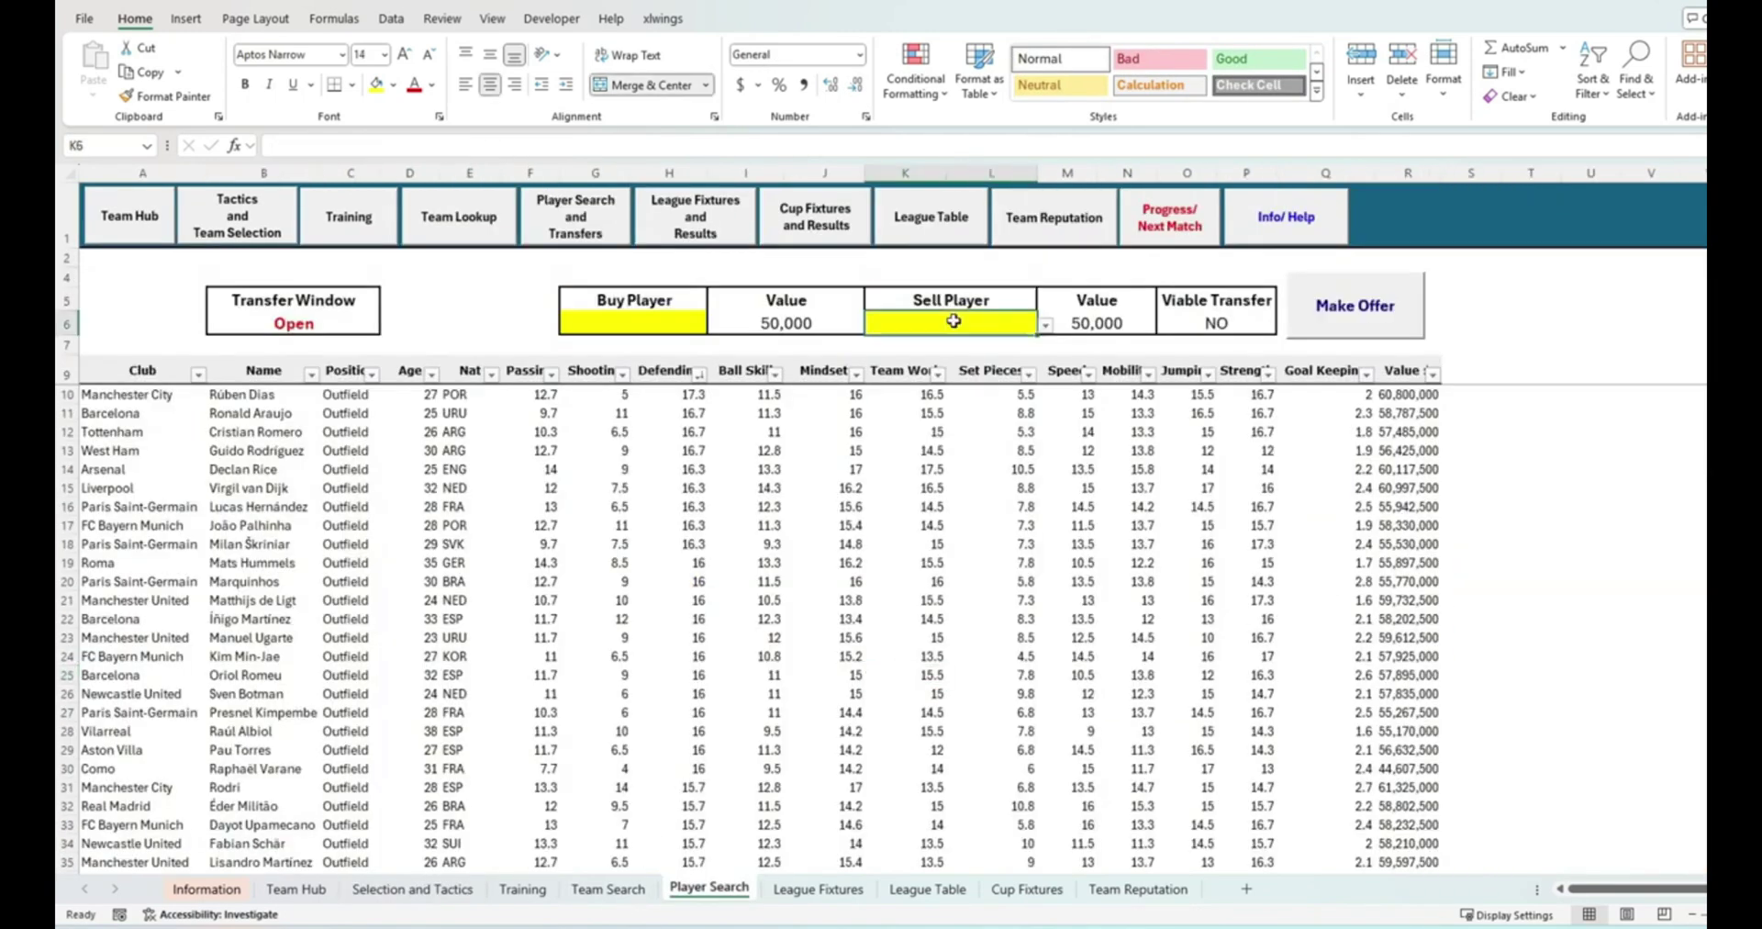
pyautogui.hotkey('ctrl', 'v')
pyautogui.press('Return')
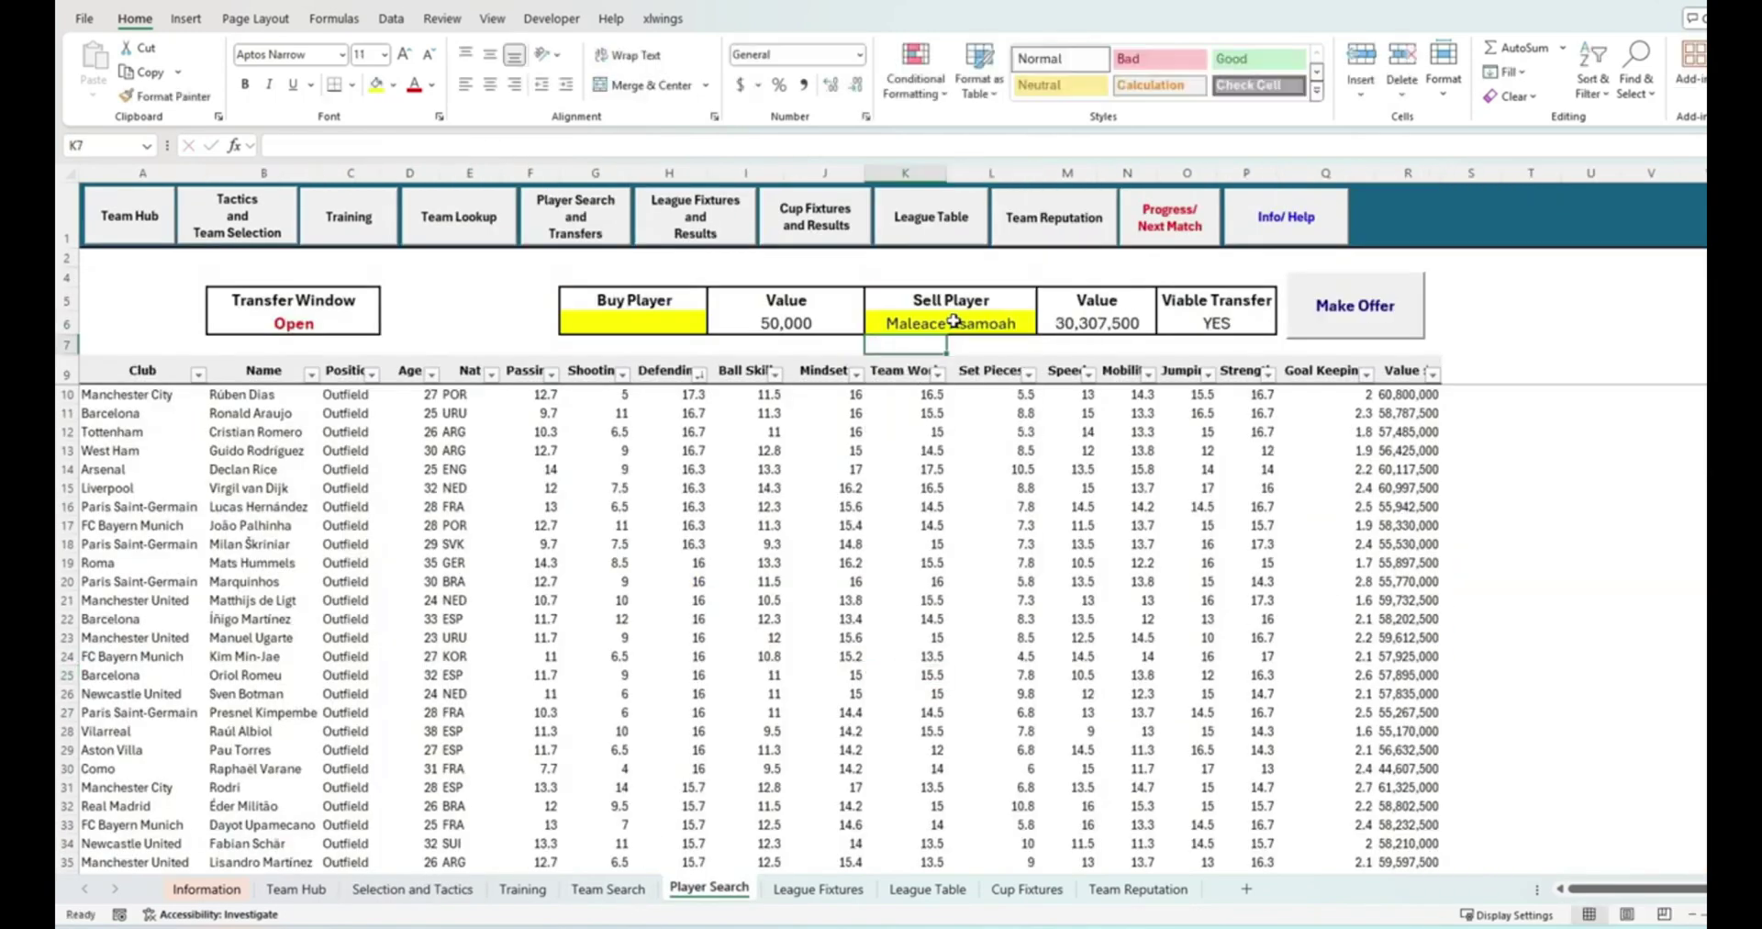
# Step: Filter the player list to Value at most 30,307,500
pyautogui.click(1432, 373)
pyautogui.moveTo(1322, 566)
pyautogui.click(1535, 706)
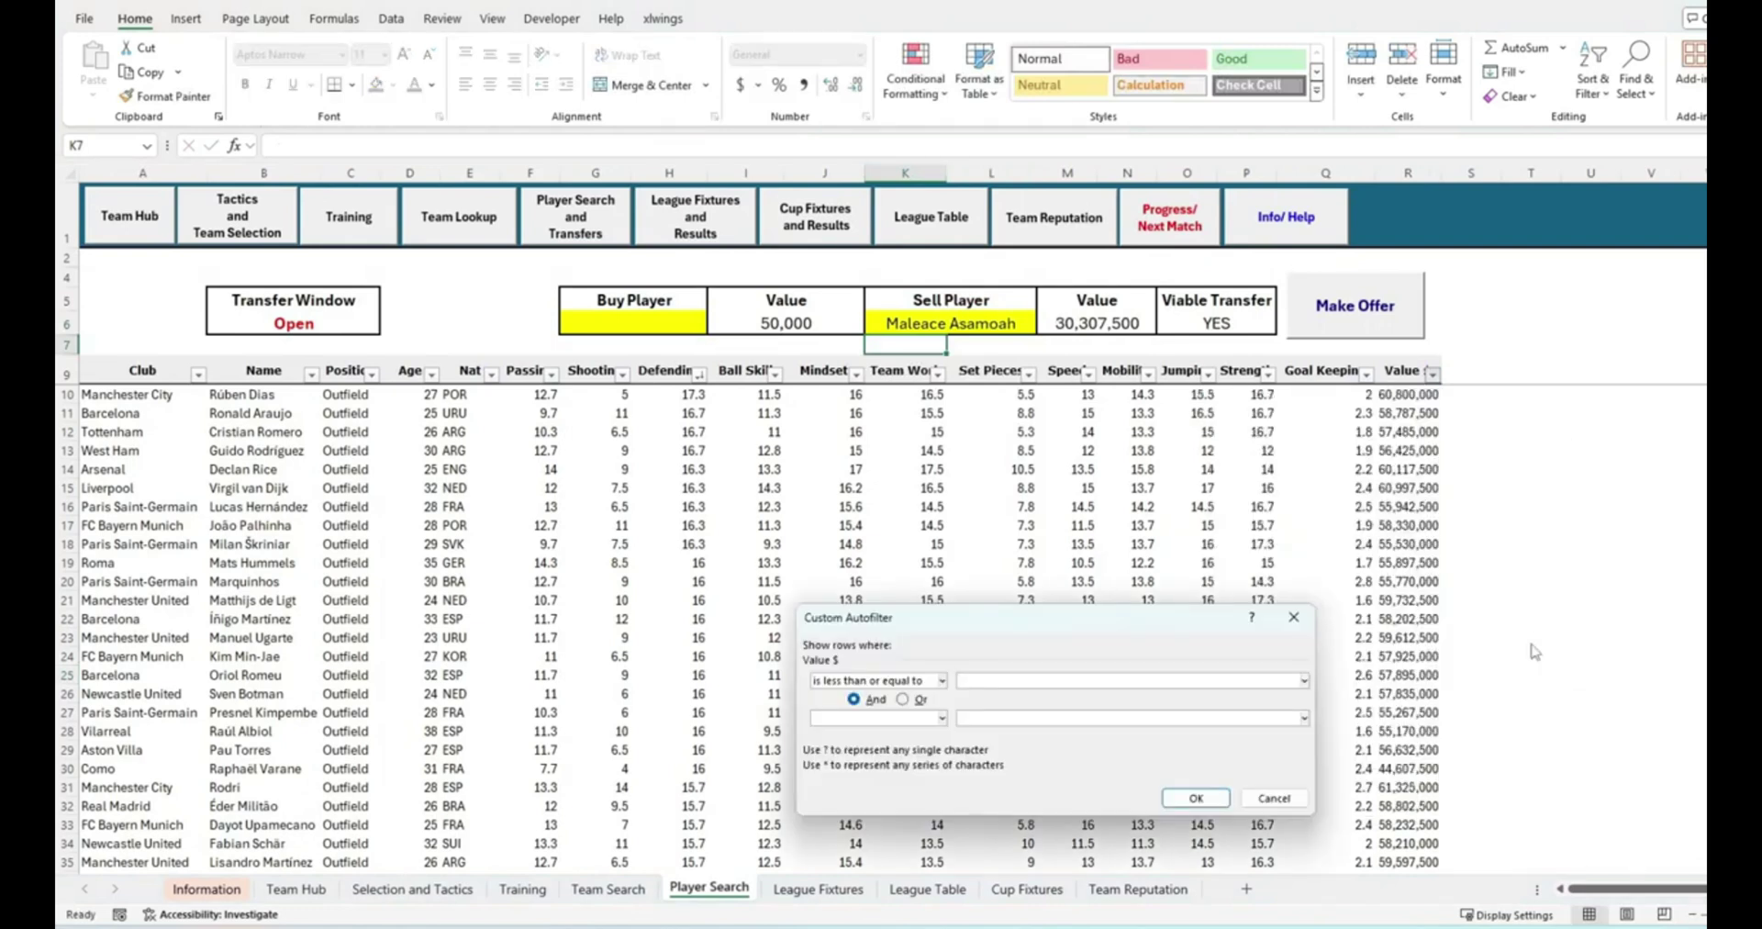
pyautogui.write('30,307,500')
pyautogui.press('Return')
# Step: Sort by Shooting, largest first, and keep only players with Shooting of 12 or more
pyautogui.click(622, 372)
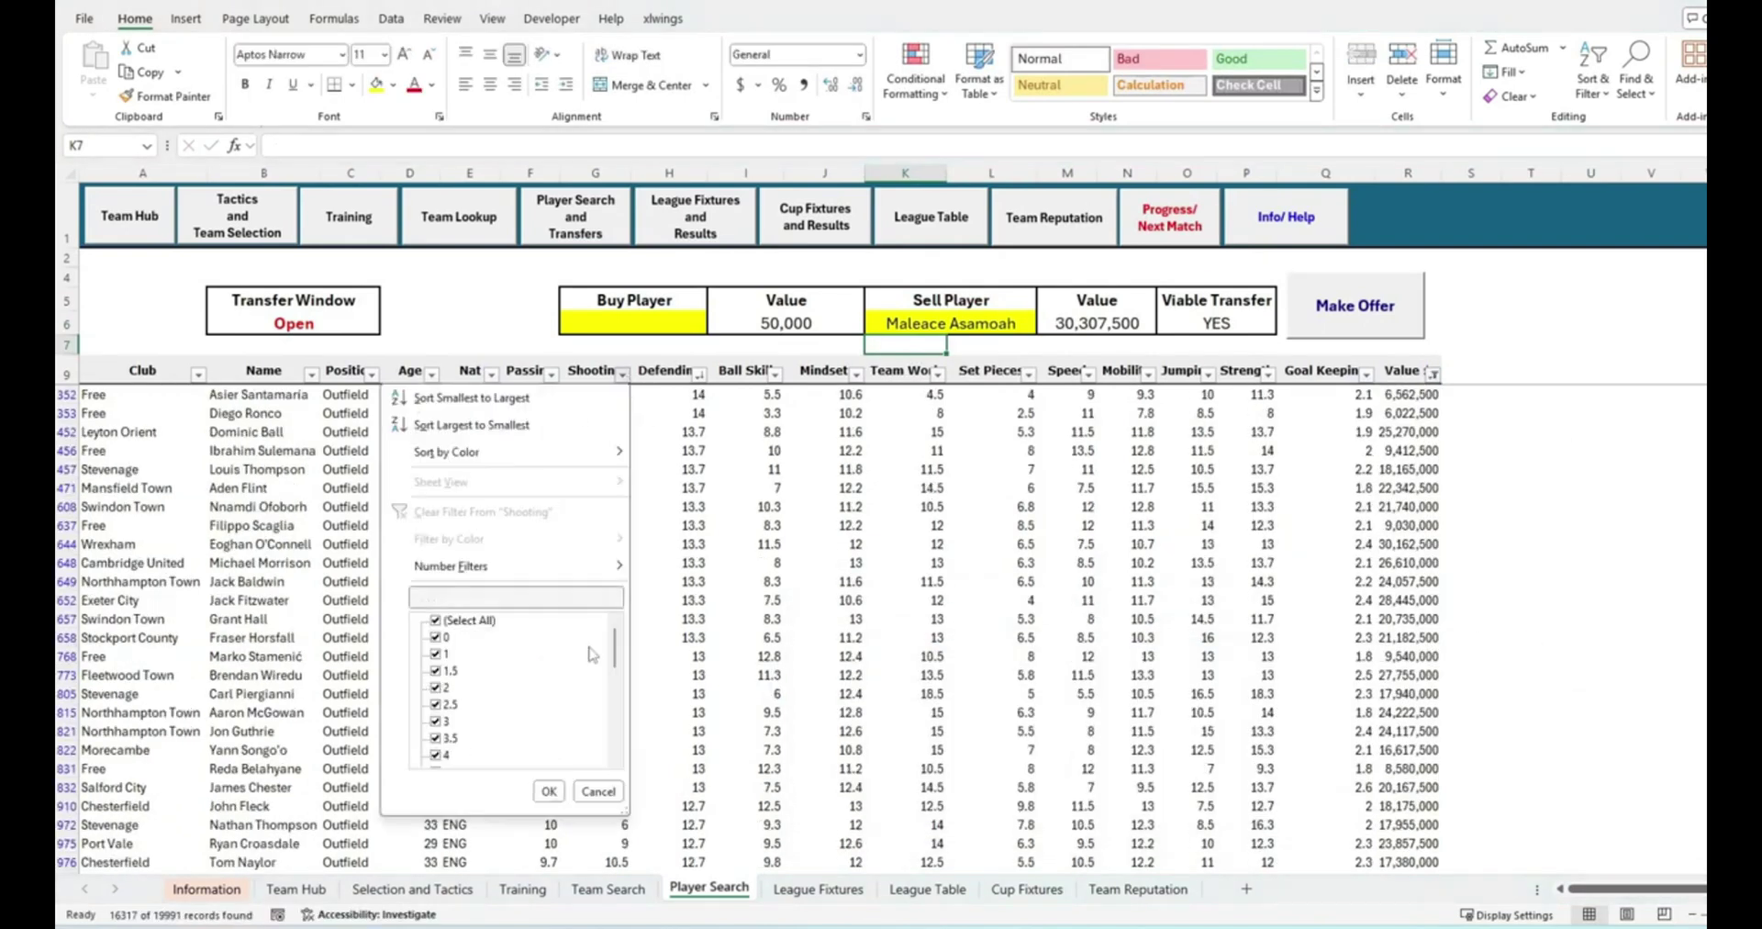
pyautogui.click(548, 427)
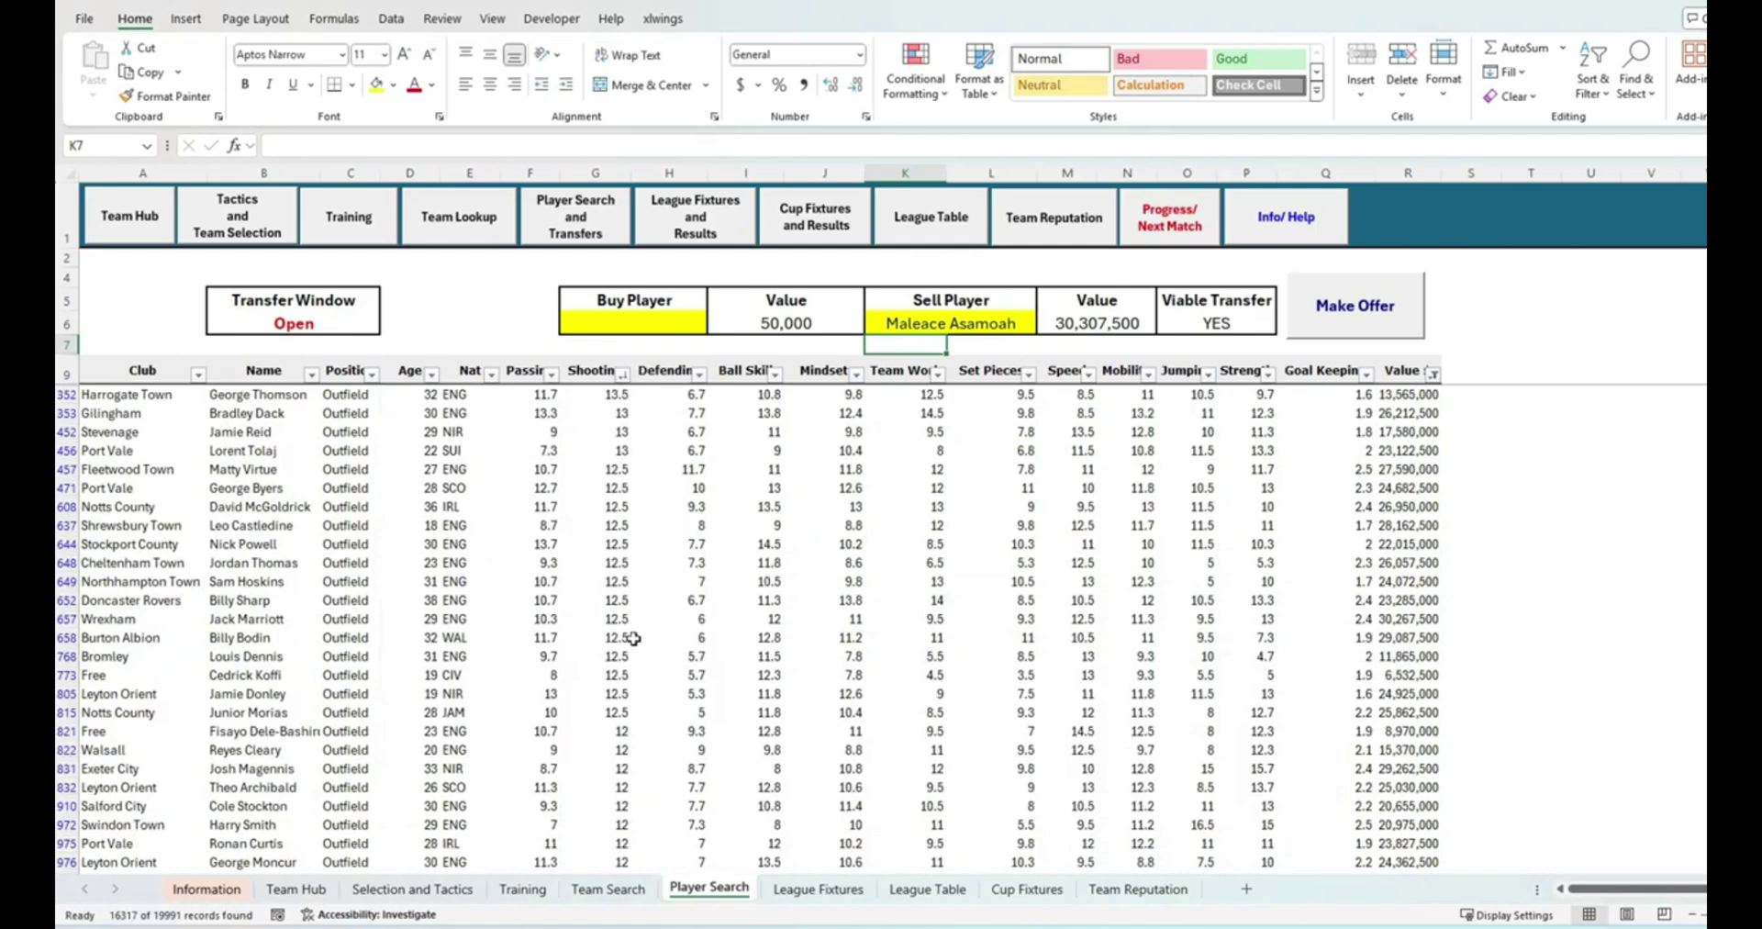
pyautogui.click(622, 377)
pyautogui.moveTo(477, 567)
pyautogui.click(732, 650)
pyautogui.write('12')
pyautogui.press('Return')
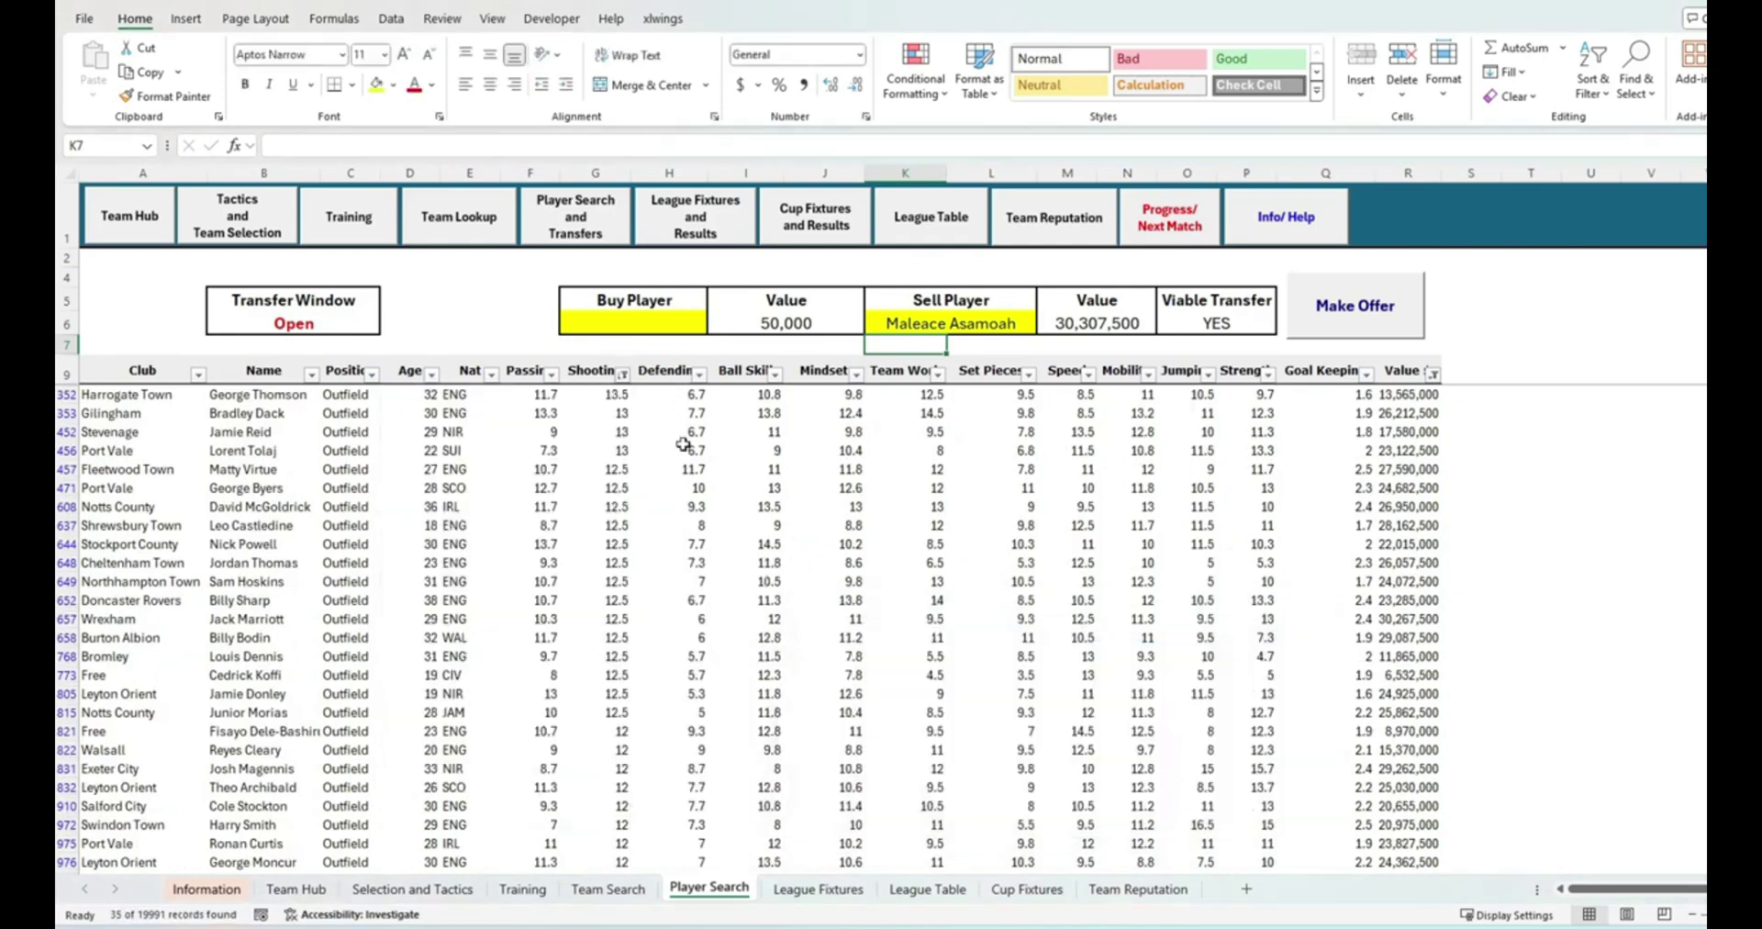
pyautogui.click(684, 447)
# Step: Sort the filtered players by Speed, largest first
pyautogui.click(543, 395)
pyautogui.click(1087, 374)
pyautogui.click(918, 415)
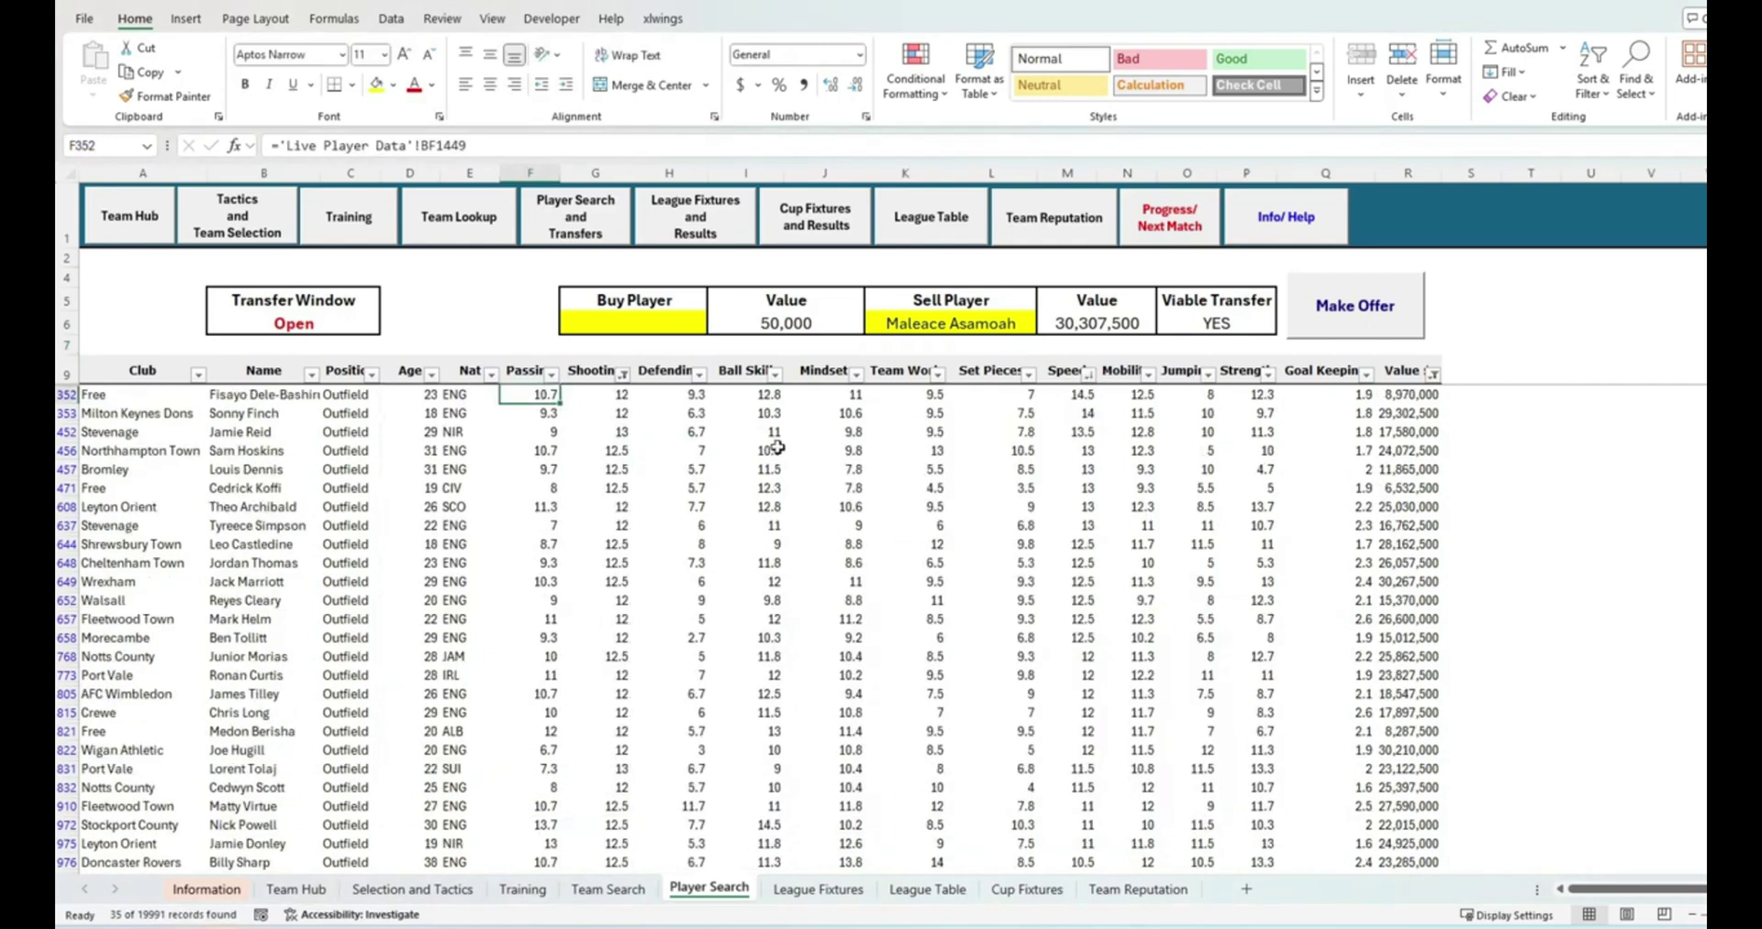
# Step: Enter the attribute total =SUM(F352:P352) in column T for the first player
pyautogui.click(1502, 395)
pyautogui.write('=sum(')
pyautogui.press('Left')
pyautogui.press('Left')
pyautogui.press('Left')
pyautogui.press('Left')
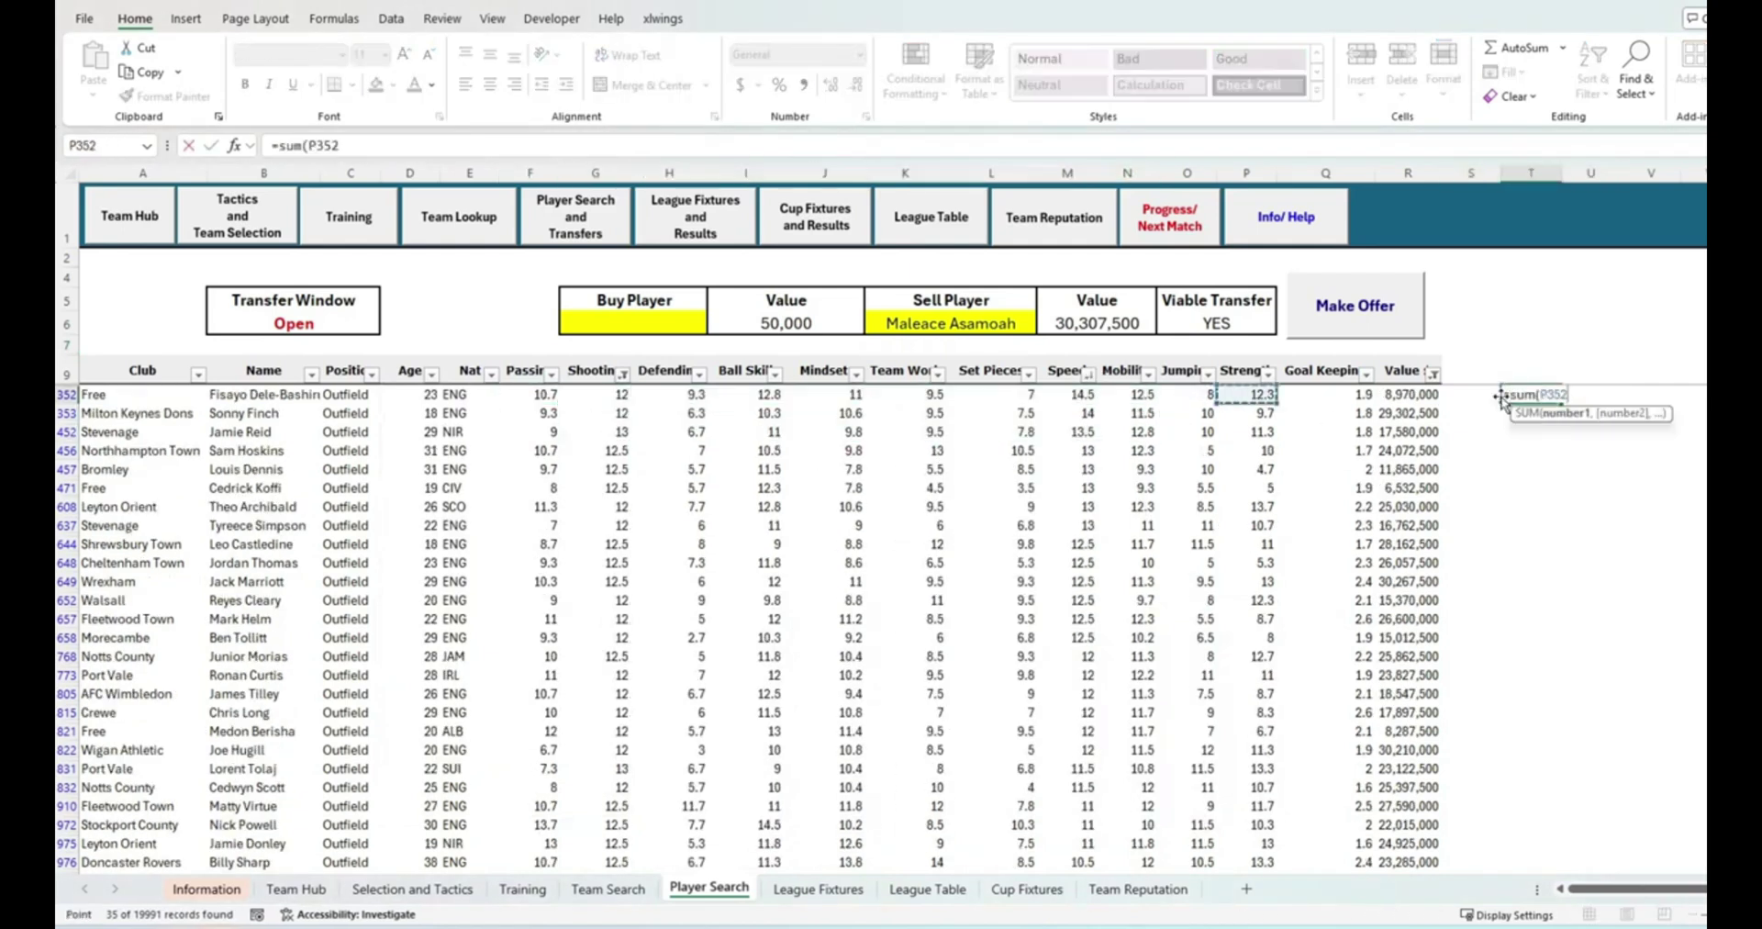
pyautogui.hotkey('shift', 'Left')
pyautogui.hotkey('shift', 'Left')
pyautogui.hotkey('shift', 'Left')
pyautogui.hotkey('shift', 'Left')
pyautogui.hotkey('shift', 'Left')
pyautogui.hotkey('shift', 'Left')
pyautogui.hotkey('shift', 'Left')
pyautogui.hotkey('shift', 'Left')
pyautogui.hotkey('shift', 'Left')
pyautogui.hotkey('shift', 'Left')
pyautogui.write('_')
pyautogui.hotkey('ctrl', 'Return')
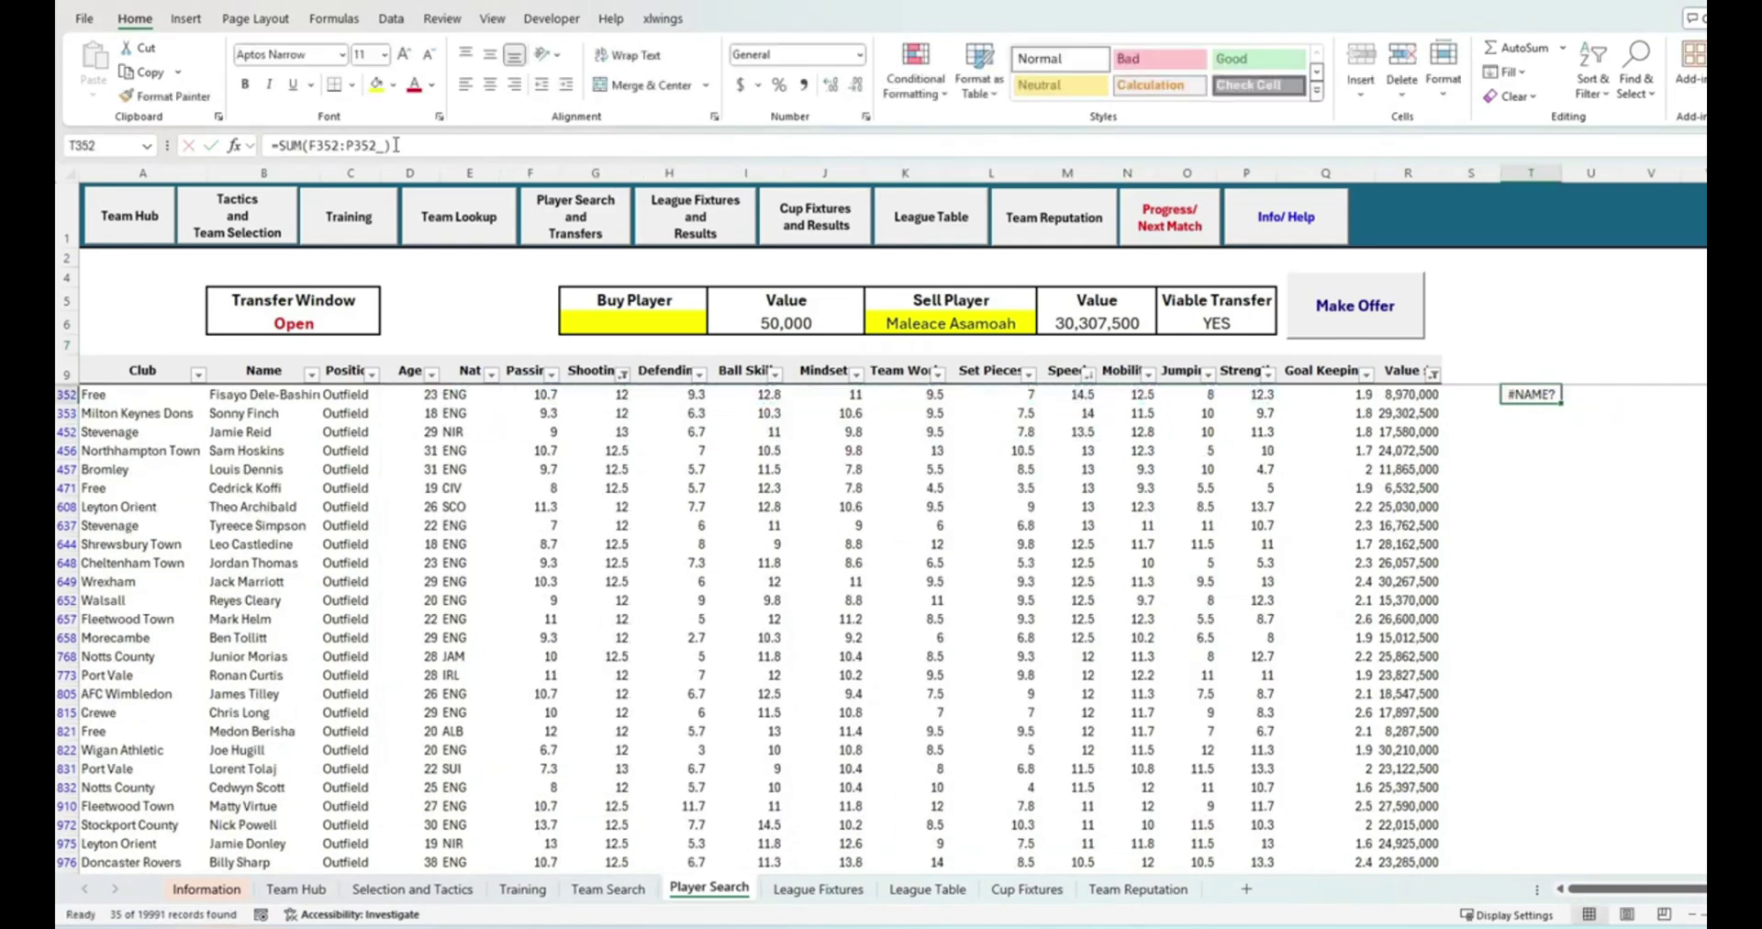
pyautogui.click(386, 145)
pyautogui.press('BackSpace')
pyautogui.hotkey('ctrl', 'Return')
# Step: Copy the total formula down column T for the listed players
pyautogui.hotkey('ctrl', 'c')
pyautogui.press('Down')
pyautogui.hotkey('ctrl', 'v')
pyautogui.press('Down')
pyautogui.hotkey('ctrl', 'v')
pyautogui.press('Down')
pyautogui.hotkey('ctrl', 'v')
pyautogui.press('Down')
pyautogui.hotkey('ctrl', 'v')
pyautogui.press('Down')
pyautogui.hotkey('ctrl', 'v')
pyautogui.press('Down')
pyautogui.hotkey('ctrl', 'v')
pyautogui.press('Down')
pyautogui.hotkey('ctrl', 'v')
pyautogui.press('Down')
pyautogui.hotkey('ctrl', 'v')
pyautogui.press('Down')
pyautogui.hotkey('ctrl', 'v')
pyautogui.press('Down')
pyautogui.hotkey('ctrl', 'v')
pyautogui.press('Down')
pyautogui.hotkey('ctrl', 'v')
pyautogui.press('Down')
pyautogui.hotkey('ctrl', 'v')
pyautogui.press('Down')
pyautogui.hotkey('ctrl', 'v')
pyautogui.press('Down')
pyautogui.hotkey('ctrl', 'v')
pyautogui.press('Down')
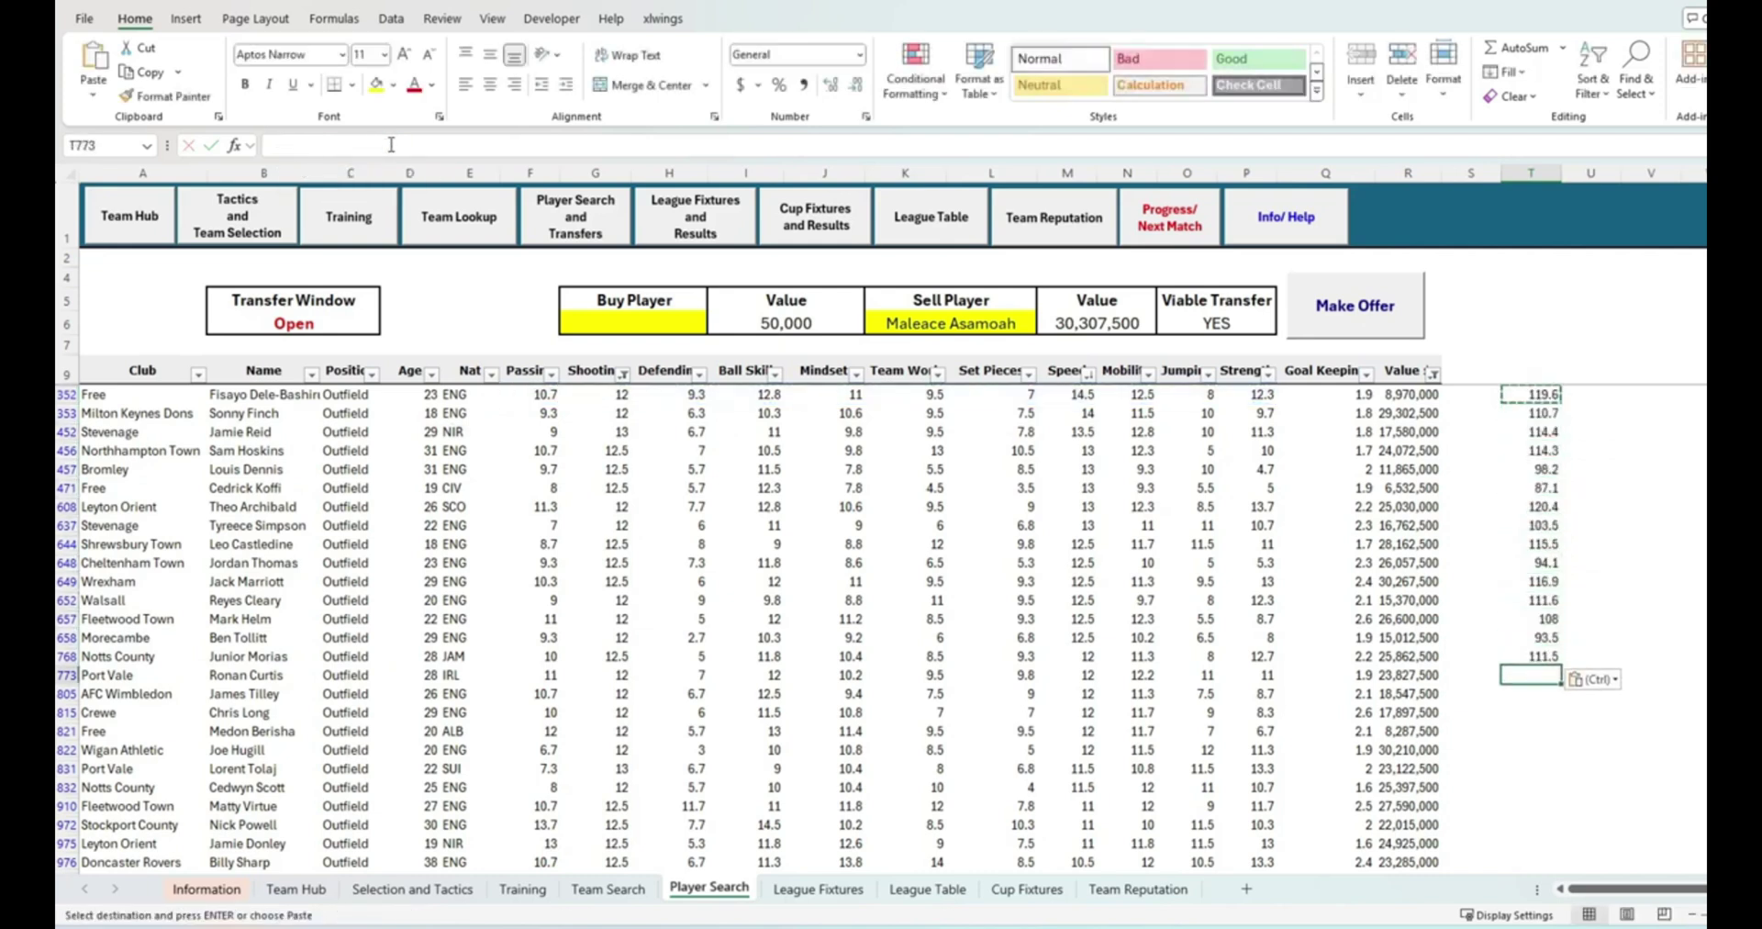
pyautogui.hotkey('ctrl', 'v')
pyautogui.press('F2')
pyautogui.press('Escape')
pyautogui.press('Up')
# Step: Check the total formulas for several players, including Leo Castledine's
pyautogui.press('Down')
pyautogui.press('F2')
pyautogui.press('Escape')
pyautogui.press('Up')
pyautogui.press('Up')
pyautogui.press('Up')
pyautogui.press('Up')
pyautogui.press('Up')
pyautogui.press('Up')
pyautogui.press('Up')
pyautogui.press('Up')
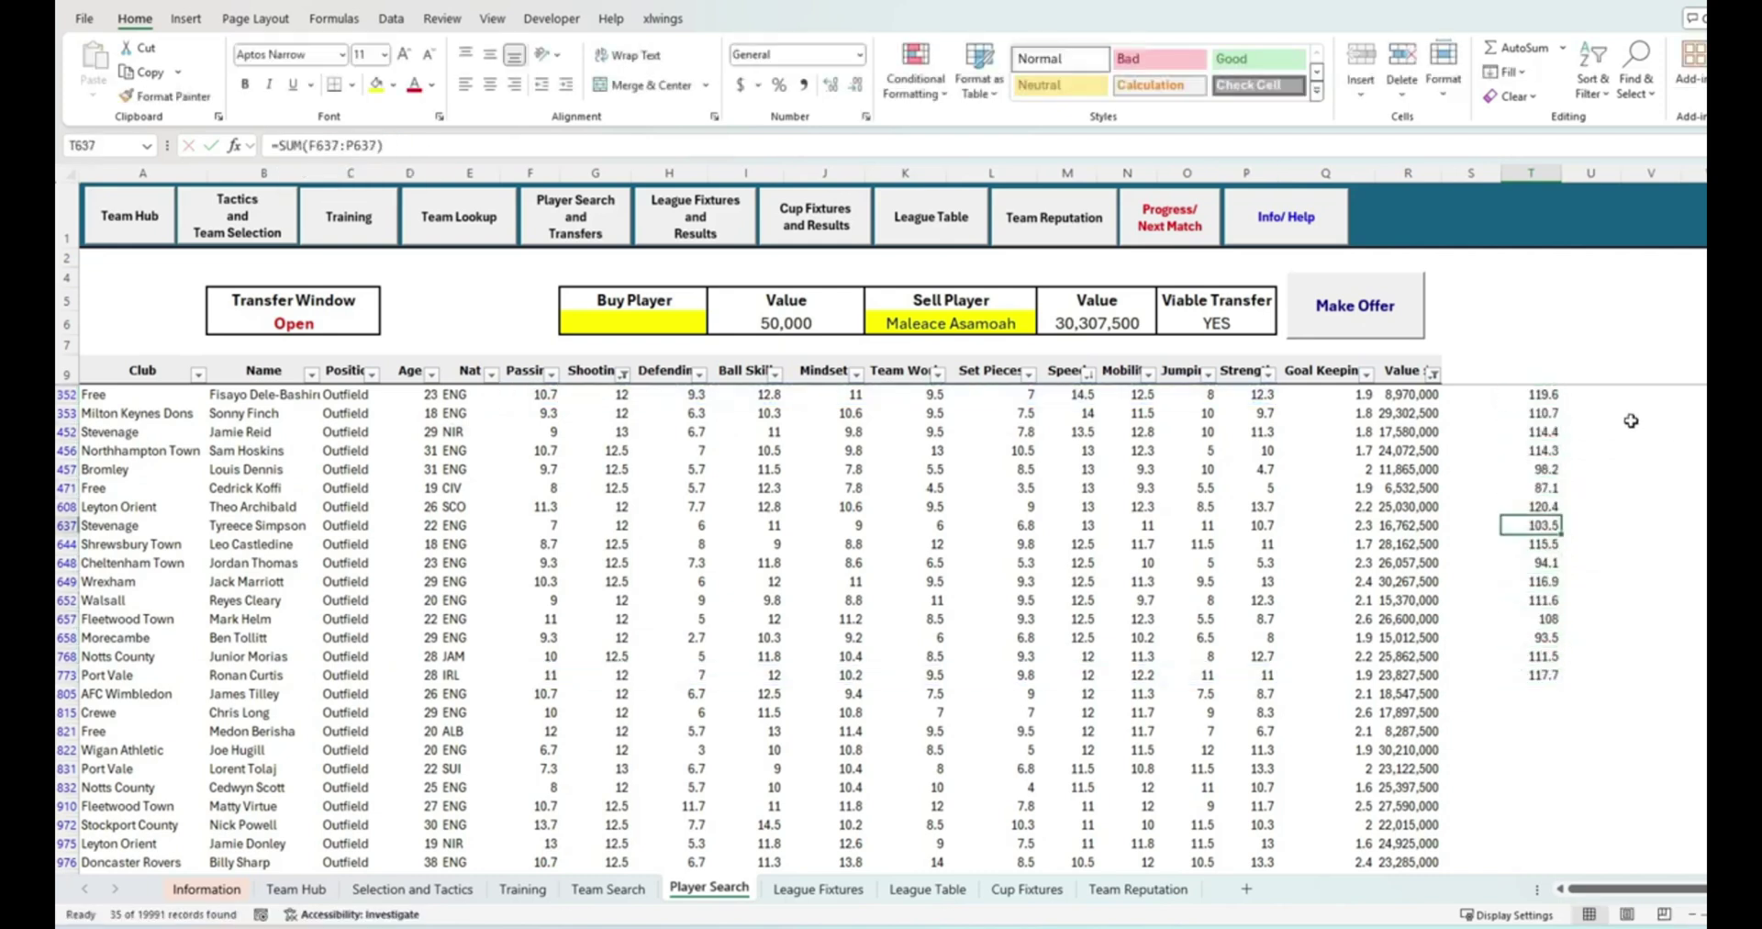
pyautogui.press('Up')
pyautogui.press('Up')
pyautogui.press('Up')
pyautogui.press('Up')
pyautogui.press('Up')
pyautogui.press('Up')
pyautogui.press('Up')
pyautogui.press('F2')
pyautogui.press('Escape')
pyautogui.press('Down')
pyautogui.press('Down')
pyautogui.press('Down')
pyautogui.press('Down')
pyautogui.press('Down')
pyautogui.press('Down')
pyautogui.press('Down')
pyautogui.press('Down')
pyautogui.press('F2')
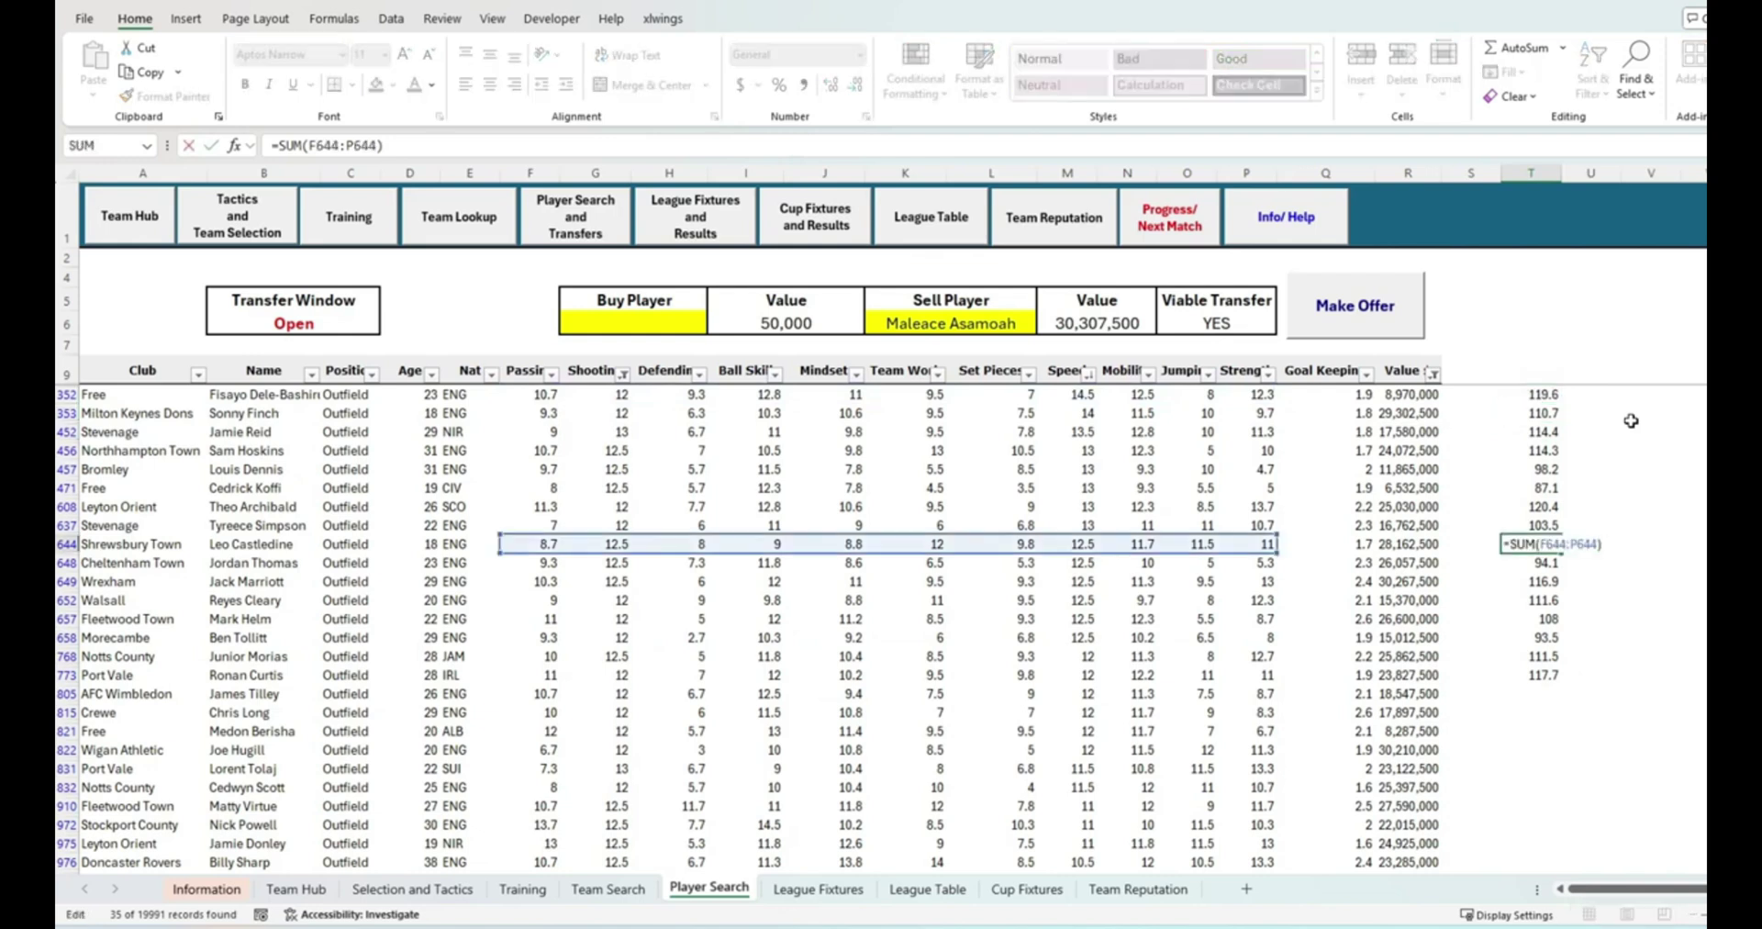
pyautogui.press('Escape')
pyautogui.click(263, 394)
# Step: Make a transfer offer for Fisayo Dele-Bashiru and acknowledge the result
pyautogui.click(633, 323)
pyautogui.write('bas')
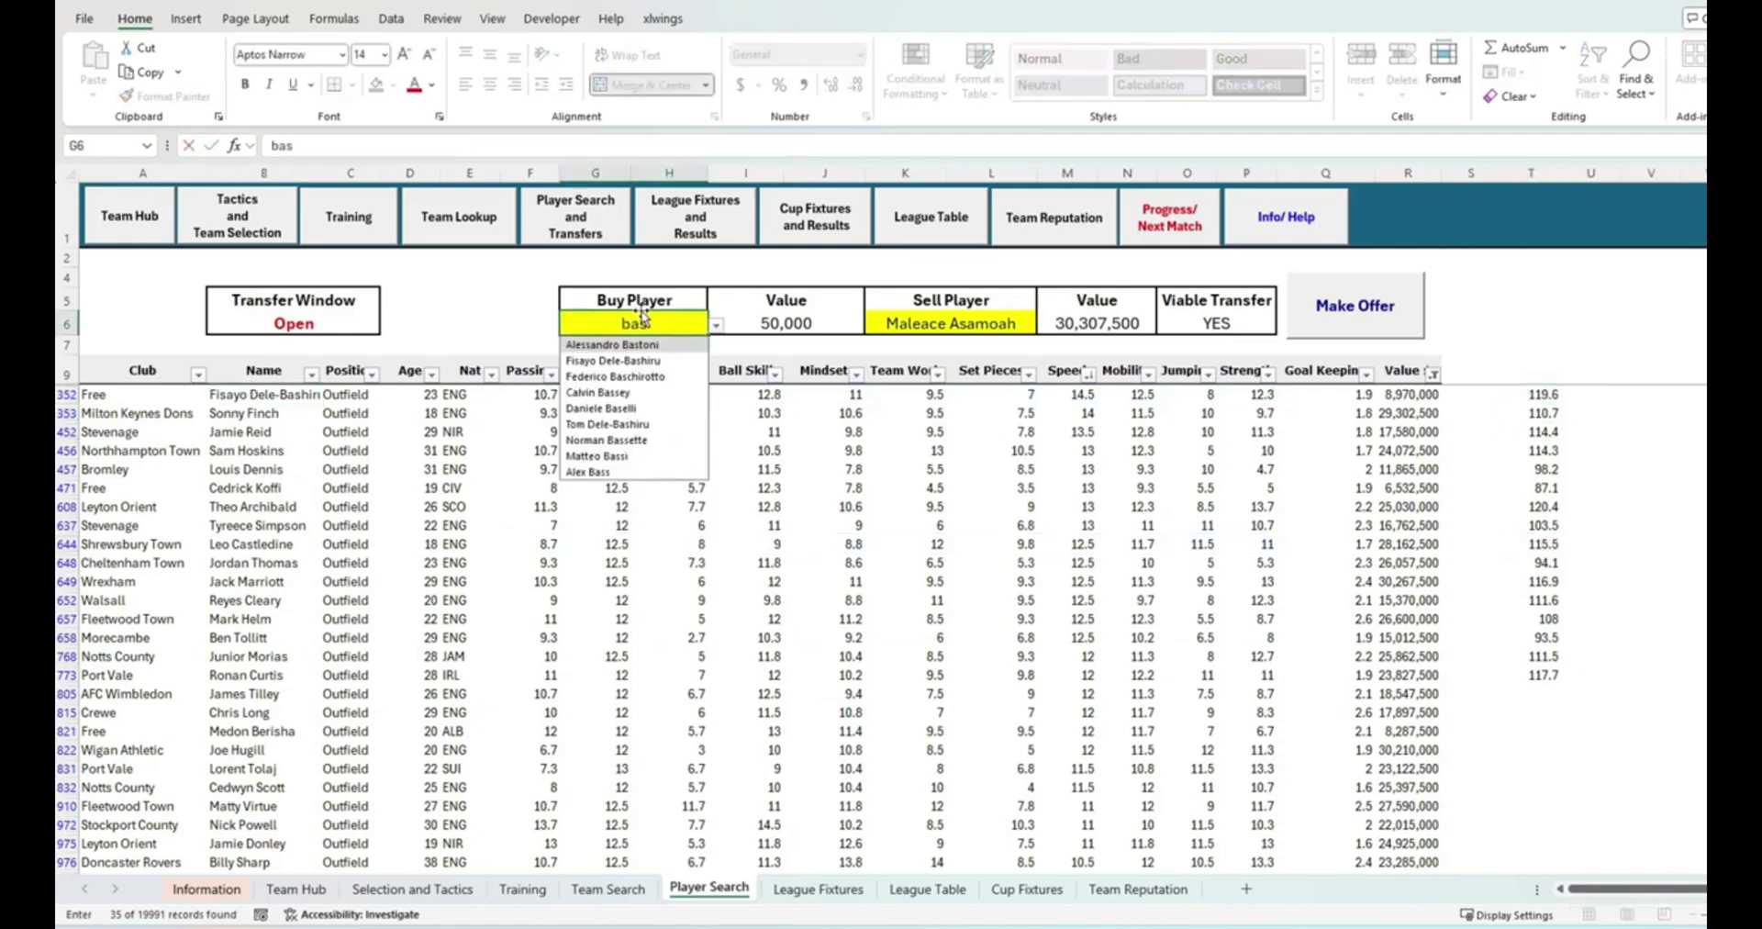
pyautogui.click(612, 360)
pyautogui.click(1367, 308)
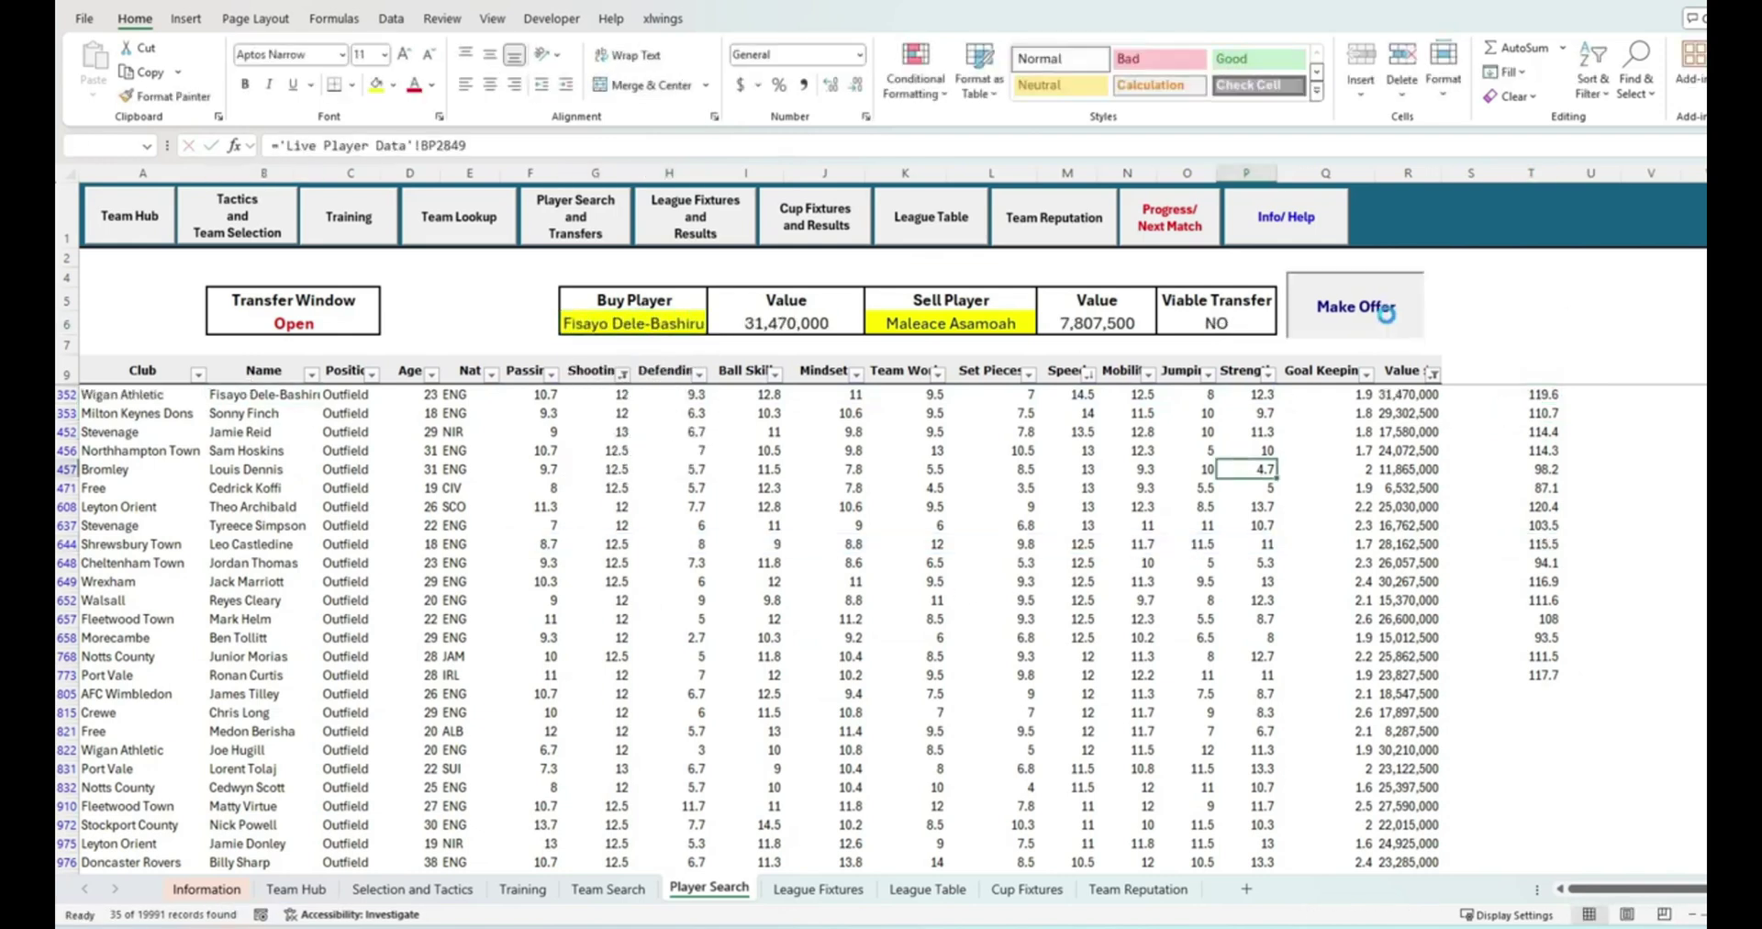
pyautogui.click(1046, 531)
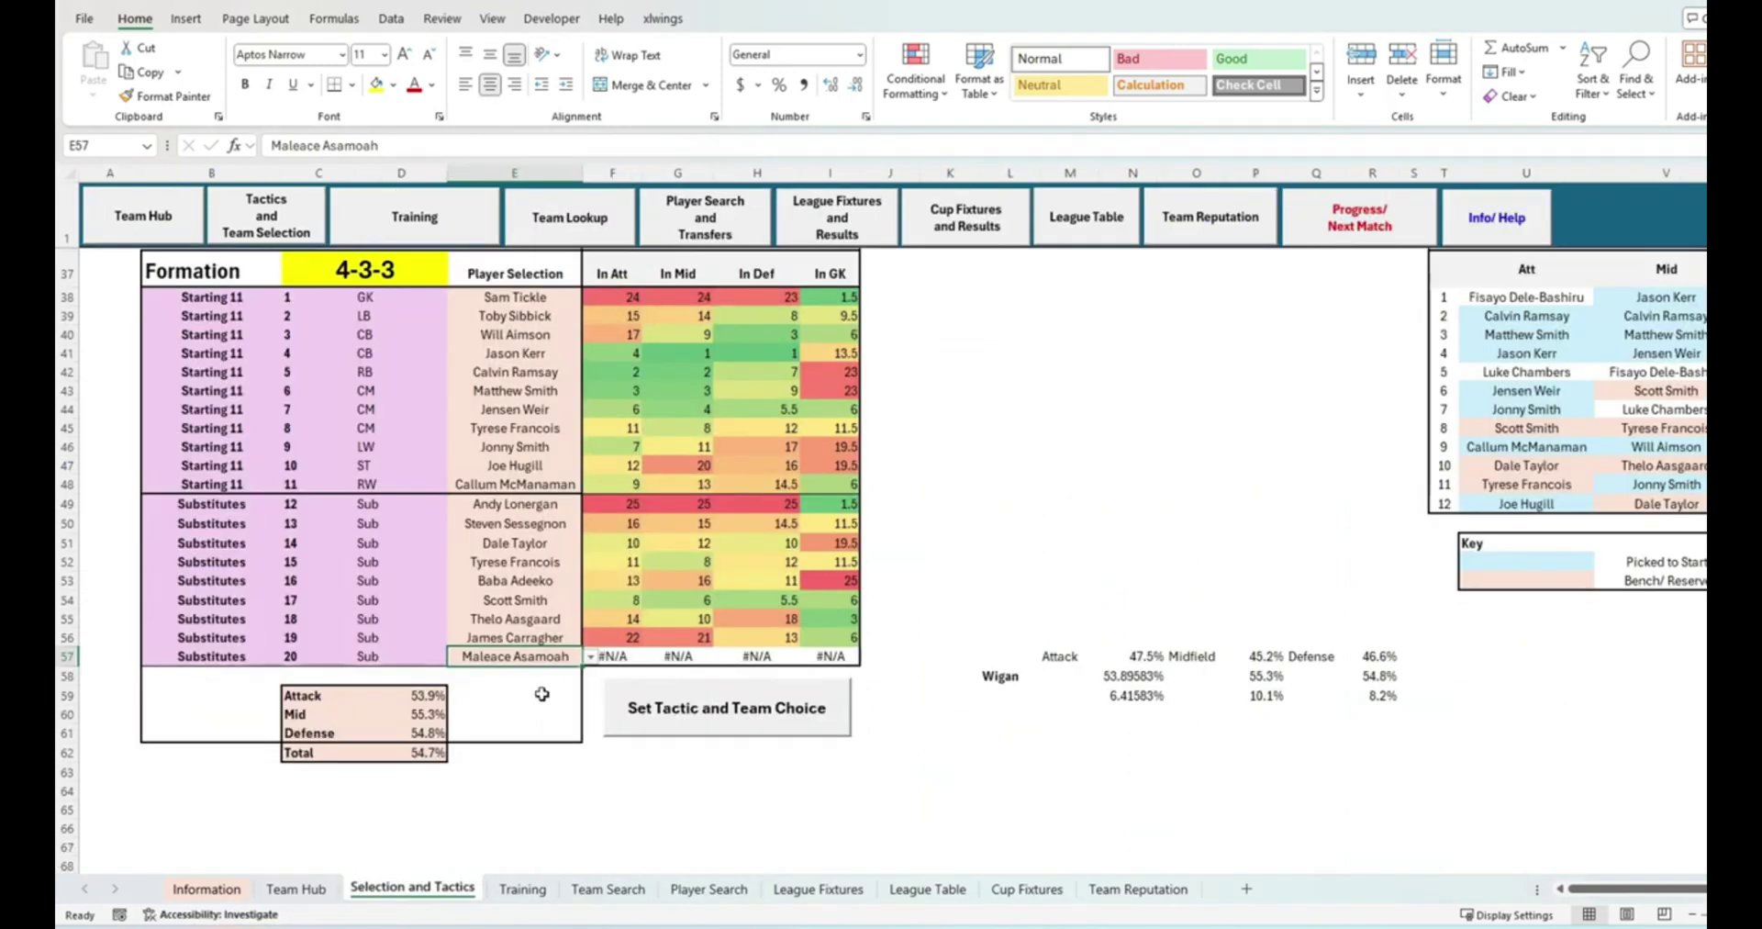
# Step: Start Fisayo Dele-Bashiru at striker and put Joe Hugill in substitute slot 20
pyautogui.click(590, 657)
pyautogui.click(551, 674)
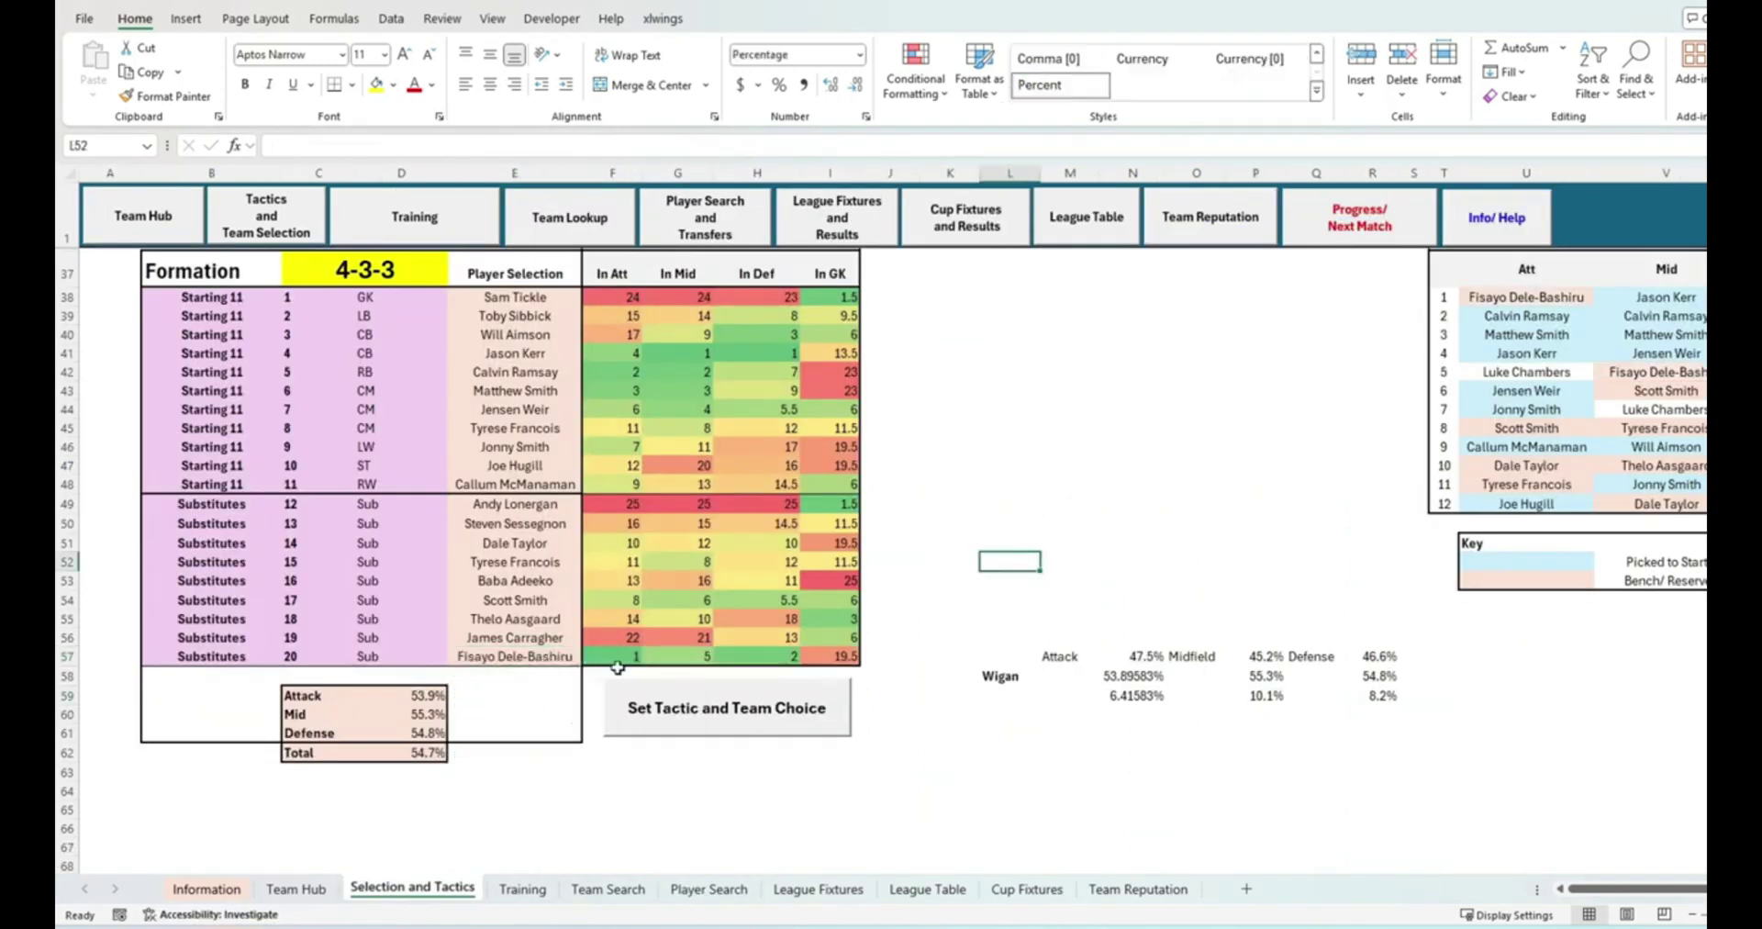
pyautogui.click(559, 466)
pyautogui.click(590, 465)
pyautogui.click(551, 500)
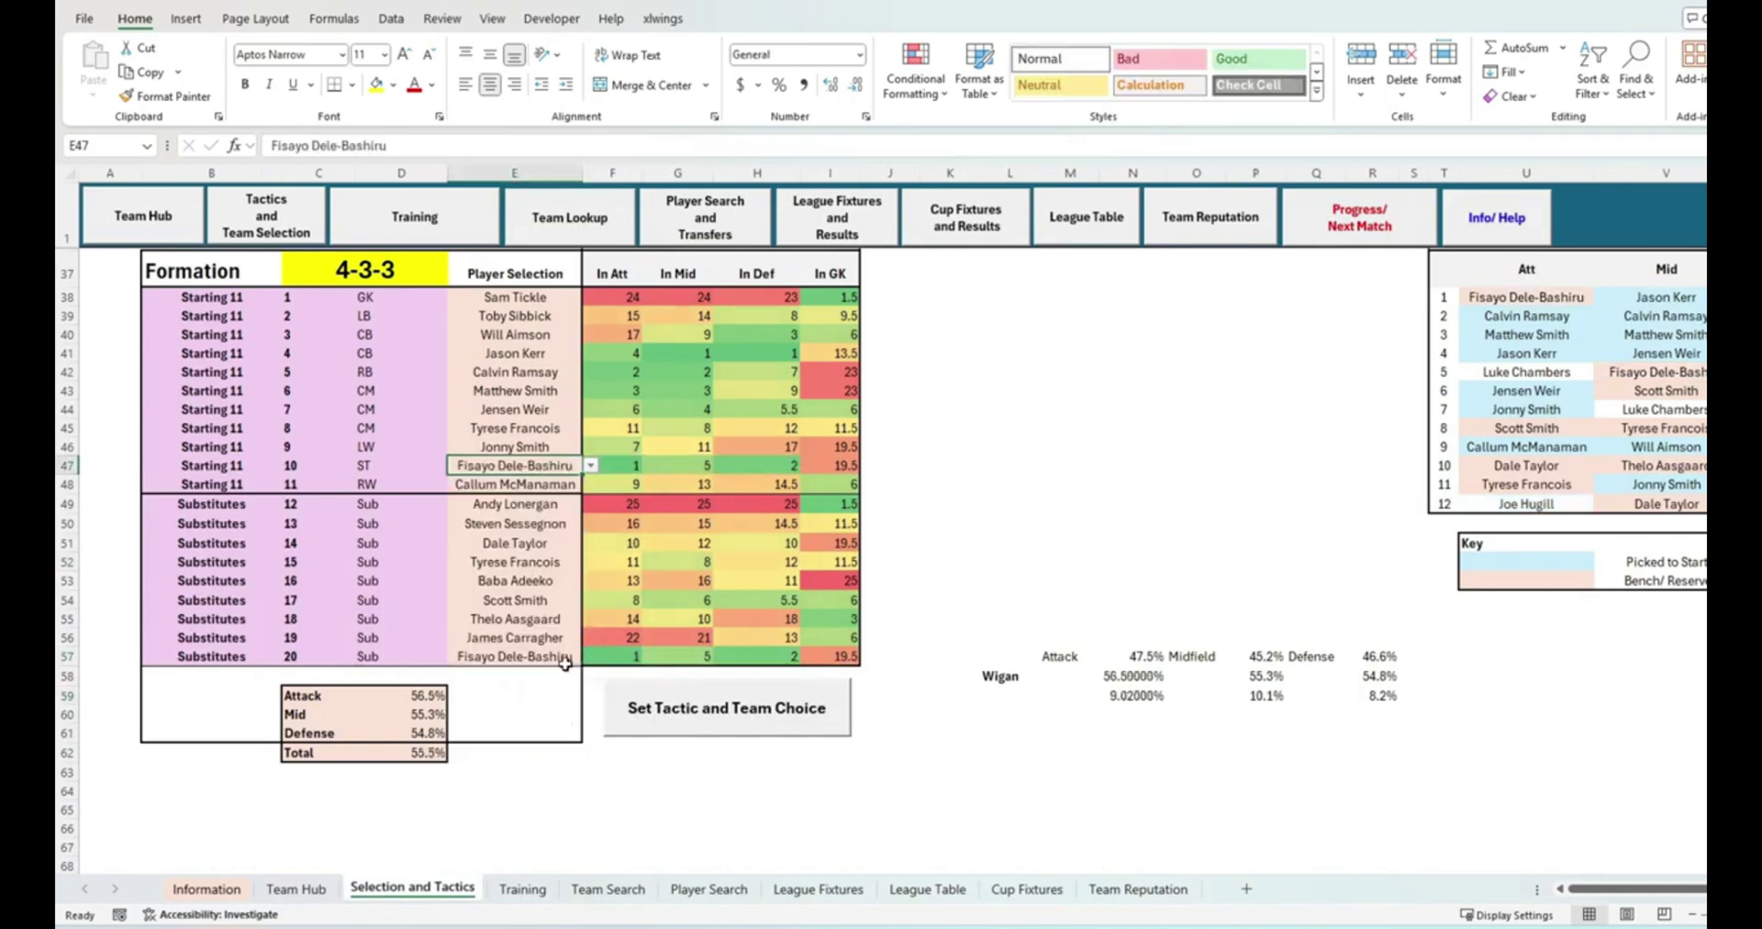
pyautogui.scroll(3, 661, 632)
pyautogui.write('Joe Hugill')
pyautogui.press('Return')
pyautogui.scroll(-4, 661, 633)
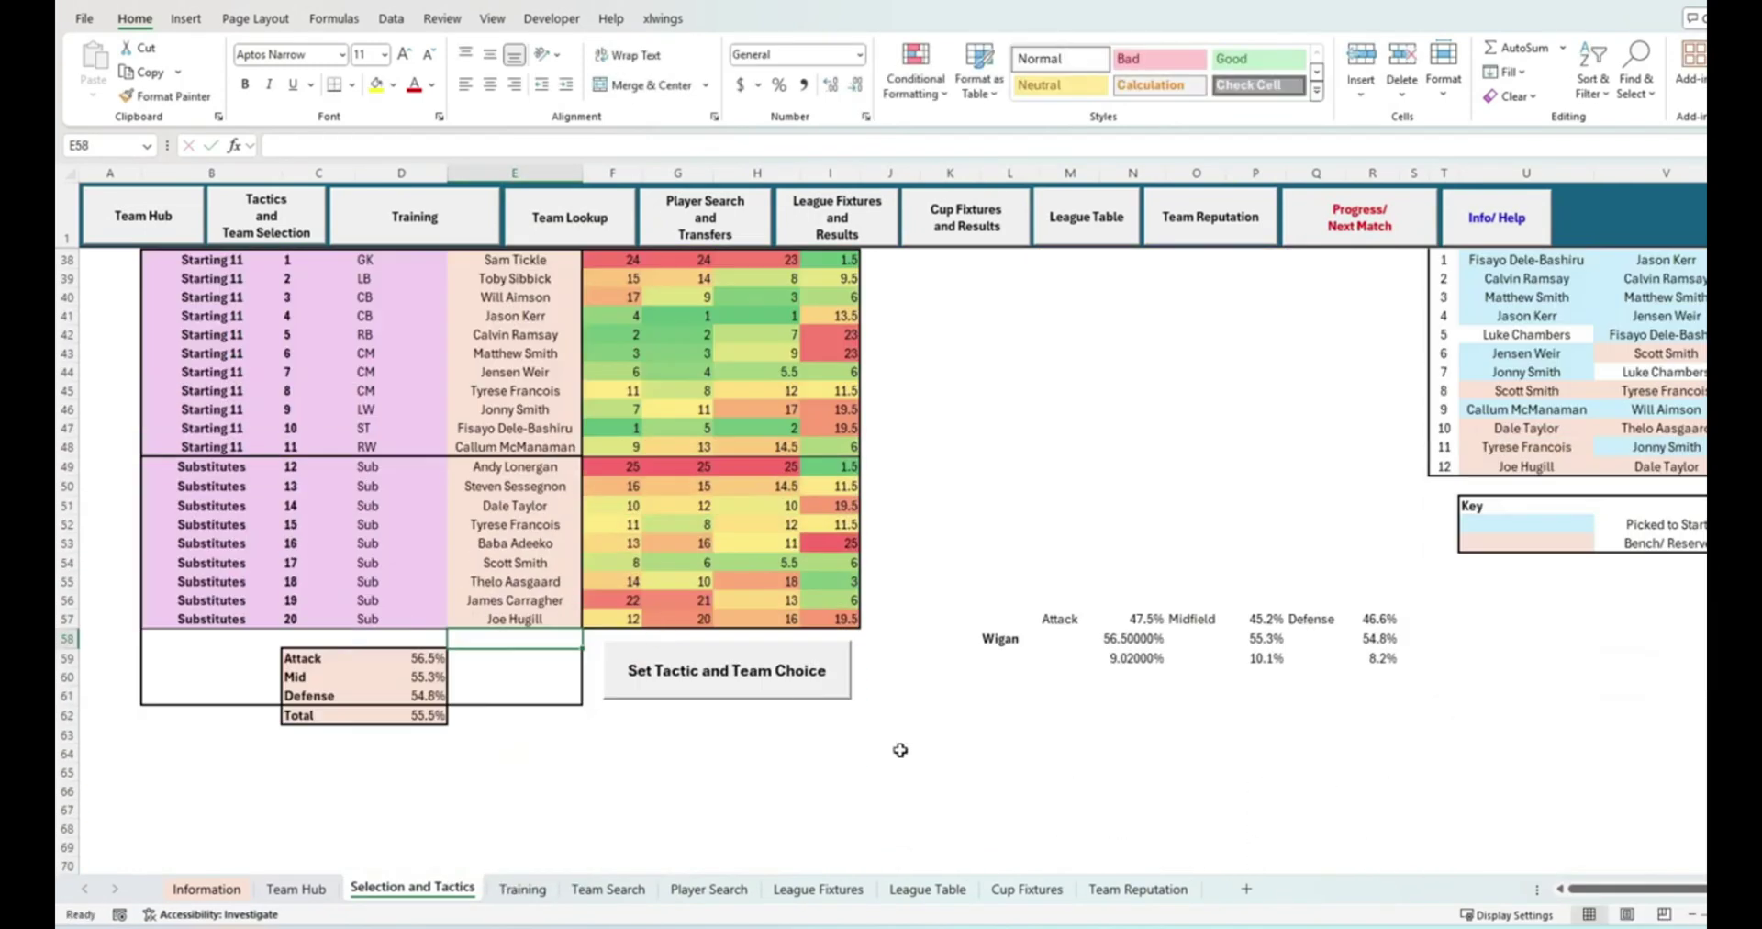
# Step: Submit the tactic and team choice and confirm it
pyautogui.click(897, 748)
pyautogui.click(676, 682)
pyautogui.click(1045, 529)
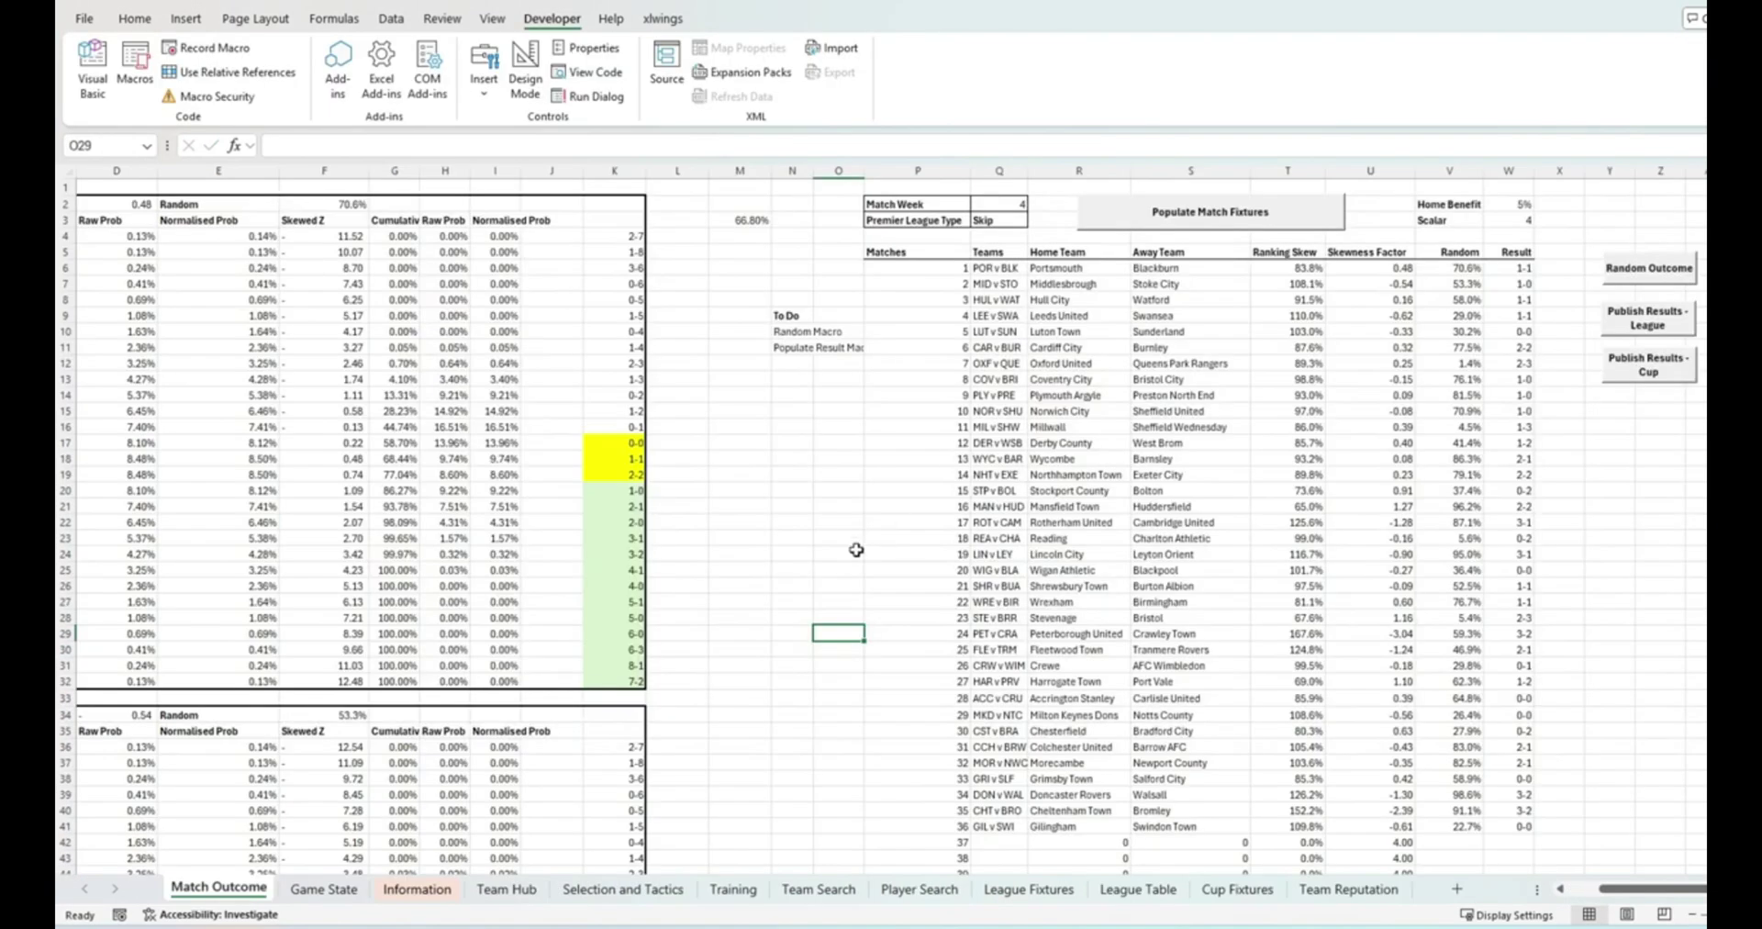
# Step: Chart POR v BLK's Raw Prob and Cumulative Prob columns as two column charts beside the table
pyautogui.click(856, 549)
pyautogui.hscroll(-3, 450, 404)
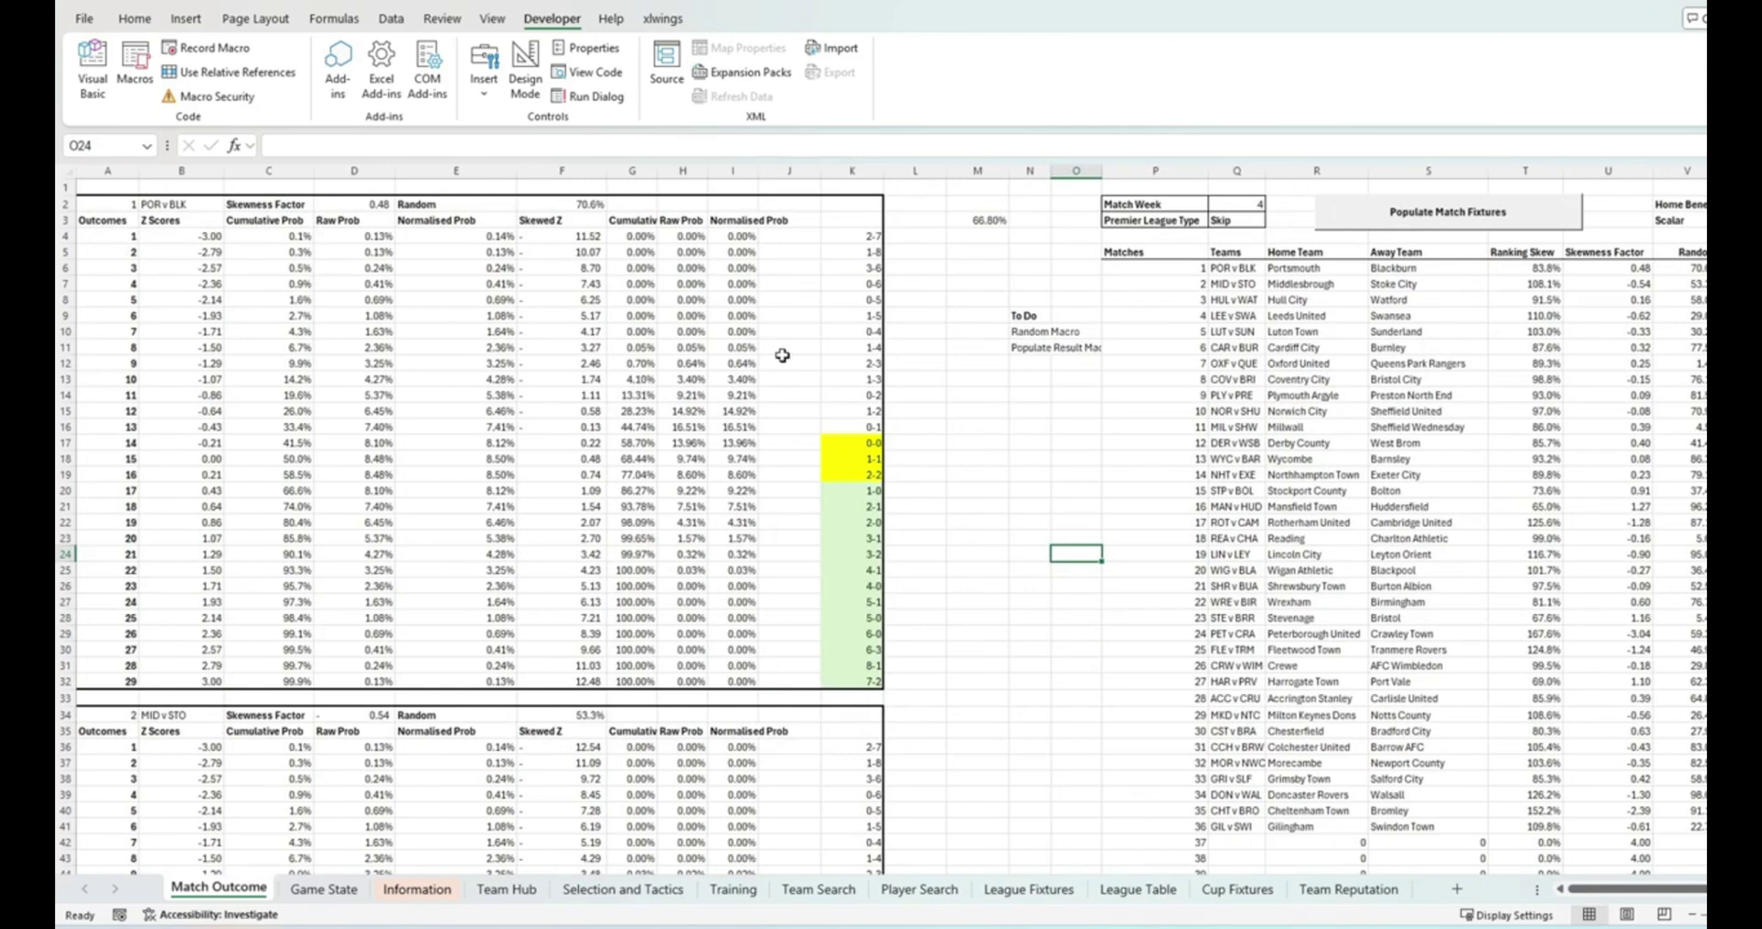
pyautogui.moveTo(850, 237); pyautogui.dragTo(848, 680)
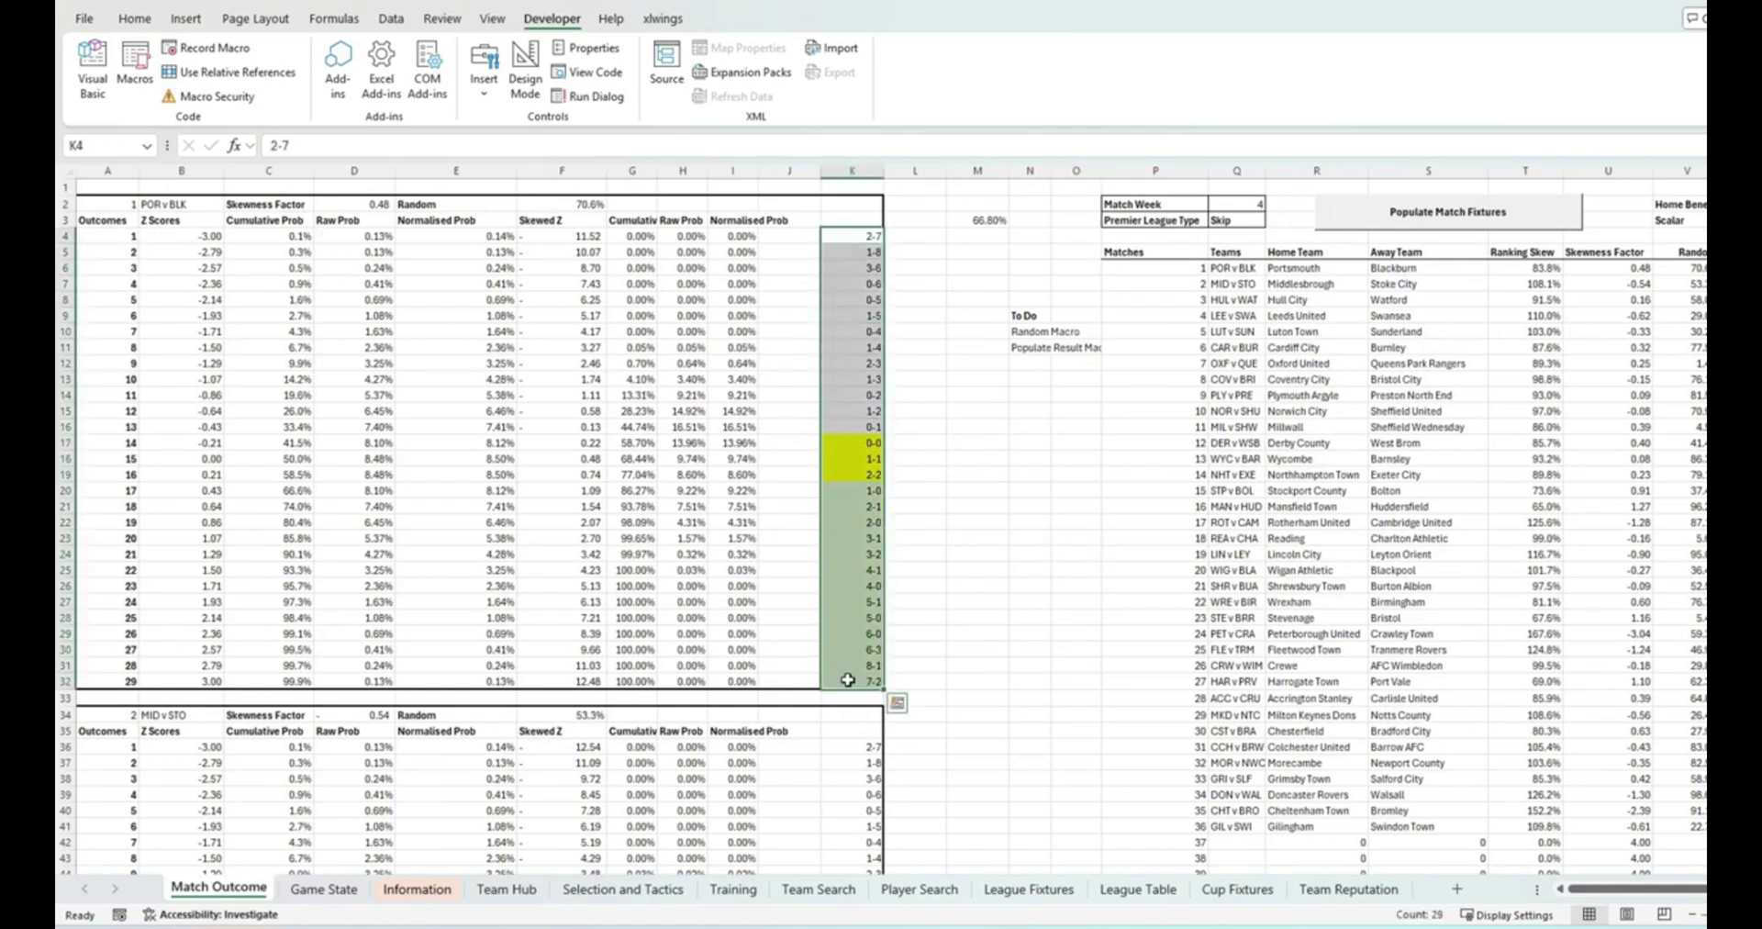
pyautogui.click(355, 203)
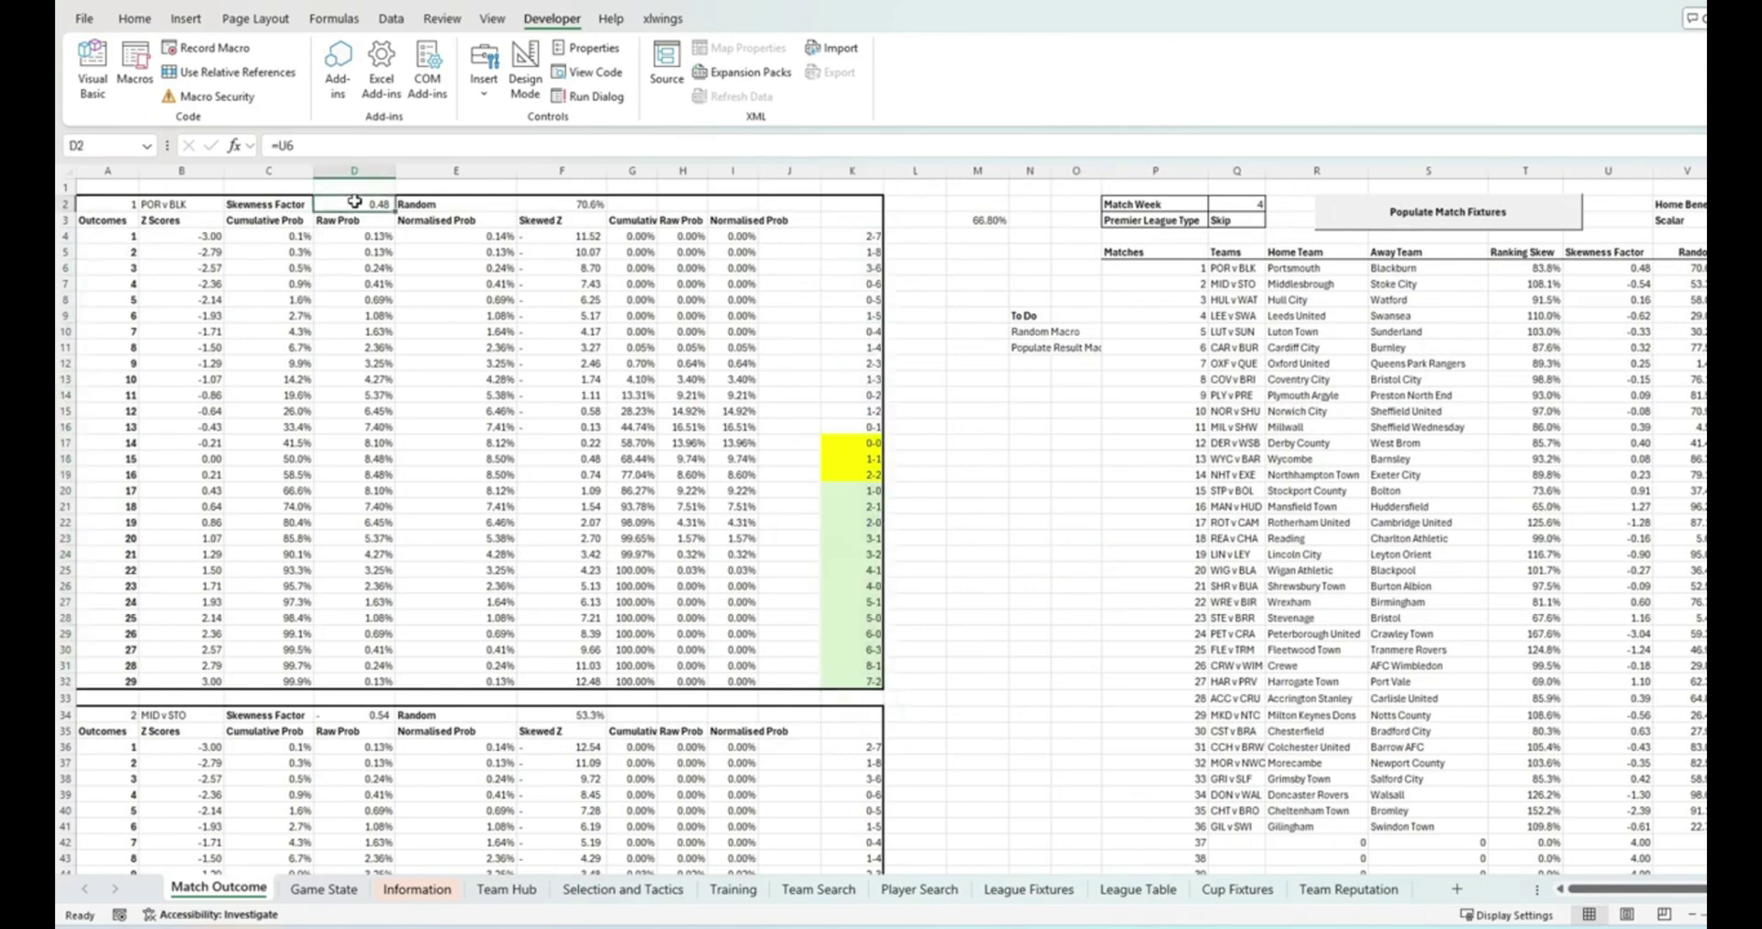
pyautogui.click(455, 401)
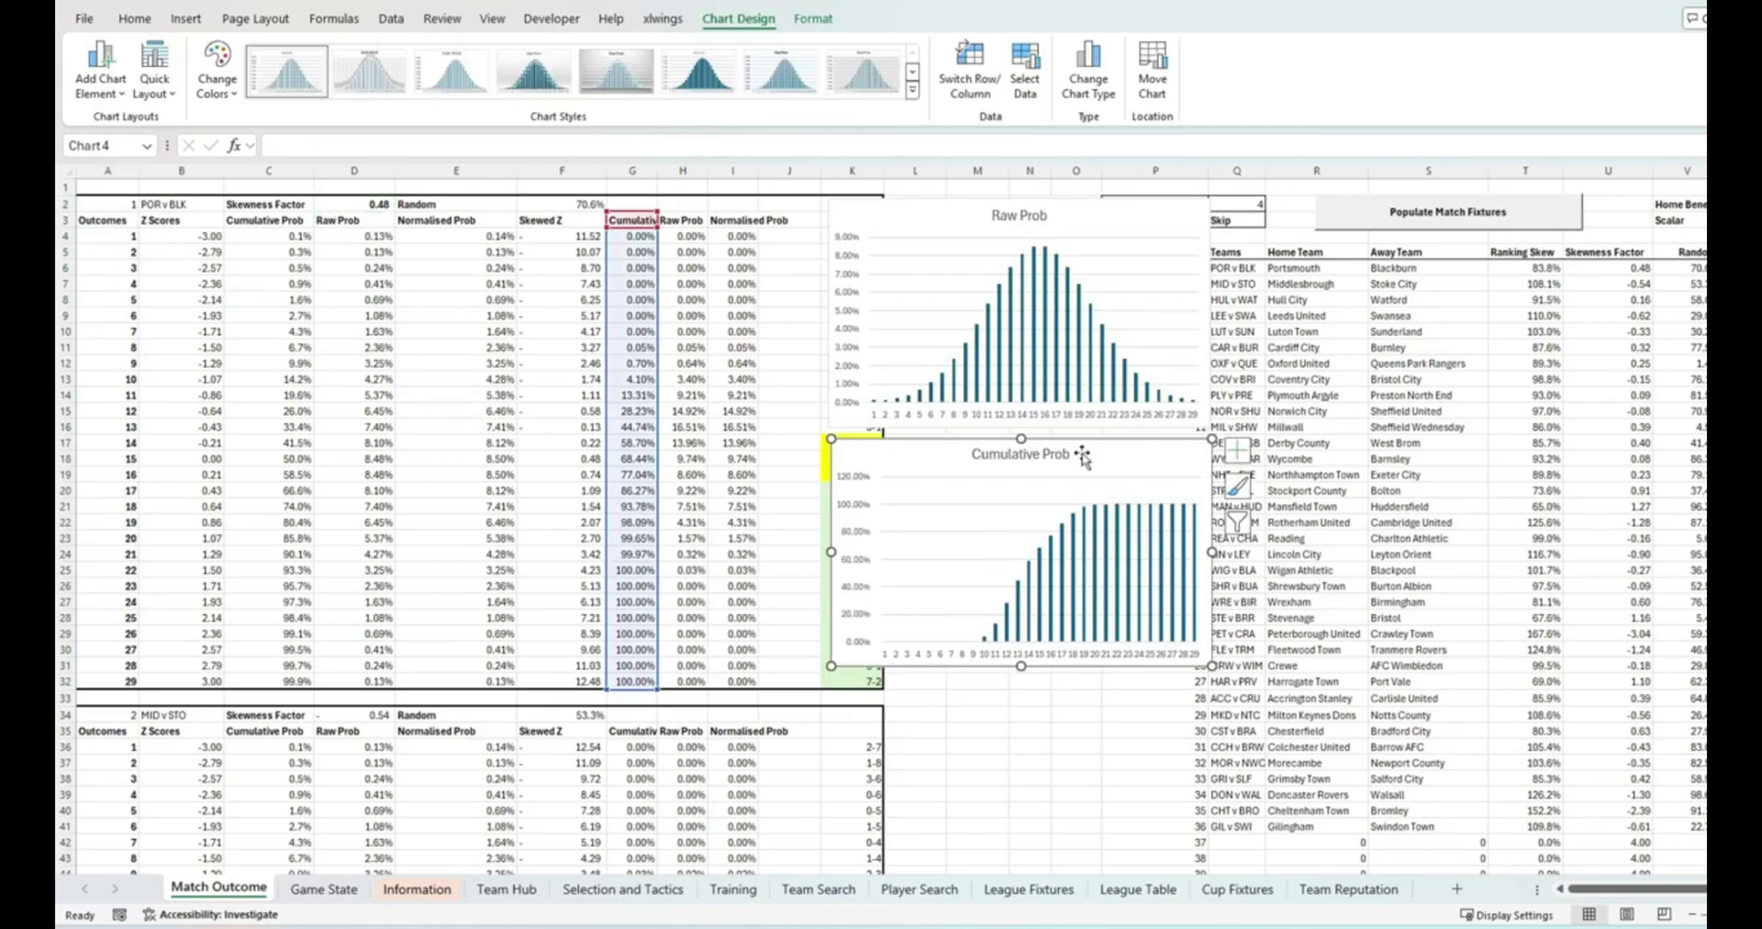
# Step: Repoint the lower chart's series from Cumulative Prob to the skewed Raw Prob column H
pyautogui.click(1069, 296)
pyautogui.click(1024, 568)
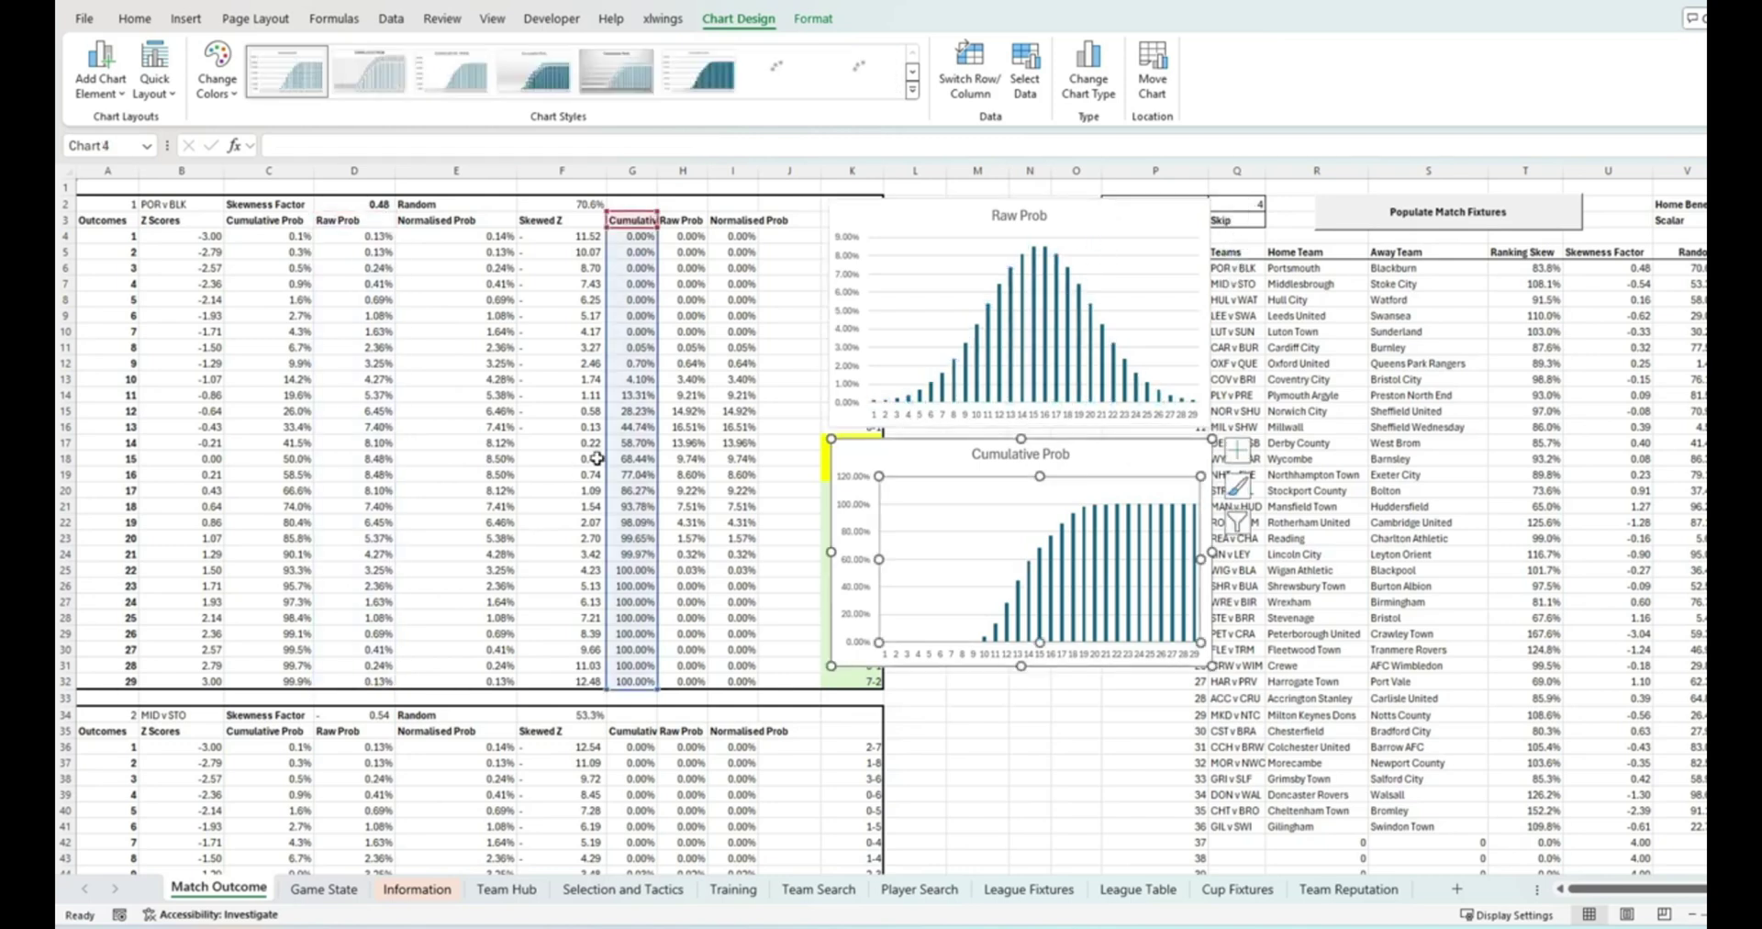
pyautogui.click(1065, 762)
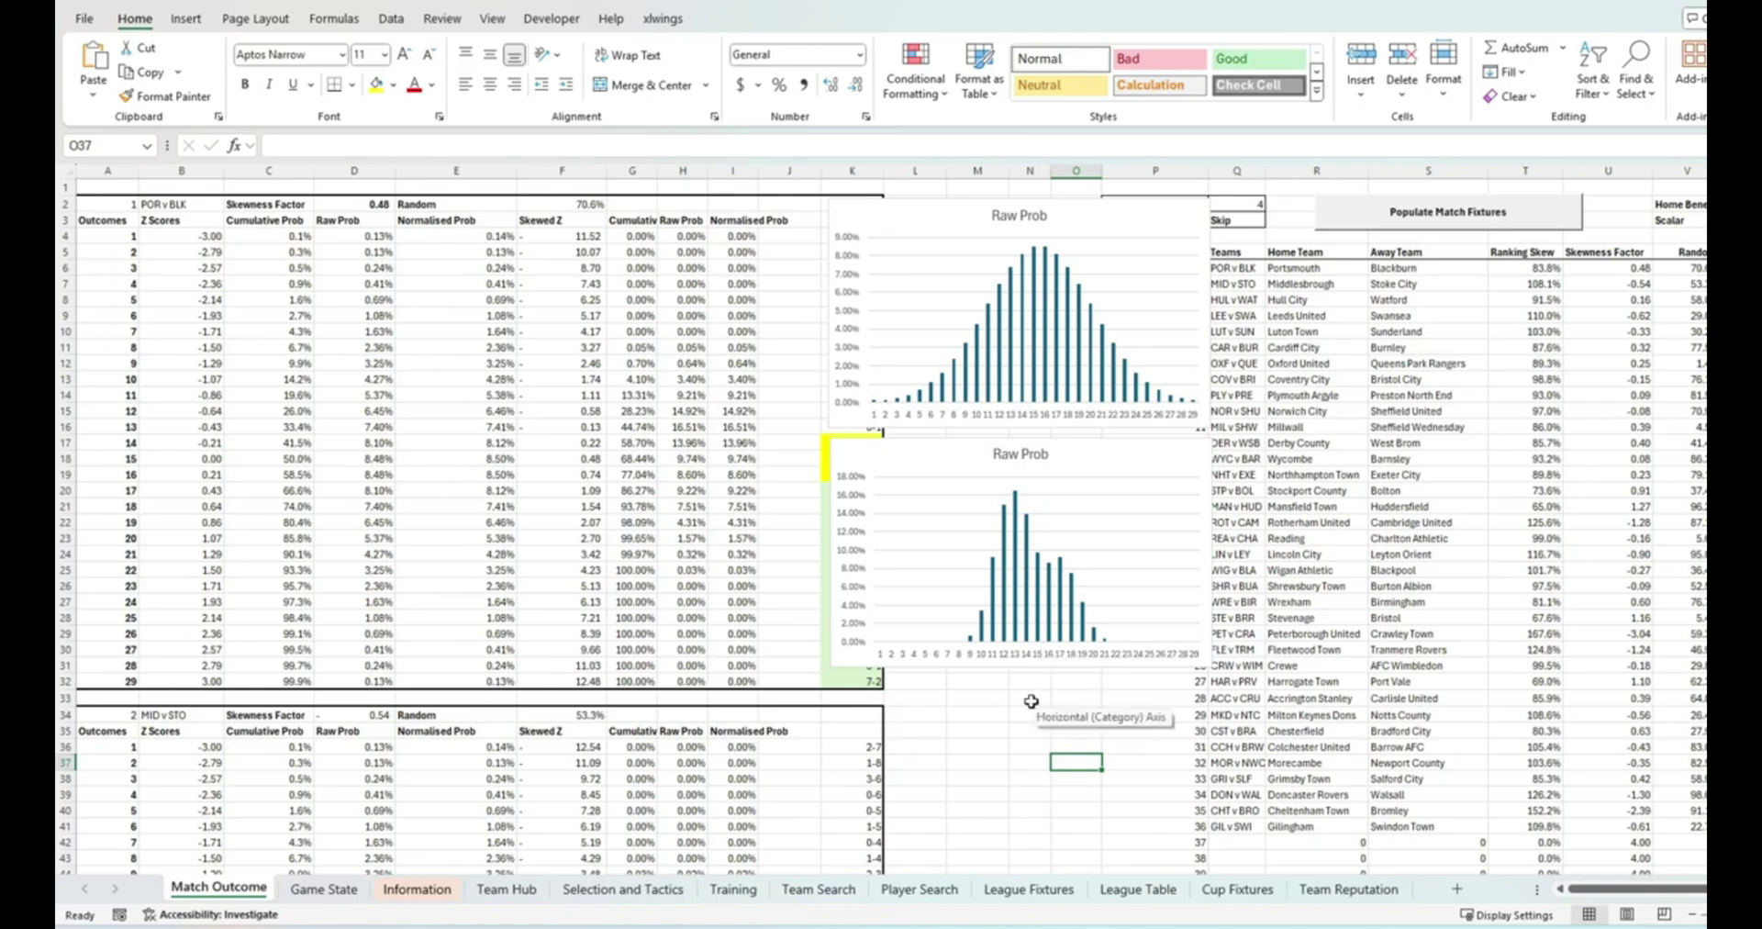
# Step: Duplicate the top Raw Prob chart beside it and point the copy at Cumulative Prob column C
pyautogui.click(1174, 225)
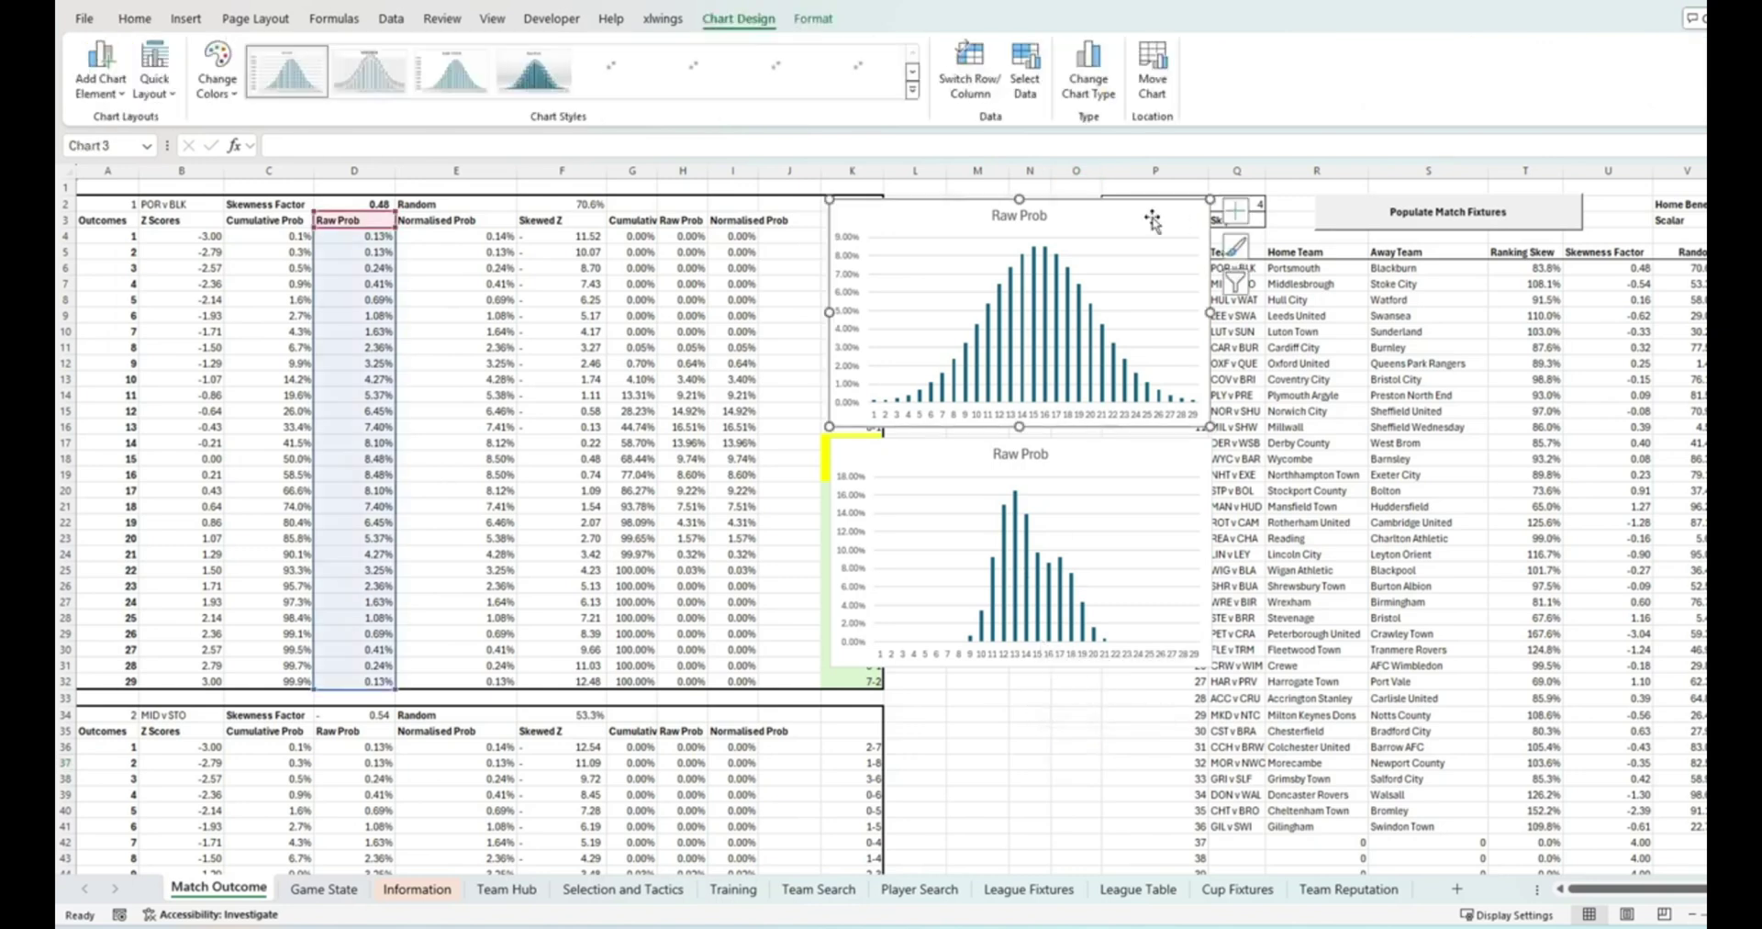
pyautogui.click(1198, 445)
pyautogui.click(1182, 253)
pyautogui.hotkey('ctrl', 'c')
pyautogui.click(1397, 363)
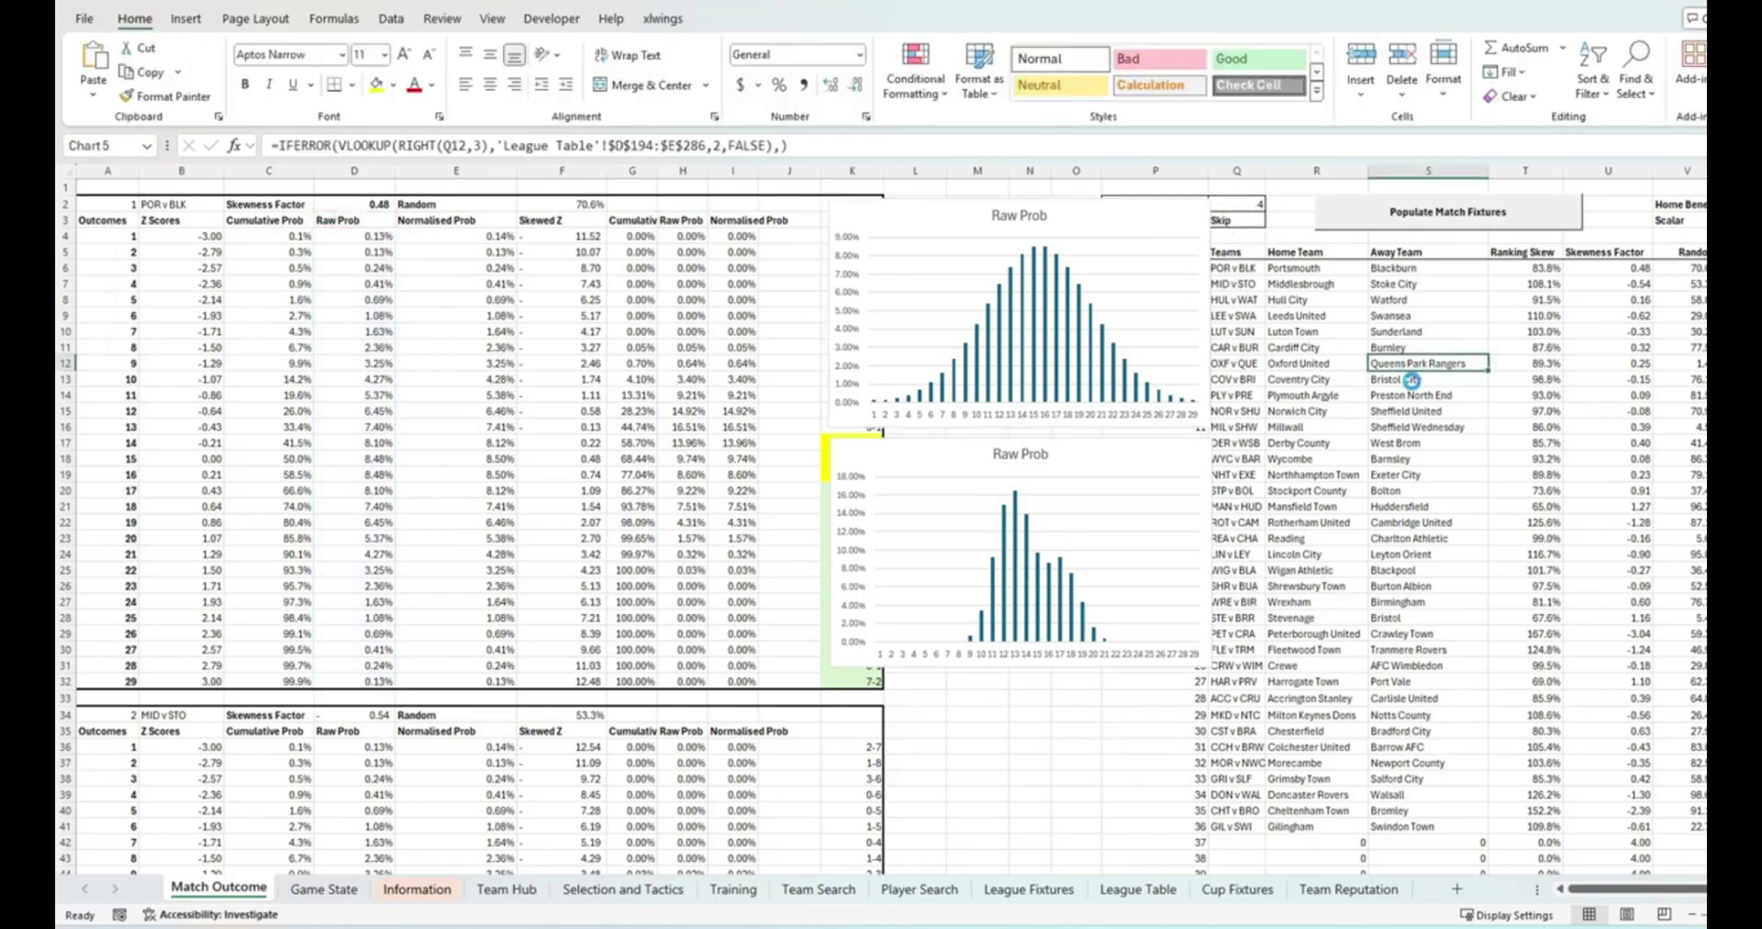
pyautogui.hotkey('ctrl', 'v')
pyautogui.moveTo(1525, 380); pyautogui.dragTo(1391, 216)
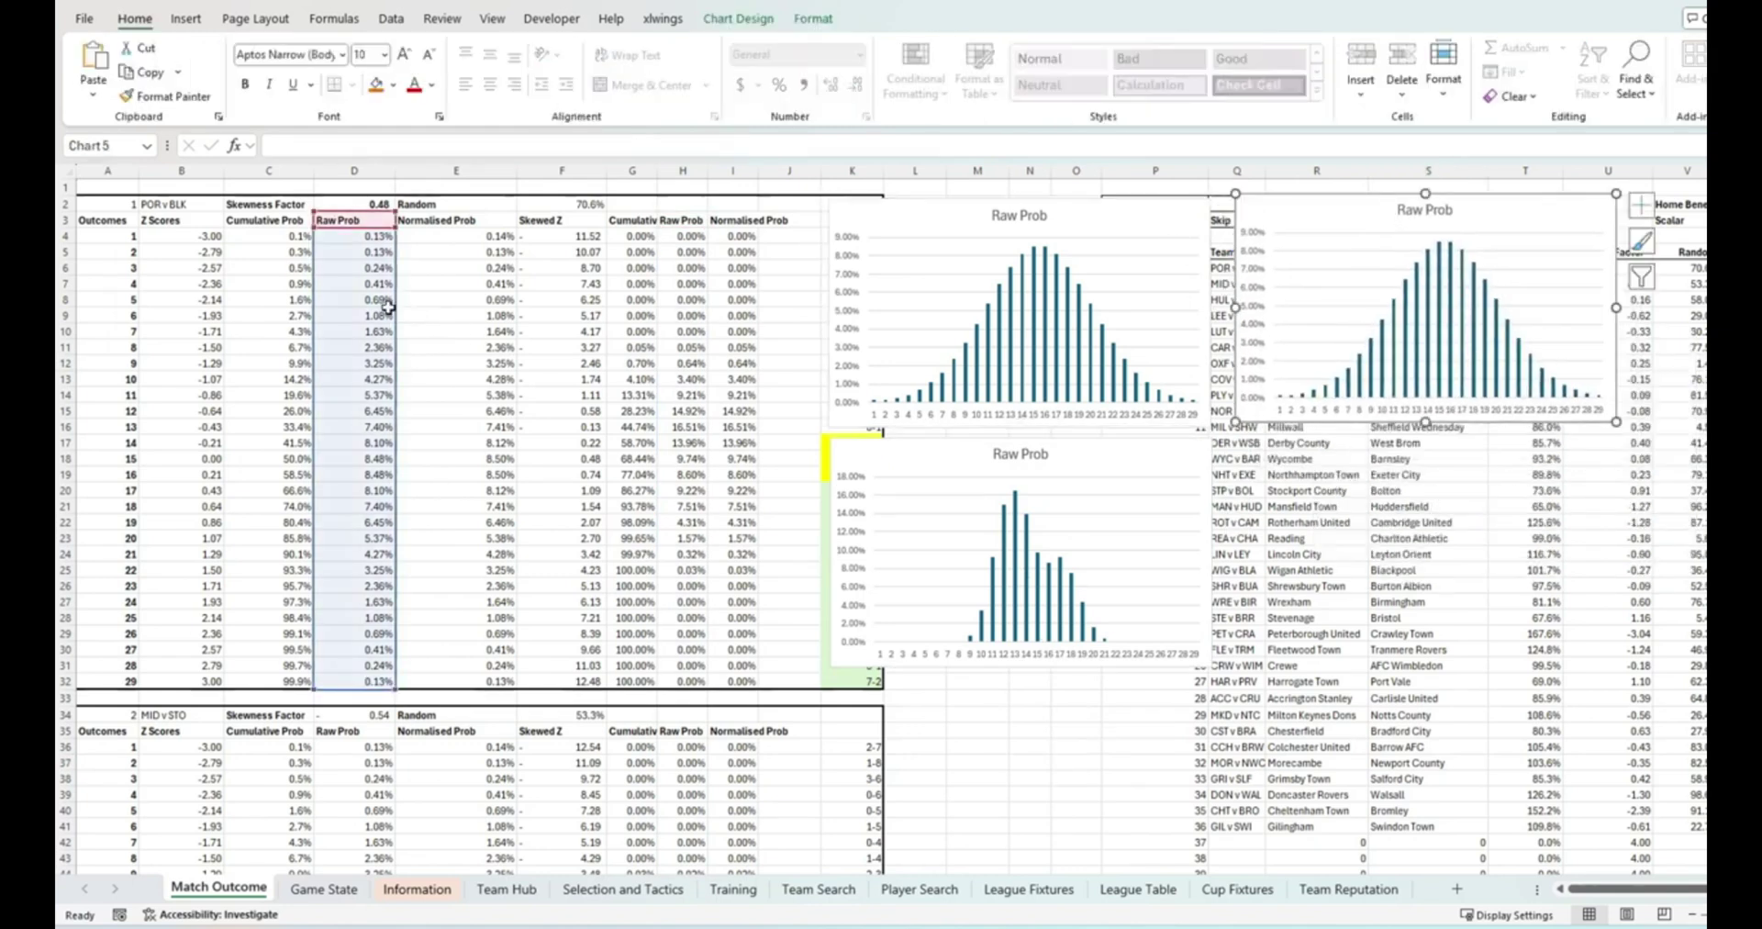
pyautogui.moveTo(316, 318); pyautogui.dragTo(302, 316)
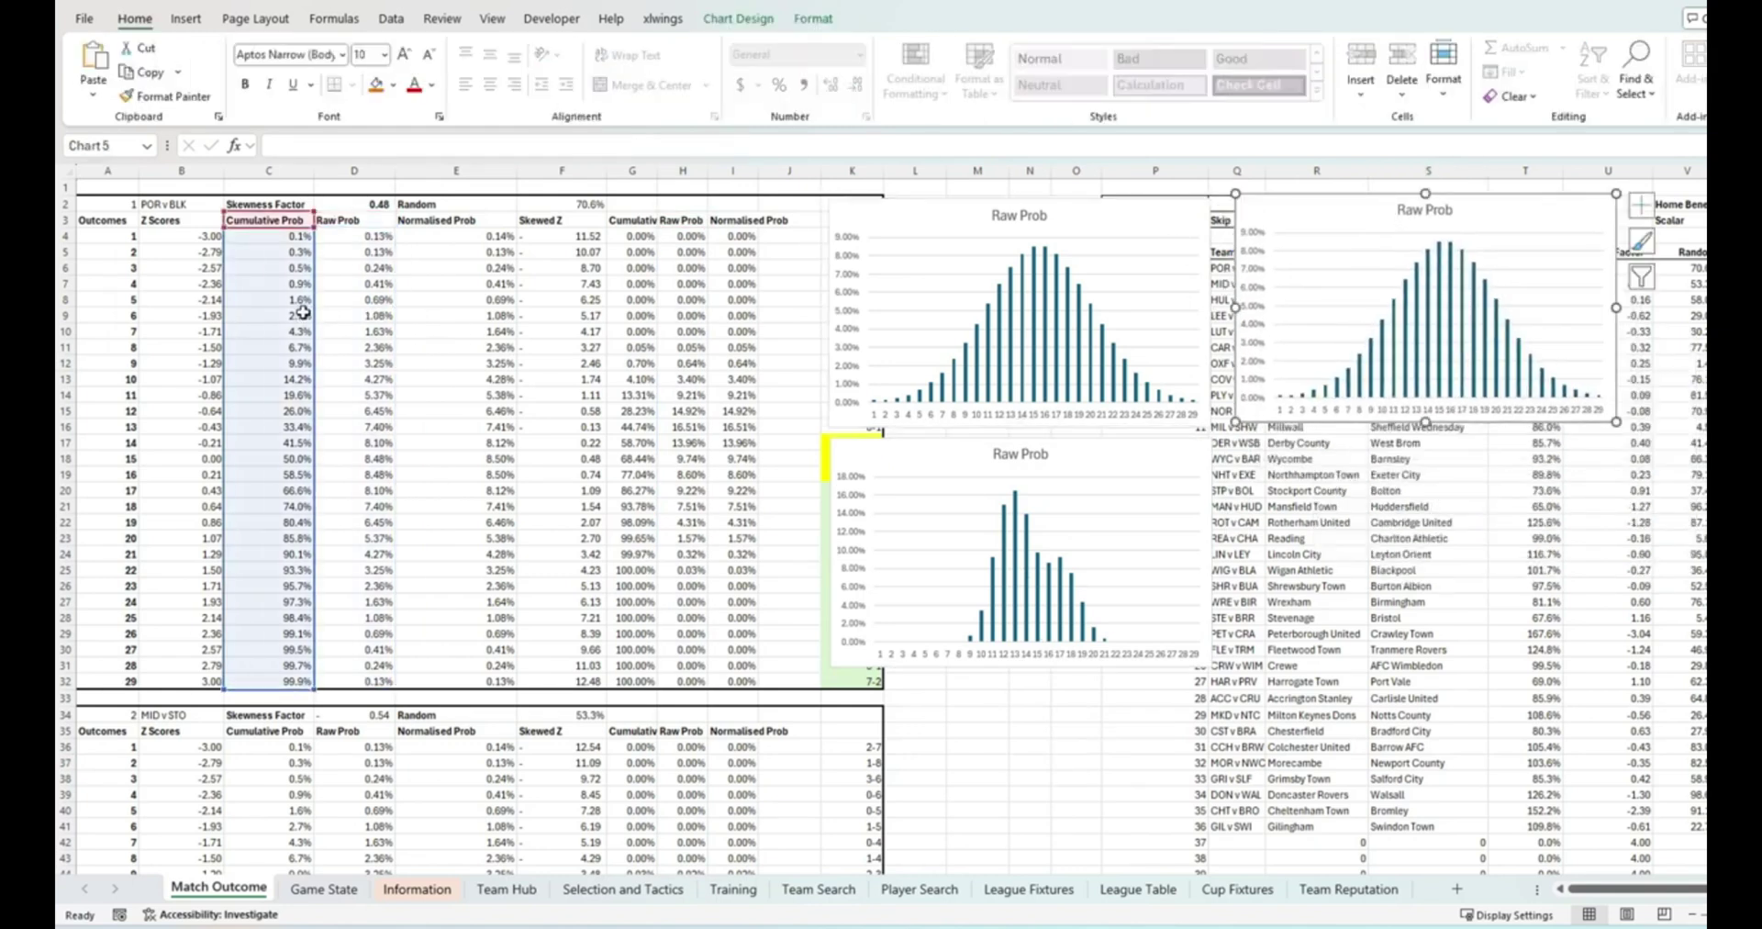
# Step: Paste a copy of the lower Raw Prob chart and place it beside the original
pyautogui.click(1191, 455)
pyautogui.hotkey('ctrl', 'c')
pyautogui.click(1542, 538)
pyautogui.hotkey('ctrl', 'v')
pyautogui.moveTo(1591, 550); pyautogui.dragTo(1331, 455)
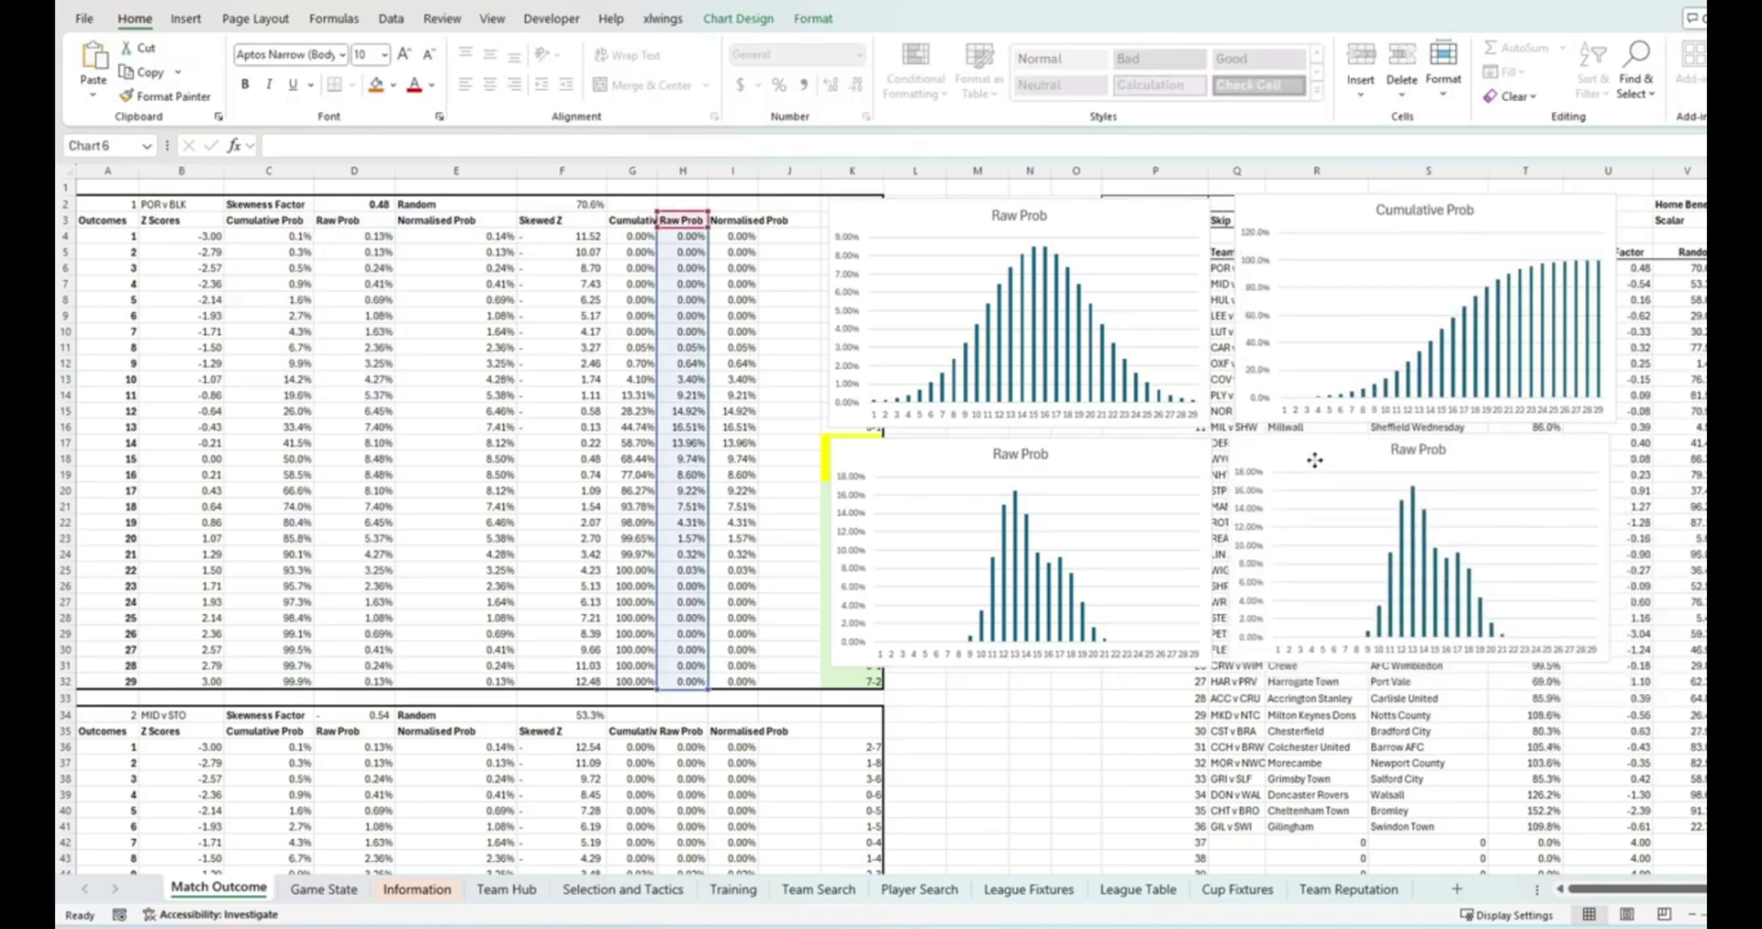
pyautogui.moveTo(662, 330); pyautogui.dragTo(642, 321)
pyautogui.click(1625, 587)
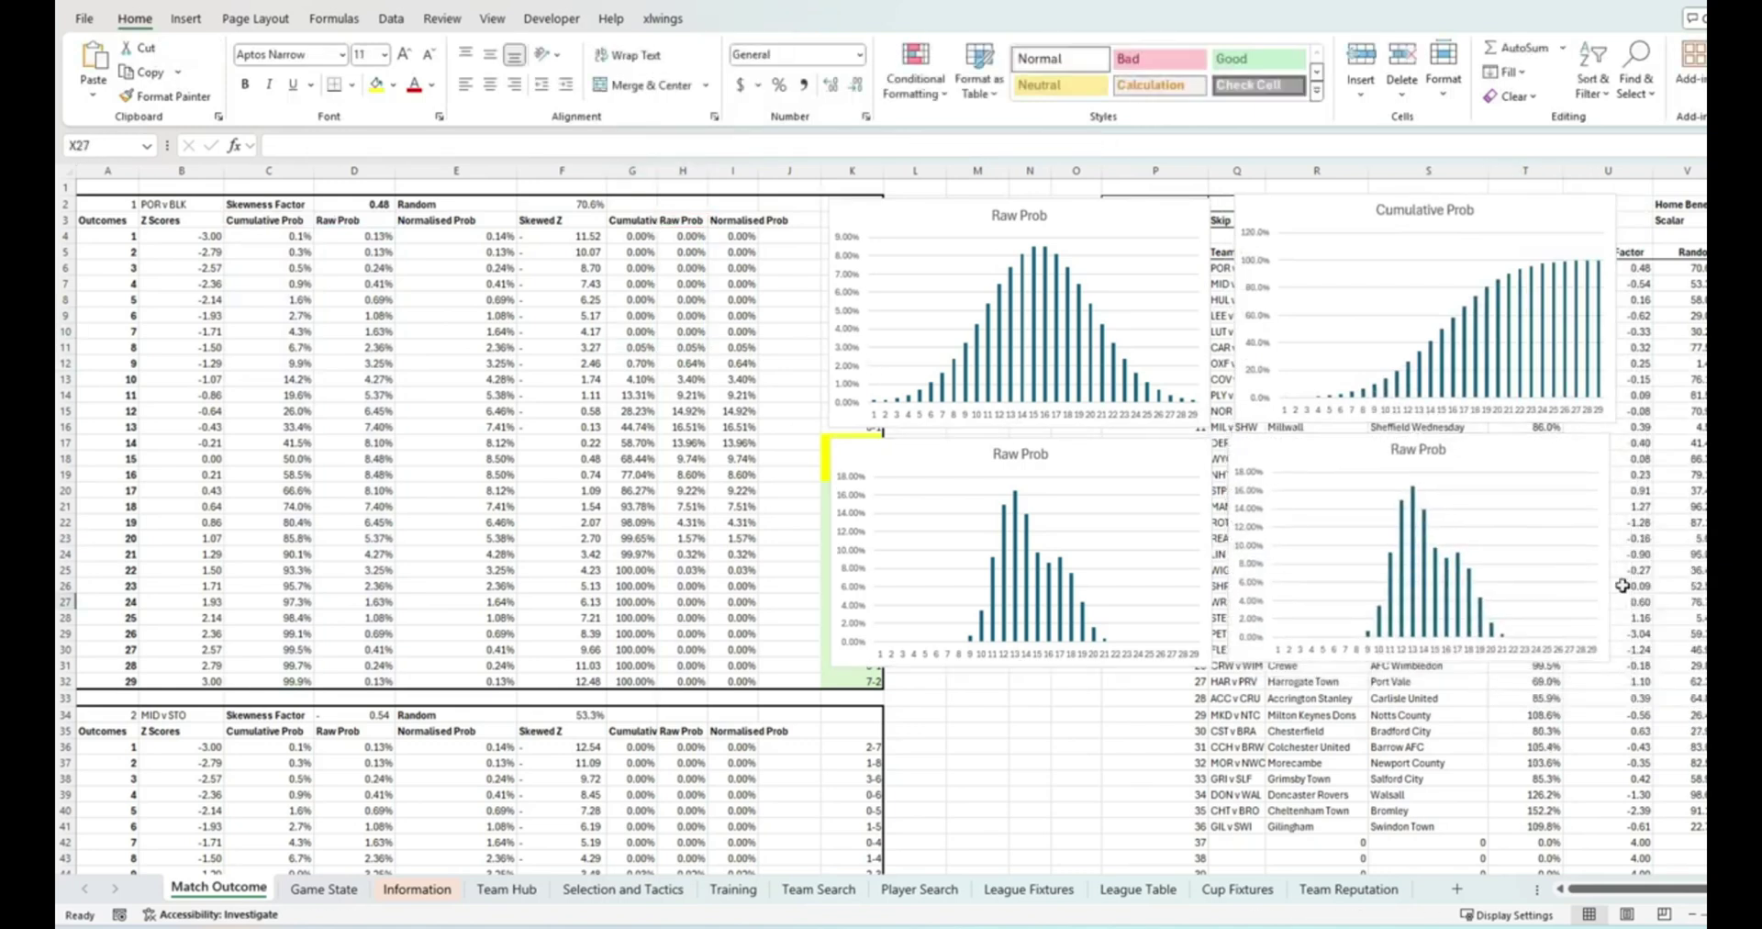
# Step: Re-point the lower-right chart's series to the skewed cumulative probabilities in column G
pyautogui.click(1568, 582)
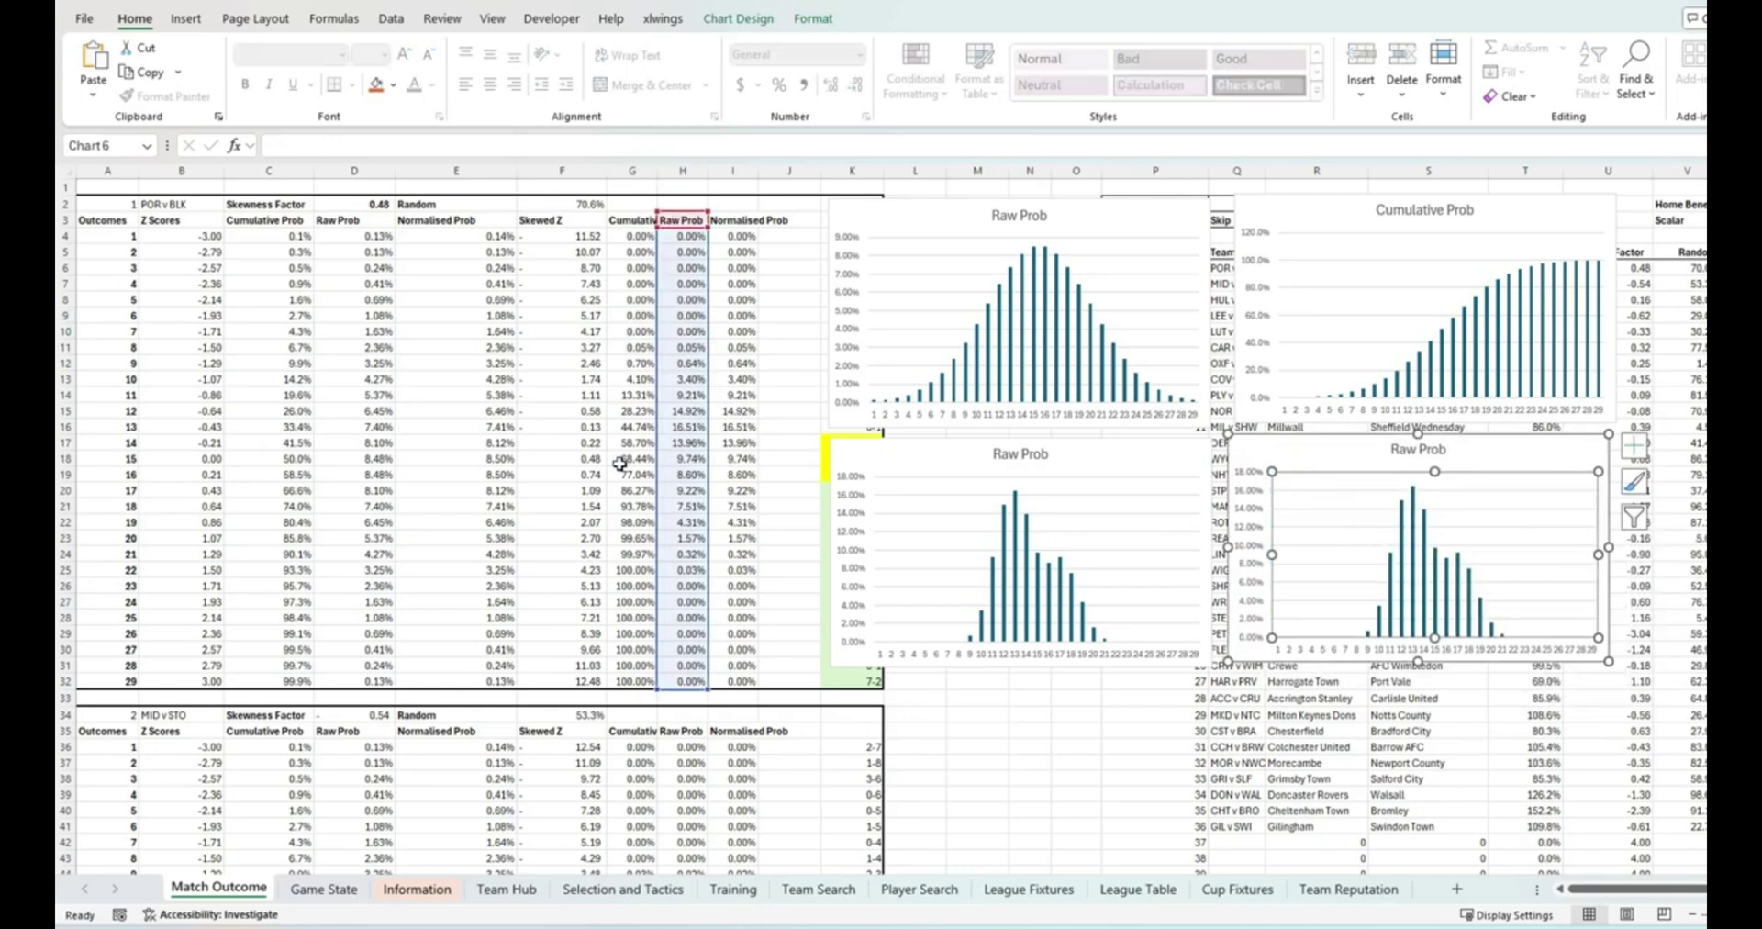
pyautogui.click(652, 473)
pyautogui.click(1551, 582)
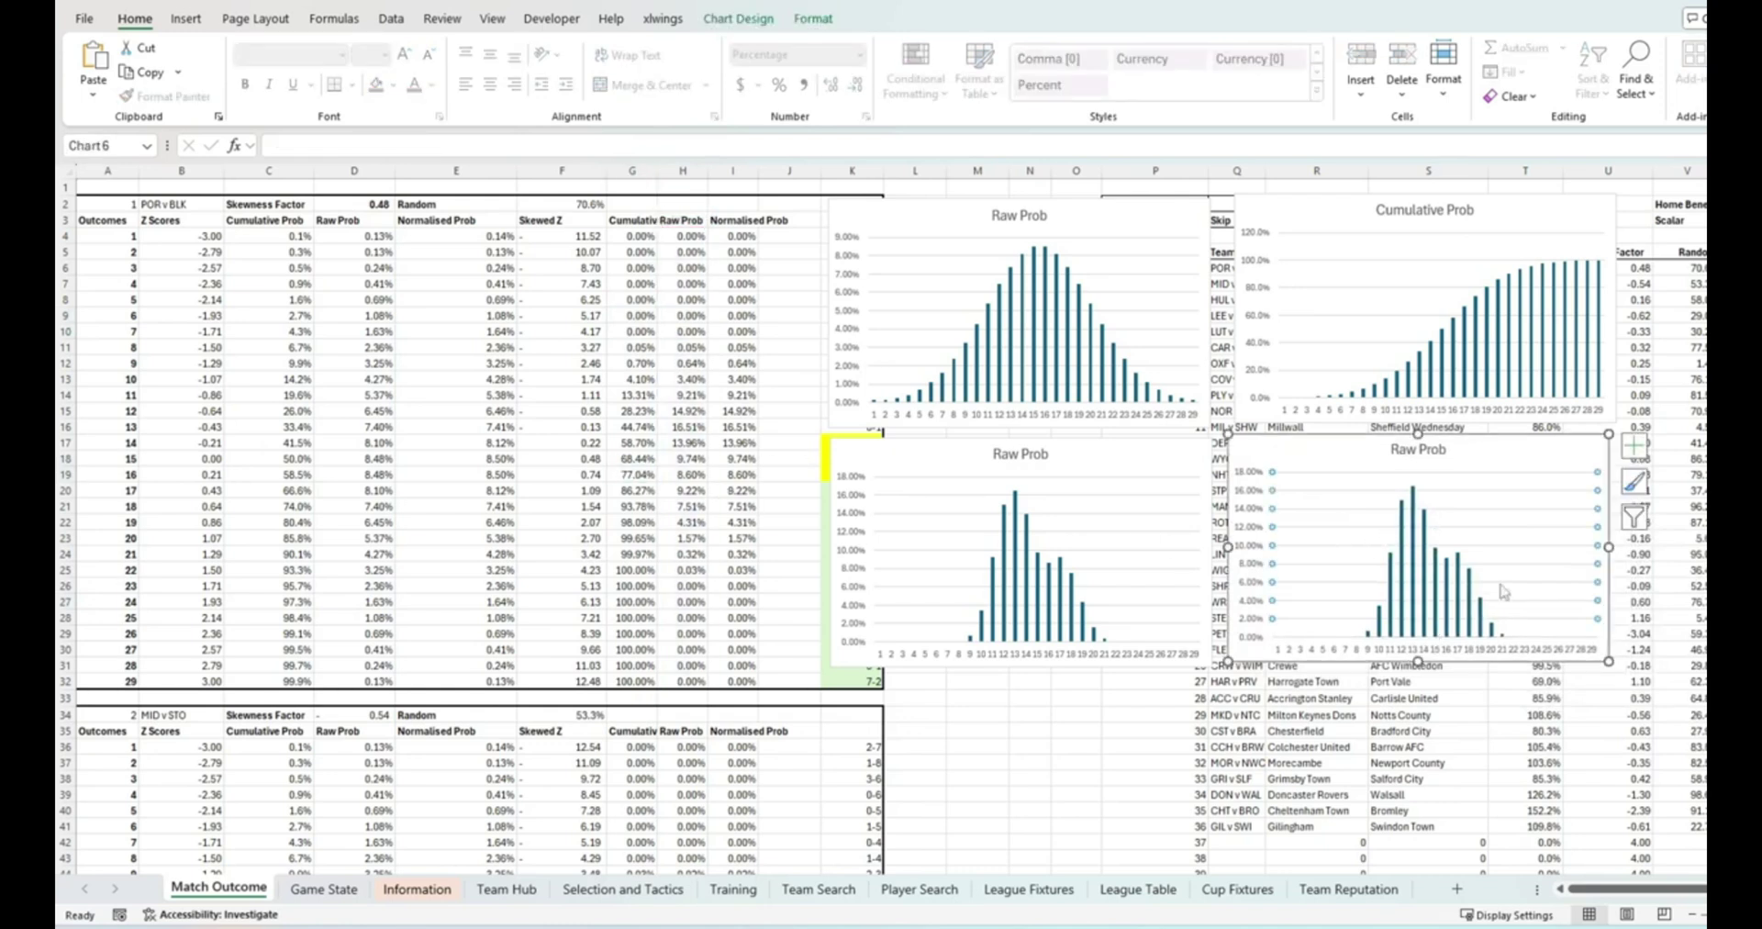
pyautogui.click(1466, 583)
pyautogui.click(655, 495)
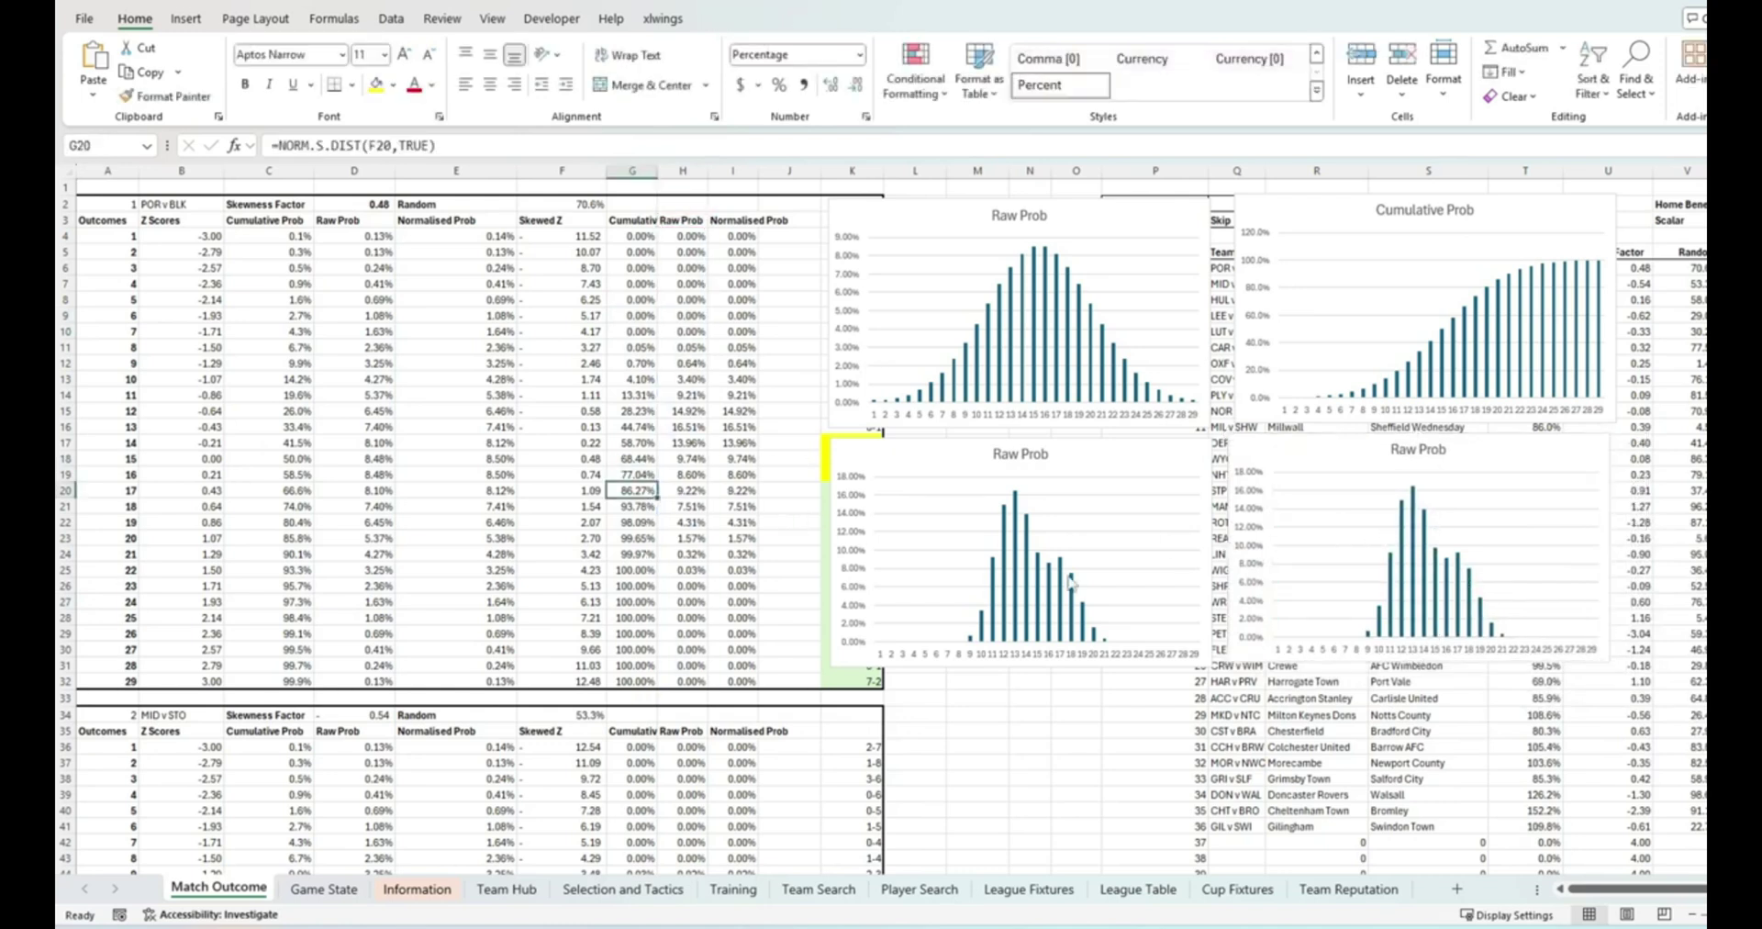
pyautogui.click(1414, 596)
pyautogui.moveTo(659, 474); pyautogui.dragTo(610, 475)
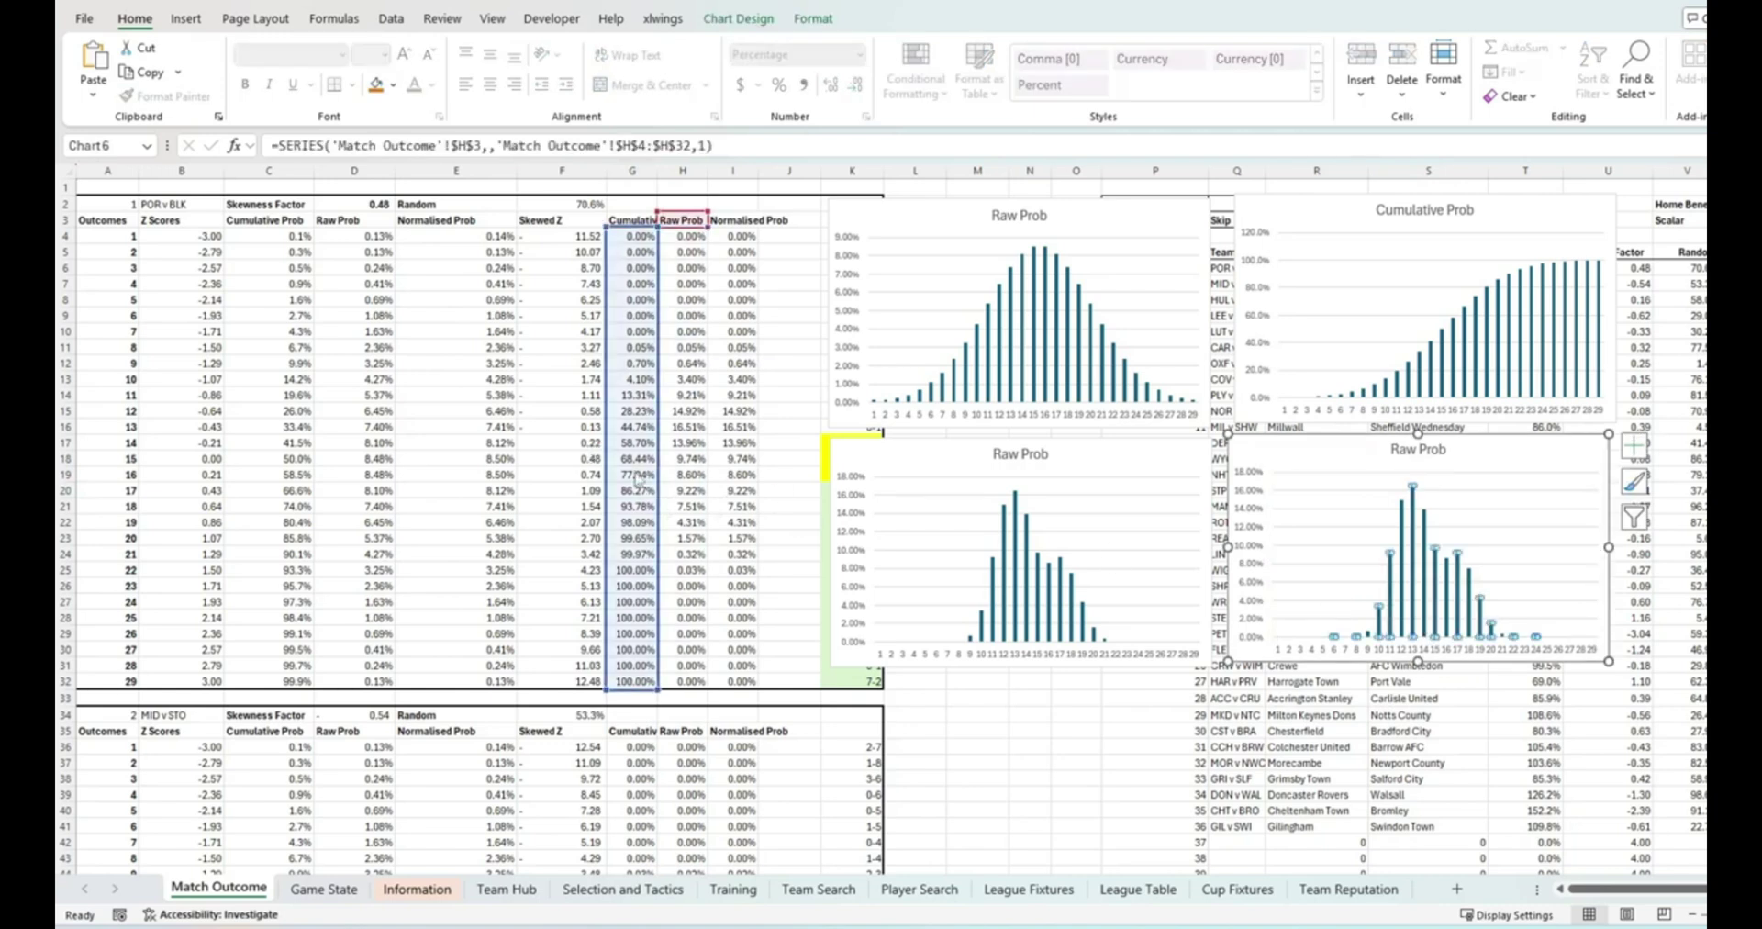
pyautogui.click(1075, 714)
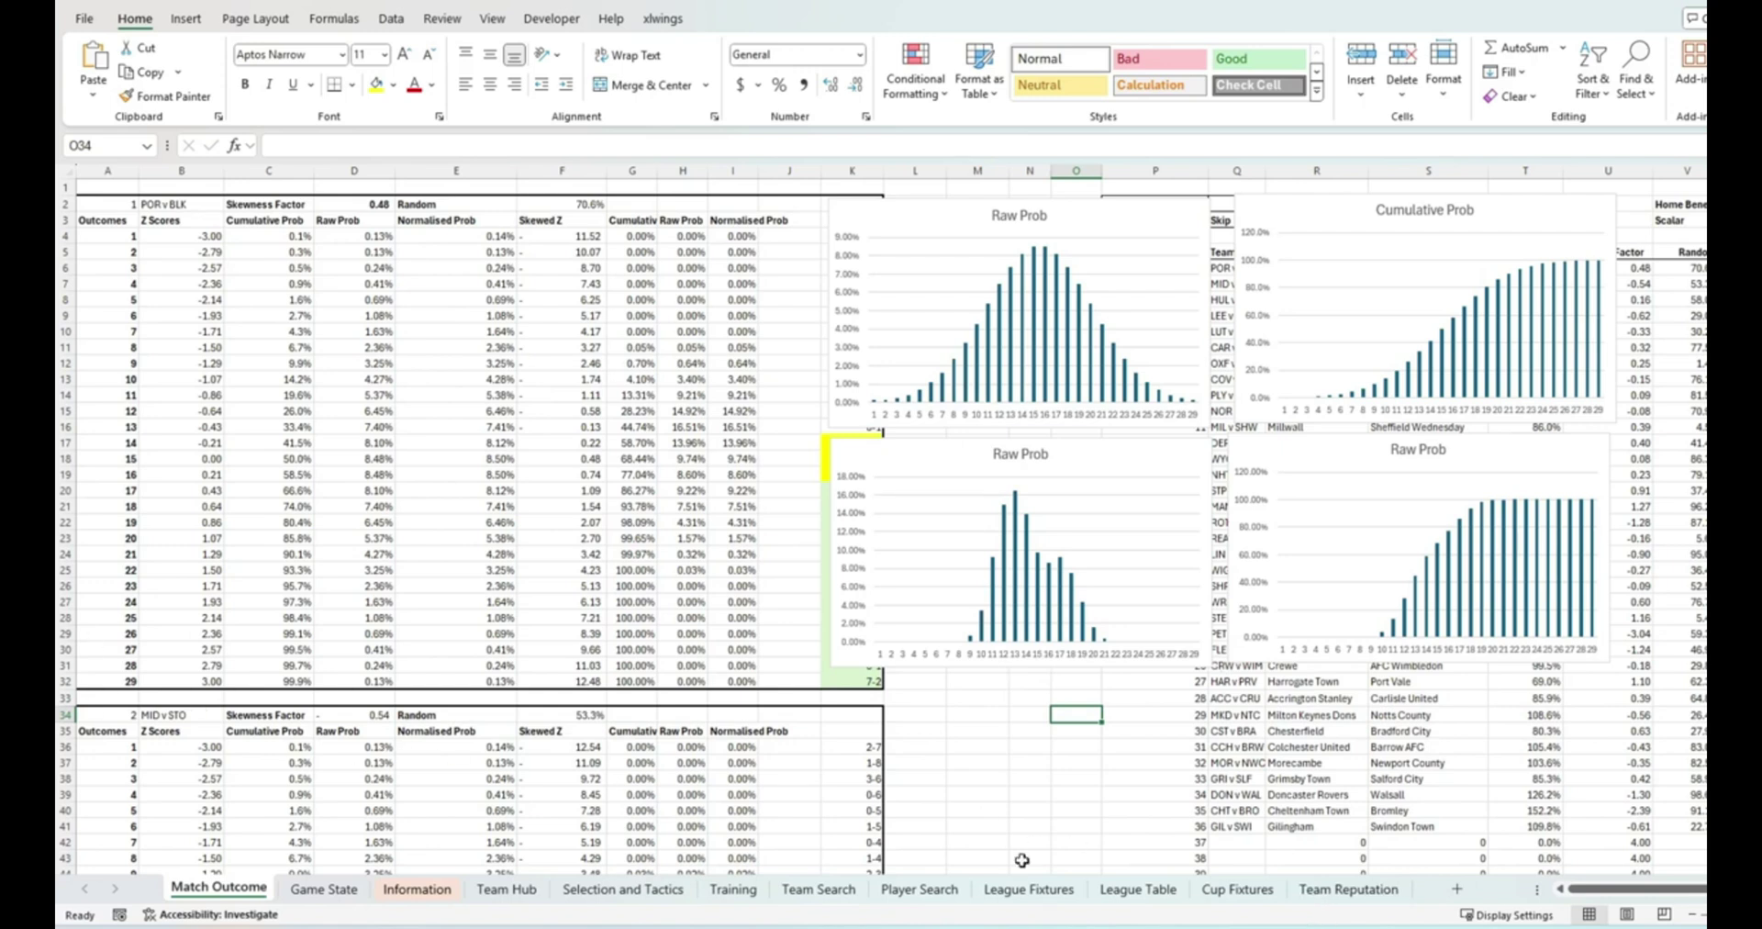
pyautogui.click(688, 857)
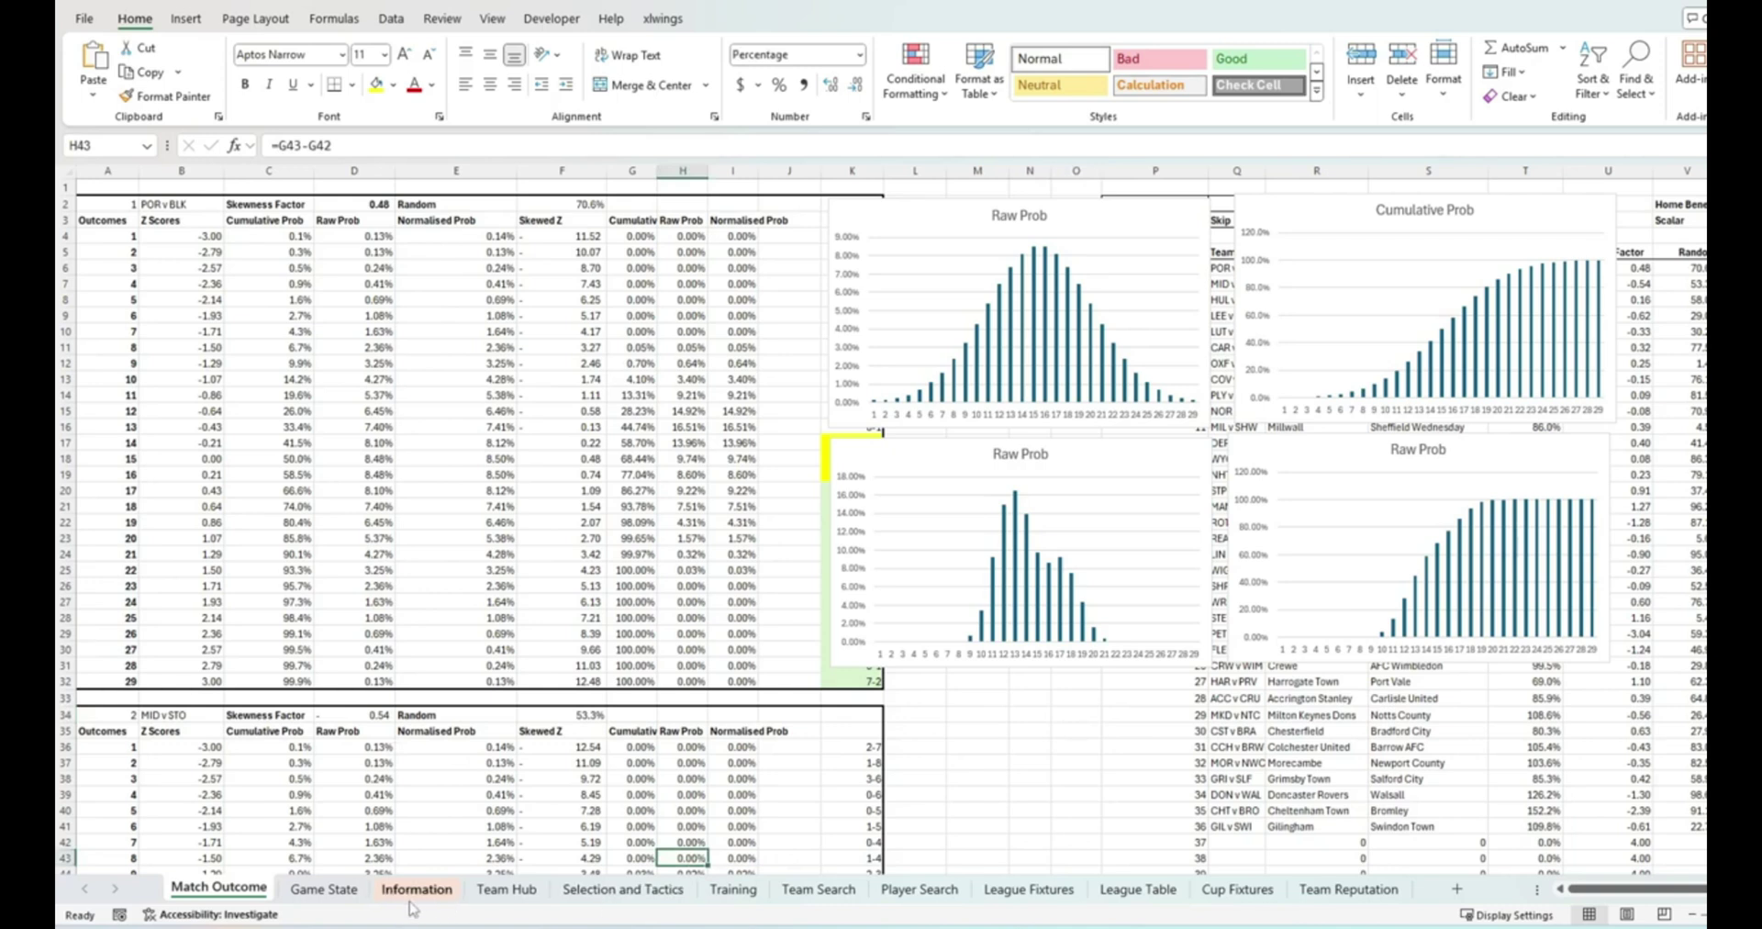
# Step: Switch to the later workbook's Team Hub, with season 2028/29 finished and Wigan on 27 points
pyautogui.click(506, 889)
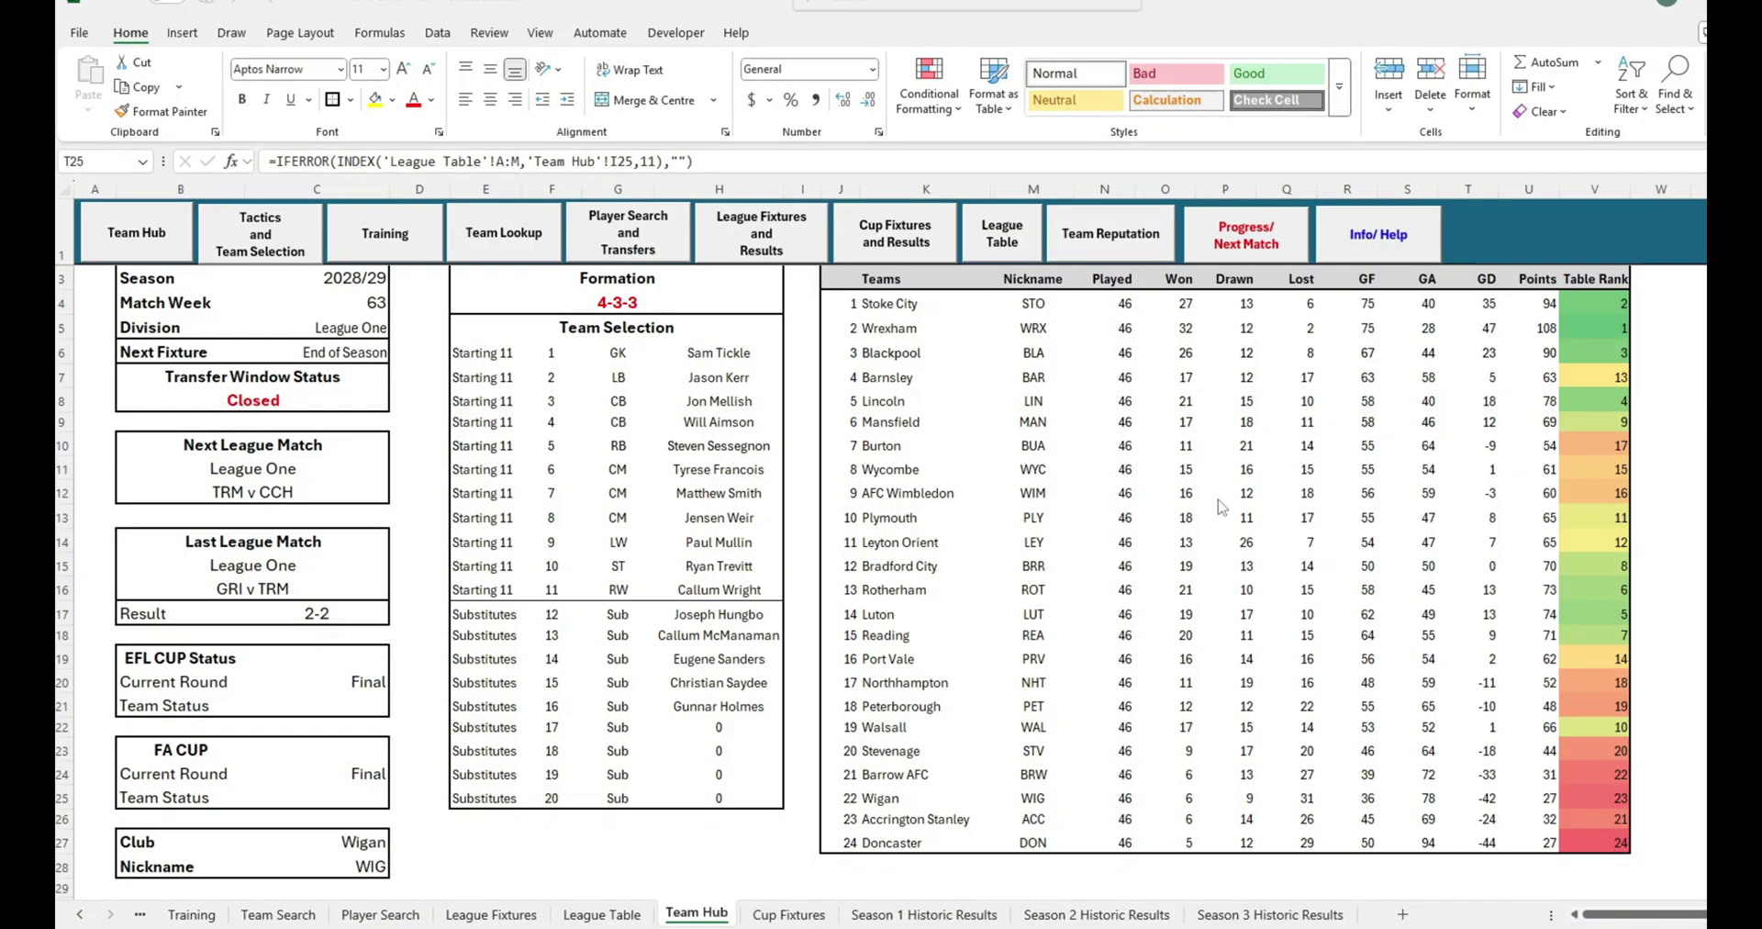
pyautogui.click(812, 863)
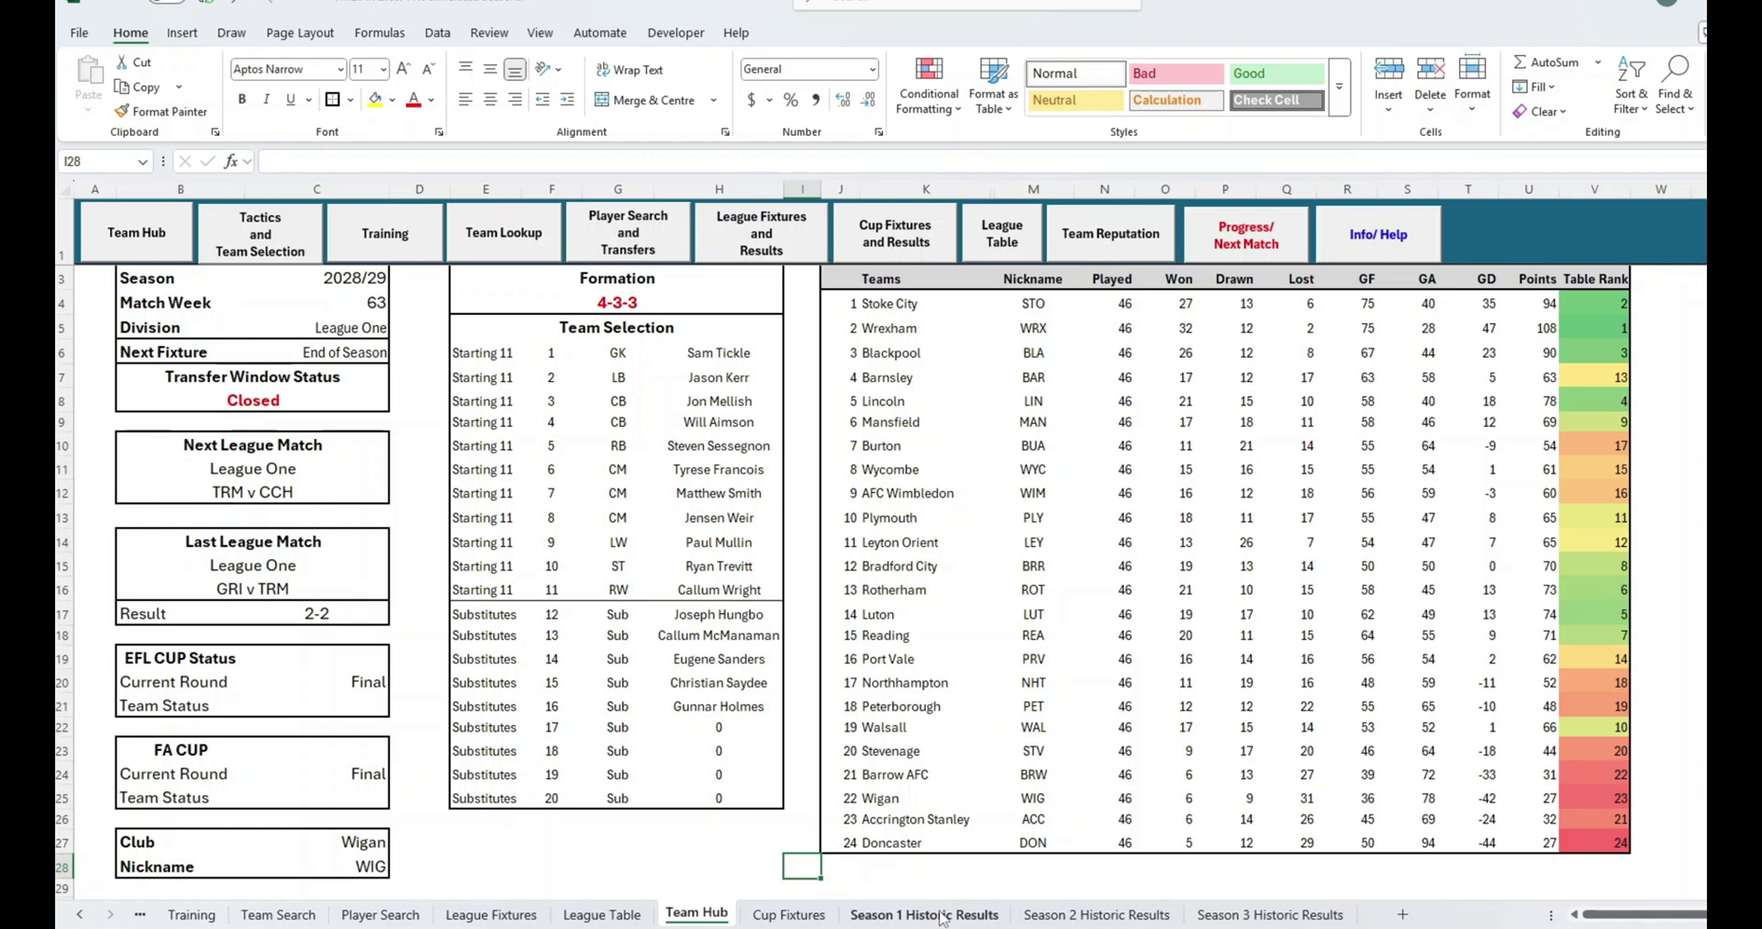
pyautogui.click(80, 914)
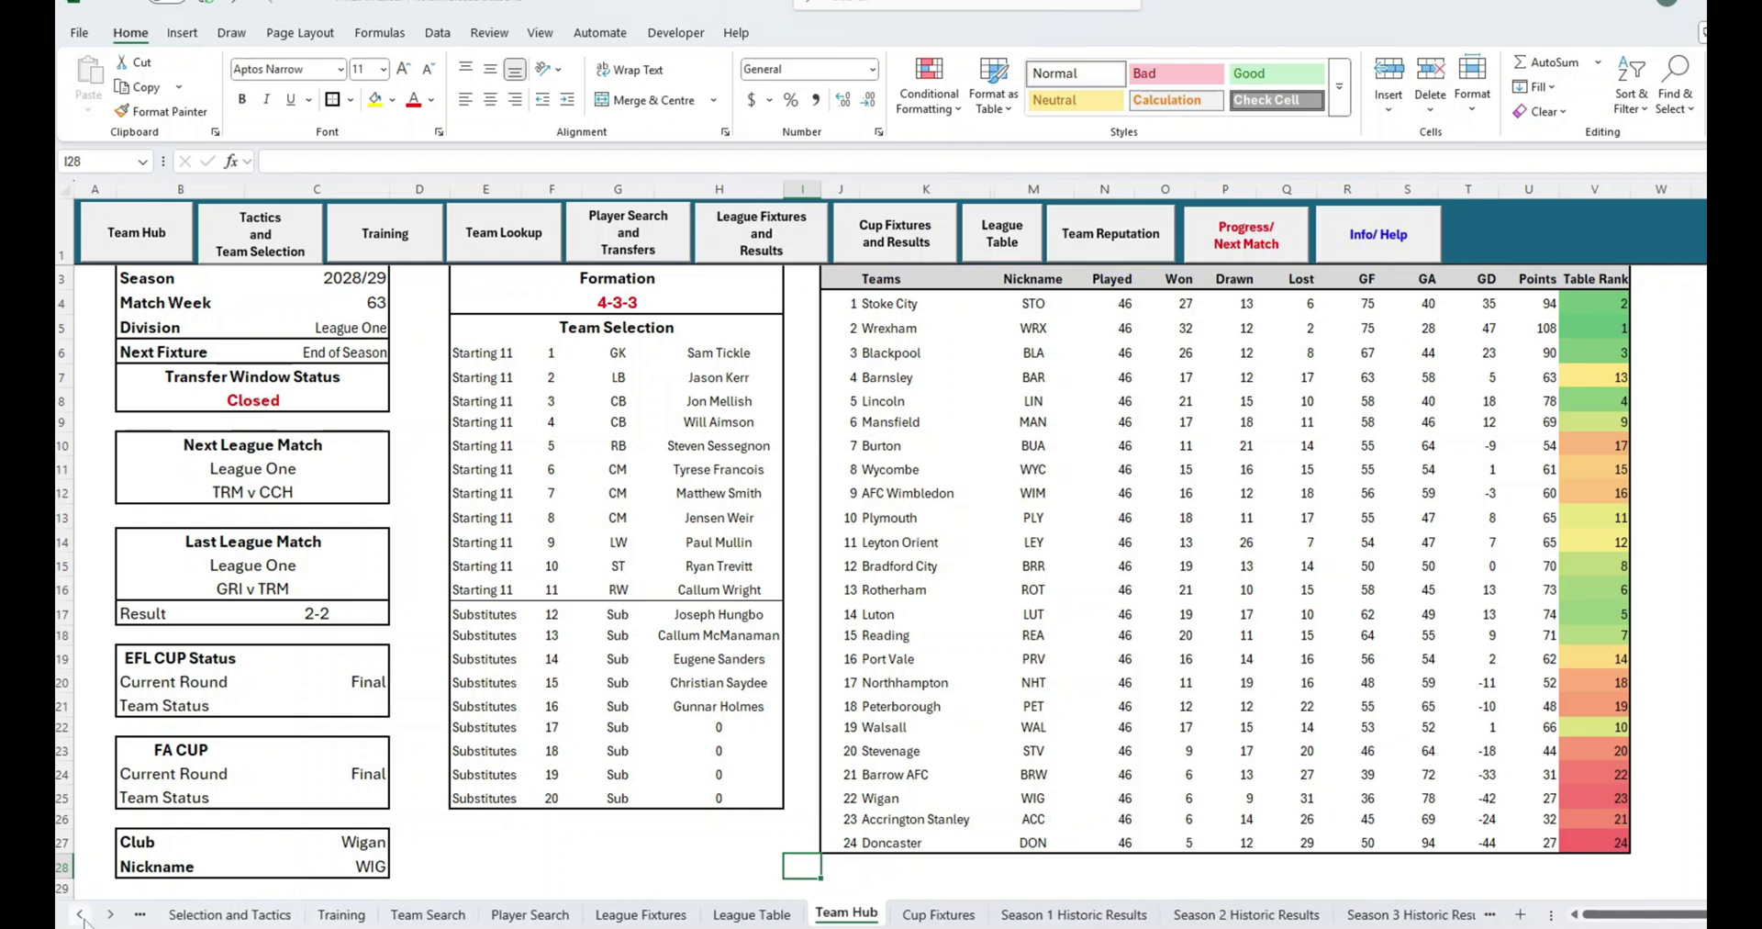
# Step: On Season 1 Historic Results, highlight the Liverpool, Arsenal and Manchester City rows and the EFL Cup Final
pyautogui.click(1069, 914)
pyautogui.scroll(1, 1047, 730)
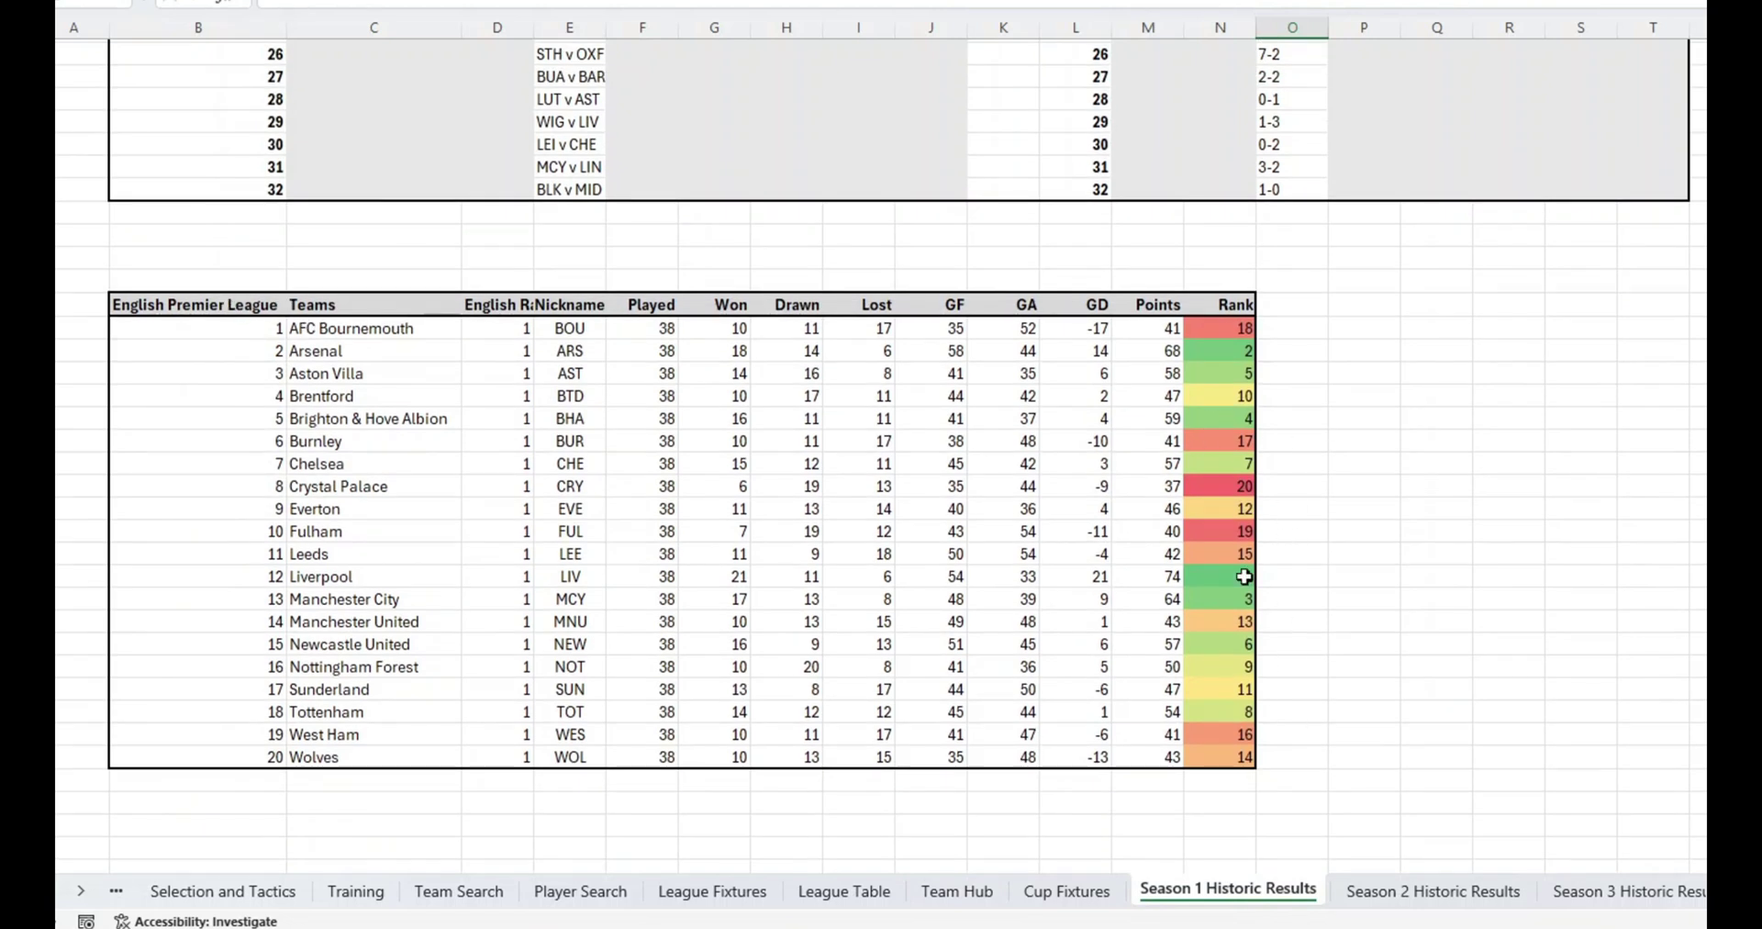
pyautogui.moveTo(1239, 576); pyautogui.dragTo(276, 576)
pyautogui.moveTo(275, 349); pyautogui.dragTo(1225, 340)
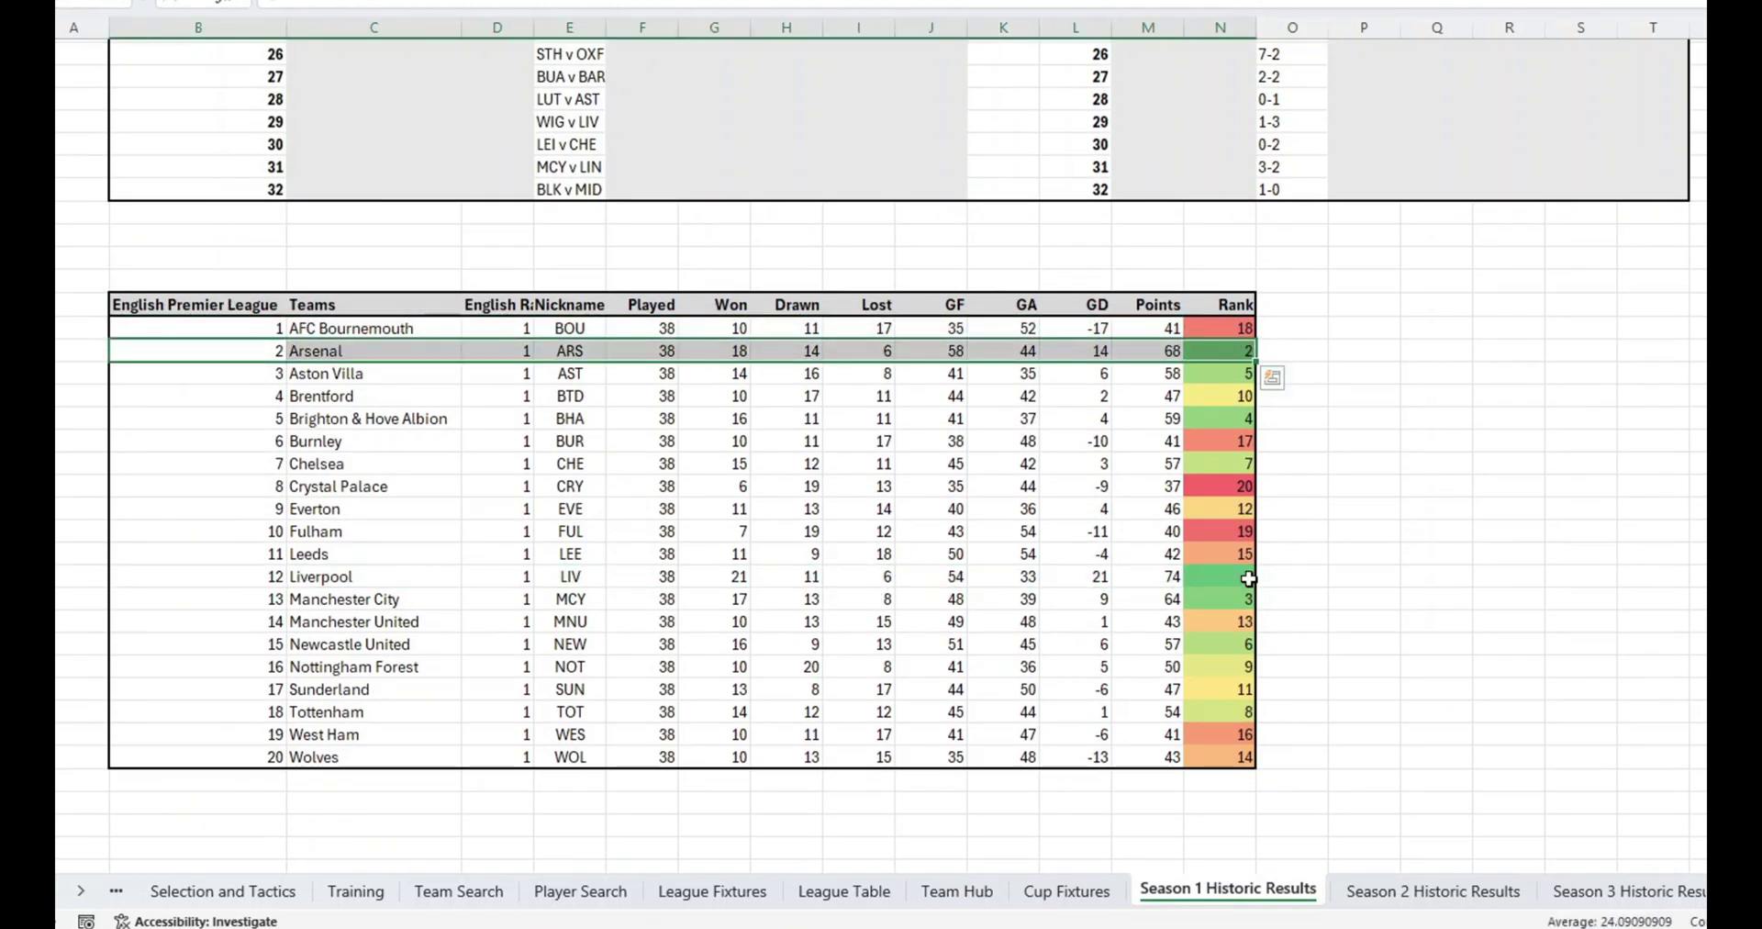
pyautogui.moveTo(1234, 599); pyautogui.dragTo(217, 598)
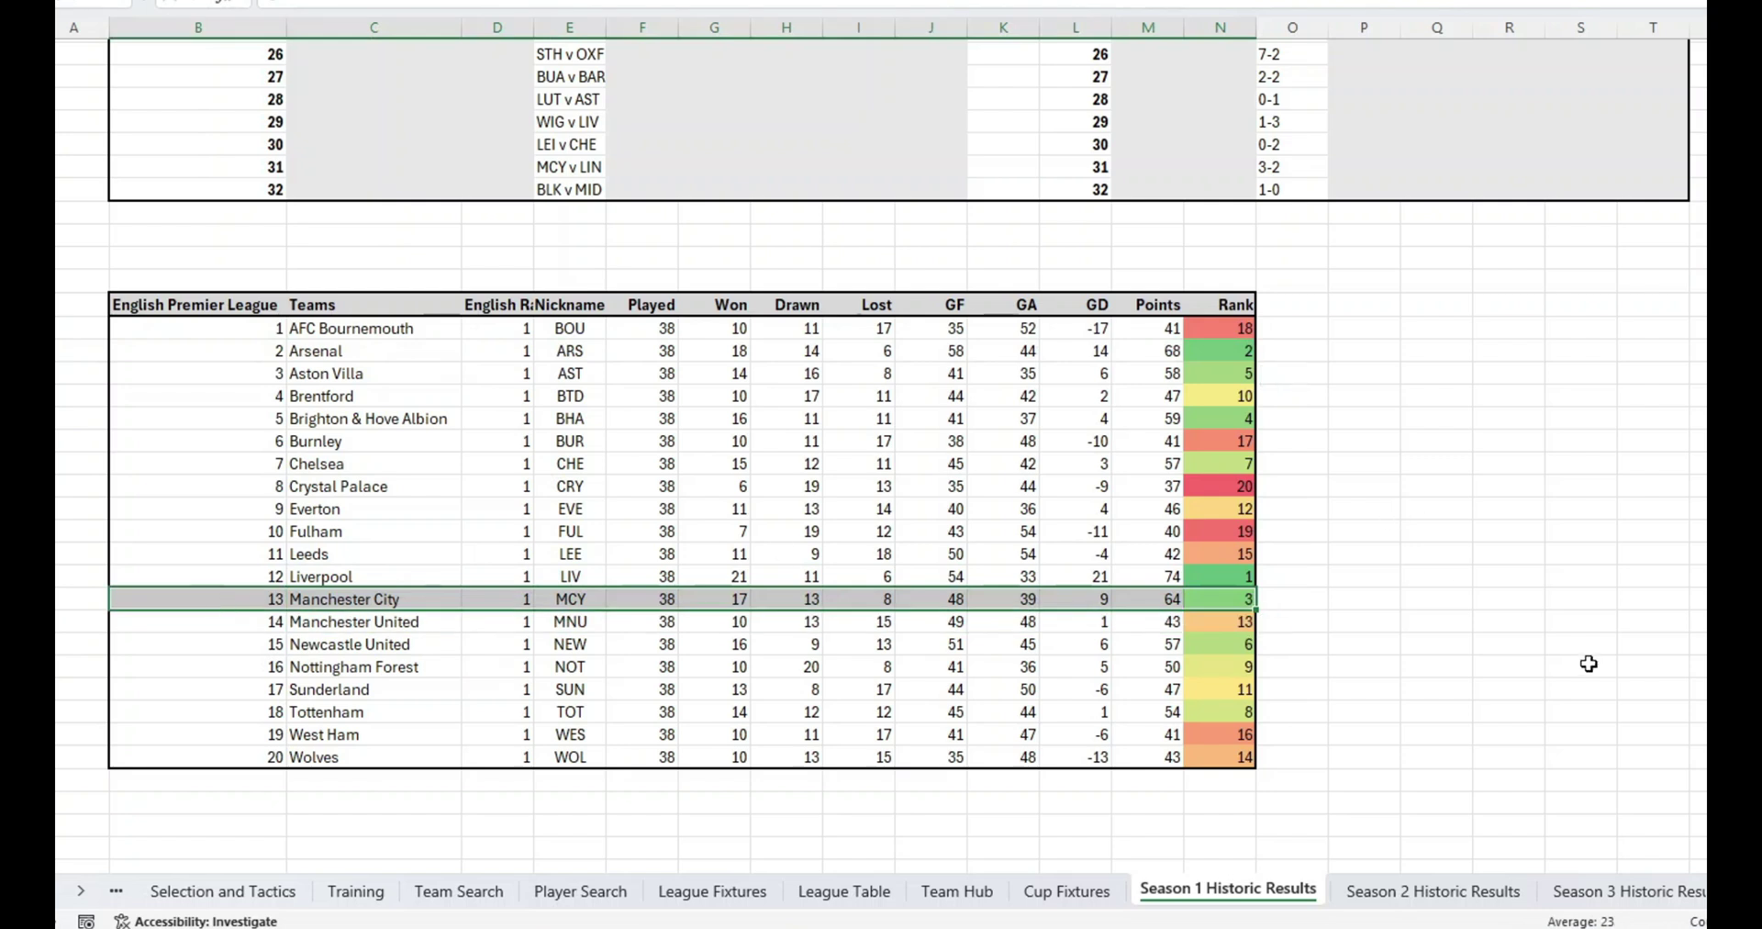
pyautogui.scroll(10, 1520, 539)
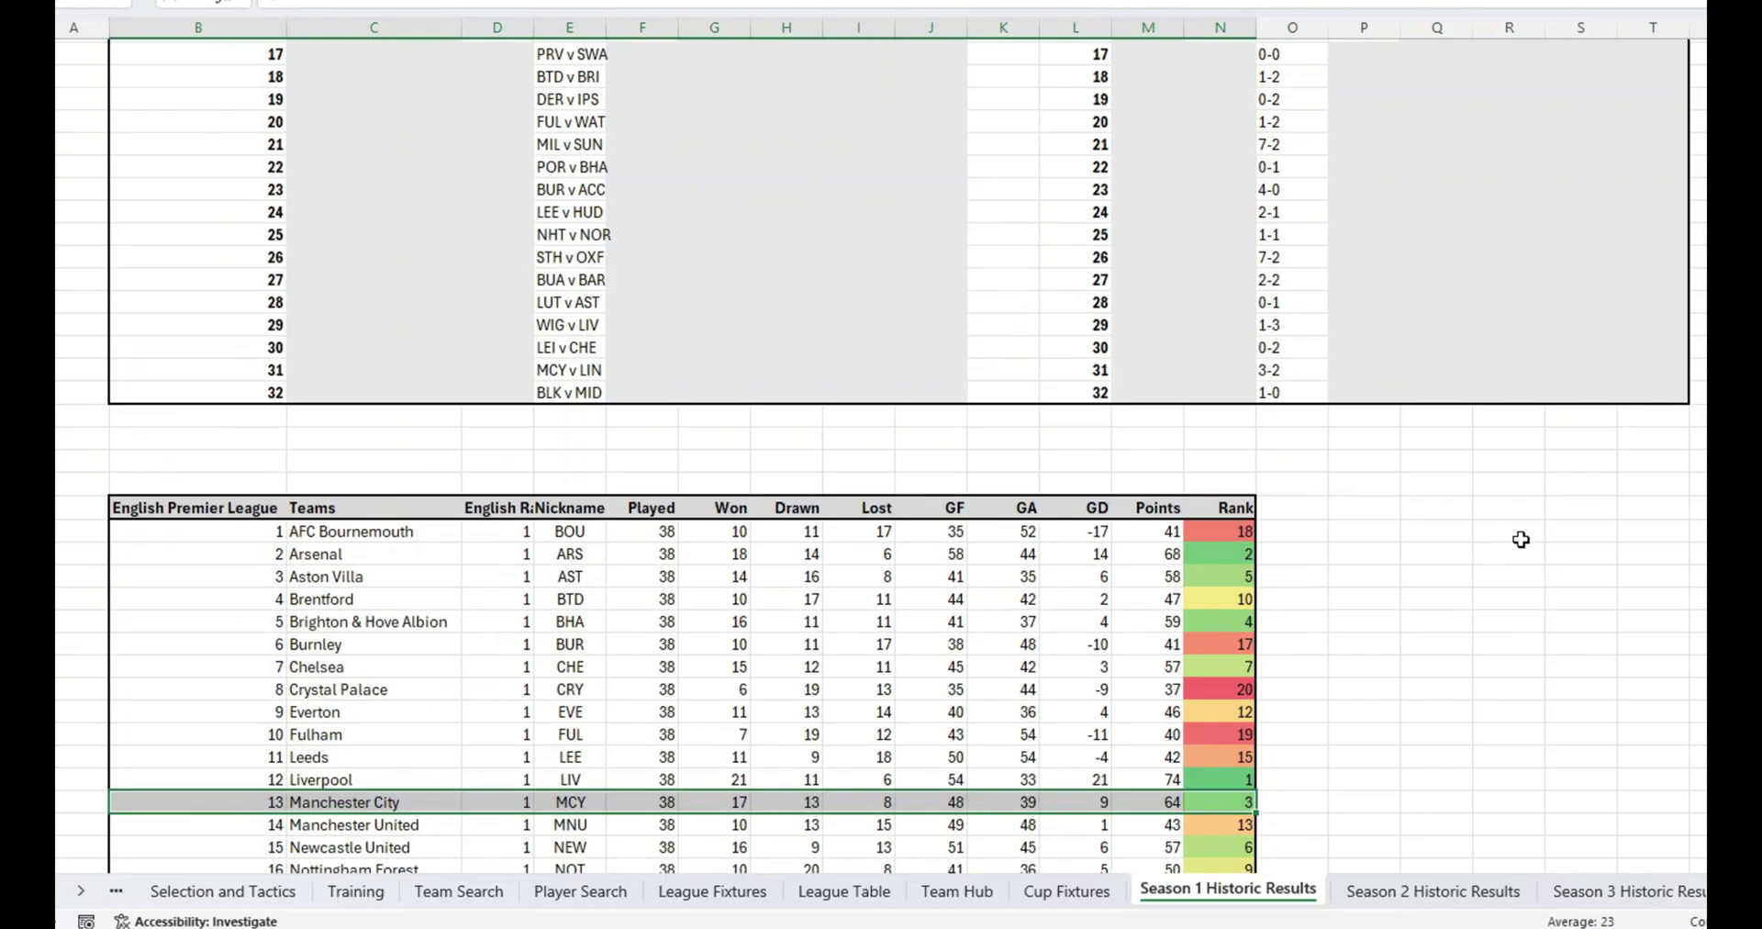
pyautogui.click(925, 166)
pyautogui.click(1658, 168)
pyautogui.scroll(10, 1359, 244)
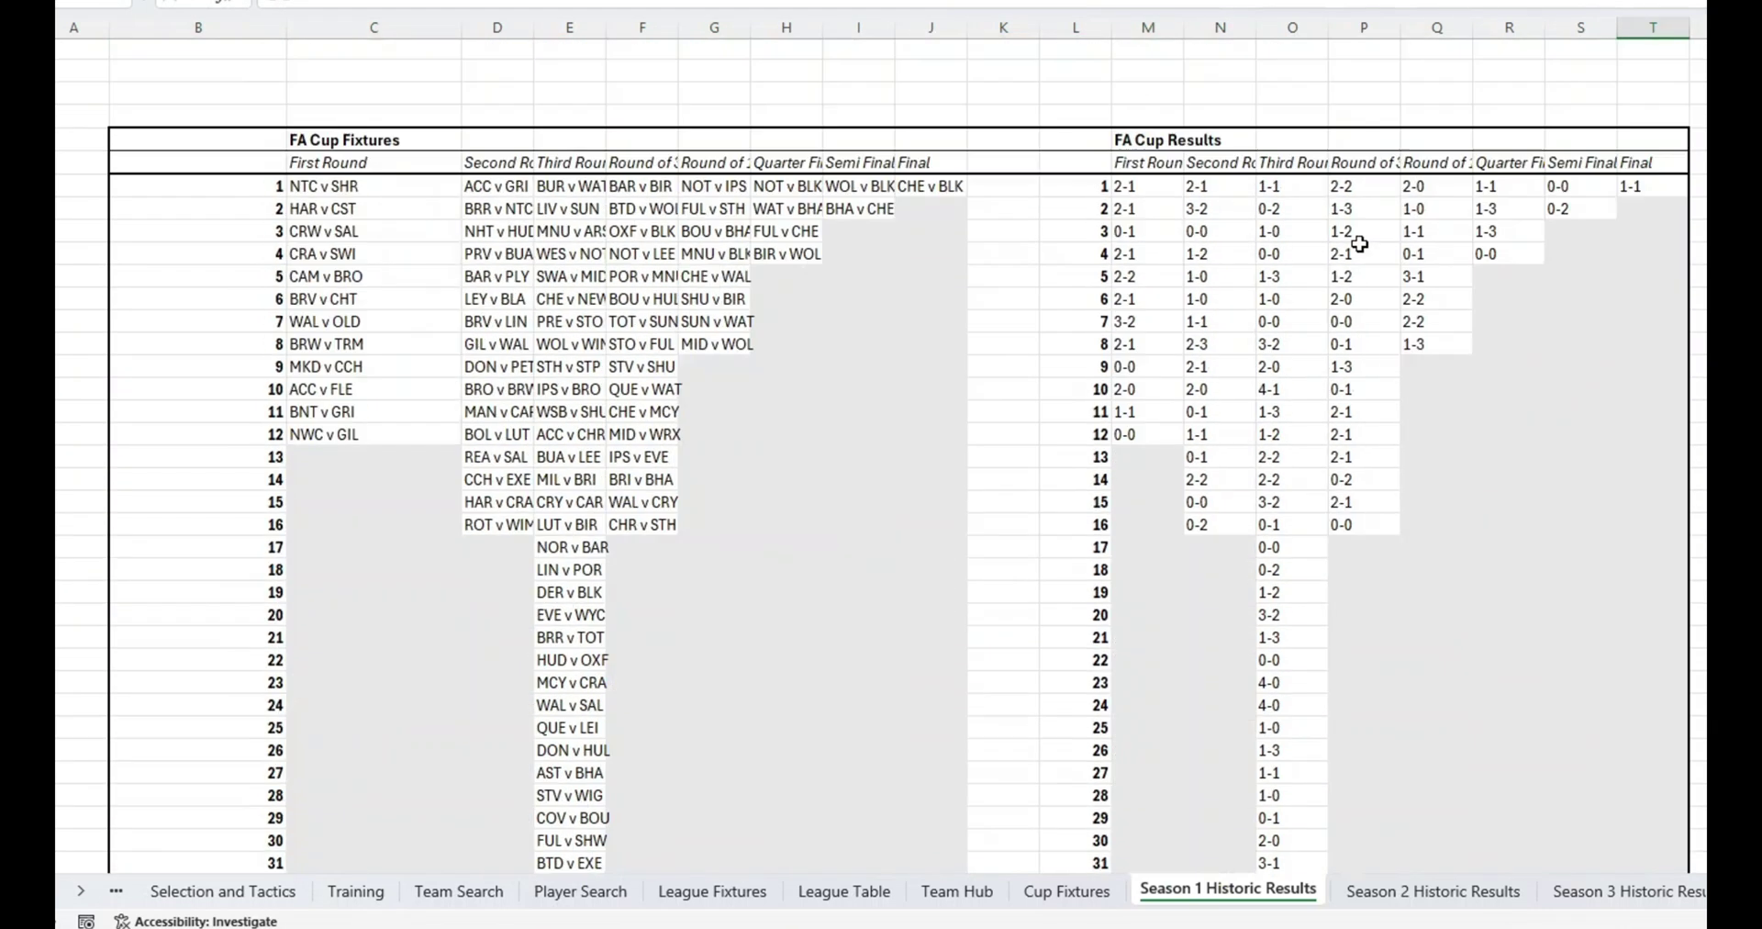
# Step: On Season 2 Historic Results, highlight the top three: Aston Villa, Arsenal and Liverpool
pyautogui.click(927, 187)
pyautogui.scroll(-1, 1639, 183)
pyautogui.hotkey('ctrl', 'pagedown')
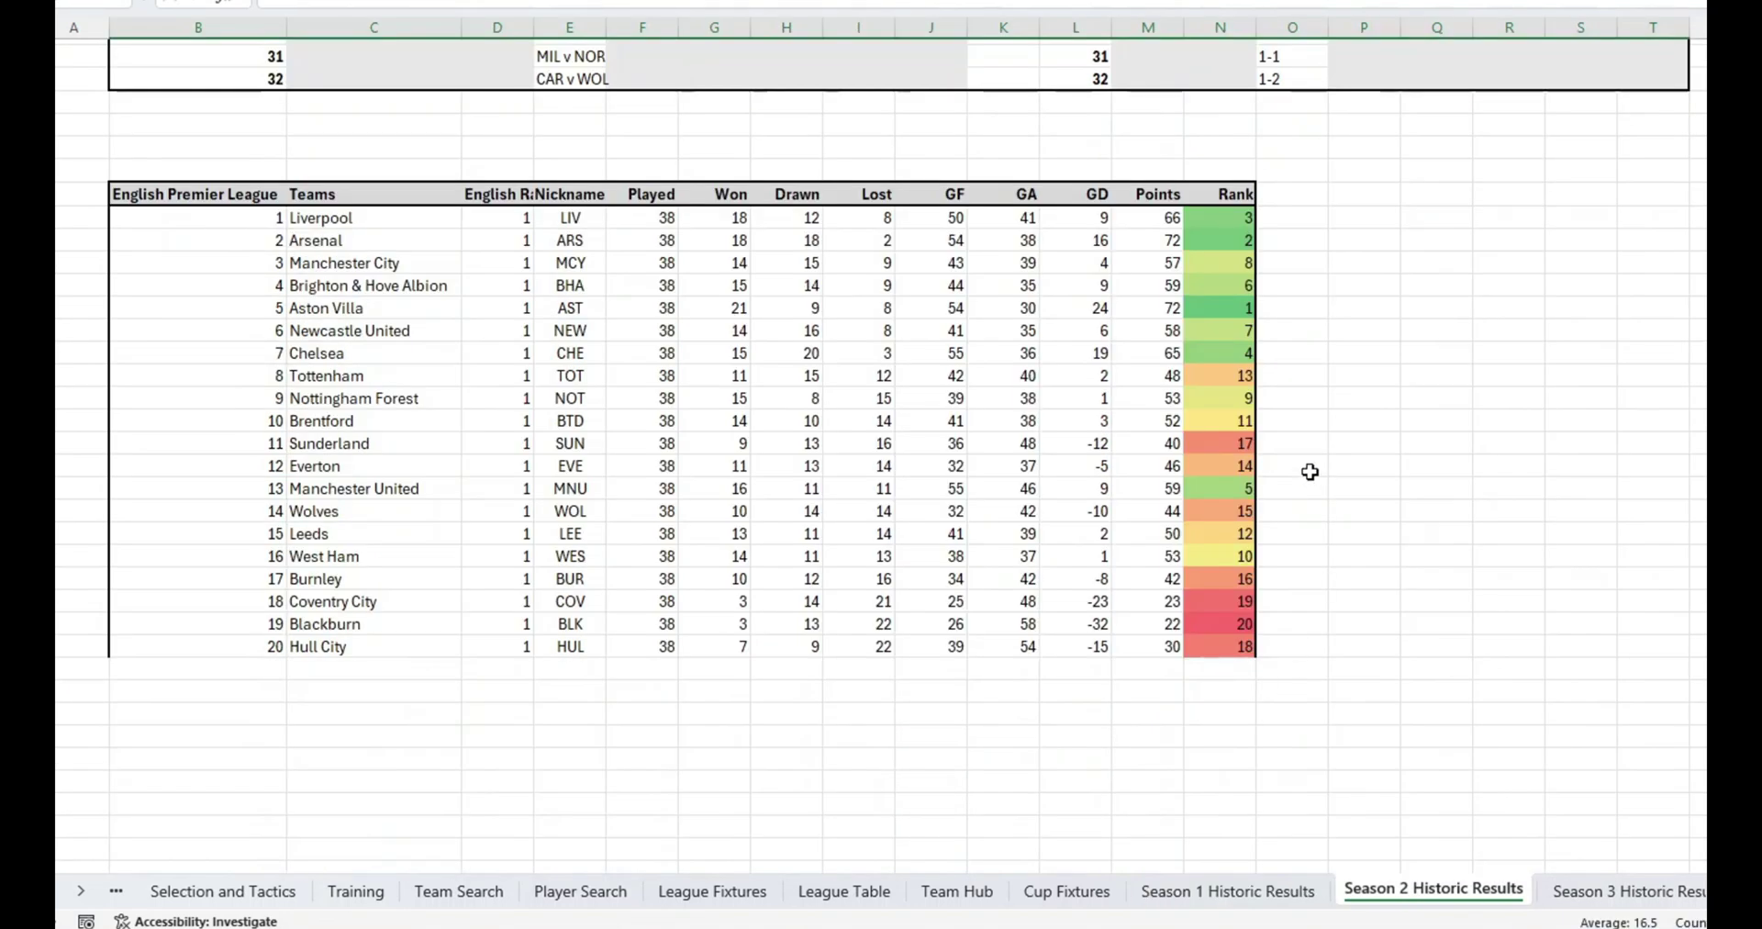
pyautogui.moveTo(1244, 303); pyautogui.dragTo(267, 314)
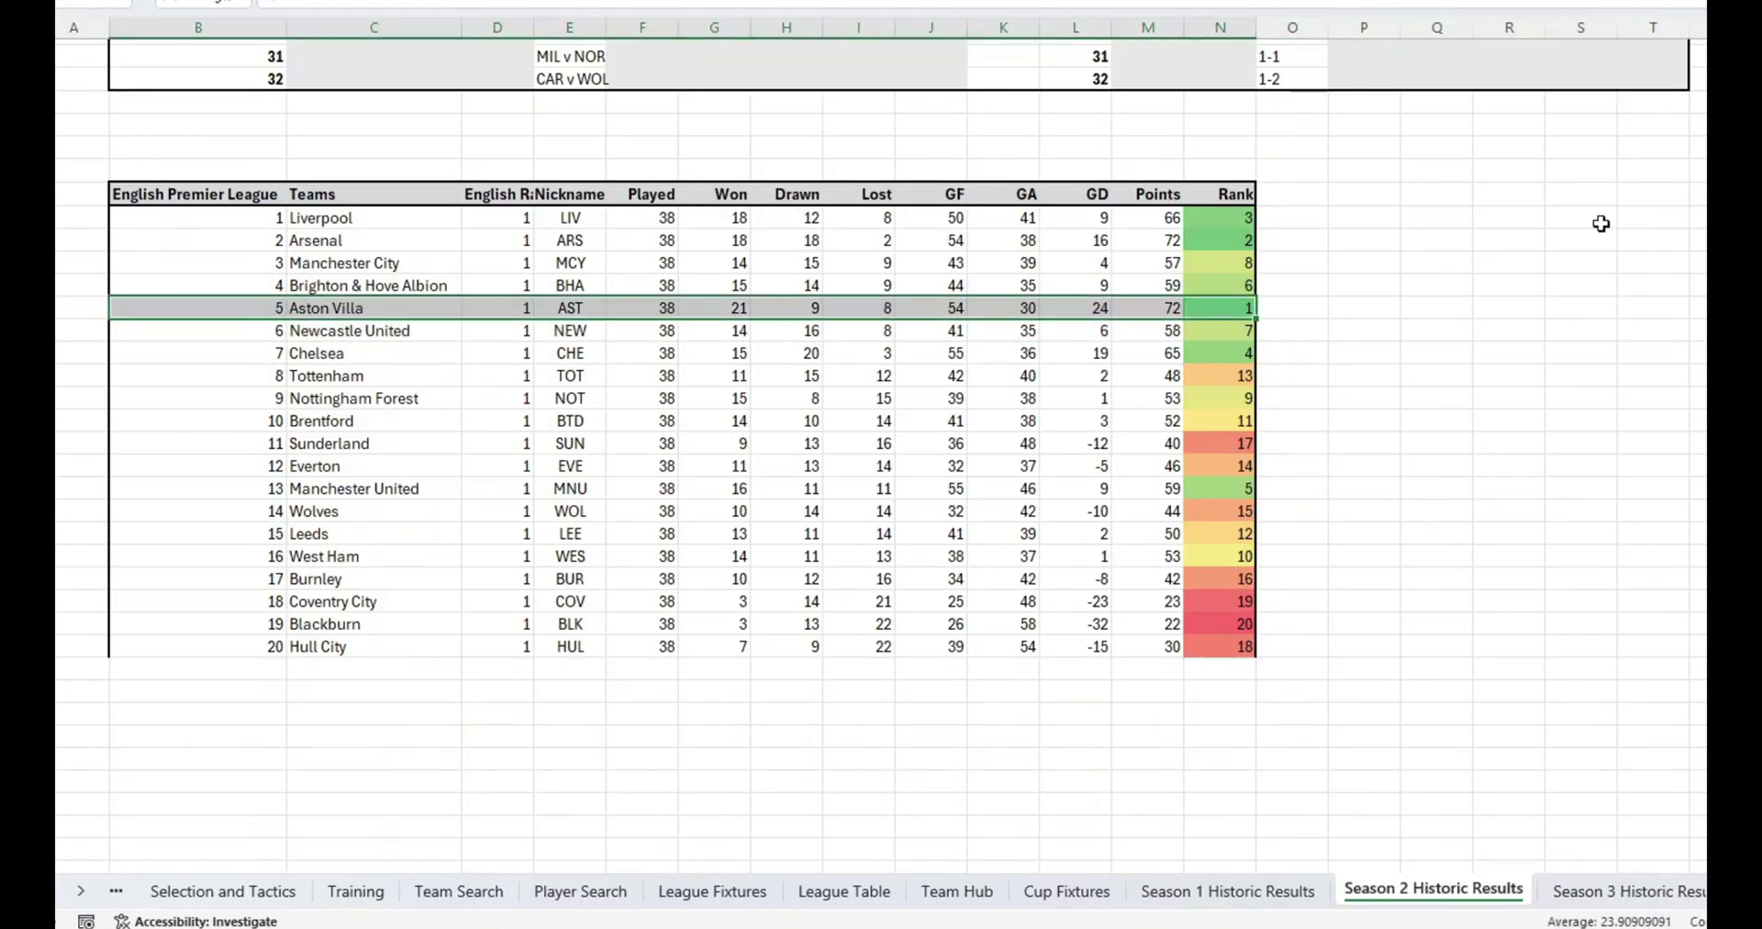
pyautogui.moveTo(1212, 237); pyautogui.dragTo(248, 239)
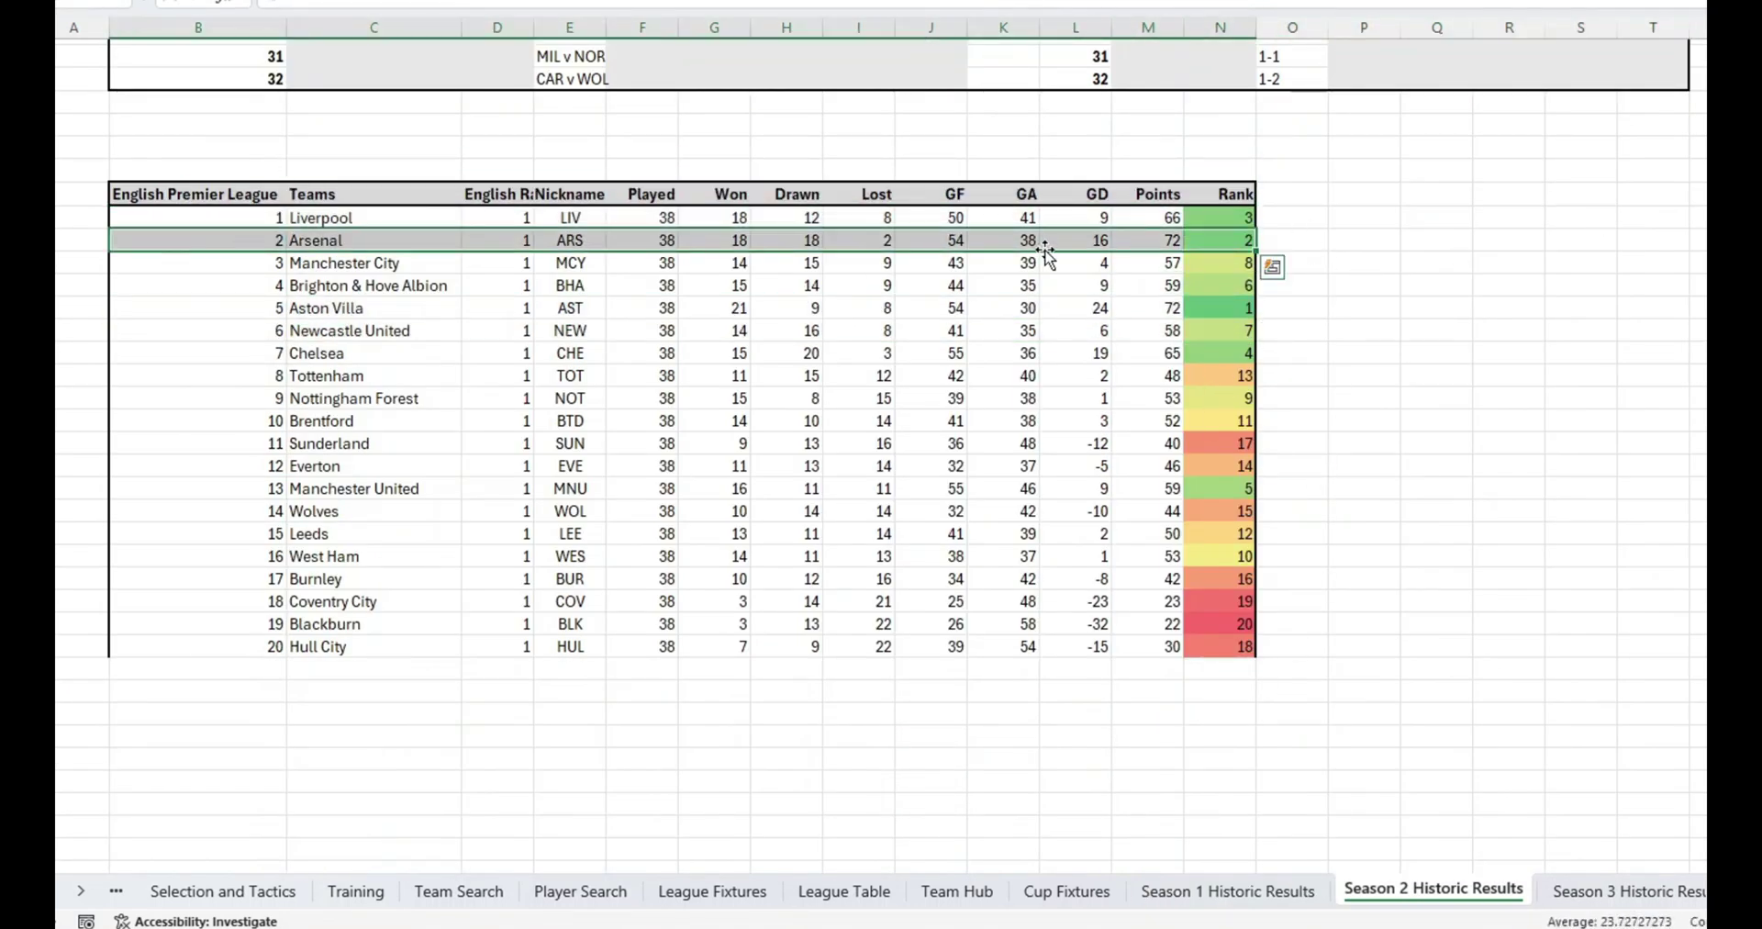
pyautogui.moveTo(1241, 213); pyautogui.dragTo(246, 215)
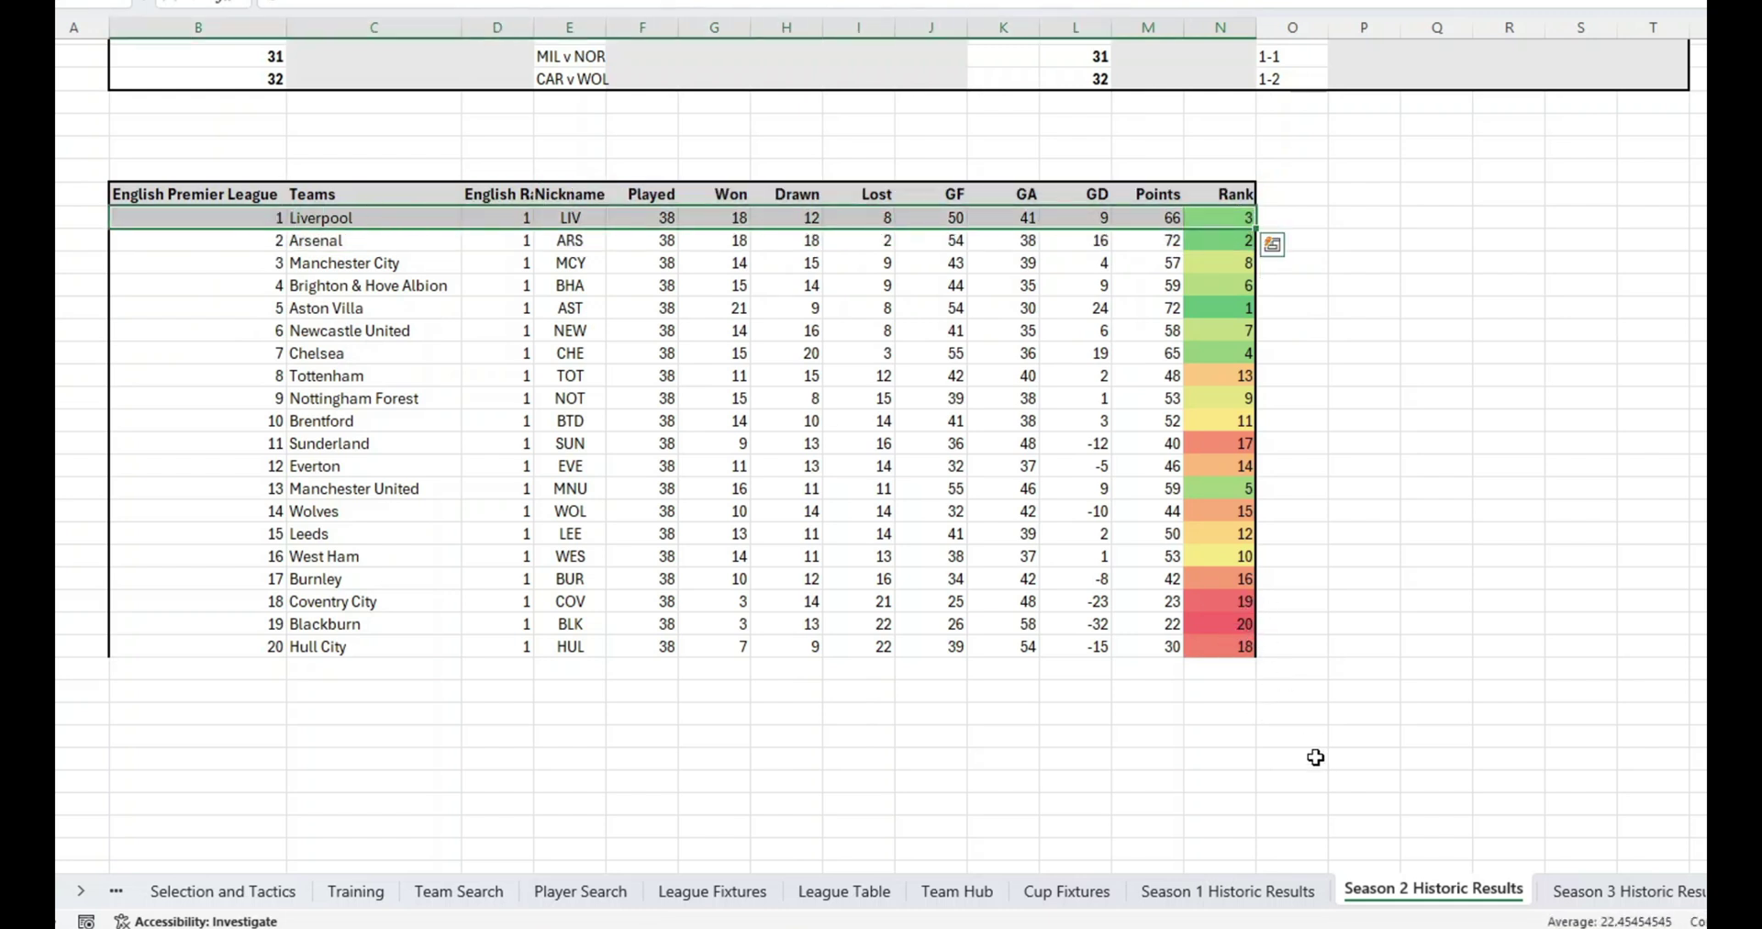
# Step: Check Season 2's EFL Cup final and FA Cup final (LIV v FUL), then move to Season 3
pyautogui.scroll(15, 1506, 764)
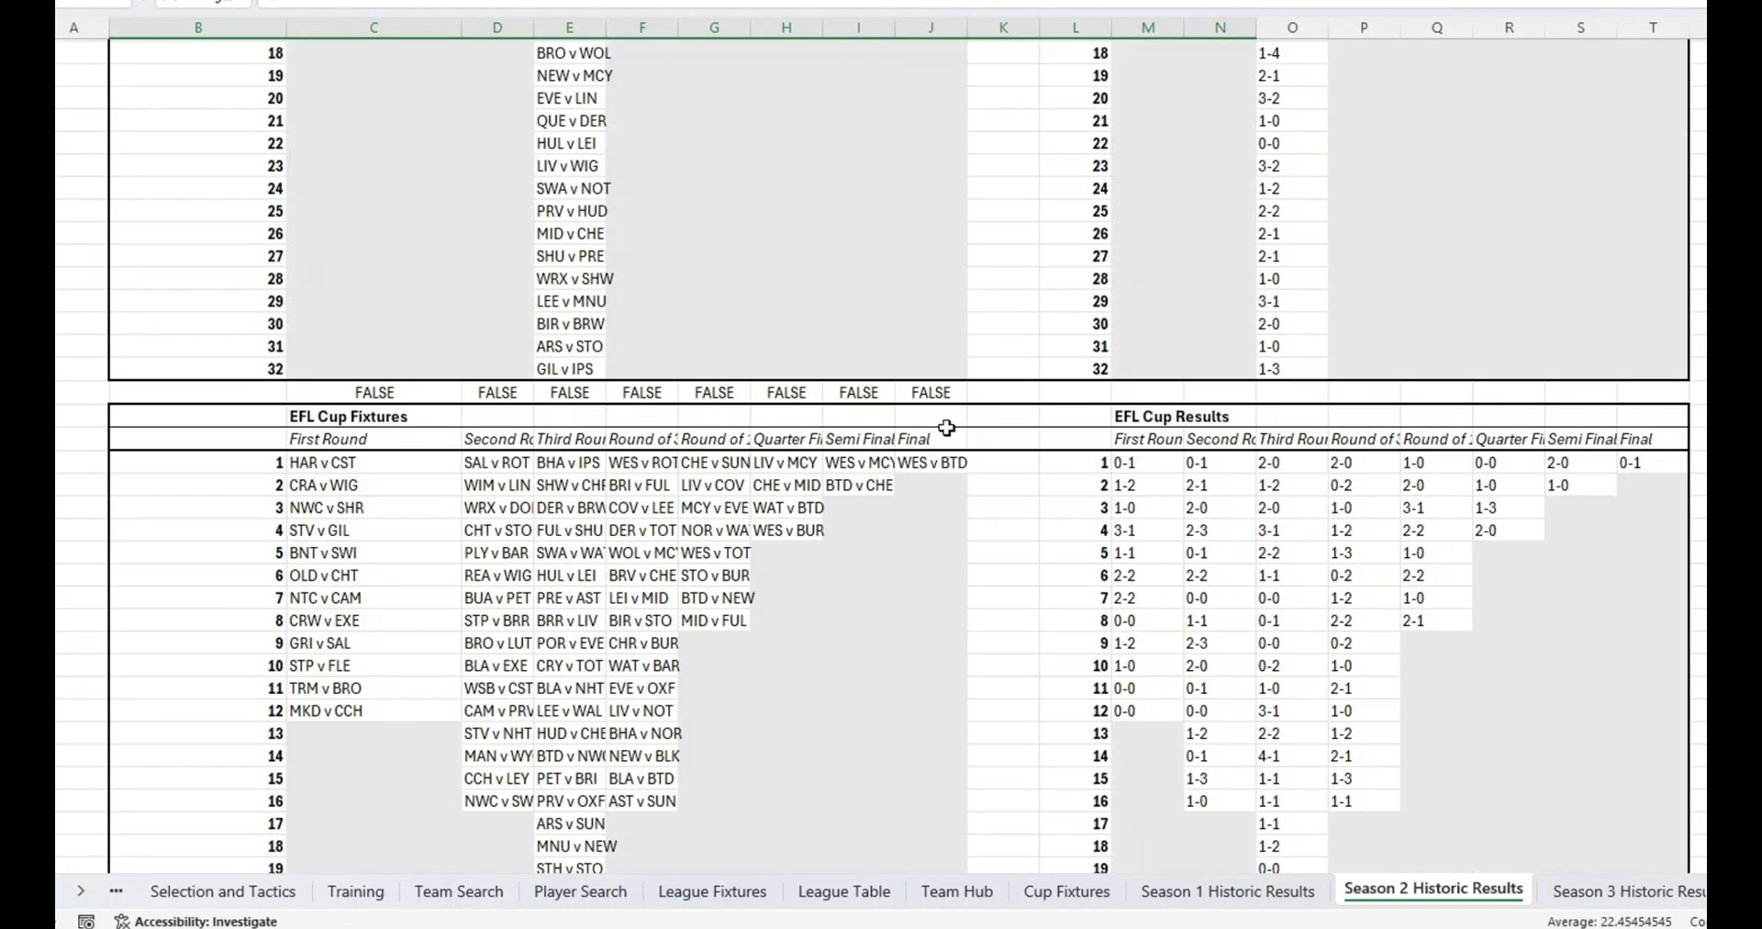
pyautogui.scroll(-1, 947, 427)
pyautogui.click(938, 396)
pyautogui.click(1653, 392)
pyautogui.scroll(4, 1071, 361)
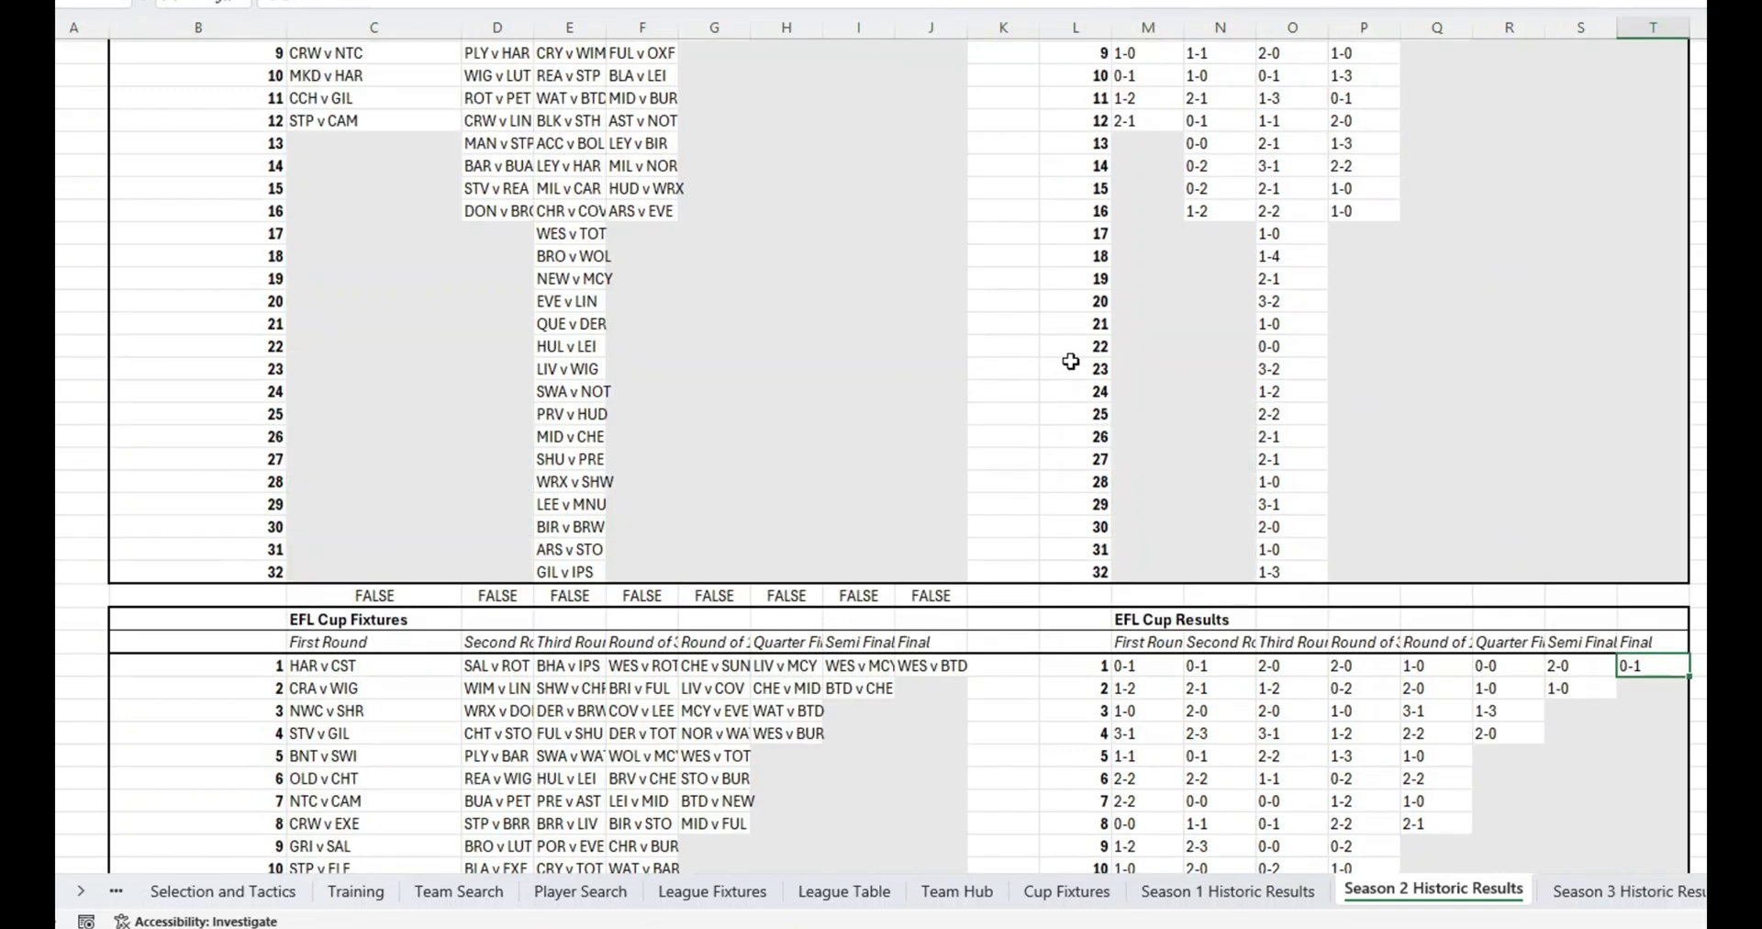
pyautogui.scroll(5, 1070, 361)
pyautogui.click(936, 215)
pyautogui.click(1641, 216)
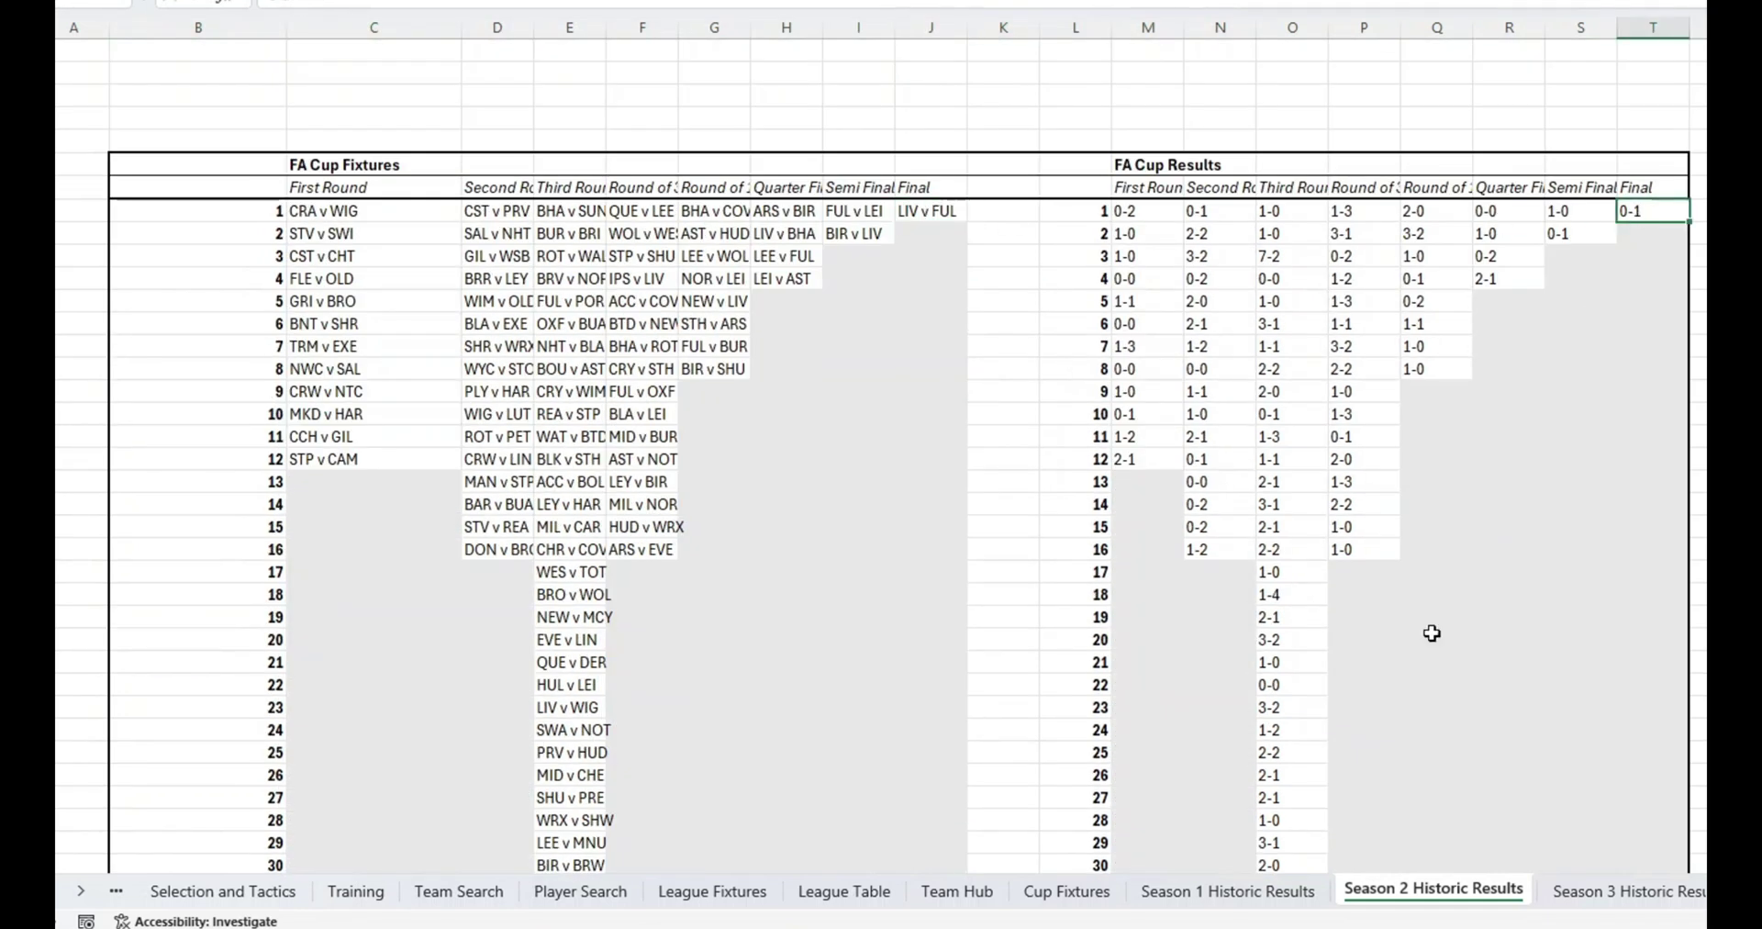
pyautogui.click(1617, 891)
# Step: Highlight Season 3's top finishers: champions Arsenal, runners-up Newcastle United and the third-placed team
pyautogui.scroll(1, 1303, 459)
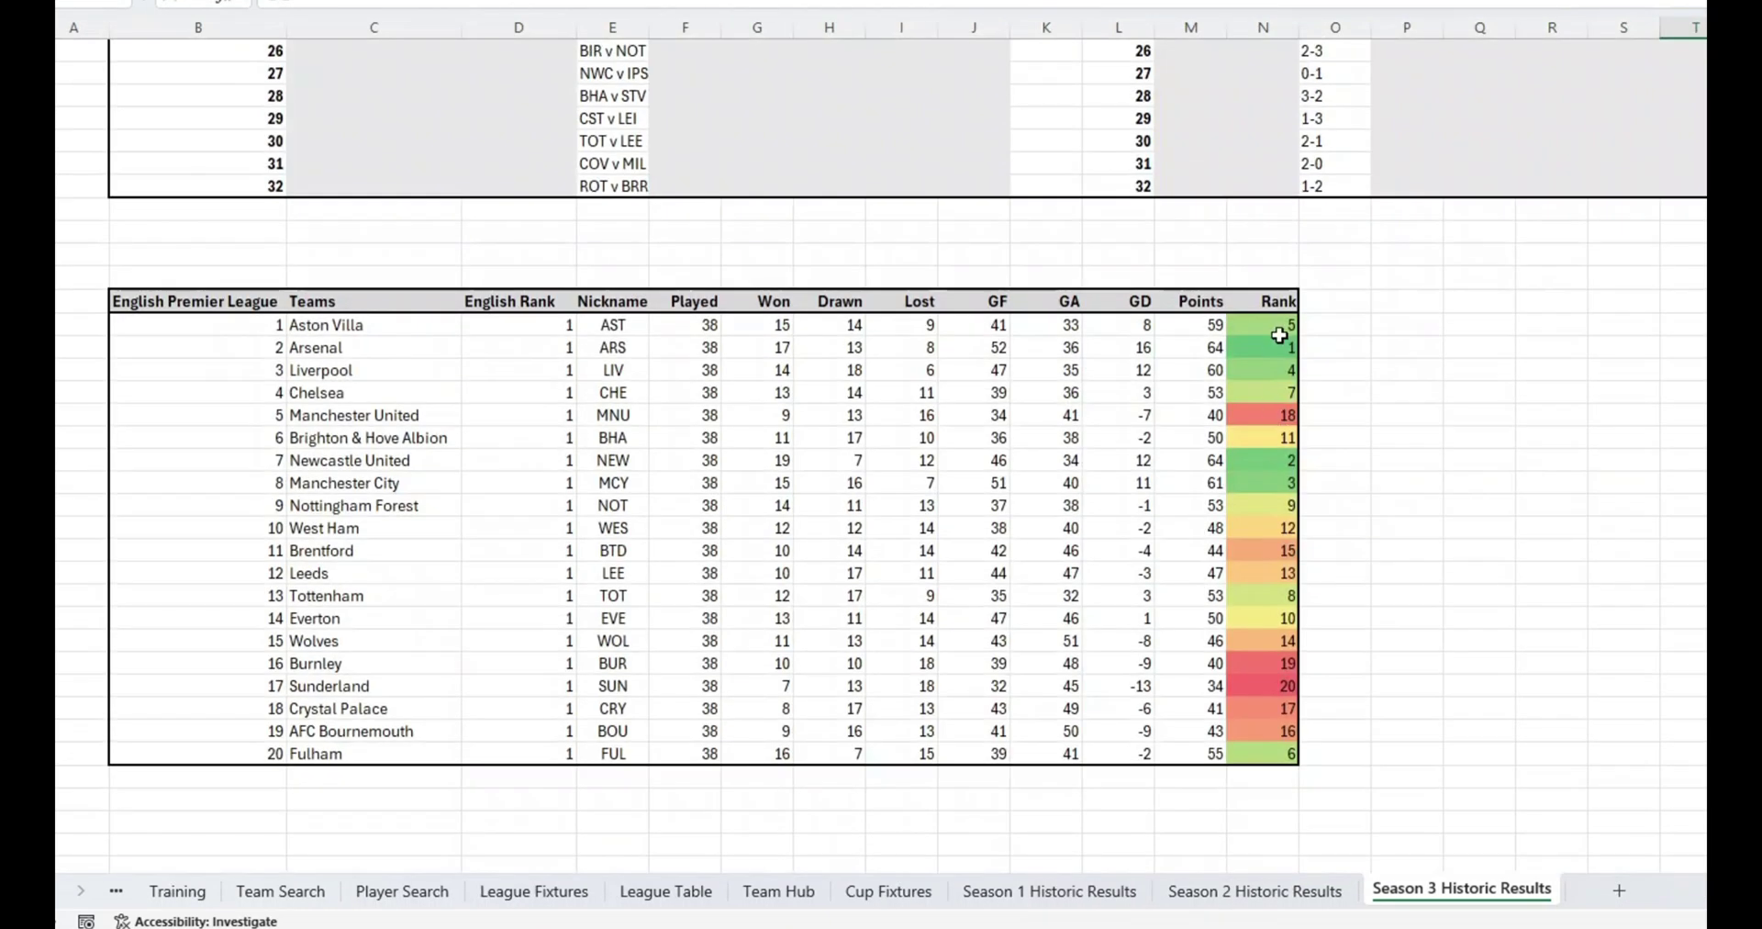
pyautogui.moveTo(1280, 339); pyautogui.dragTo(142, 339)
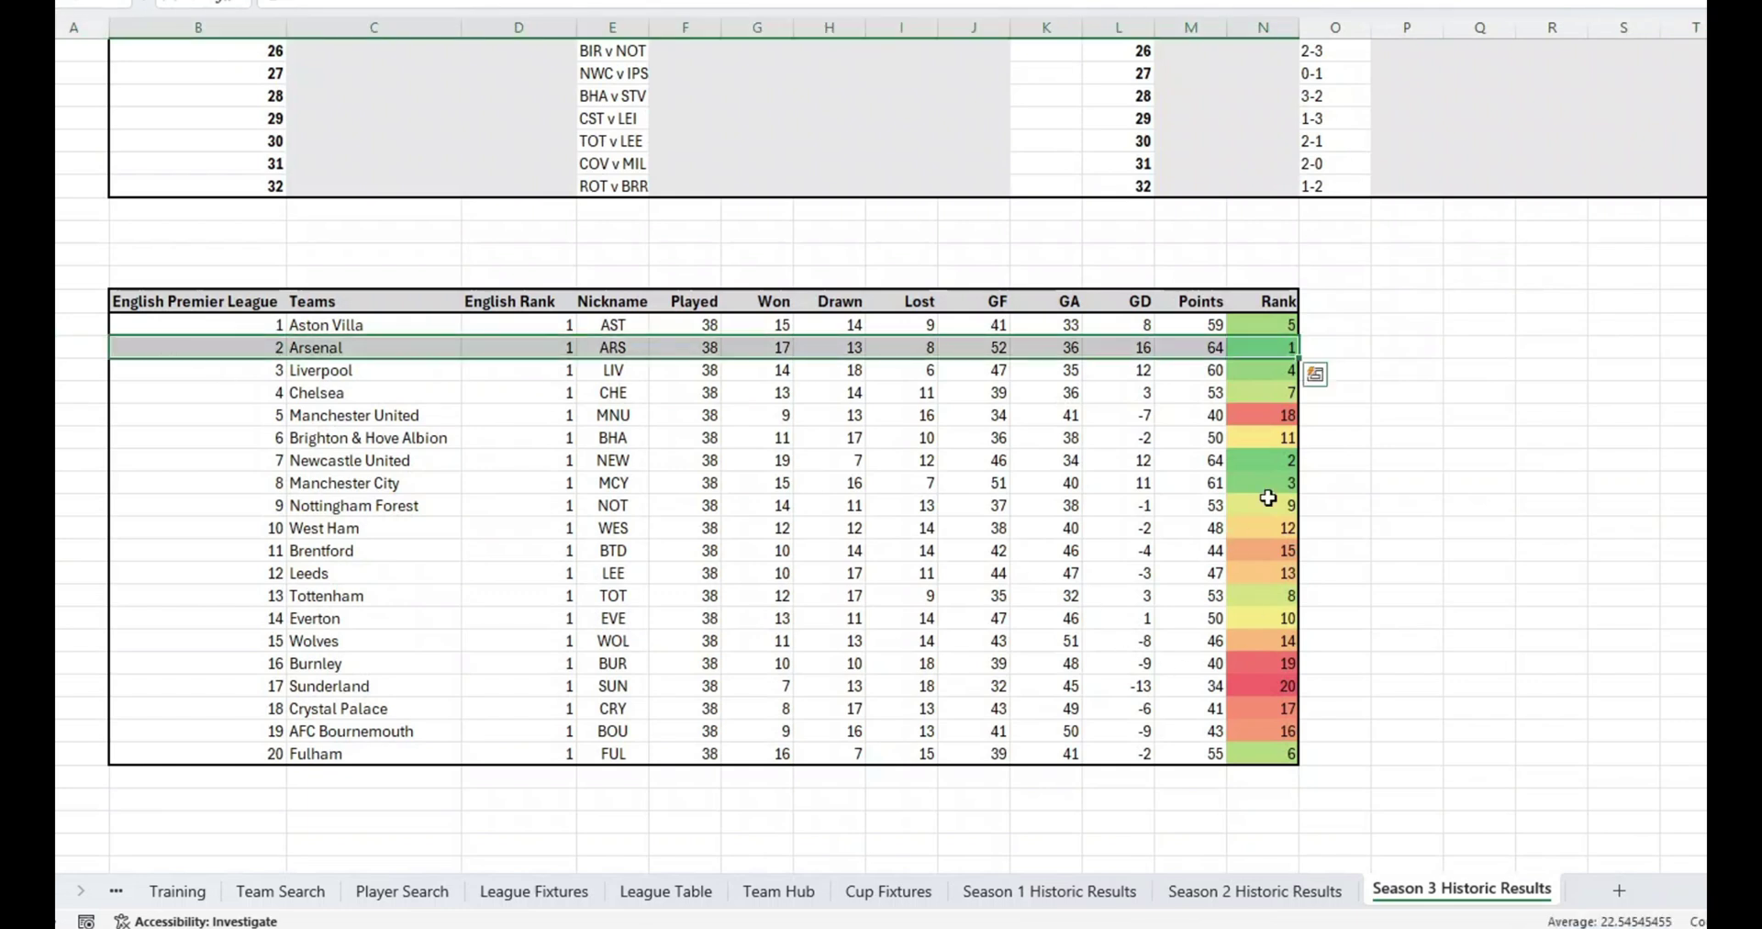
pyautogui.moveTo(1272, 464); pyautogui.dragTo(256, 459)
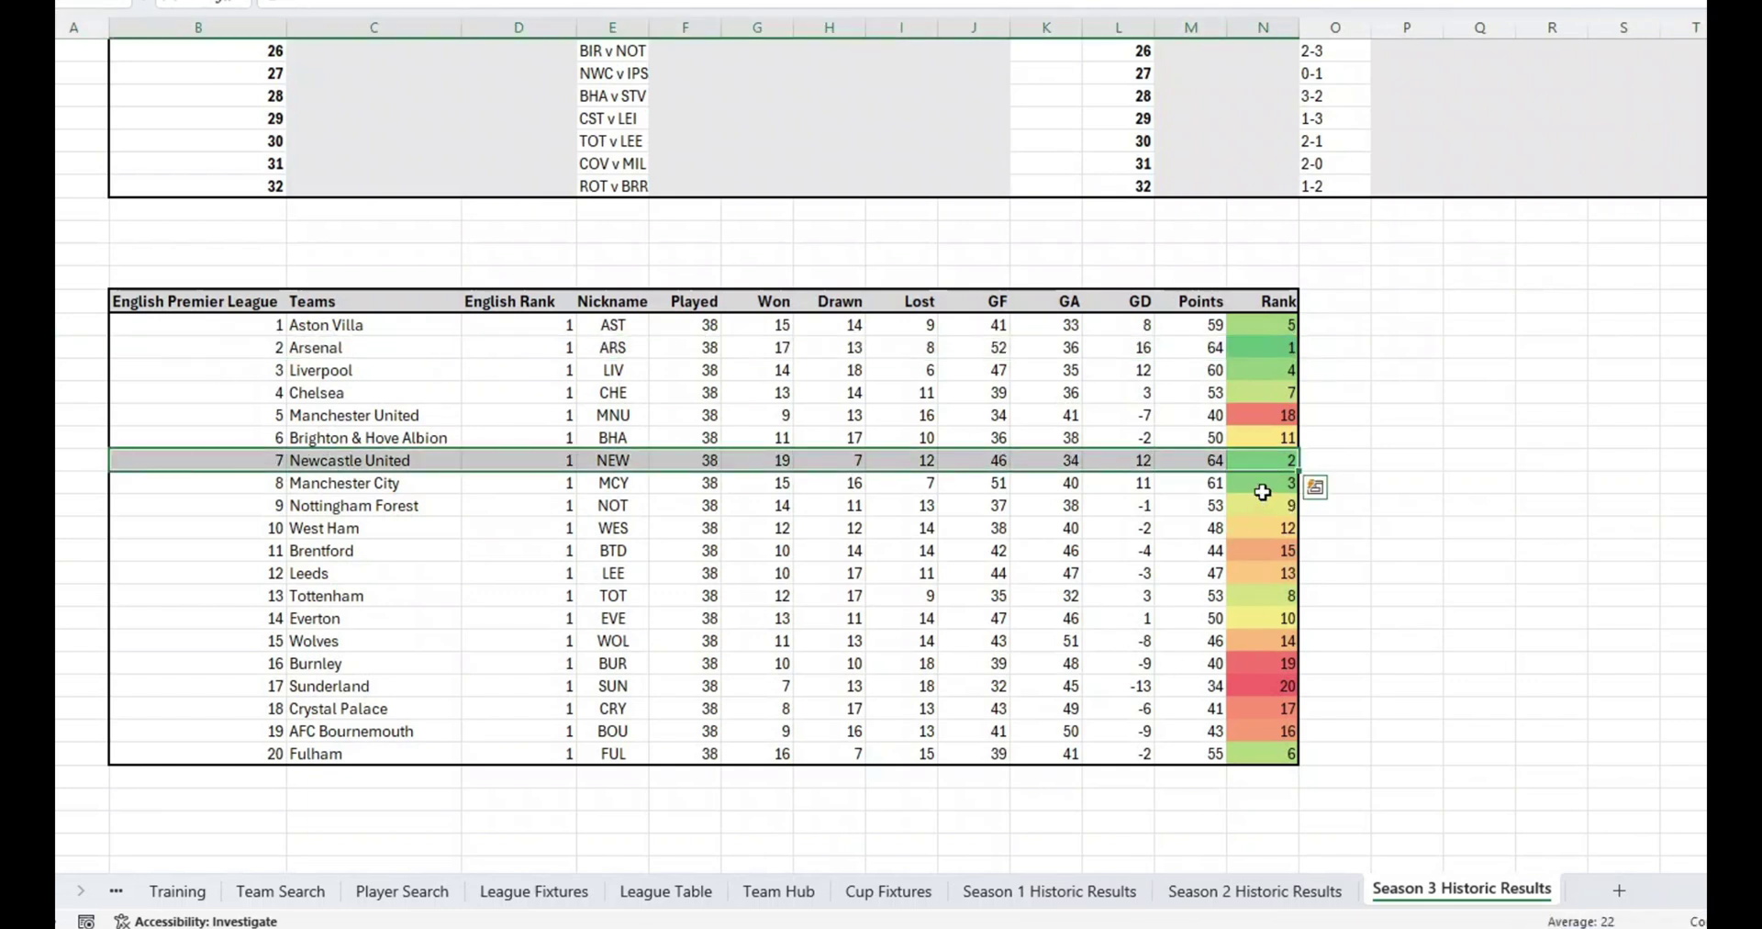
pyautogui.moveTo(1263, 493); pyautogui.dragTo(289, 493)
# Step: Check Season 3's cup finals: EFL Cup NOT v EVE and FA Cup SUN v CHE ending 2-2
pyautogui.scroll(5, 1356, 593)
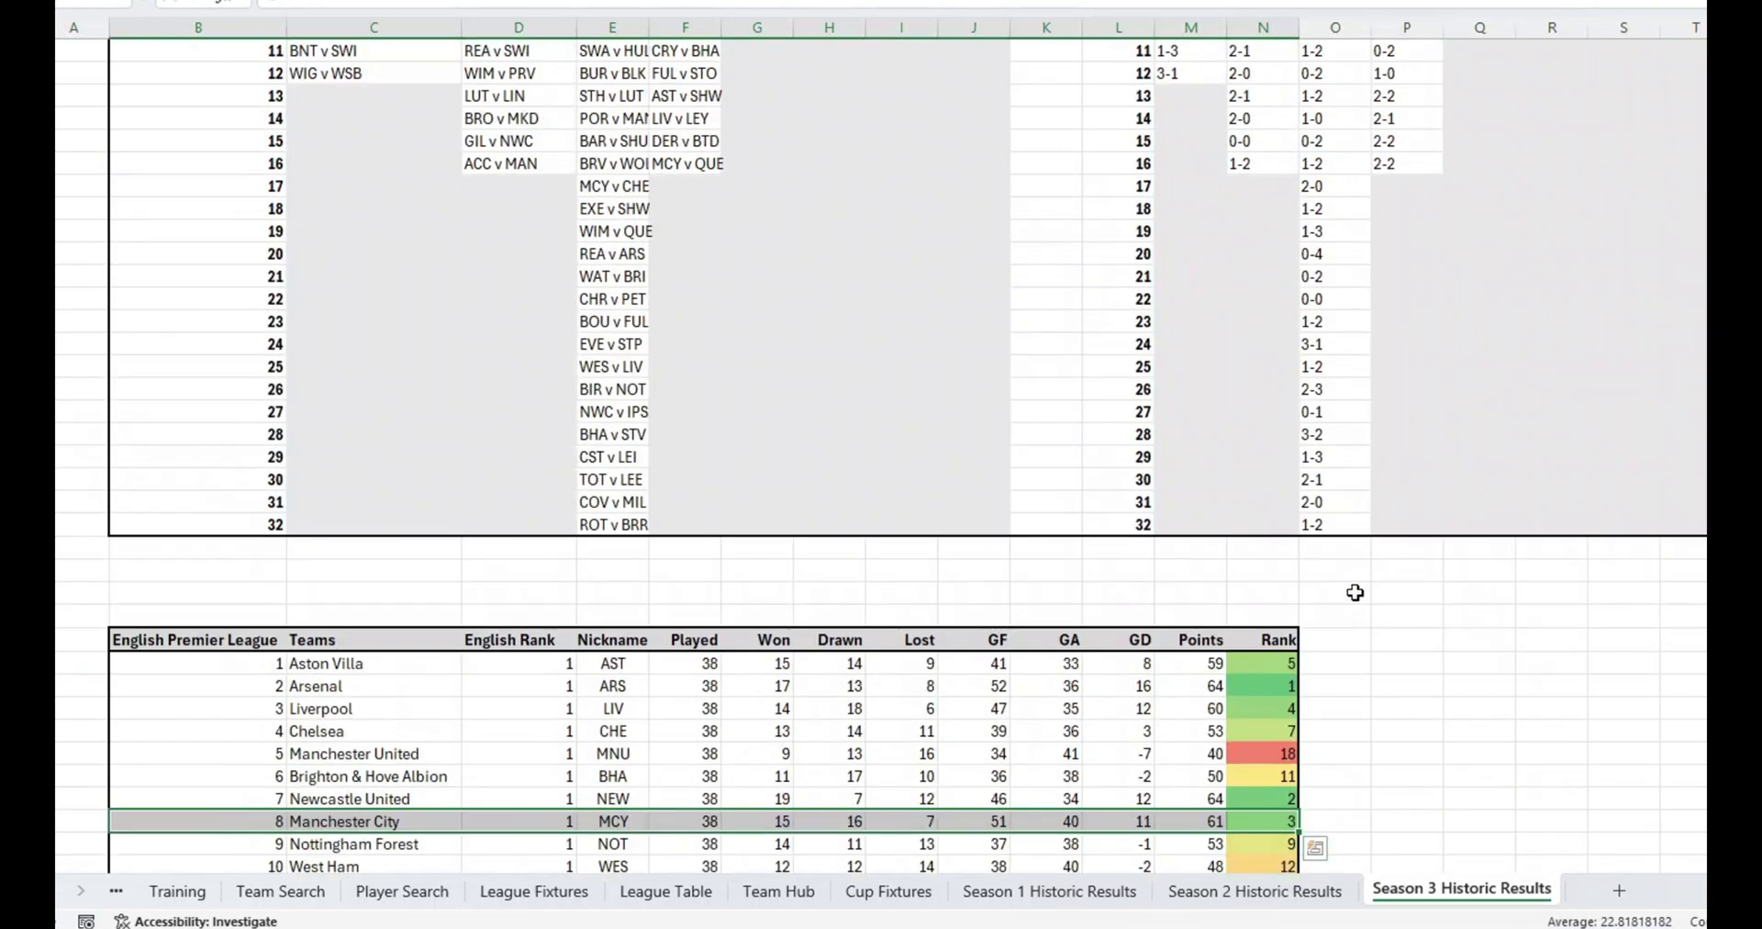
pyautogui.scroll(4, 1356, 593)
pyautogui.click(973, 96)
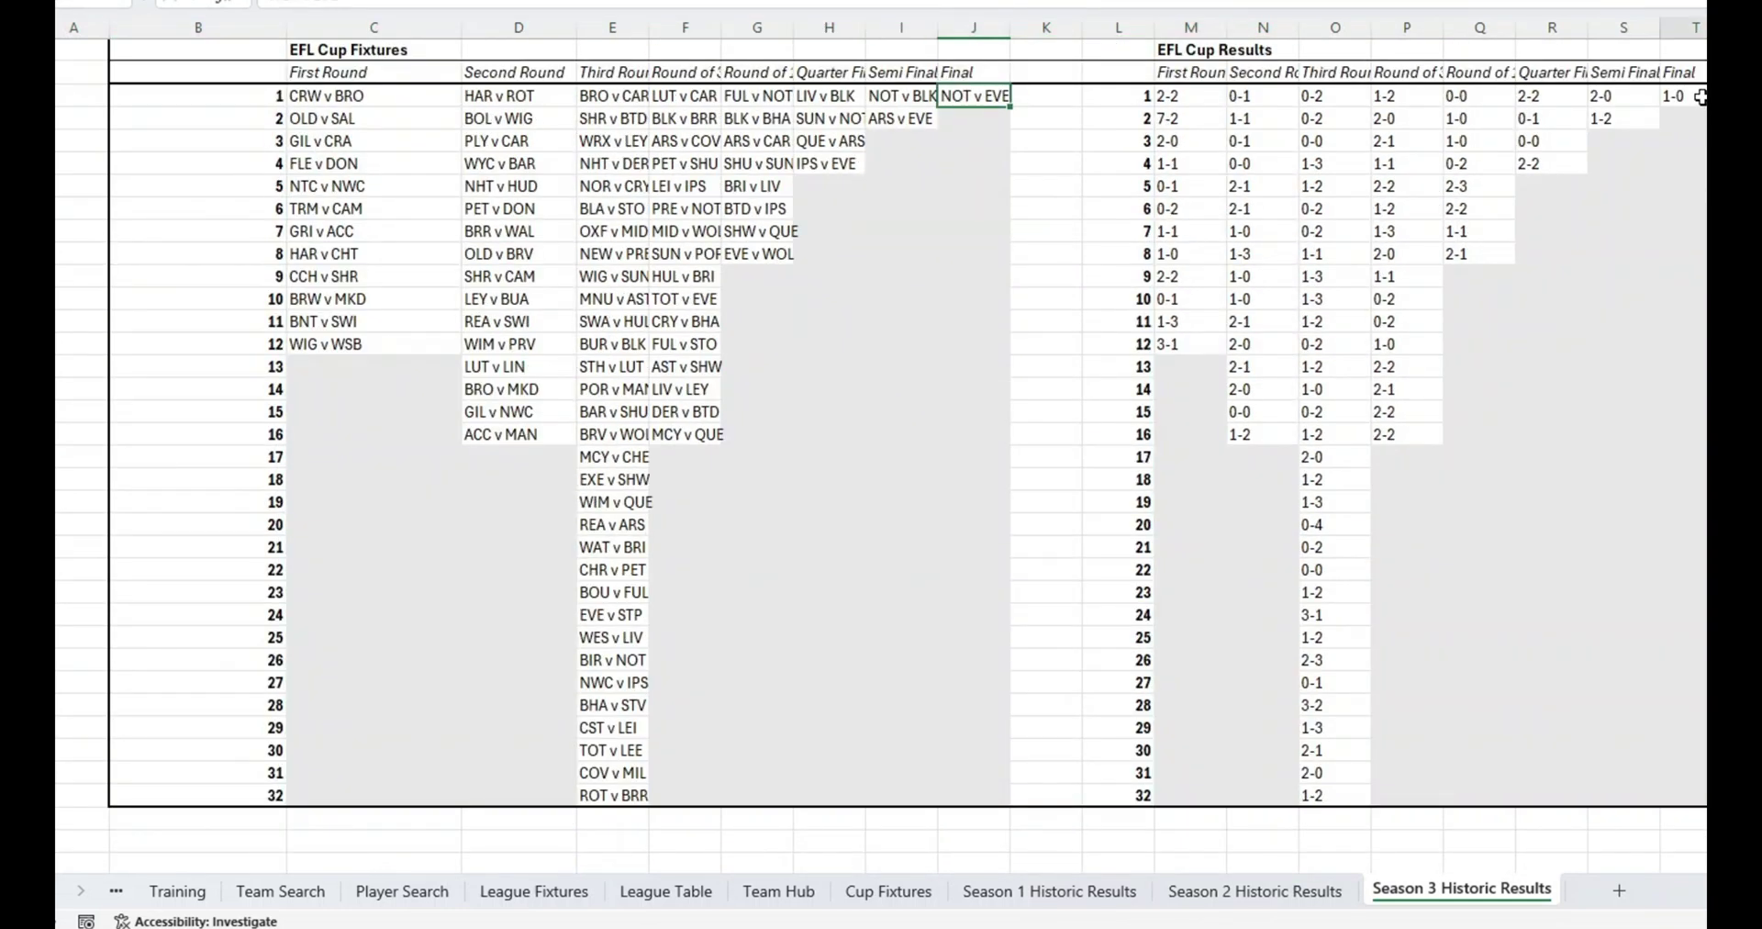
pyautogui.click(1702, 98)
pyautogui.scroll(14, 1145, 460)
pyautogui.click(994, 254)
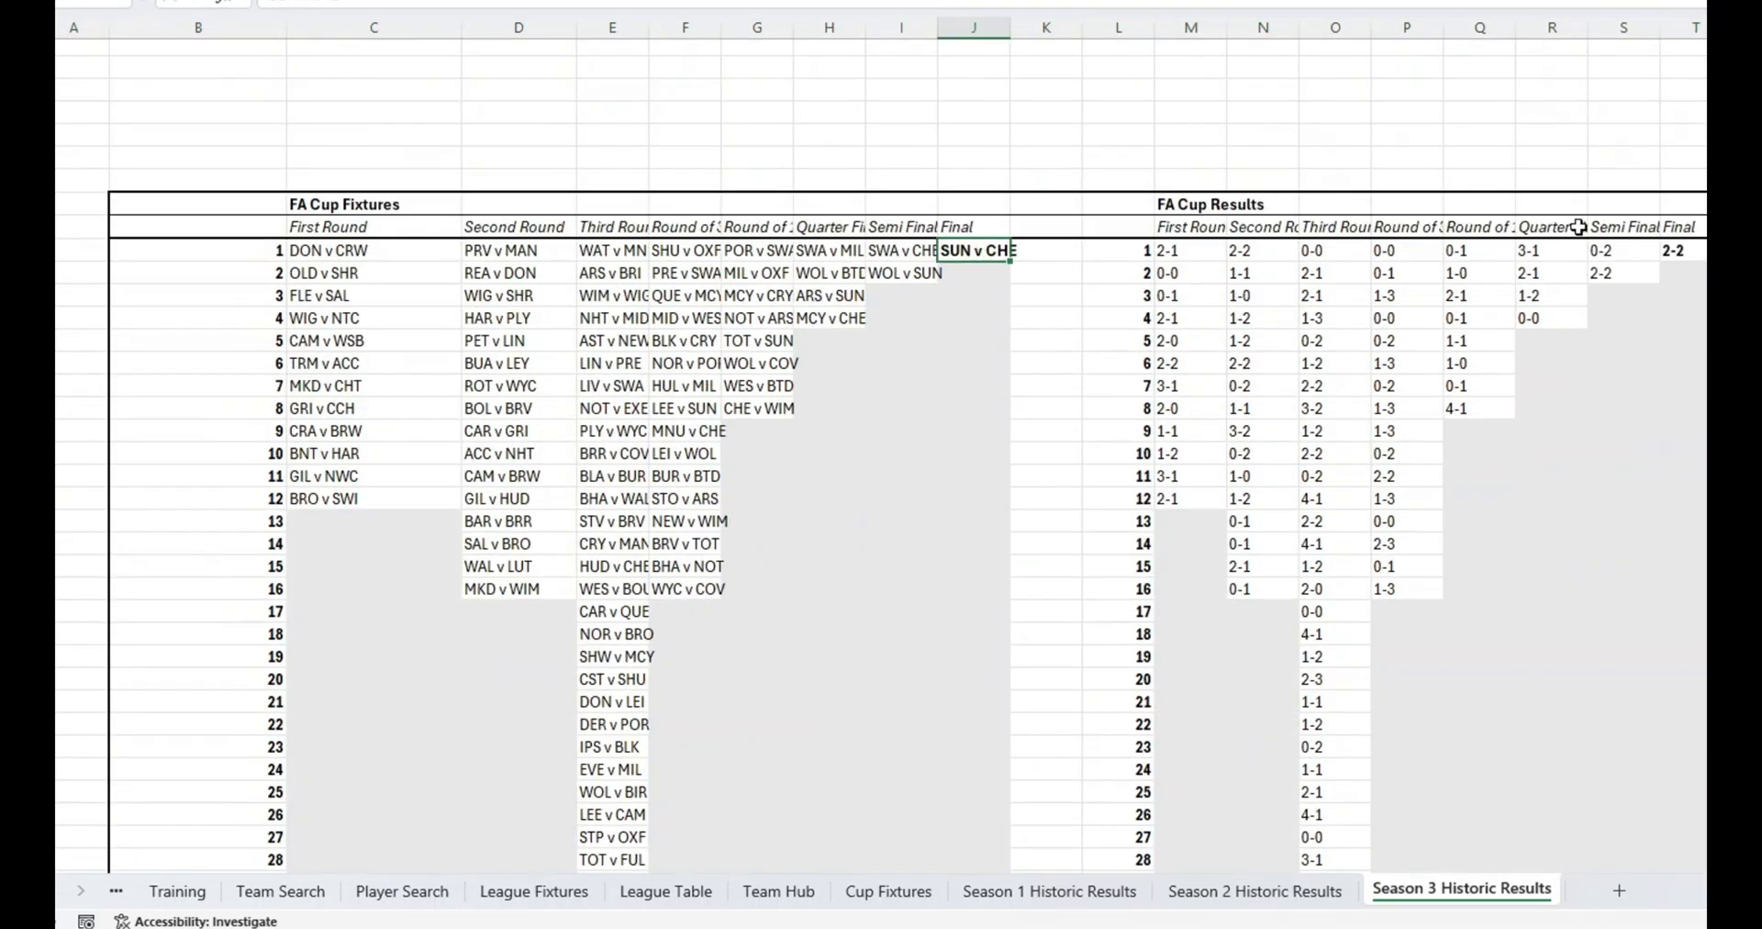
pyautogui.click(1701, 251)
pyautogui.click(1748, 251)
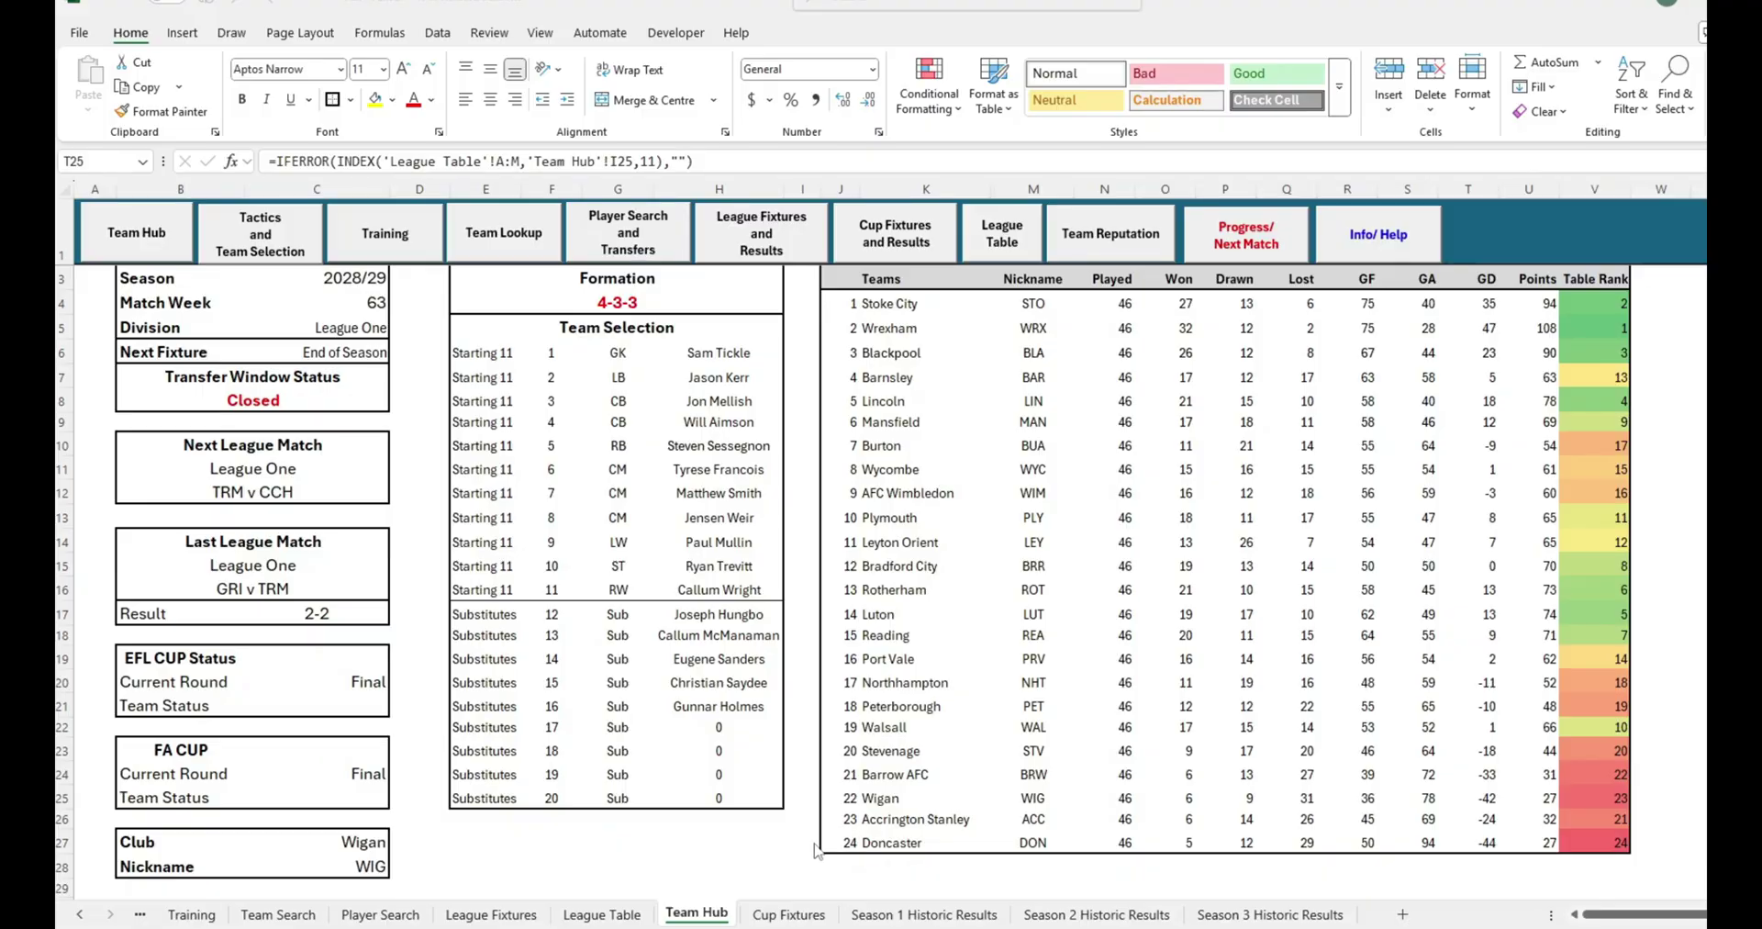
pyautogui.click(813, 864)
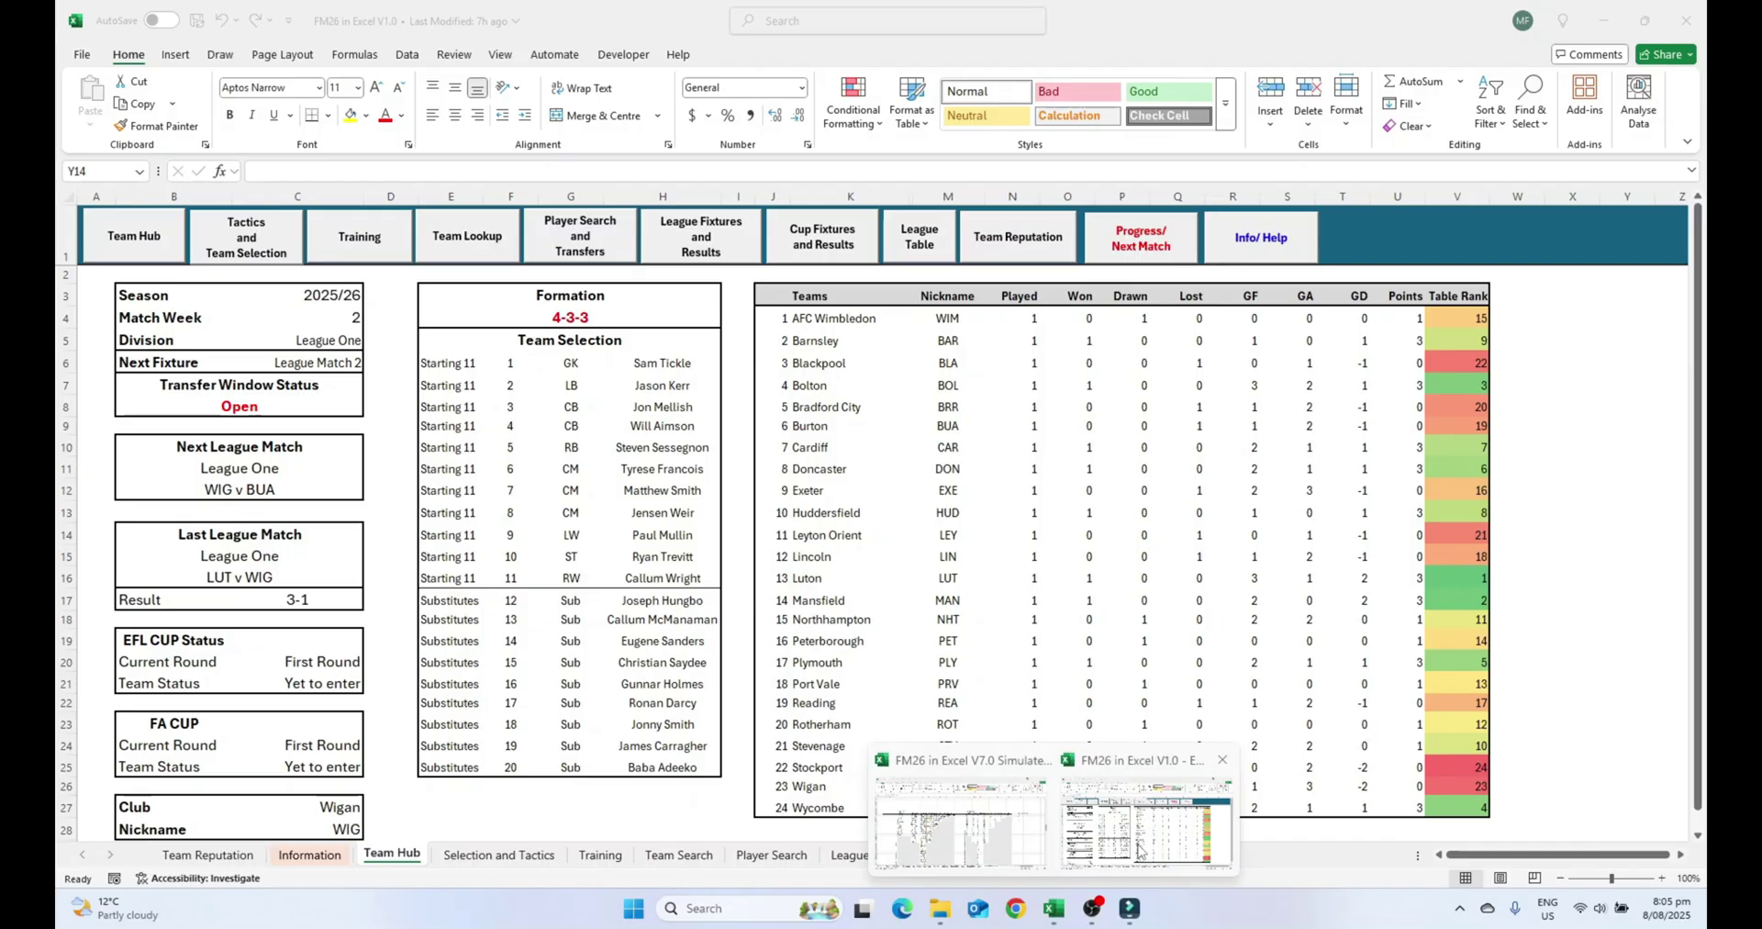
pyautogui.click(946, 59)
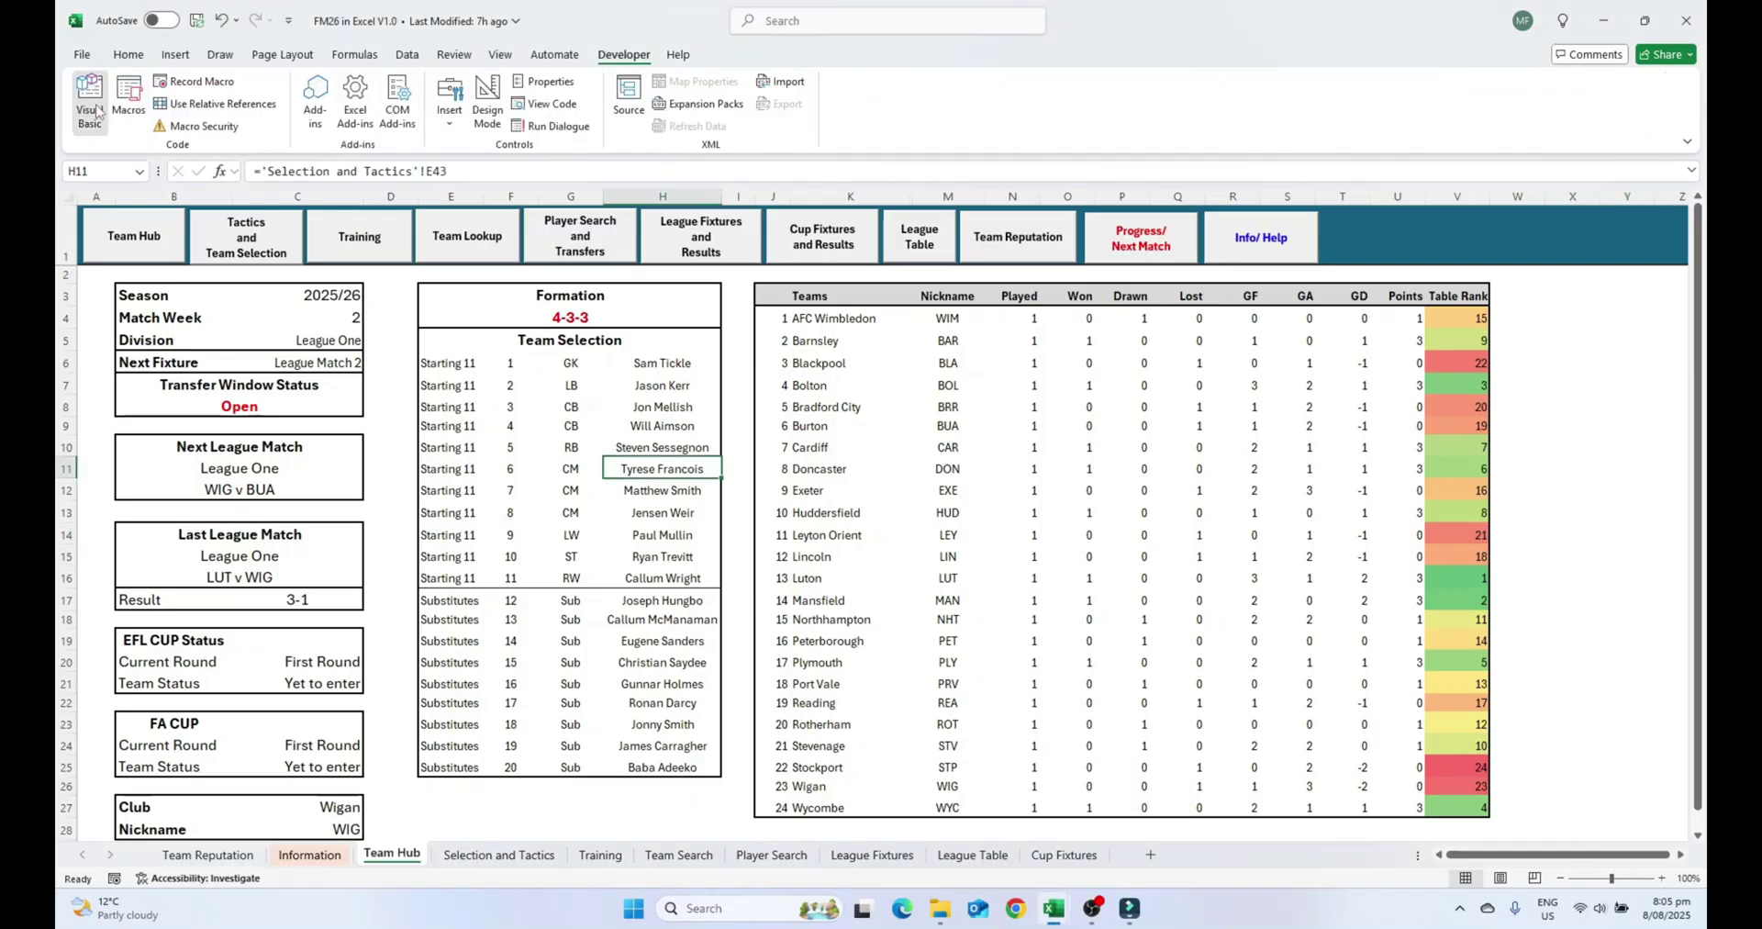
pyautogui.click(86, 85)
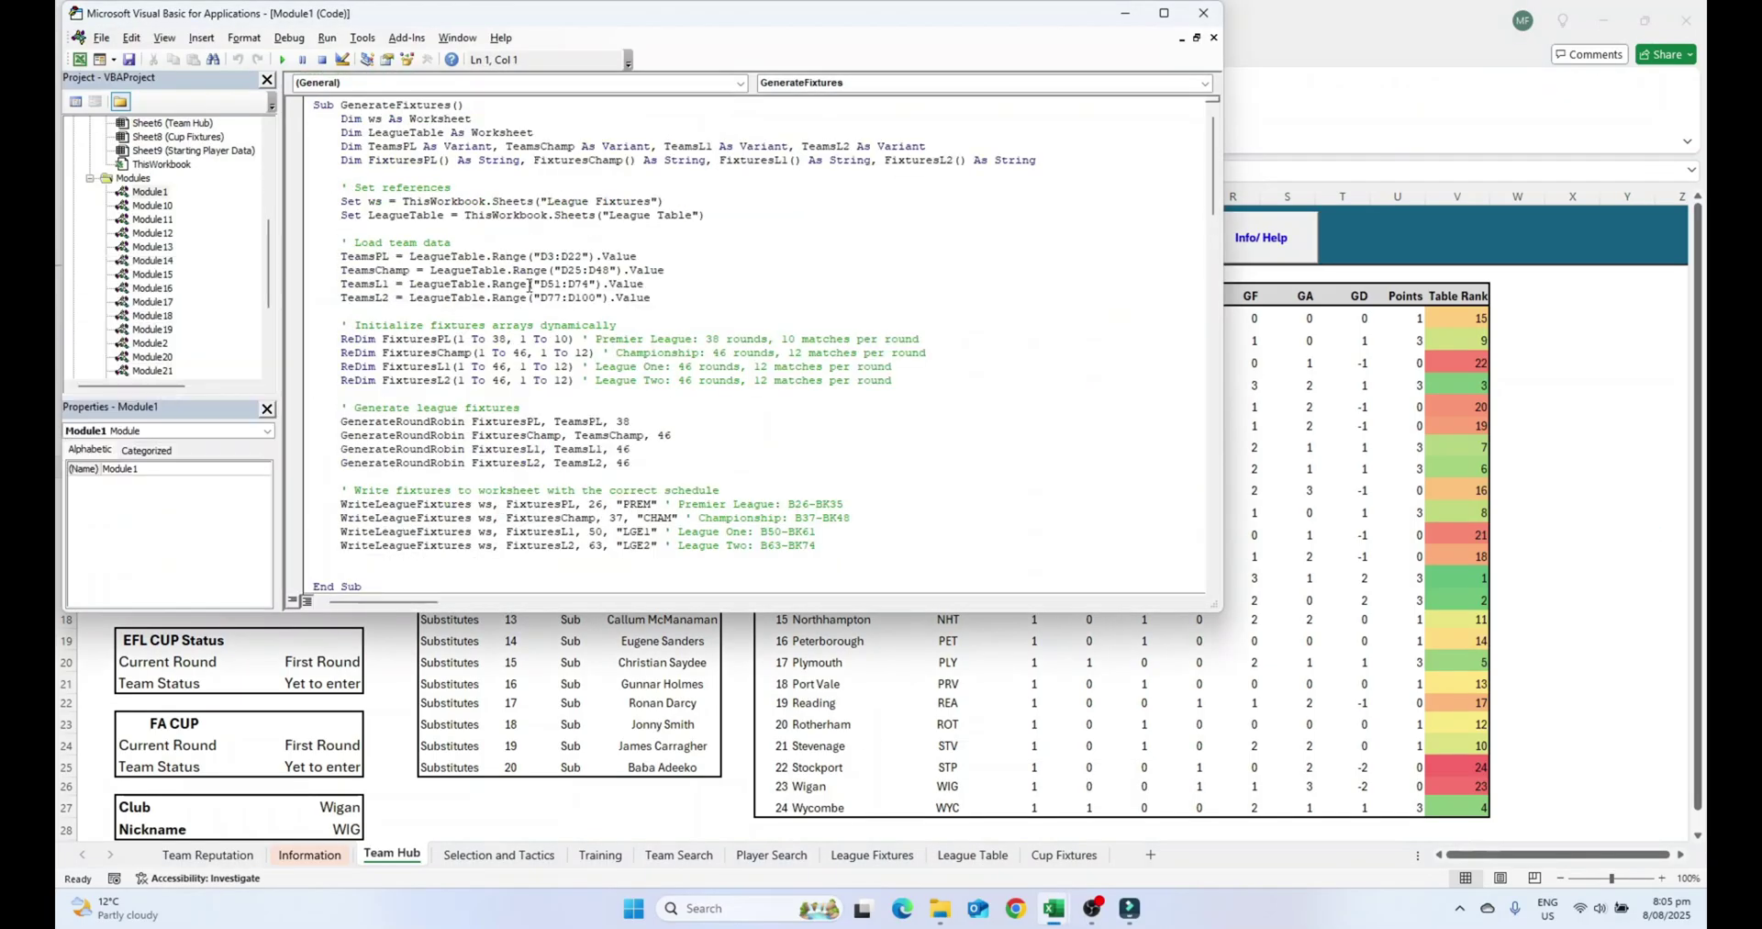
pyautogui.scroll(-15, 339, 243)
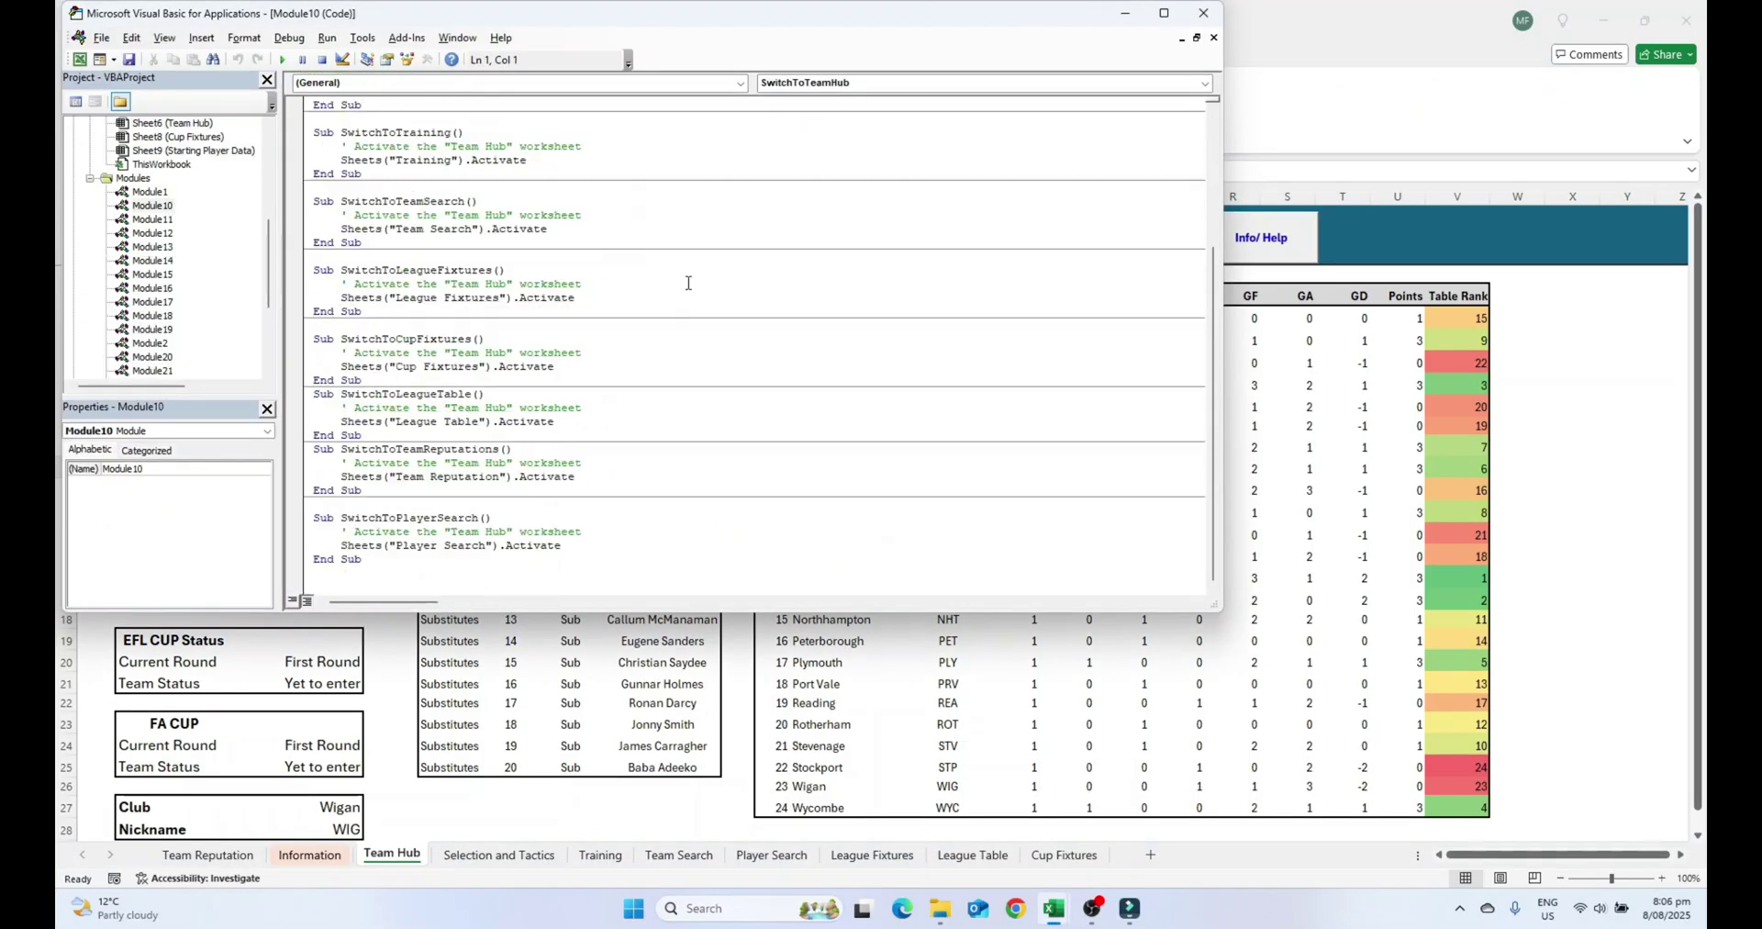
pyautogui.doubleClick(153, 247)
pyautogui.scroll(-15, 459, 243)
pyautogui.doubleClick(152, 261)
pyautogui.doubleClick(152, 274)
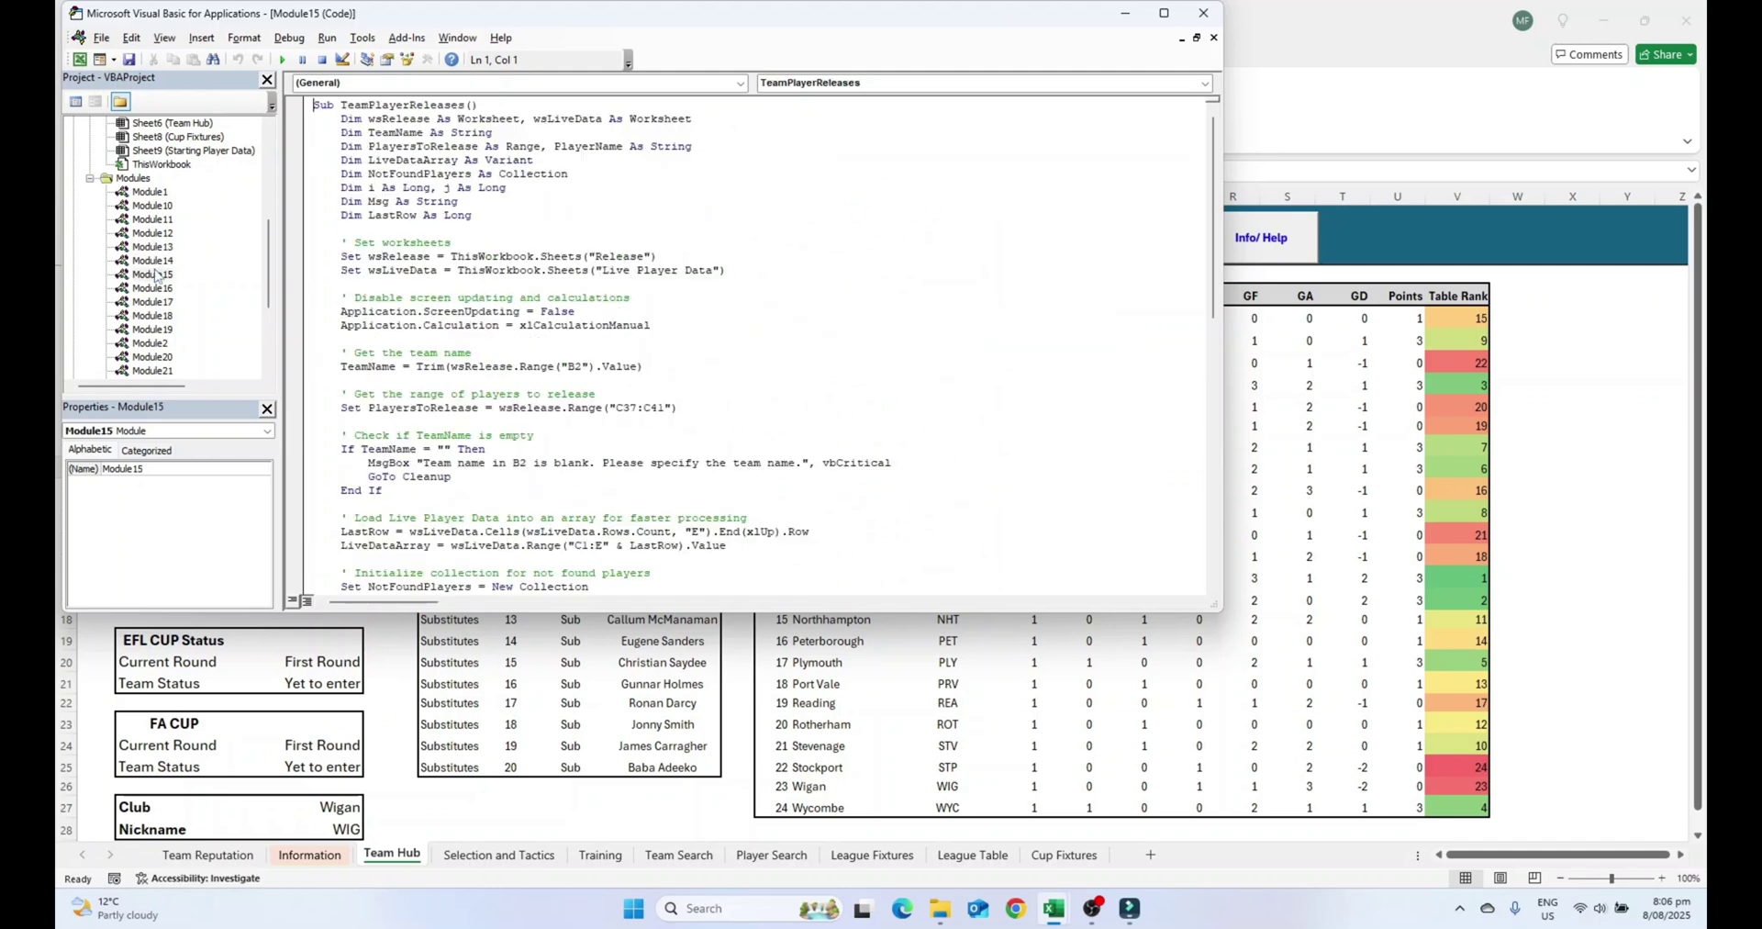
pyautogui.doubleClick(152, 289)
pyautogui.scroll(-15, 537, 238)
pyautogui.doubleClick(153, 302)
pyautogui.scroll(-20, 459, 275)
pyautogui.doubleClick(152, 316)
pyautogui.scroll(-10, 551, 348)
pyautogui.doubleClick(152, 330)
pyautogui.doubleClick(150, 344)
pyautogui.scroll(-15, 569, 275)
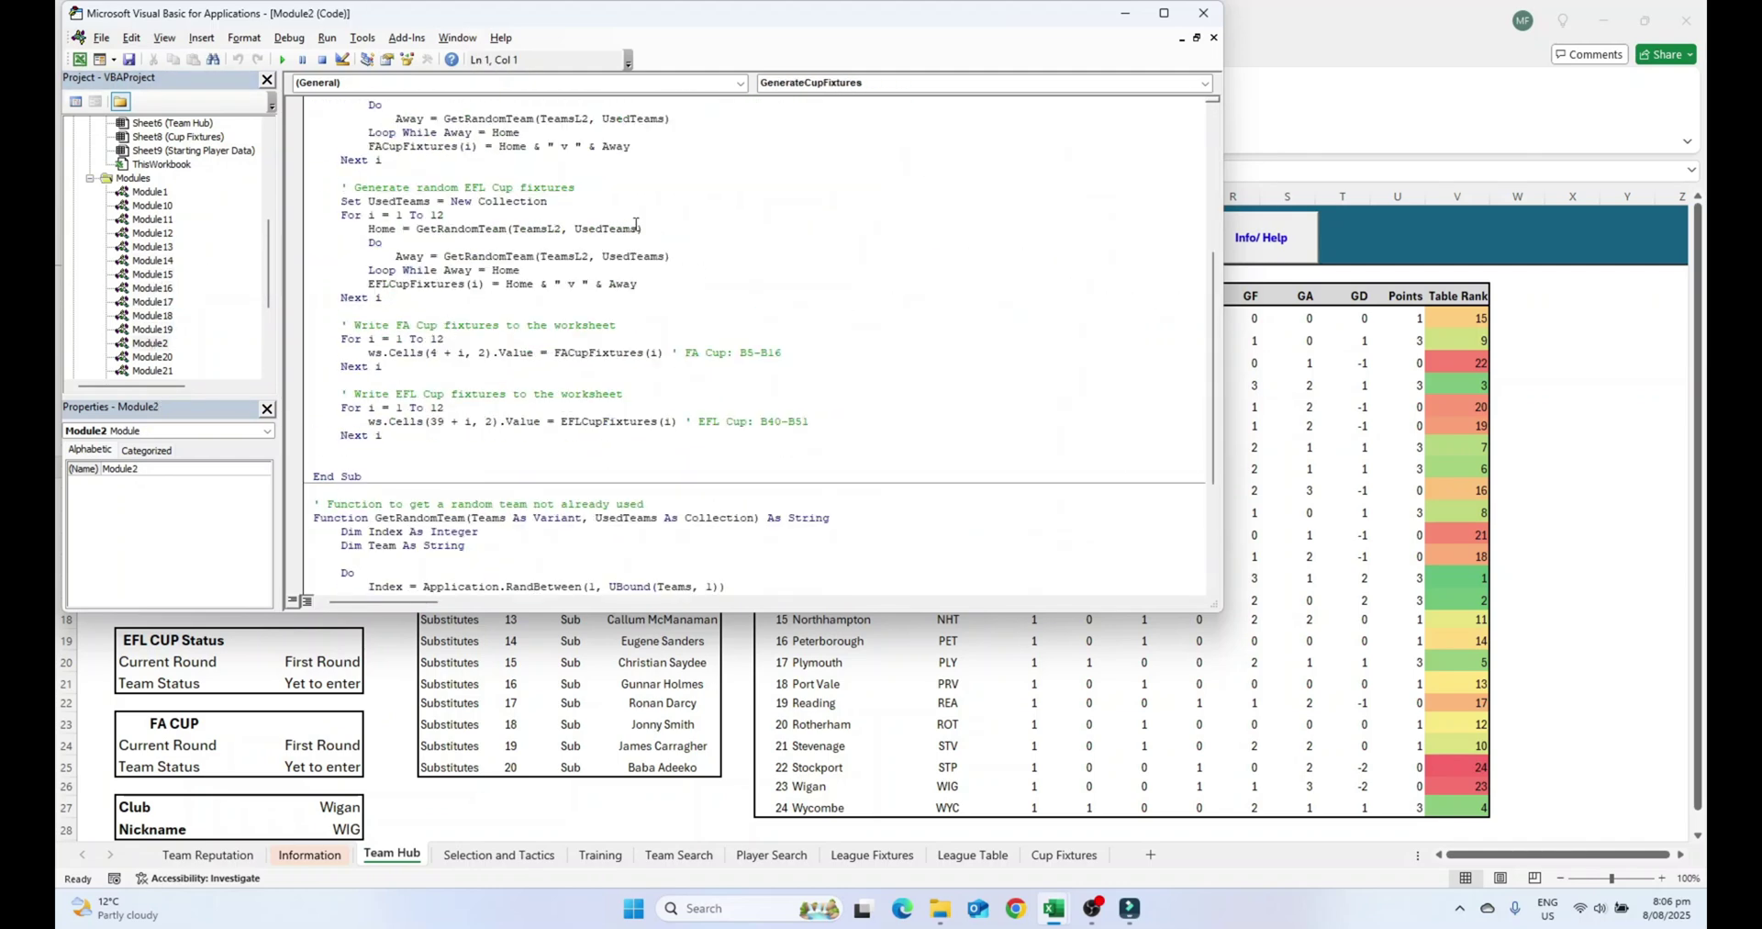
pyautogui.scroll(-4, 165, 330)
pyautogui.doubleClick(152, 192)
pyautogui.scroll(-20, 583, 365)
pyautogui.doubleClick(152, 206)
pyautogui.scroll(-15, 551, 275)
pyautogui.doubleClick(153, 219)
pyautogui.scroll(-10, 520, 224)
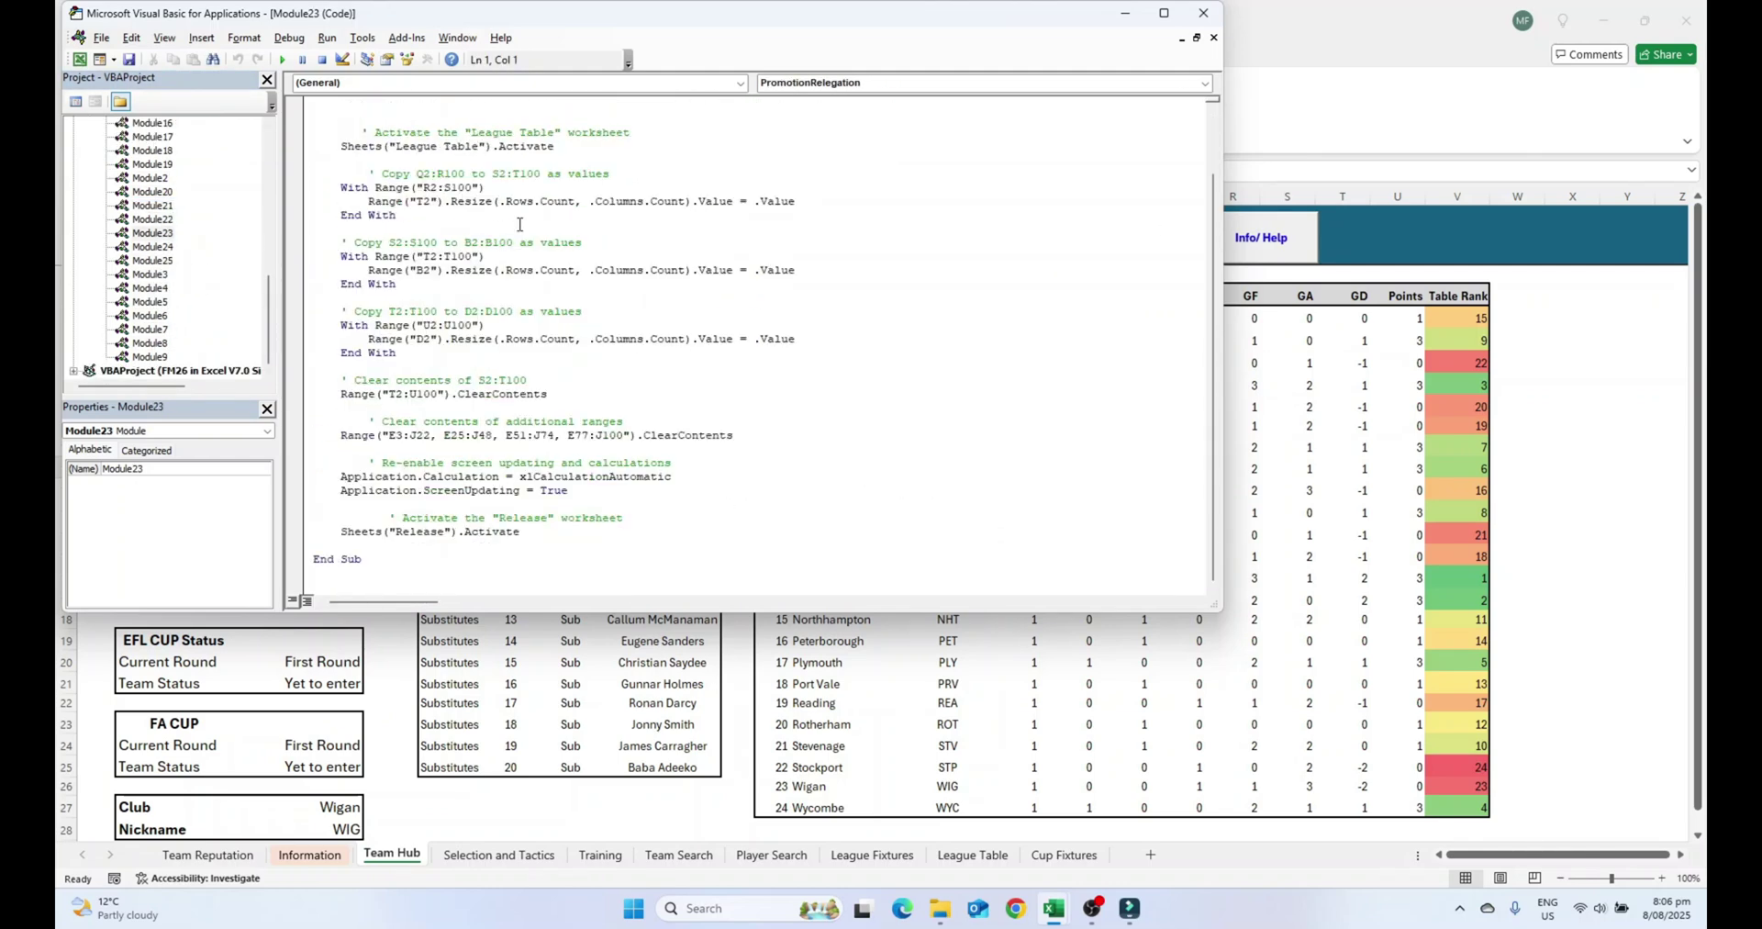
pyautogui.doubleClick(152, 233)
pyautogui.doubleClick(152, 247)
pyautogui.doubleClick(152, 261)
pyautogui.doubleClick(150, 275)
pyautogui.scroll(-20, 702, 186)
pyautogui.doubleClick(150, 288)
pyautogui.doubleClick(150, 302)
pyautogui.scroll(-15, 551, 275)
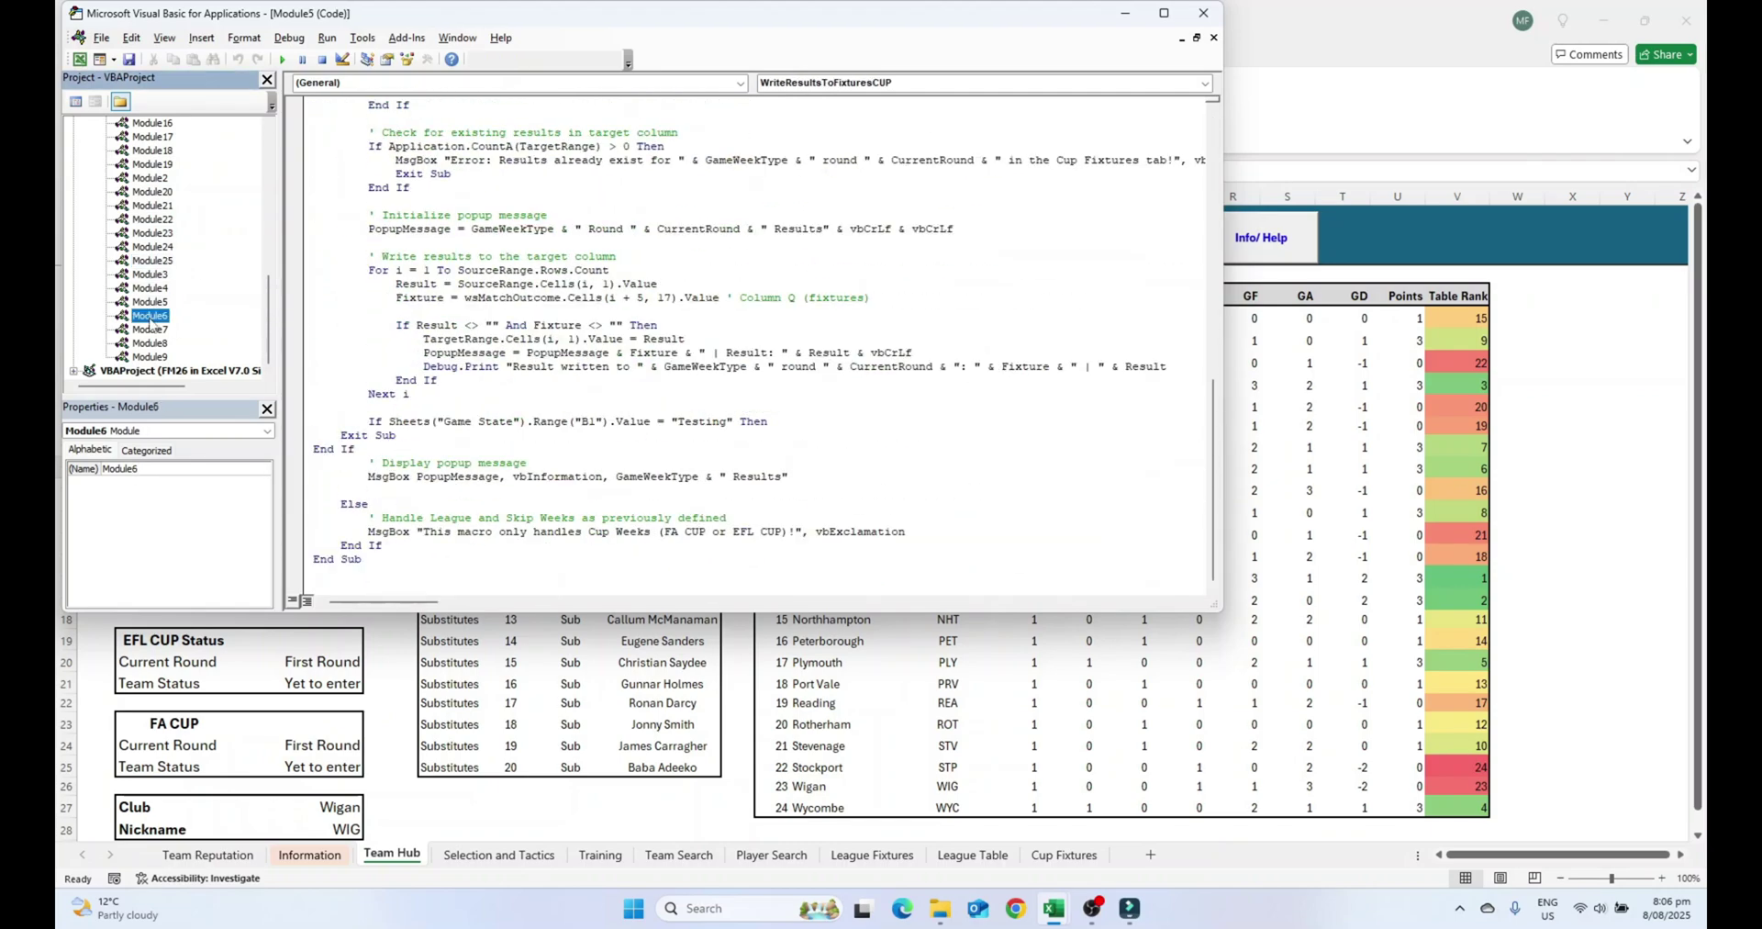
pyautogui.doubleClick(149, 315)
pyautogui.scroll(-20, 551, 275)
pyautogui.doubleClick(149, 330)
pyautogui.scroll(-20, 551, 275)
pyautogui.doubleClick(153, 356)
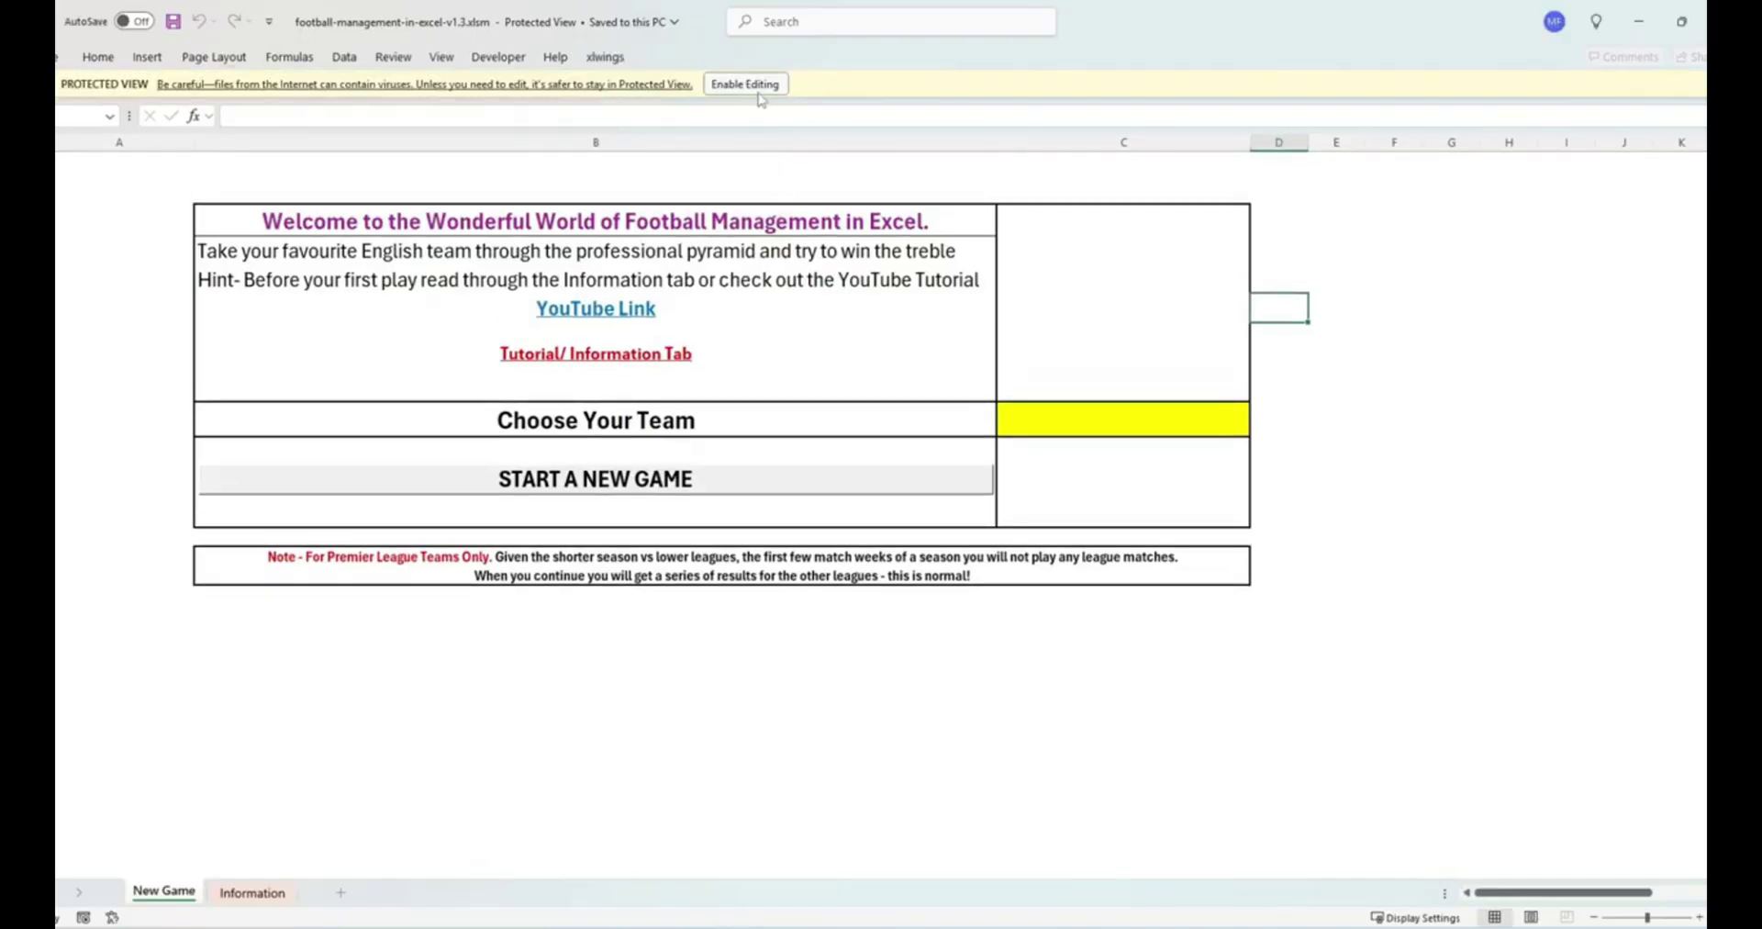
# Step: Enable editing and save a copy as 'football-management-in-excel-v1.3 - For Vid.xlsm'
pyautogui.click(751, 84)
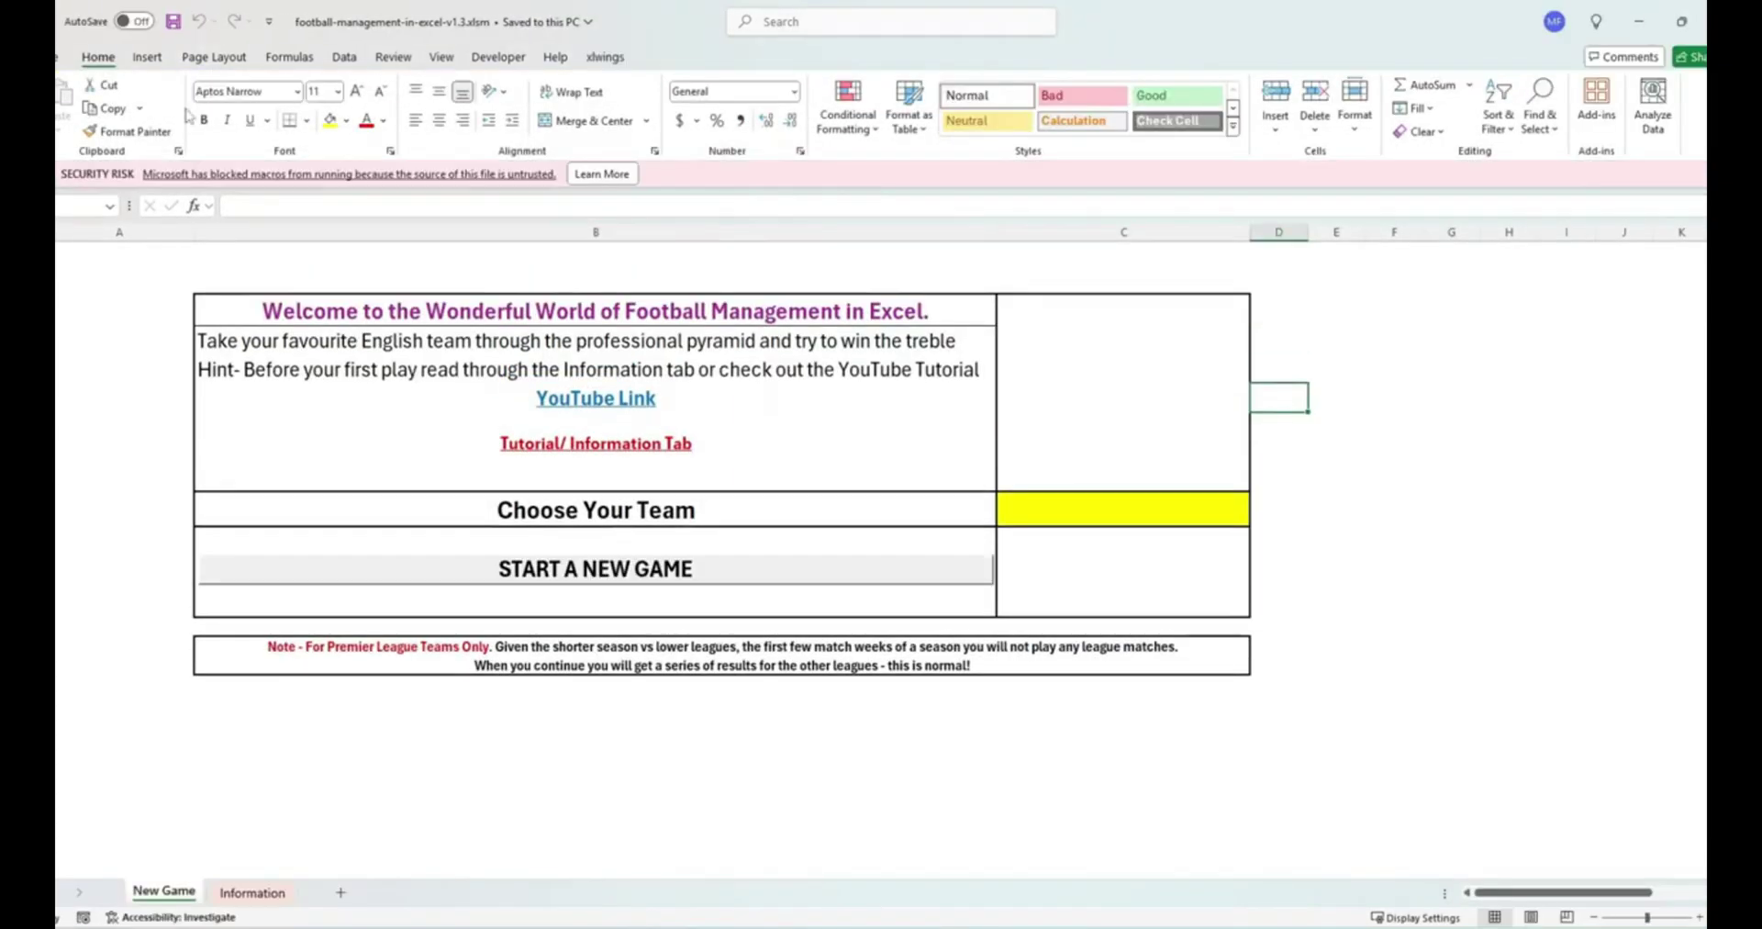
pyautogui.click(122, 367)
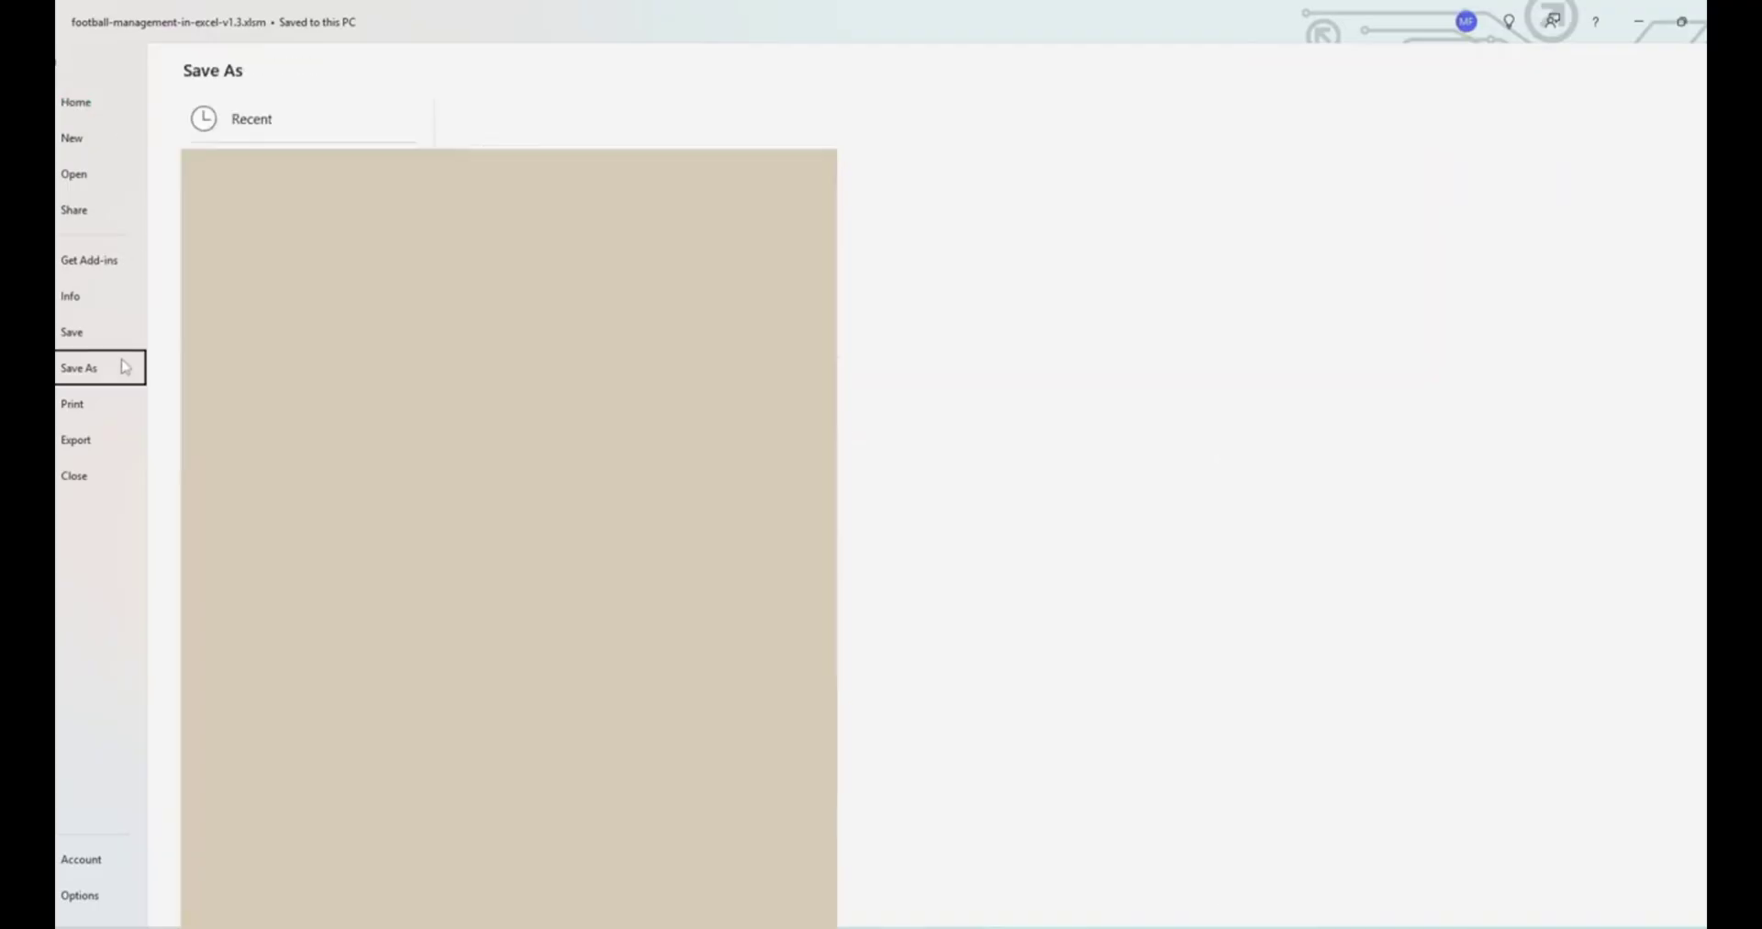
pyautogui.click(687, 136)
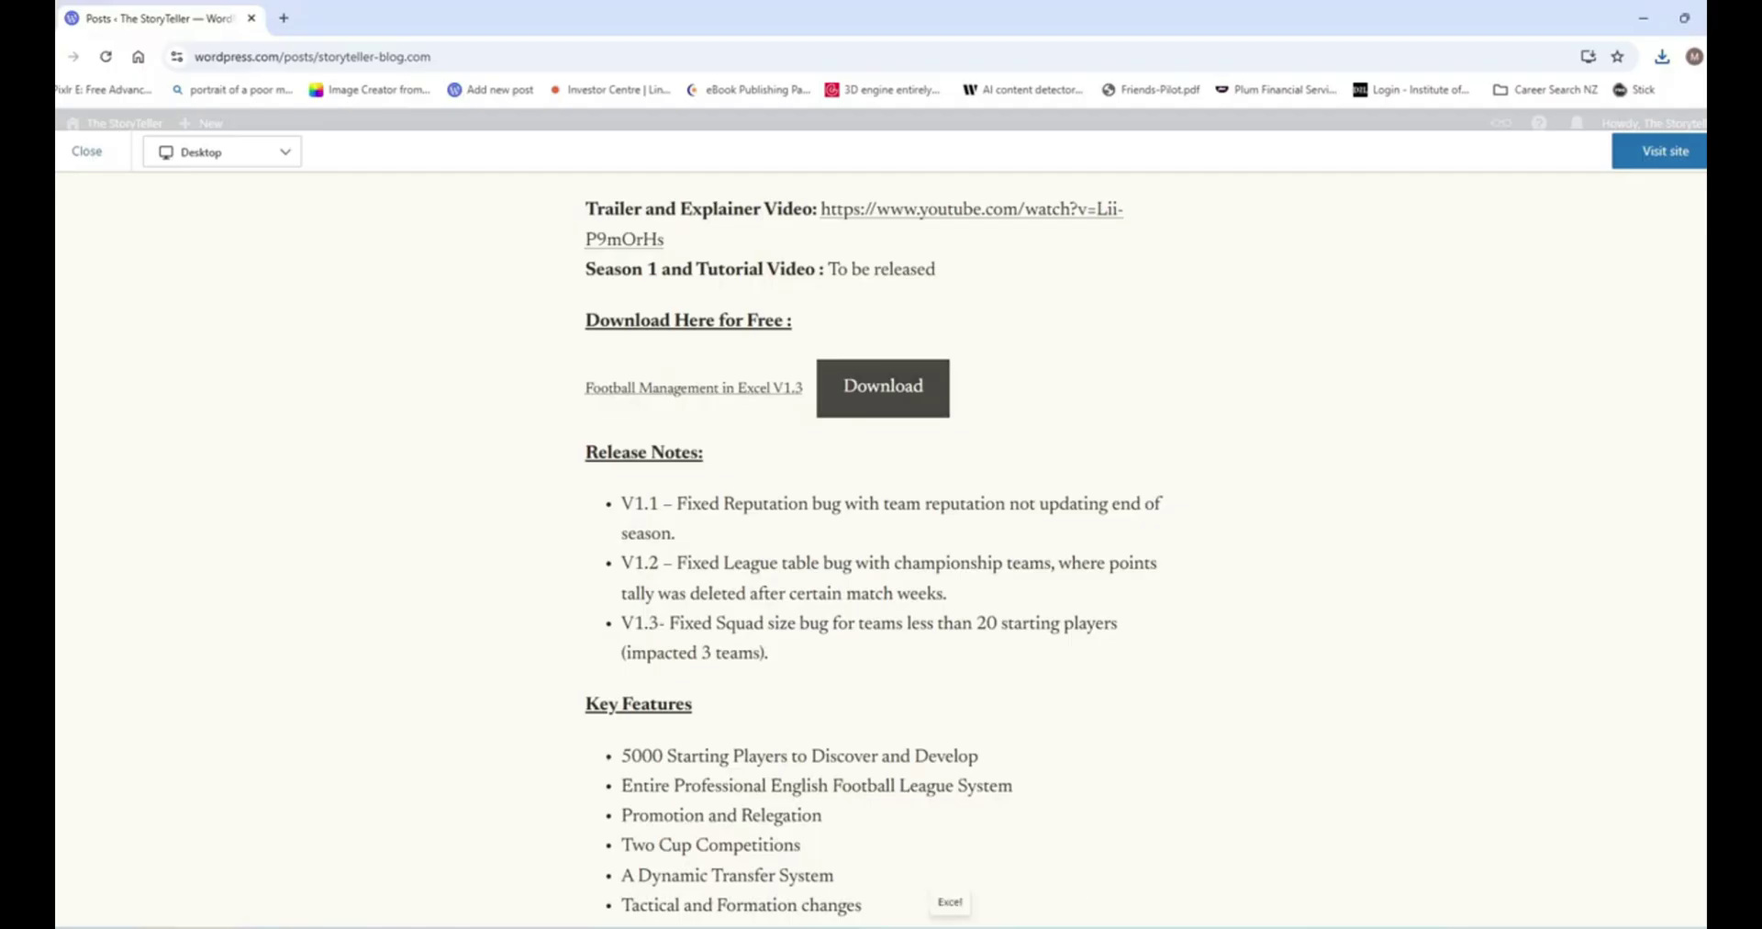
# Step: Locate the saved copy in the Downloads folder from Excel's recent files list
pyautogui.rightClick(950, 922)
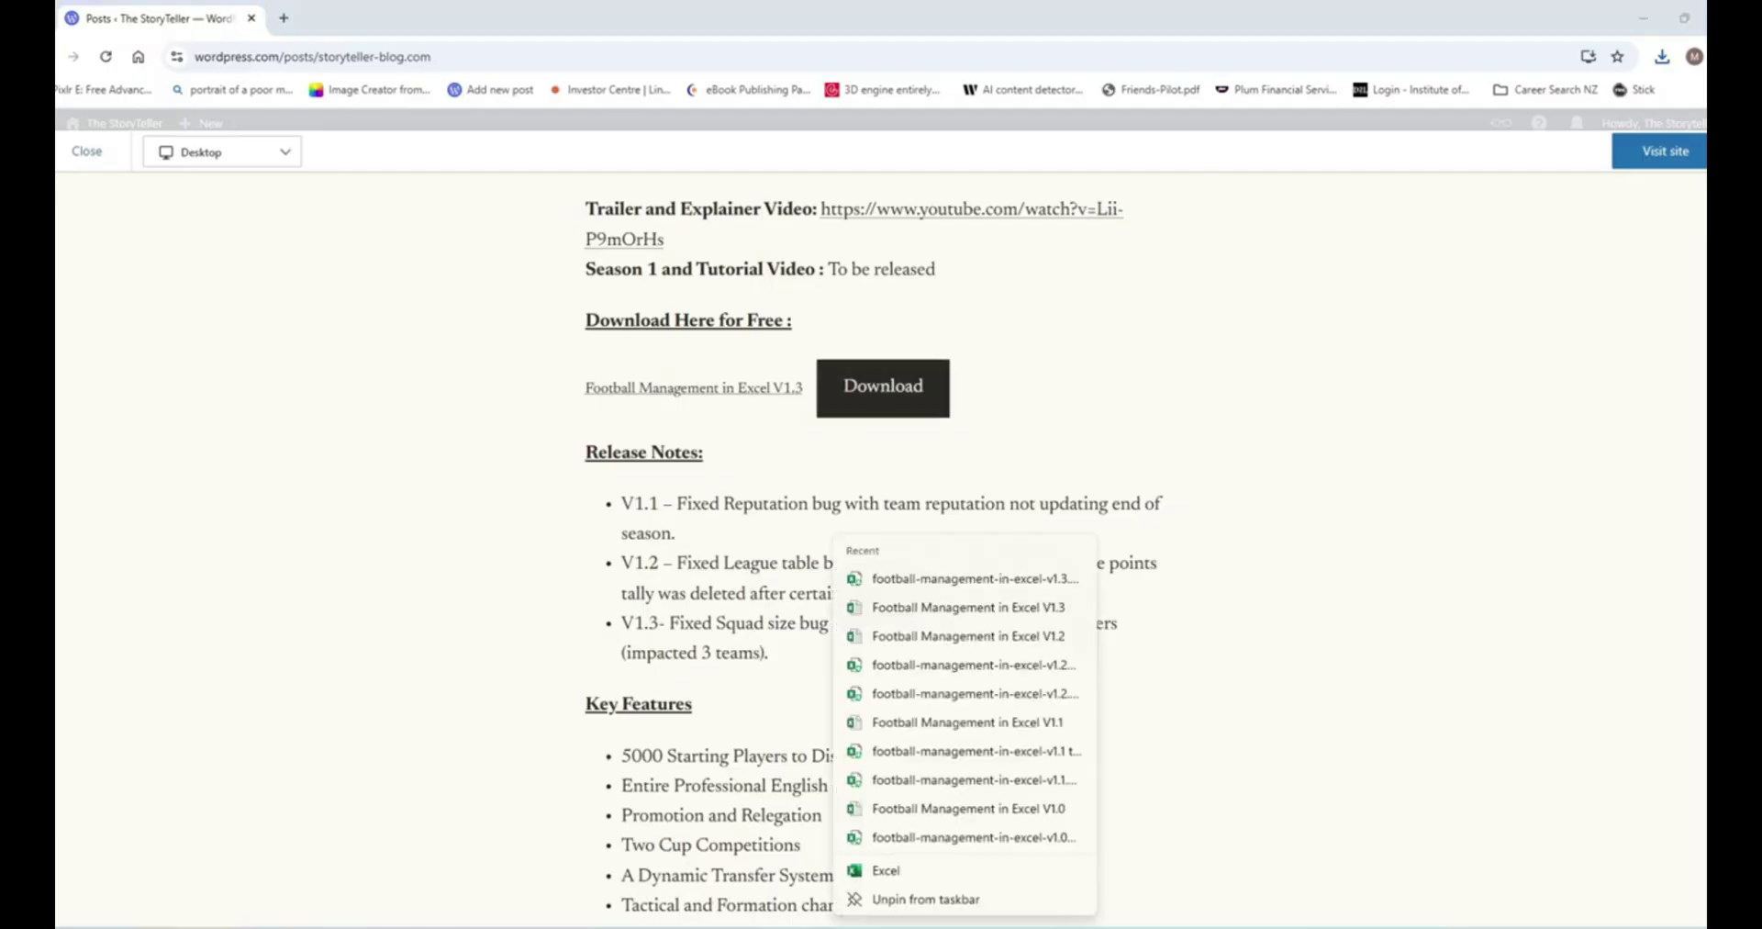
pyautogui.click(973, 579)
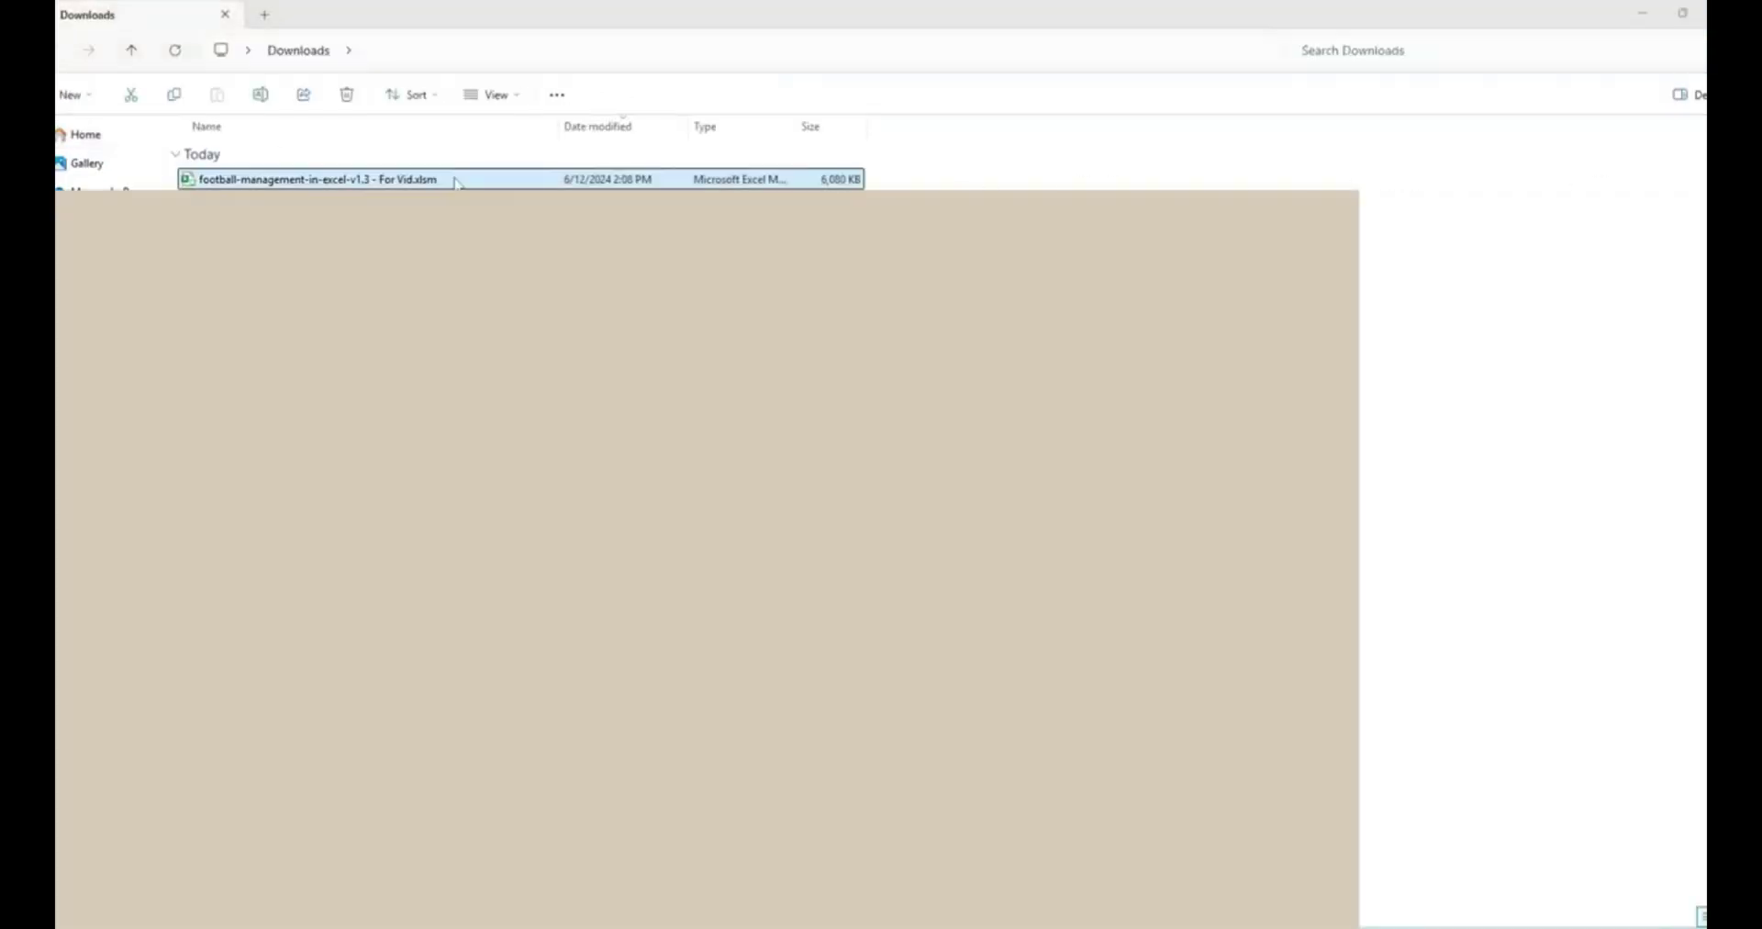
pyautogui.rightClick(455, 182)
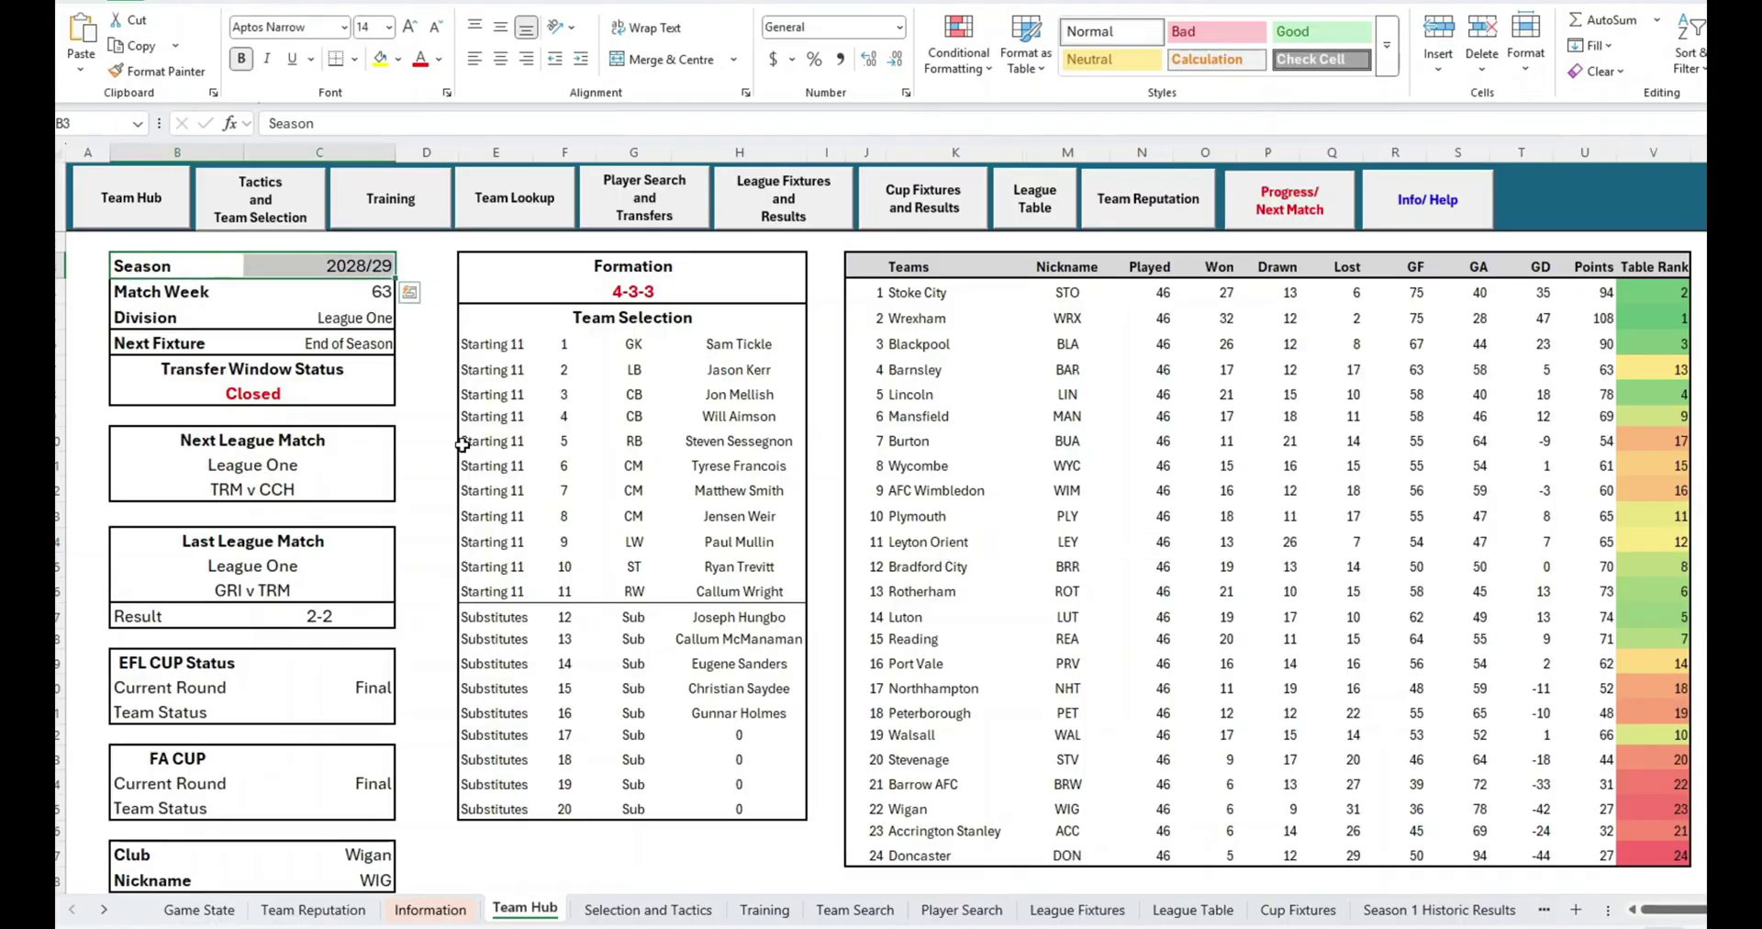
# Step: Highlight Wigan's League One row and left winger, then the Premier League table on League Table
pyautogui.moveTo(897, 812); pyautogui.dragTo(1652, 804)
pyautogui.click(736, 542)
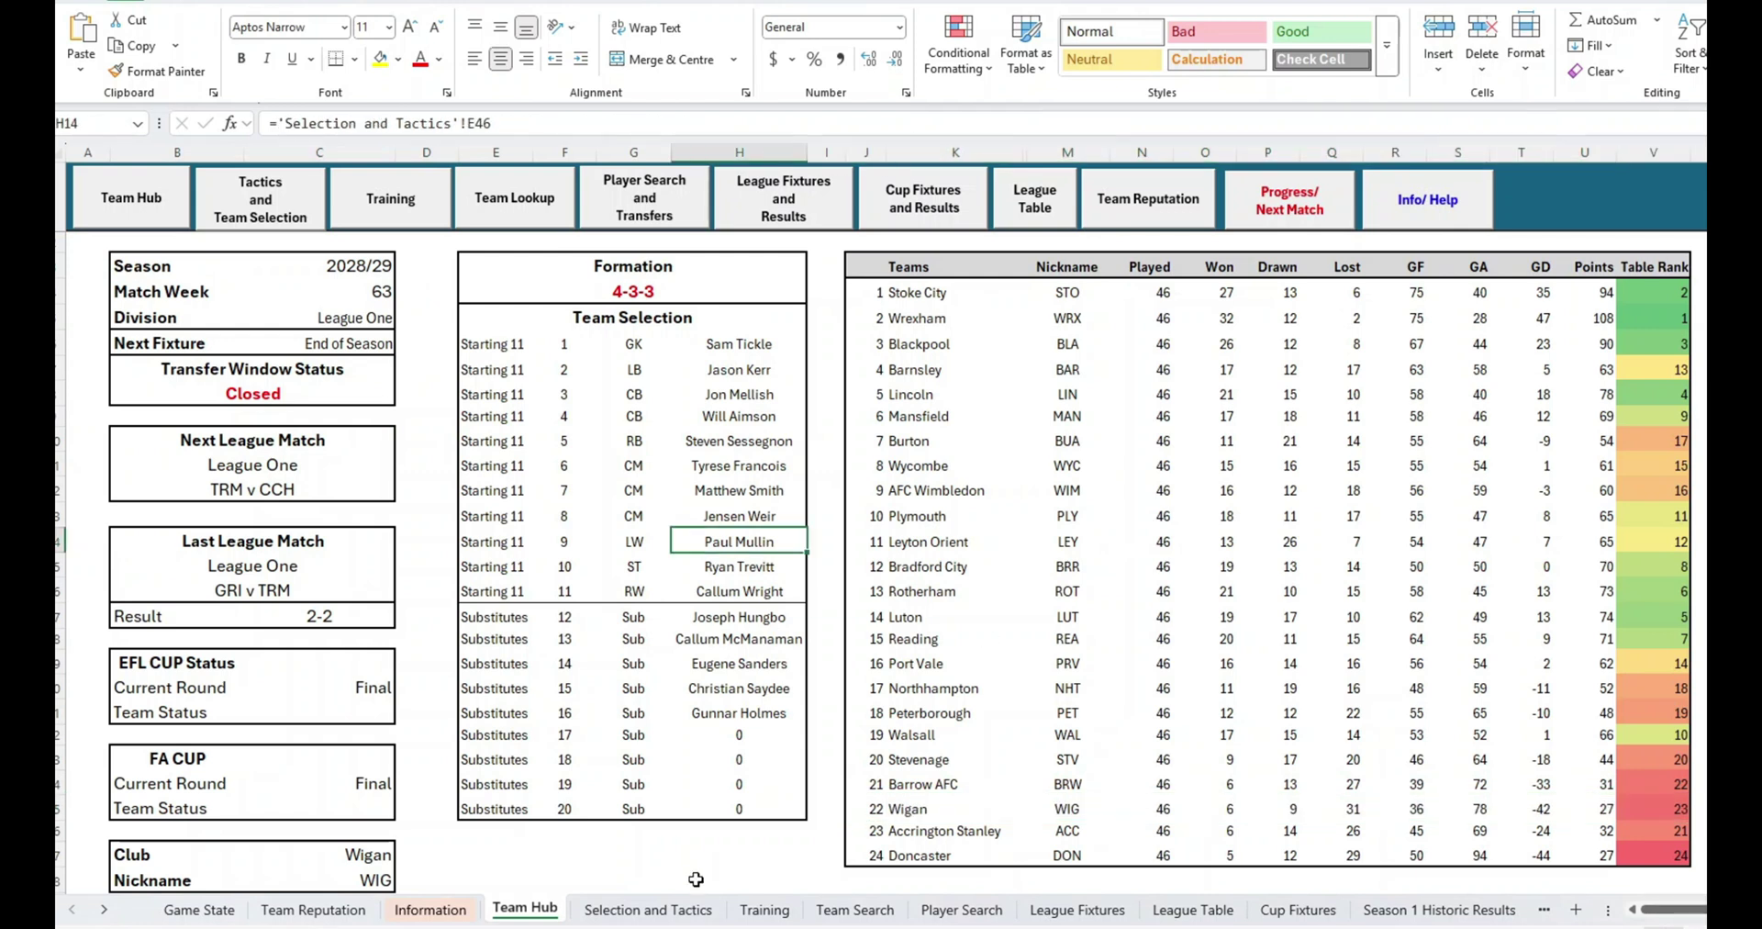
pyautogui.click(1194, 909)
pyautogui.moveTo(145, 245); pyautogui.dragTo(987, 635)
pyautogui.moveTo(984, 323); pyautogui.dragTo(145, 326)
# Step: Scroll through the Championship and League Two tables, then go to Selection and Tactics
pyautogui.scroll(-5, 967, 532)
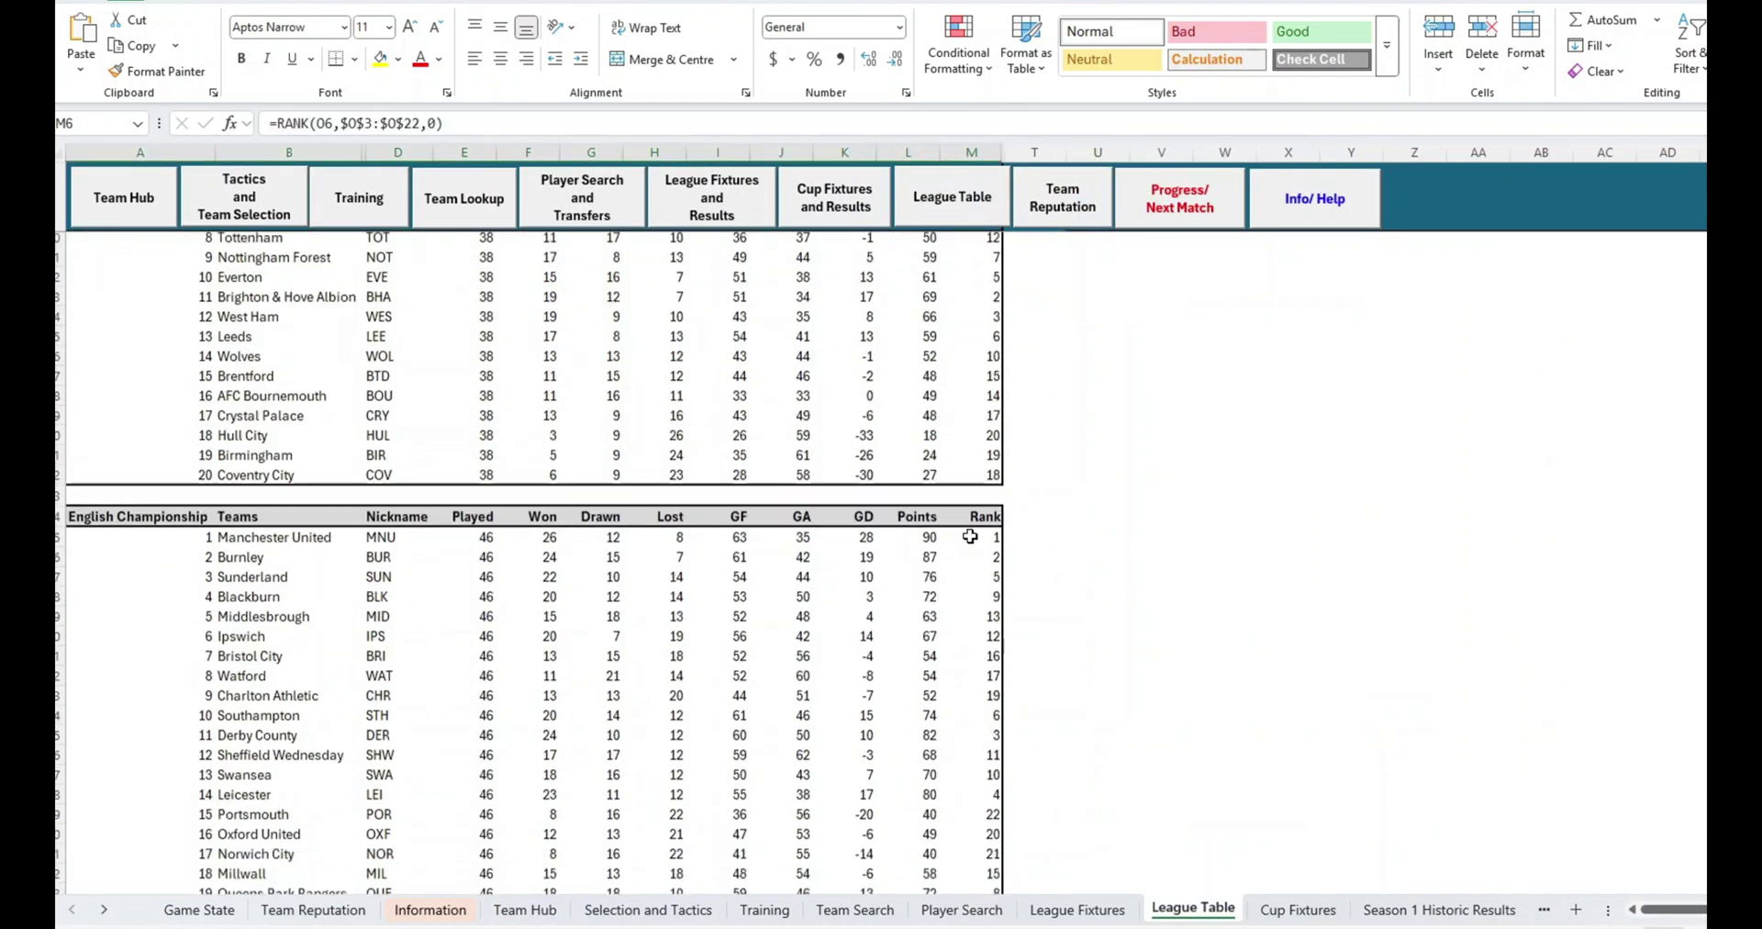
pyautogui.moveTo(199, 403); pyautogui.dragTo(996, 410)
pyautogui.scroll(-15, 1054, 500)
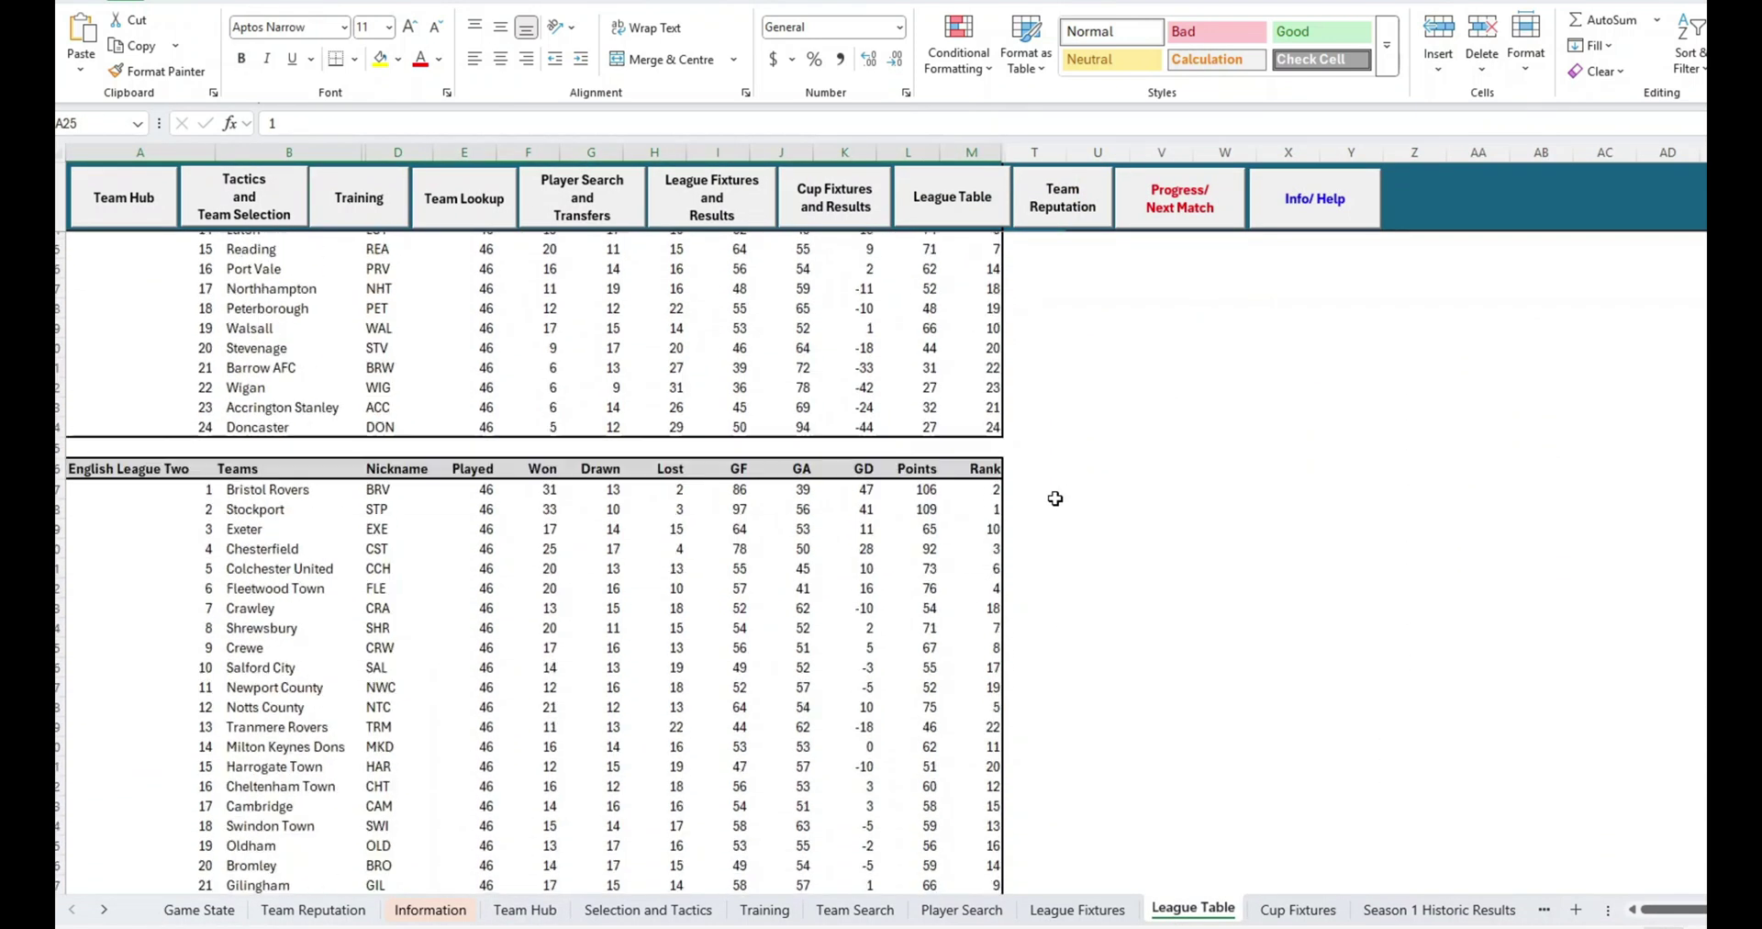
pyautogui.click(1098, 567)
pyautogui.click(648, 910)
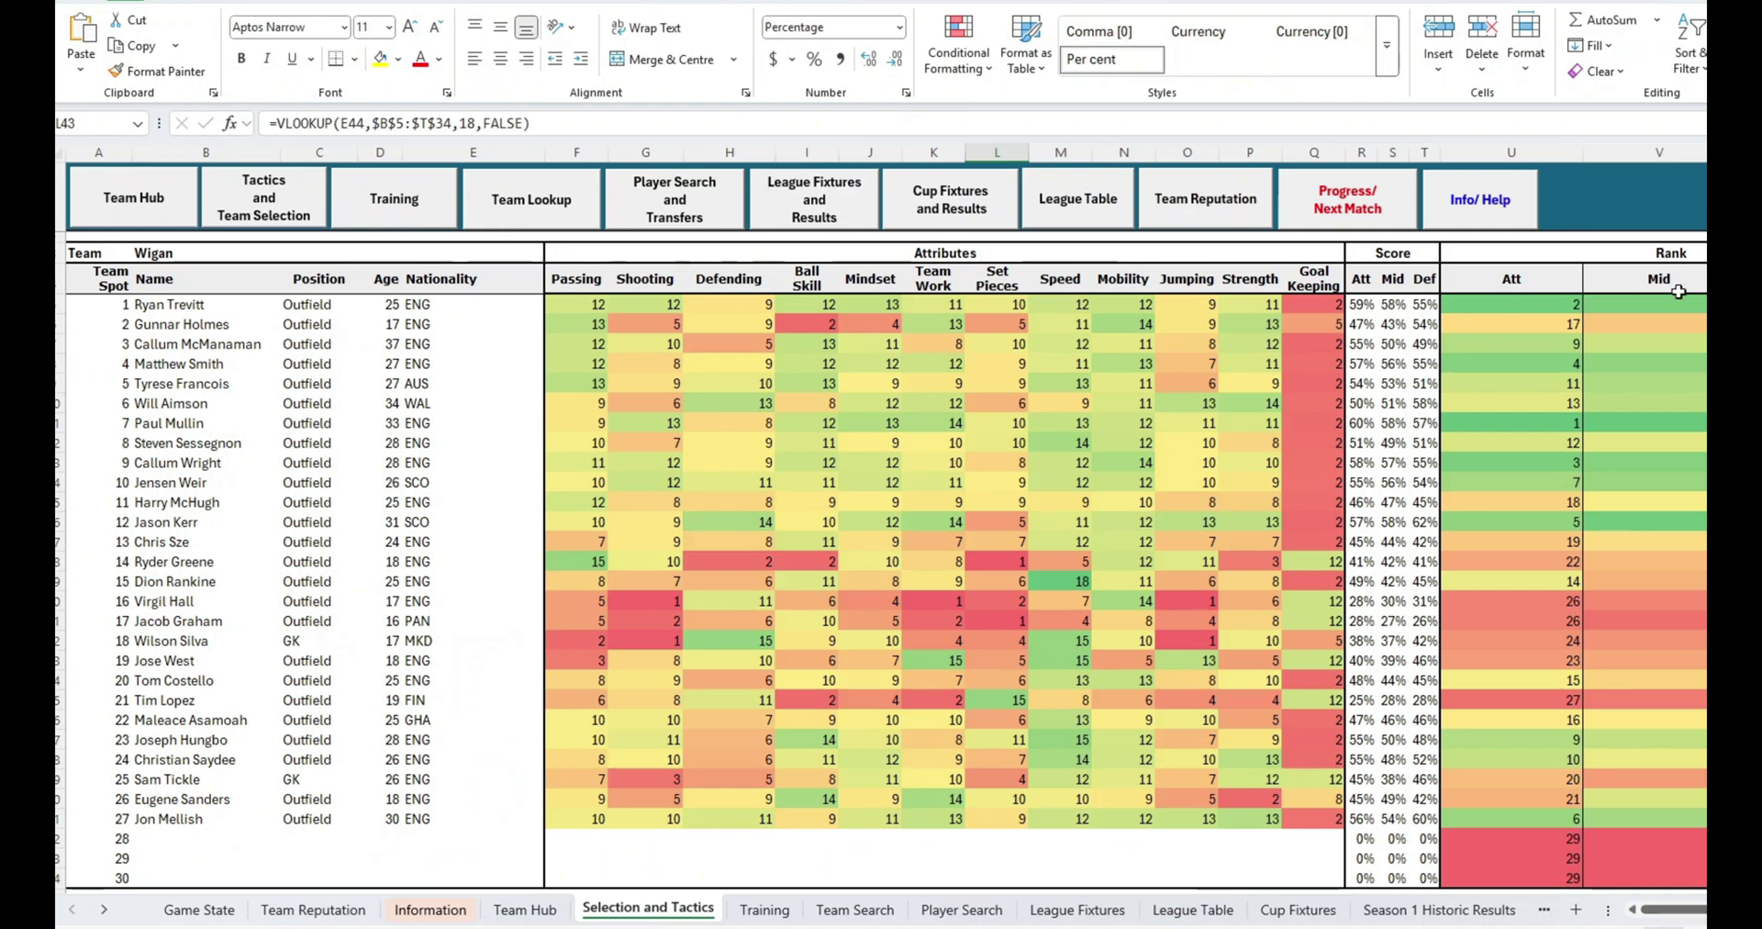